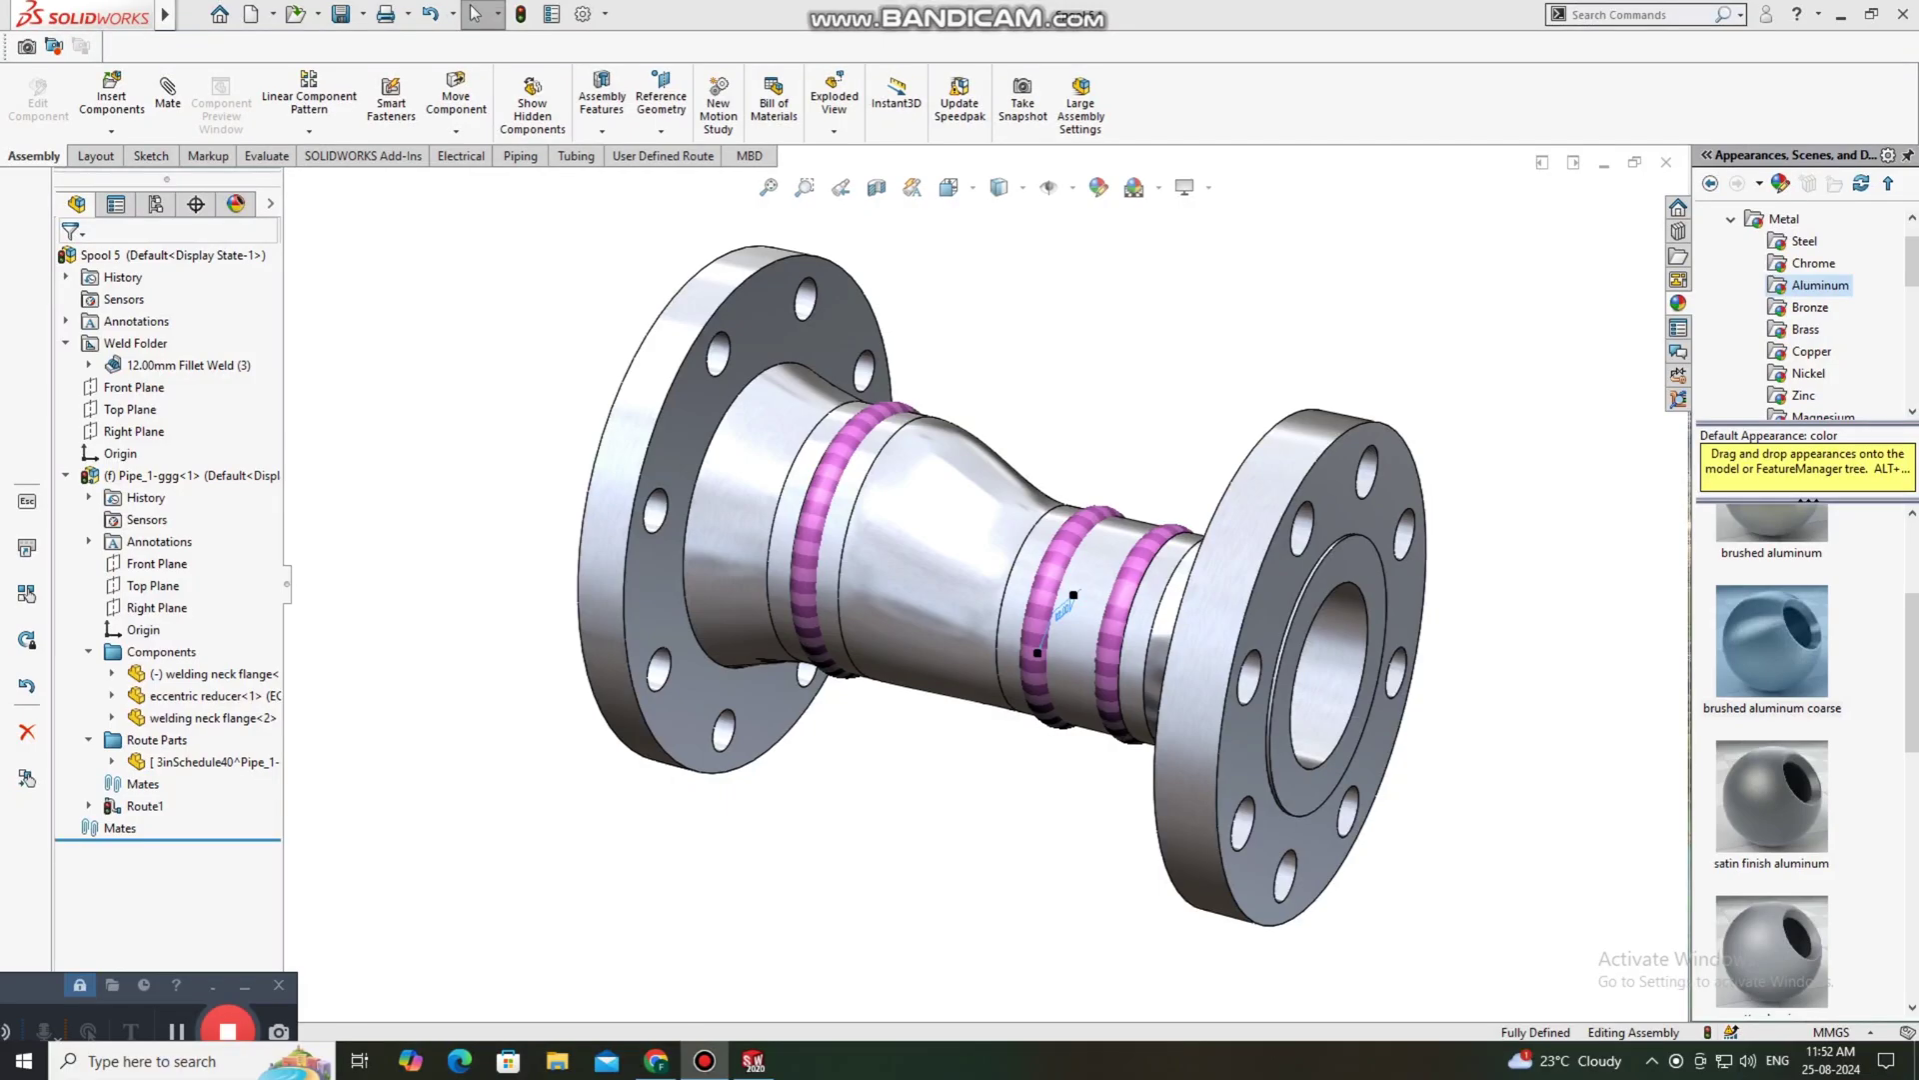
# Step: Examine the finished spool model from several angles, including its two flanges, eccentric reducer and weld beads
pyautogui.moveTo(1150, 640)
pyautogui.mouseDown(button='middle')
pyautogui.moveTo(965, 614)
pyautogui.moveTo(978, 591)
pyautogui.moveTo(1139, 598)
pyautogui.mouseUp(button='middle')
pyautogui.click(980, 589)
pyautogui.scroll(-4, 885, 562)
pyautogui.moveTo(885, 562); pyautogui.dragTo(1094, 584, button='middle')
pyautogui.scroll(4, 974, 530)
pyautogui.scroll(-2, 1124, 706)
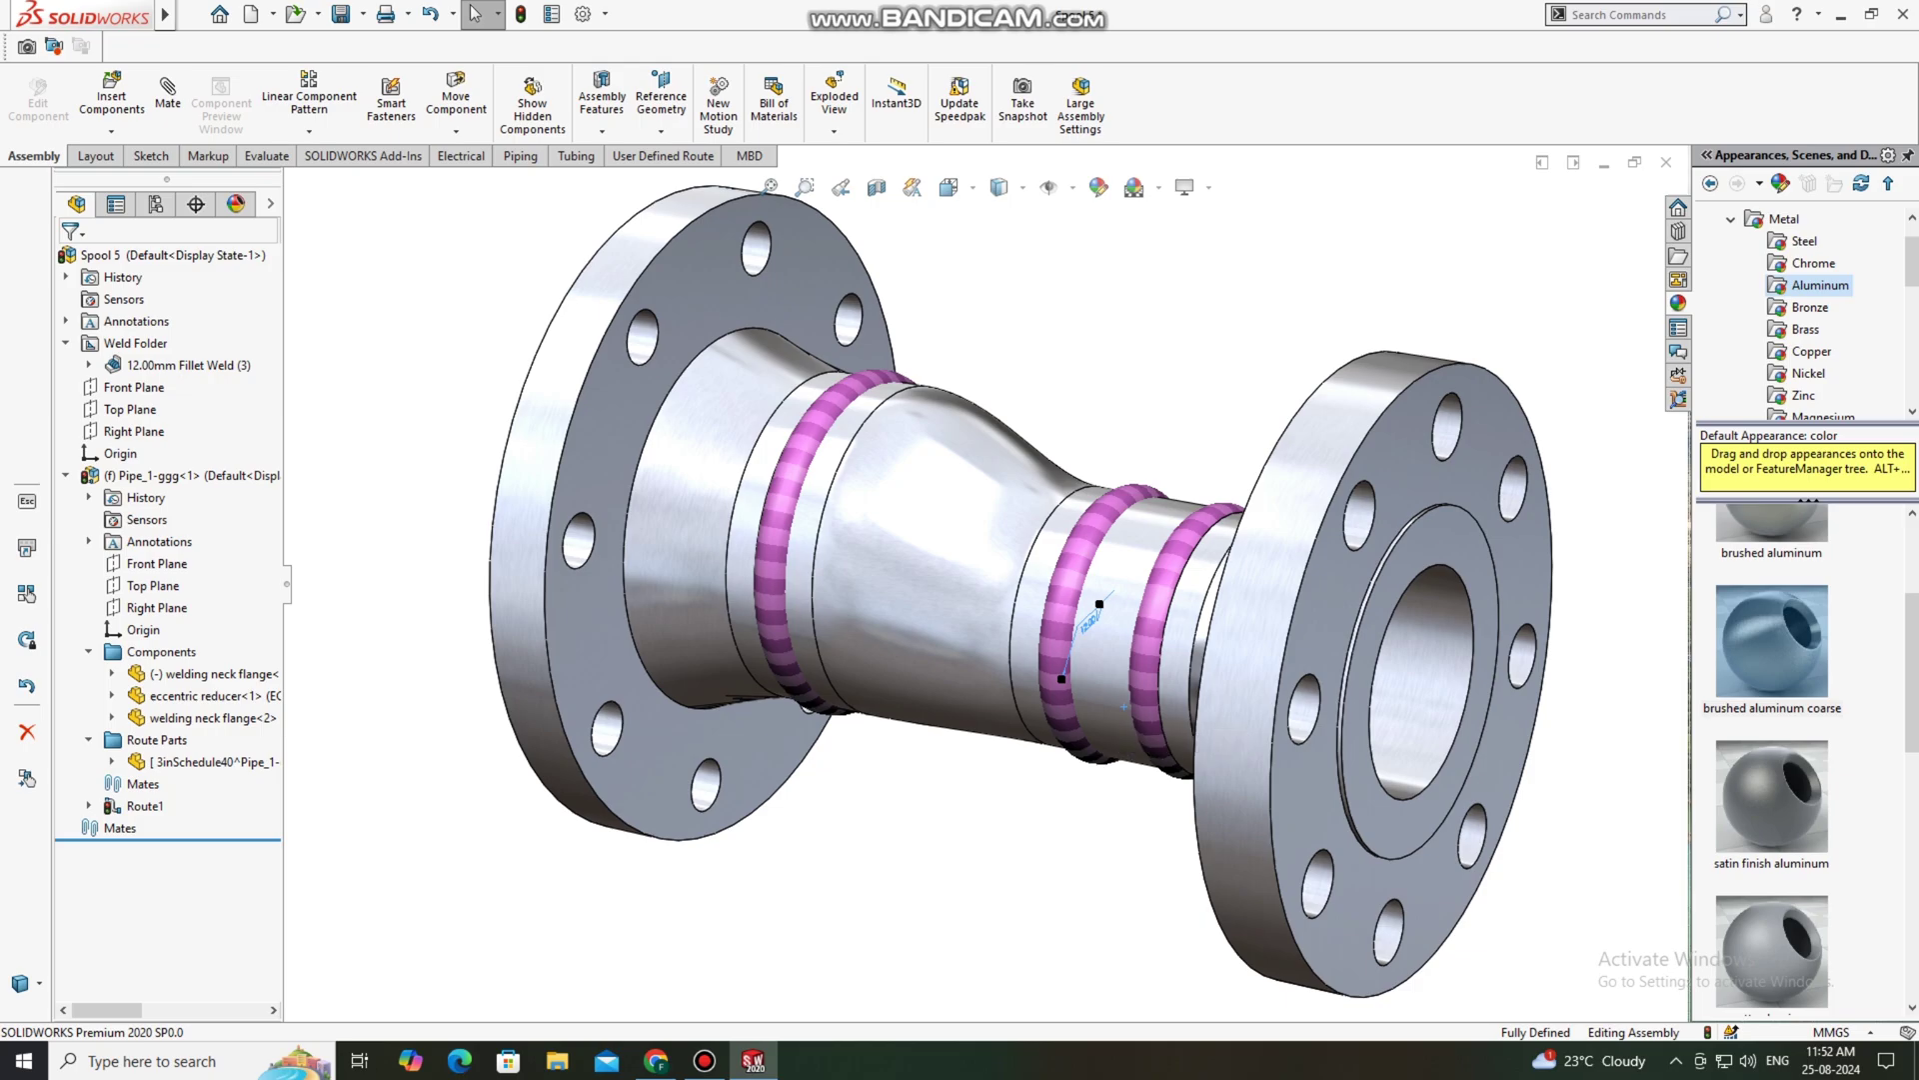
pyautogui.moveTo(1124, 706); pyautogui.dragTo(1098, 706, button='middle')
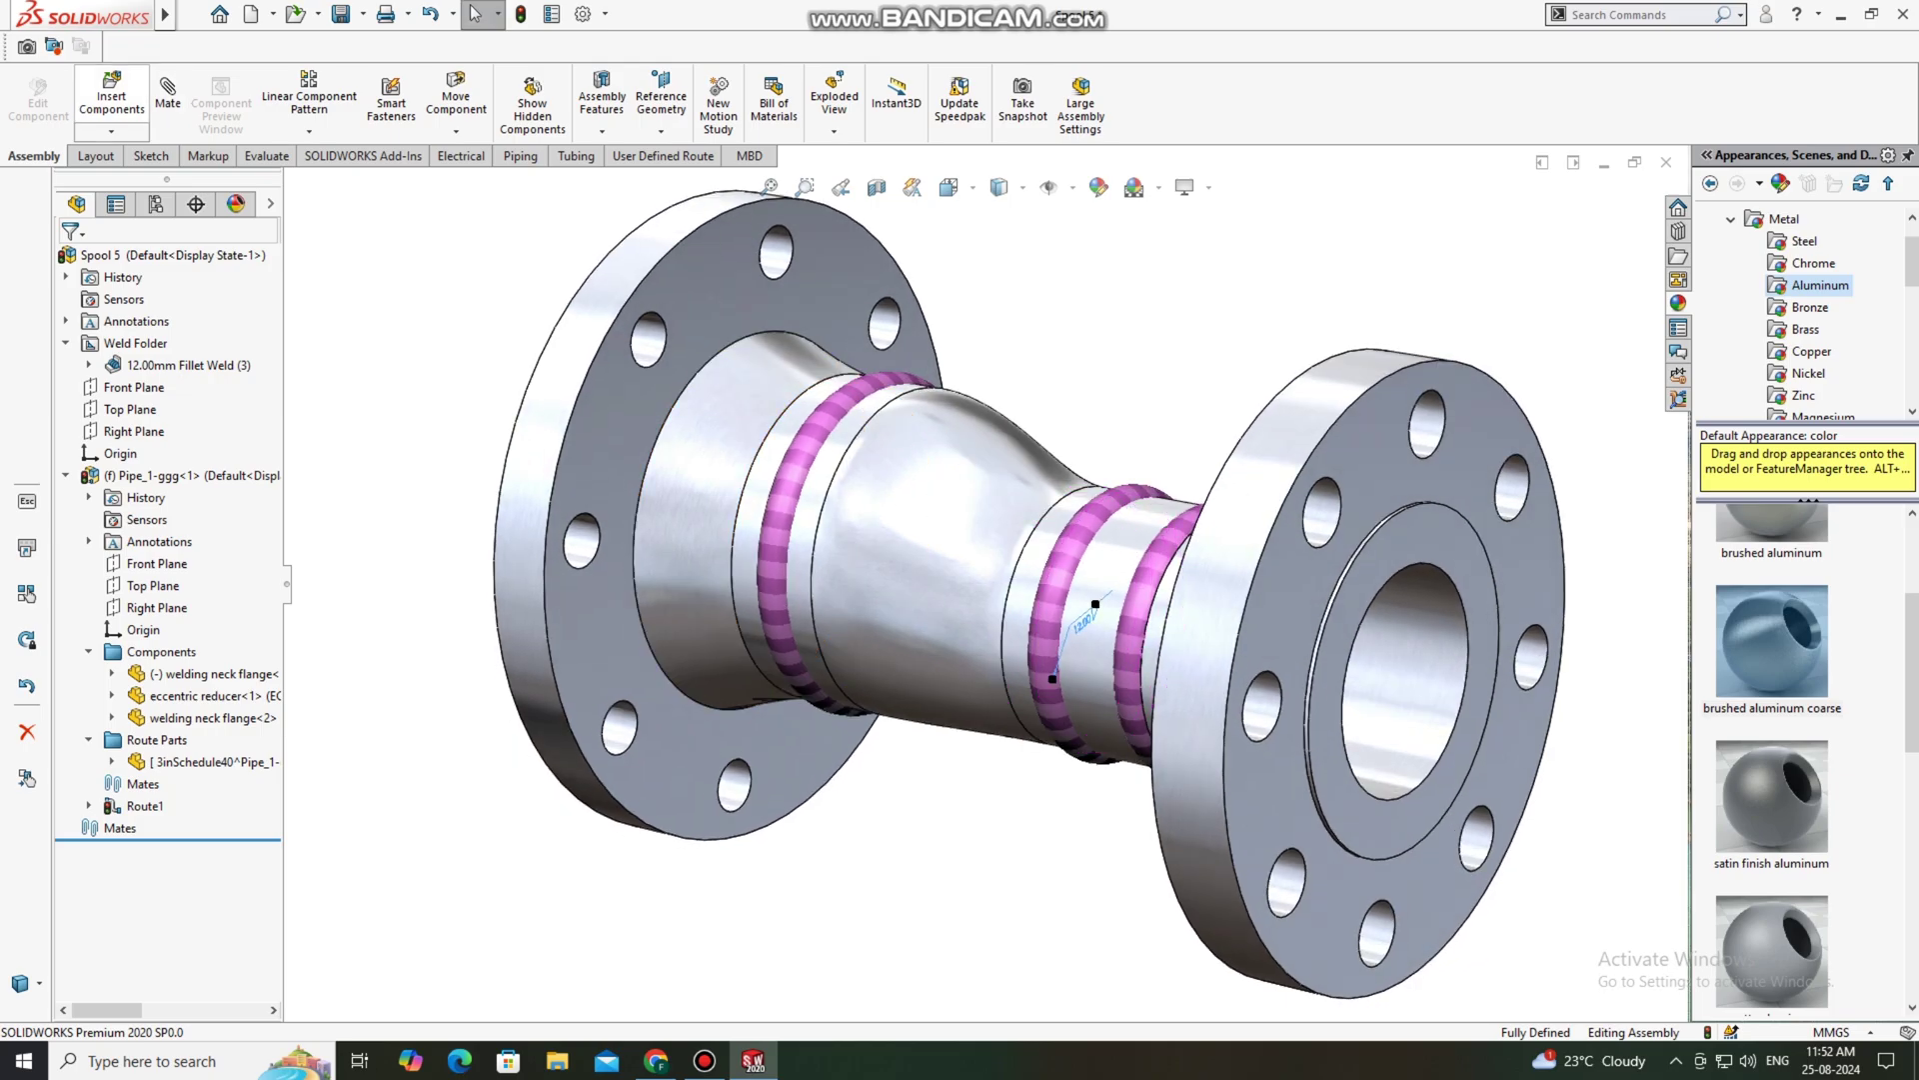
# Step: Create a new empty assembly without inserting a component and apply a plain white background scene
pyautogui.click(194, 15)
pyautogui.click(225, 46)
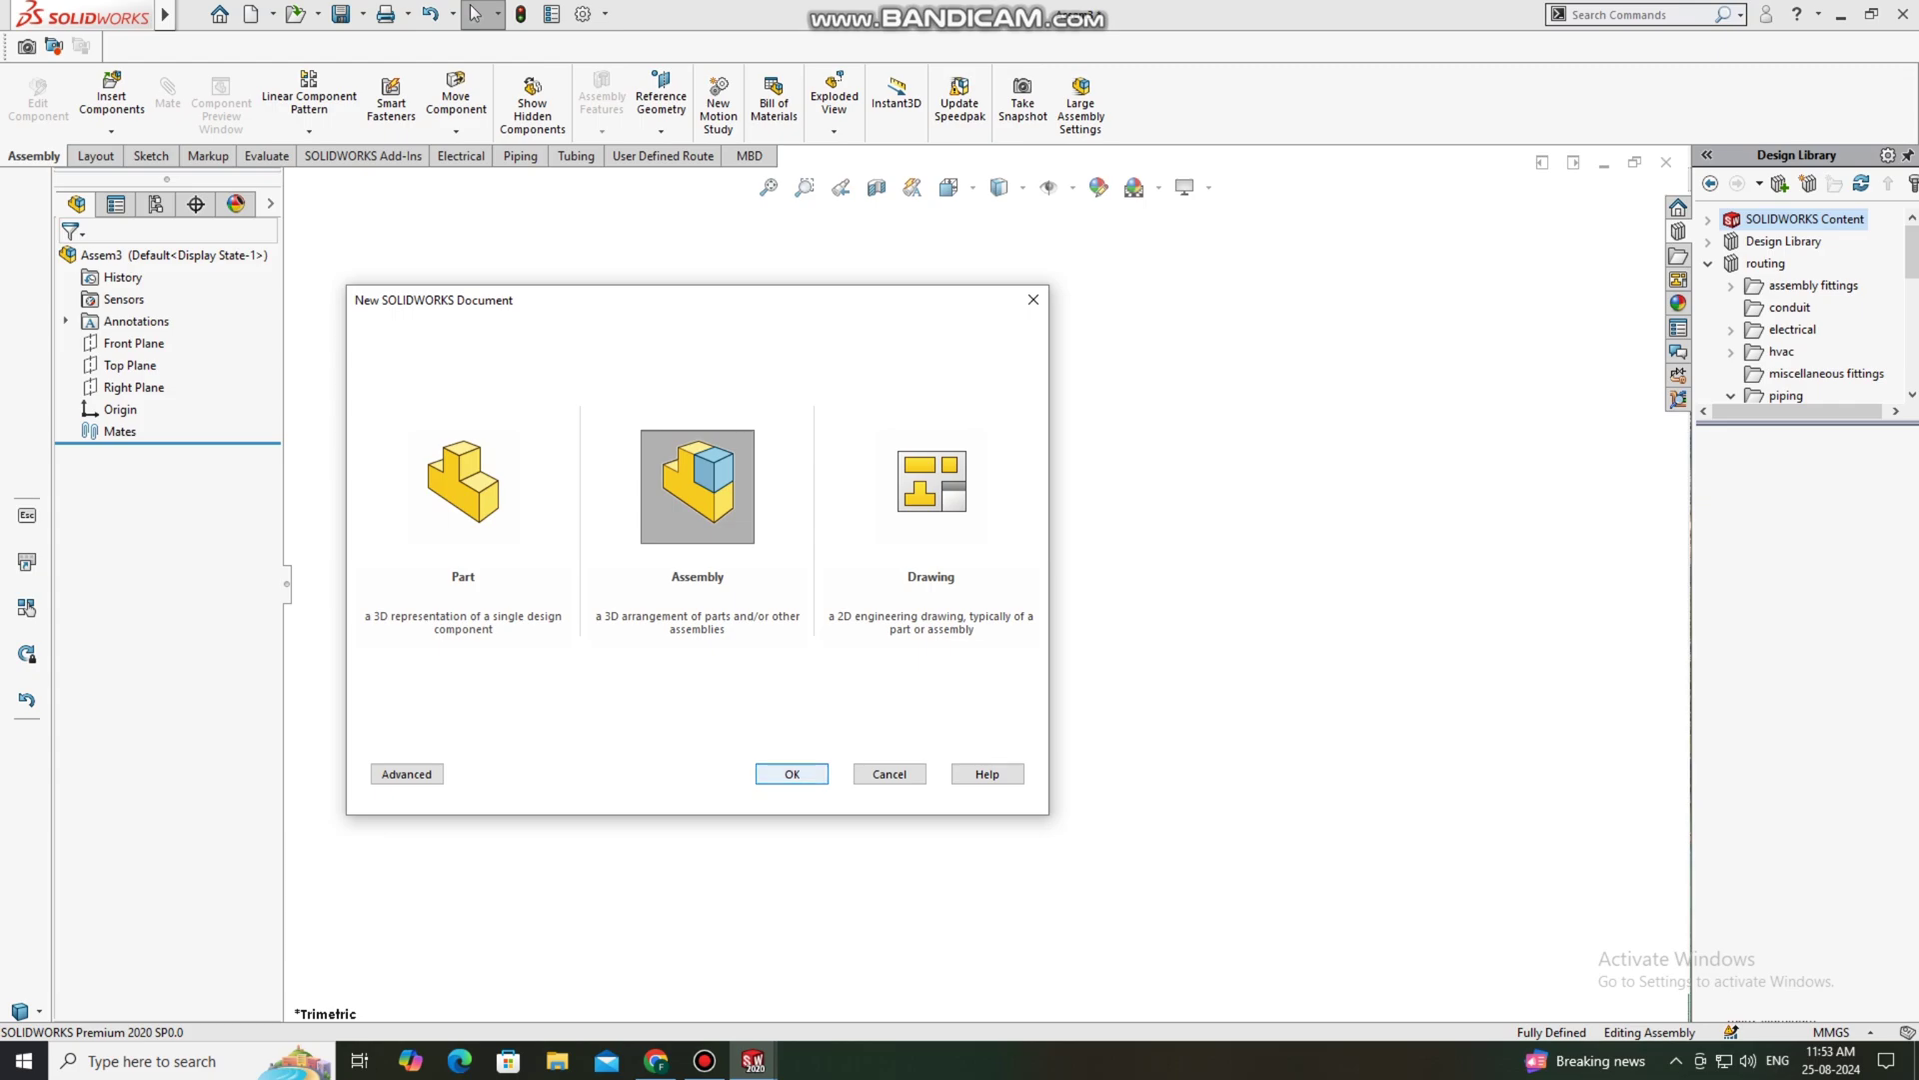
pyautogui.press('Return')
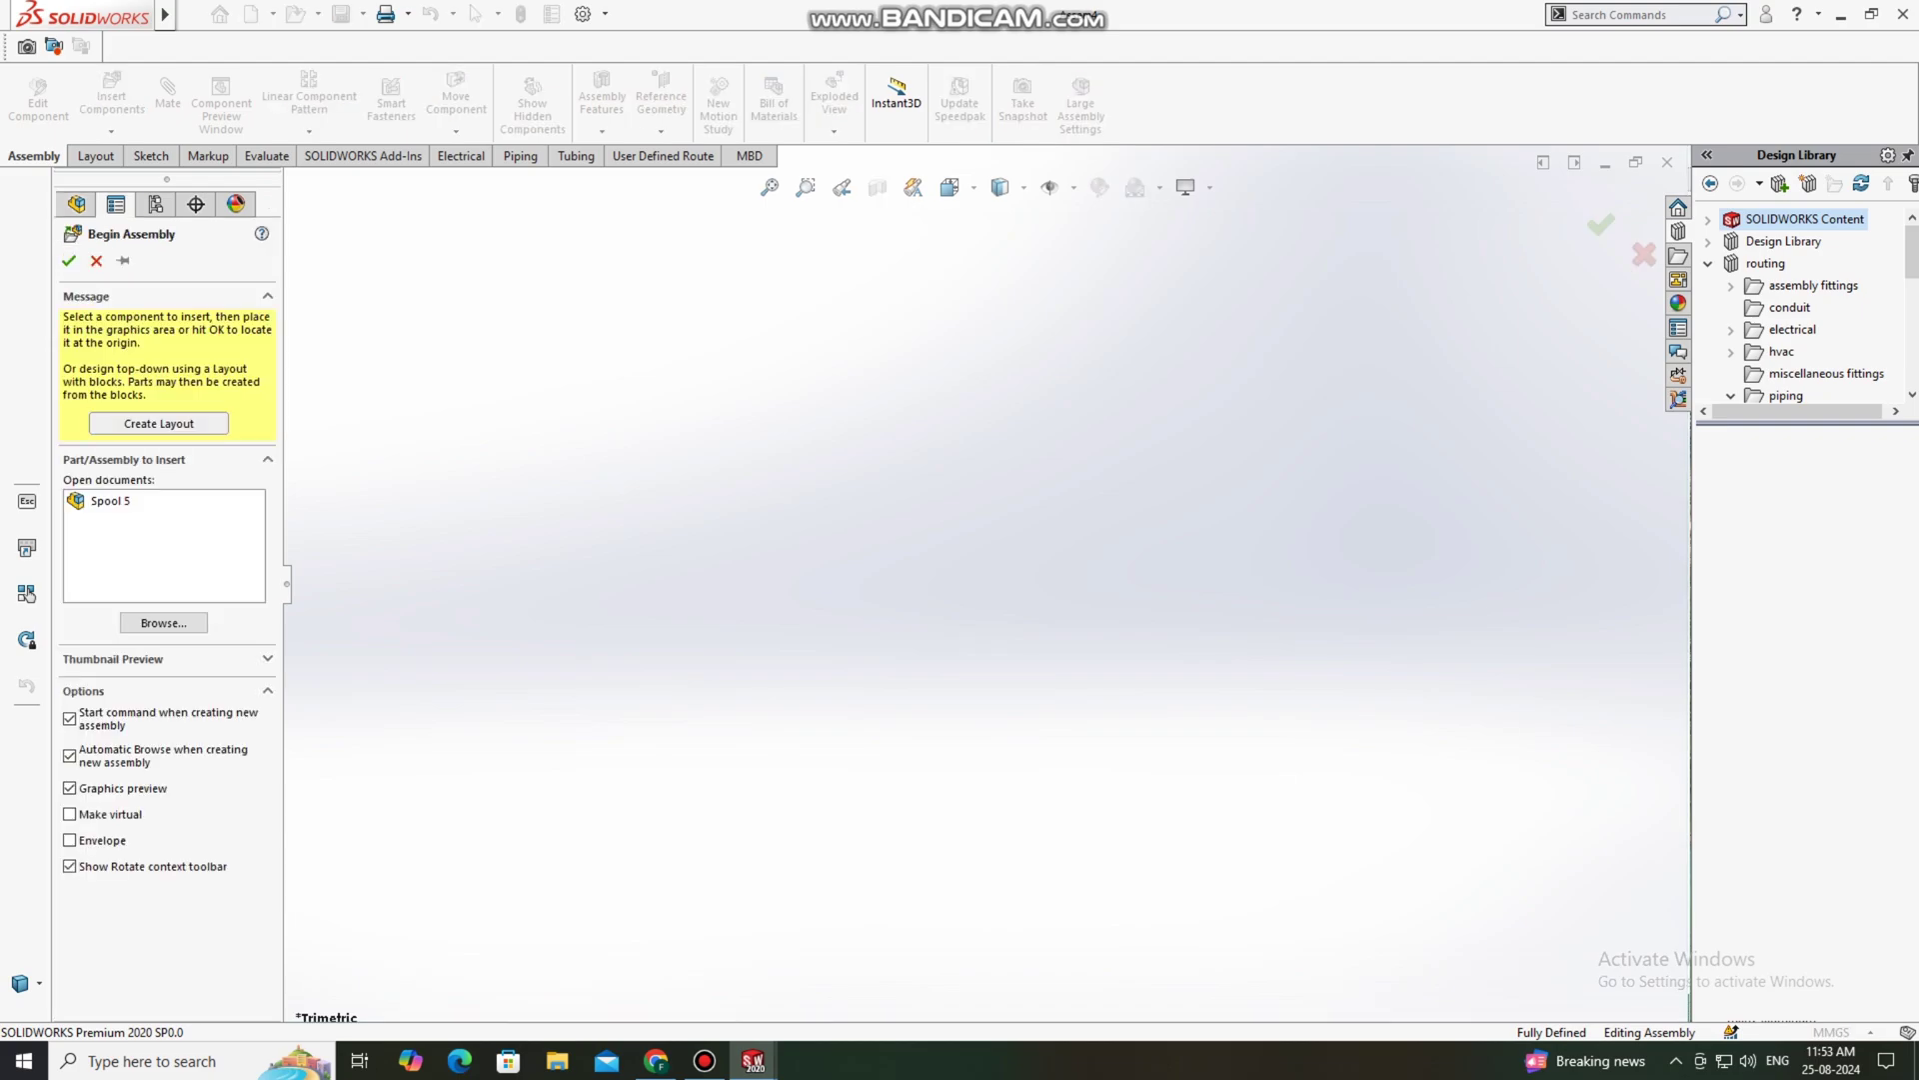
pyautogui.click(96, 261)
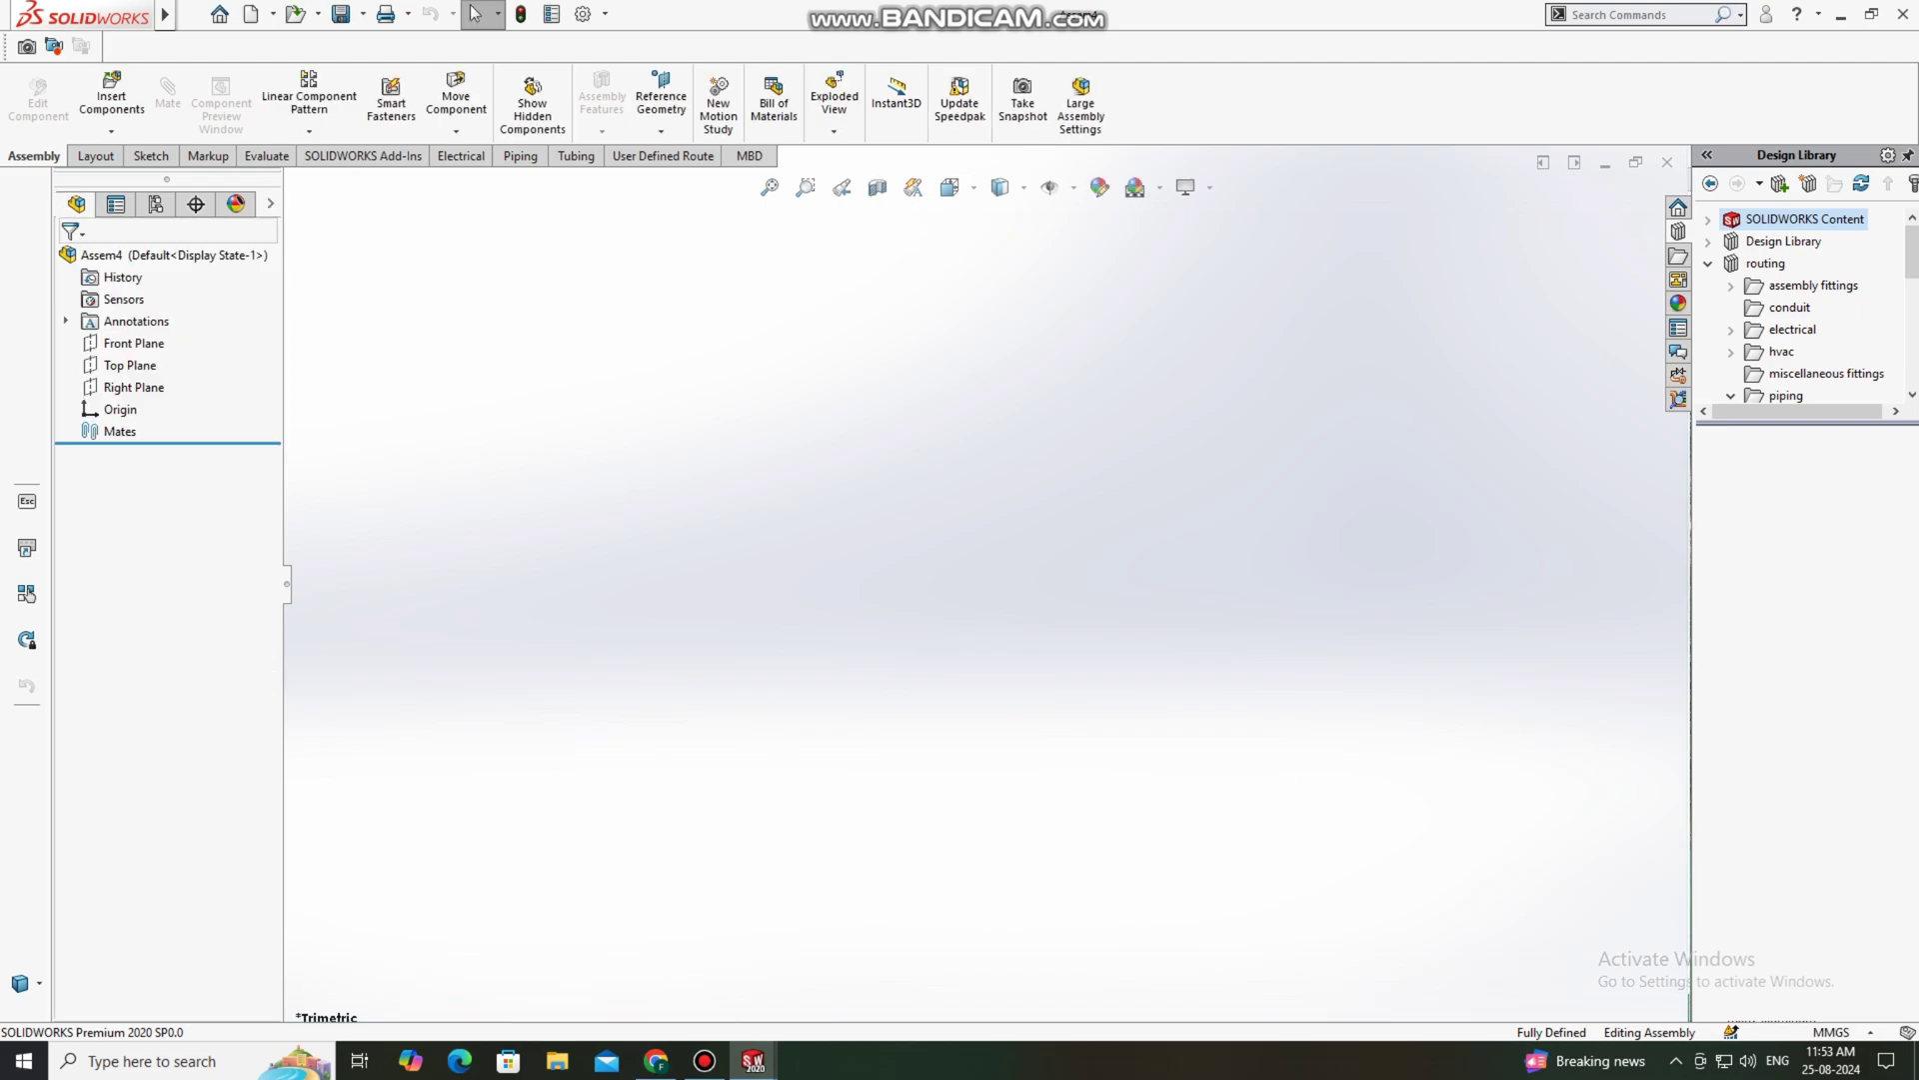
pyautogui.click(520, 156)
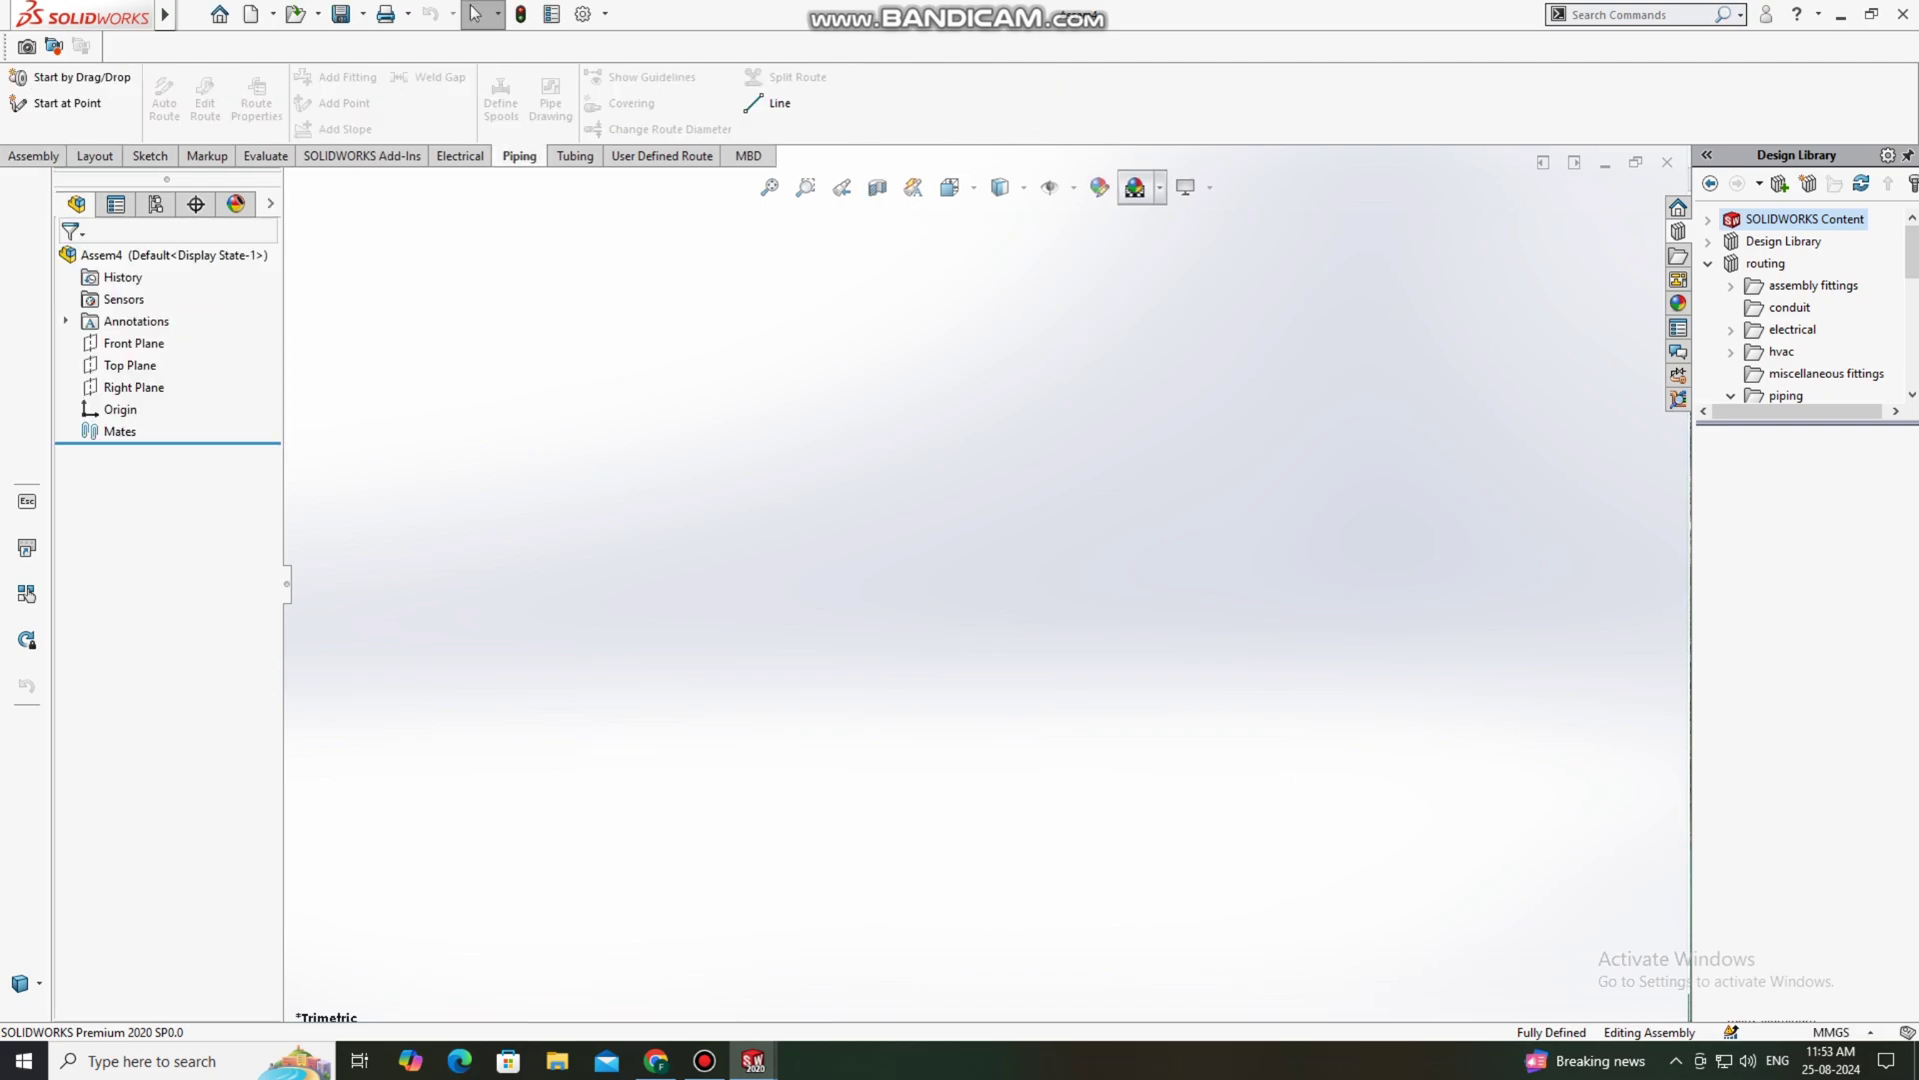
pyautogui.click(1135, 187)
pyautogui.click(1181, 243)
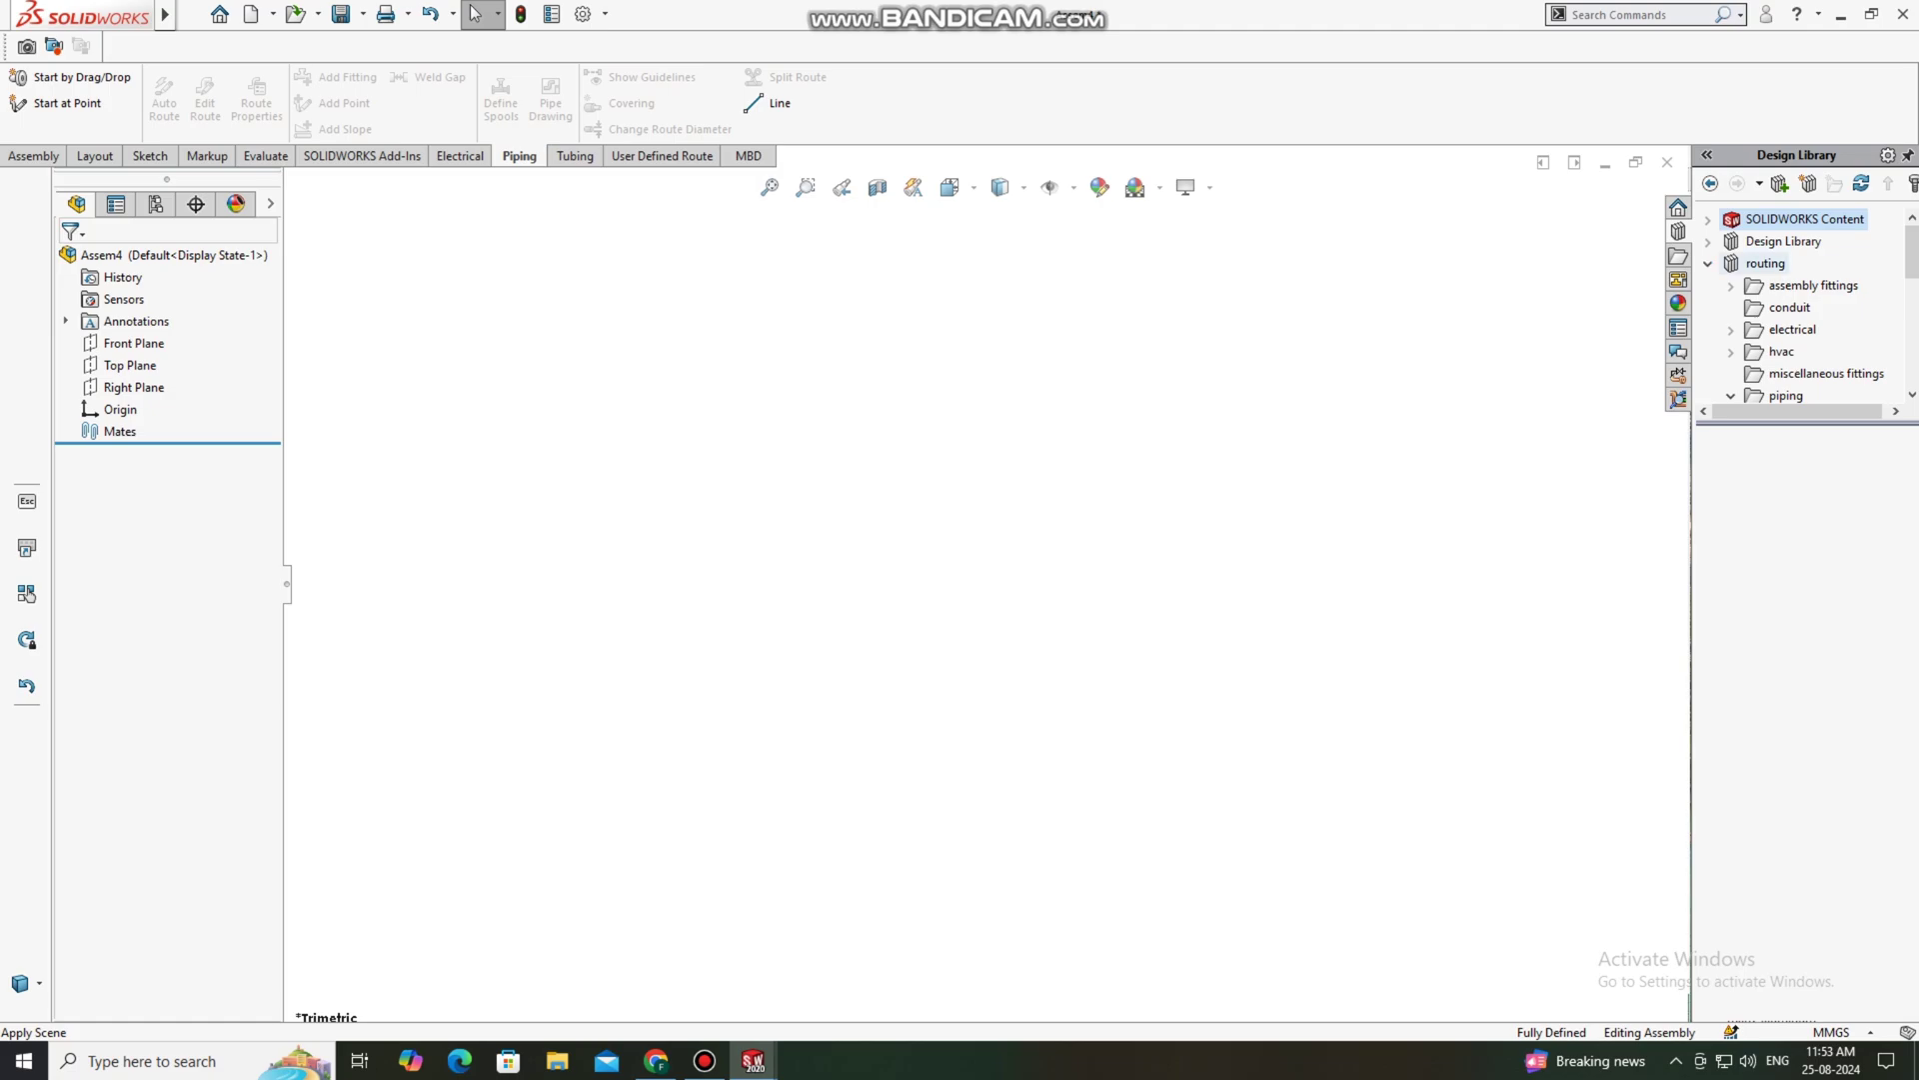
# Step: Place a welding neck flange from the piping library in the assembly, using the WNeck Flange 150-NPS4 configuration
pyautogui.scroll(-1, 1789, 351)
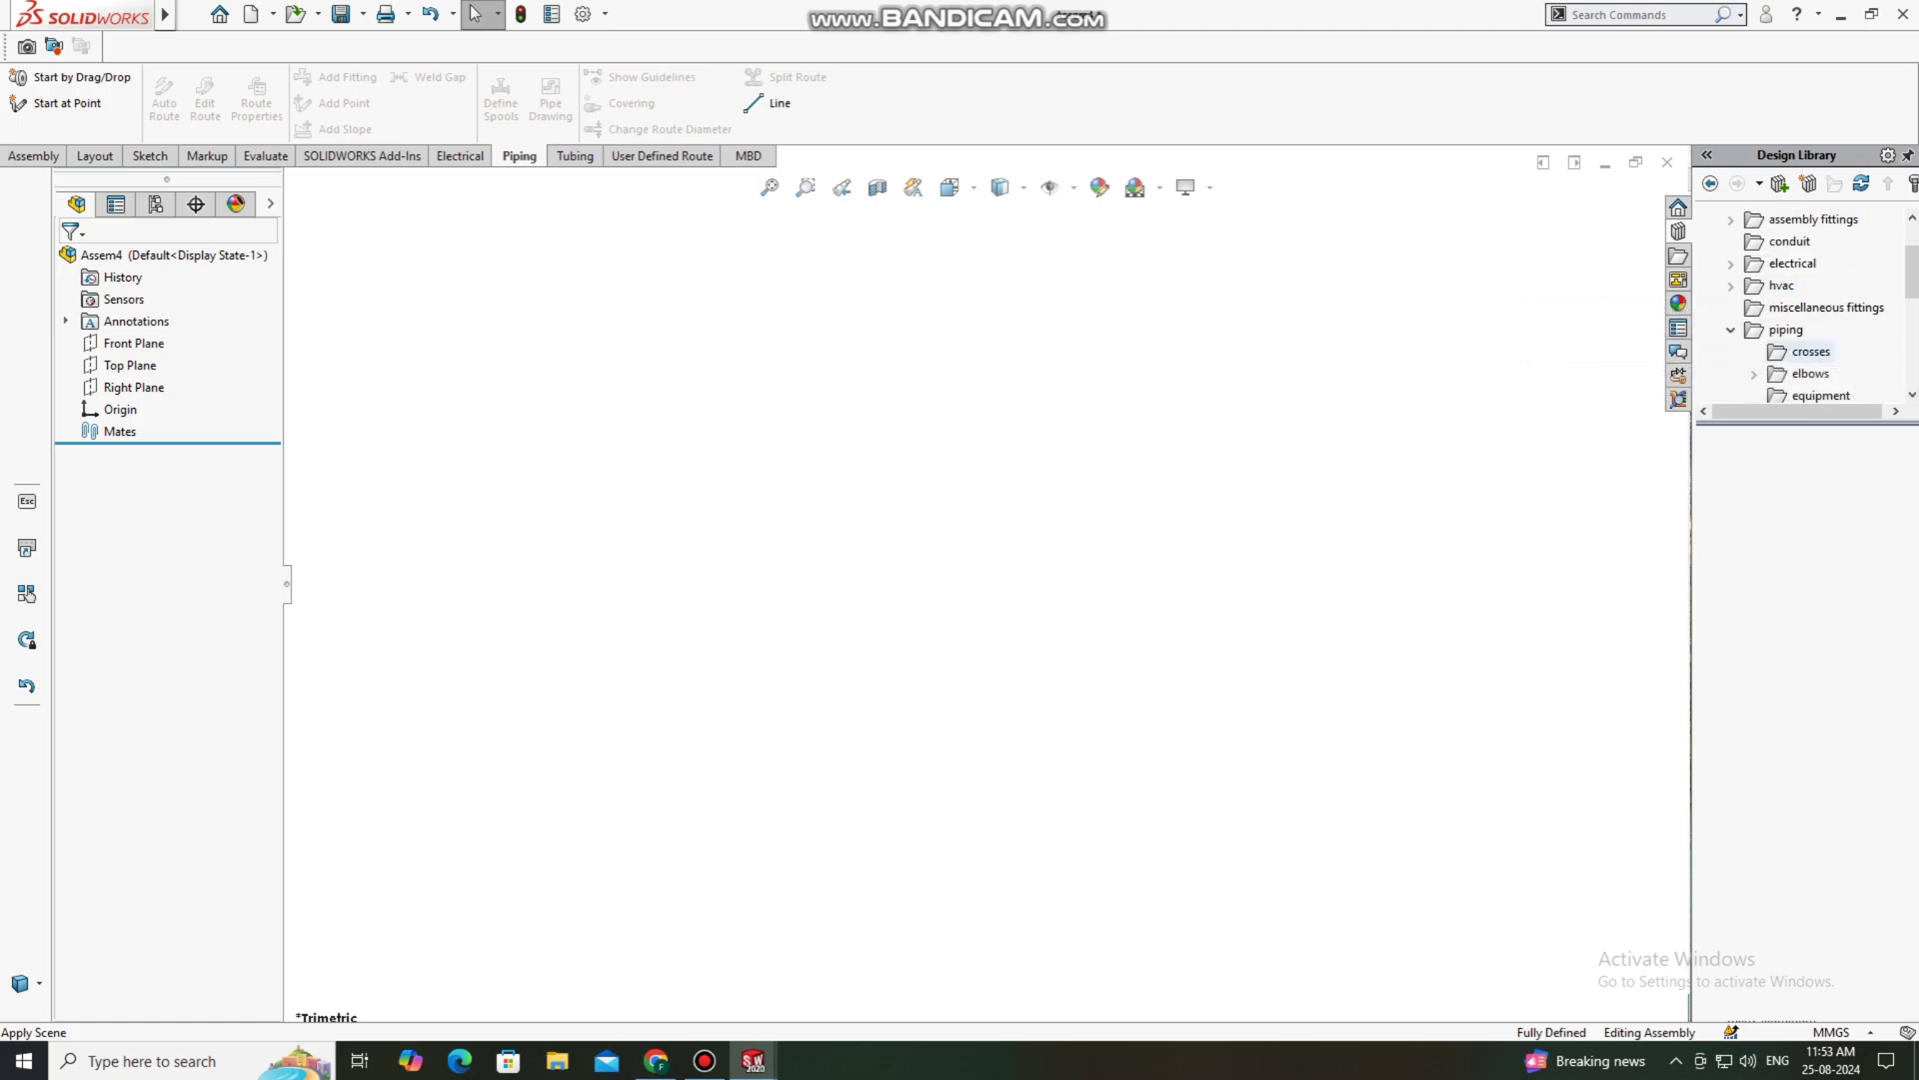
pyautogui.scroll(-2, 1789, 350)
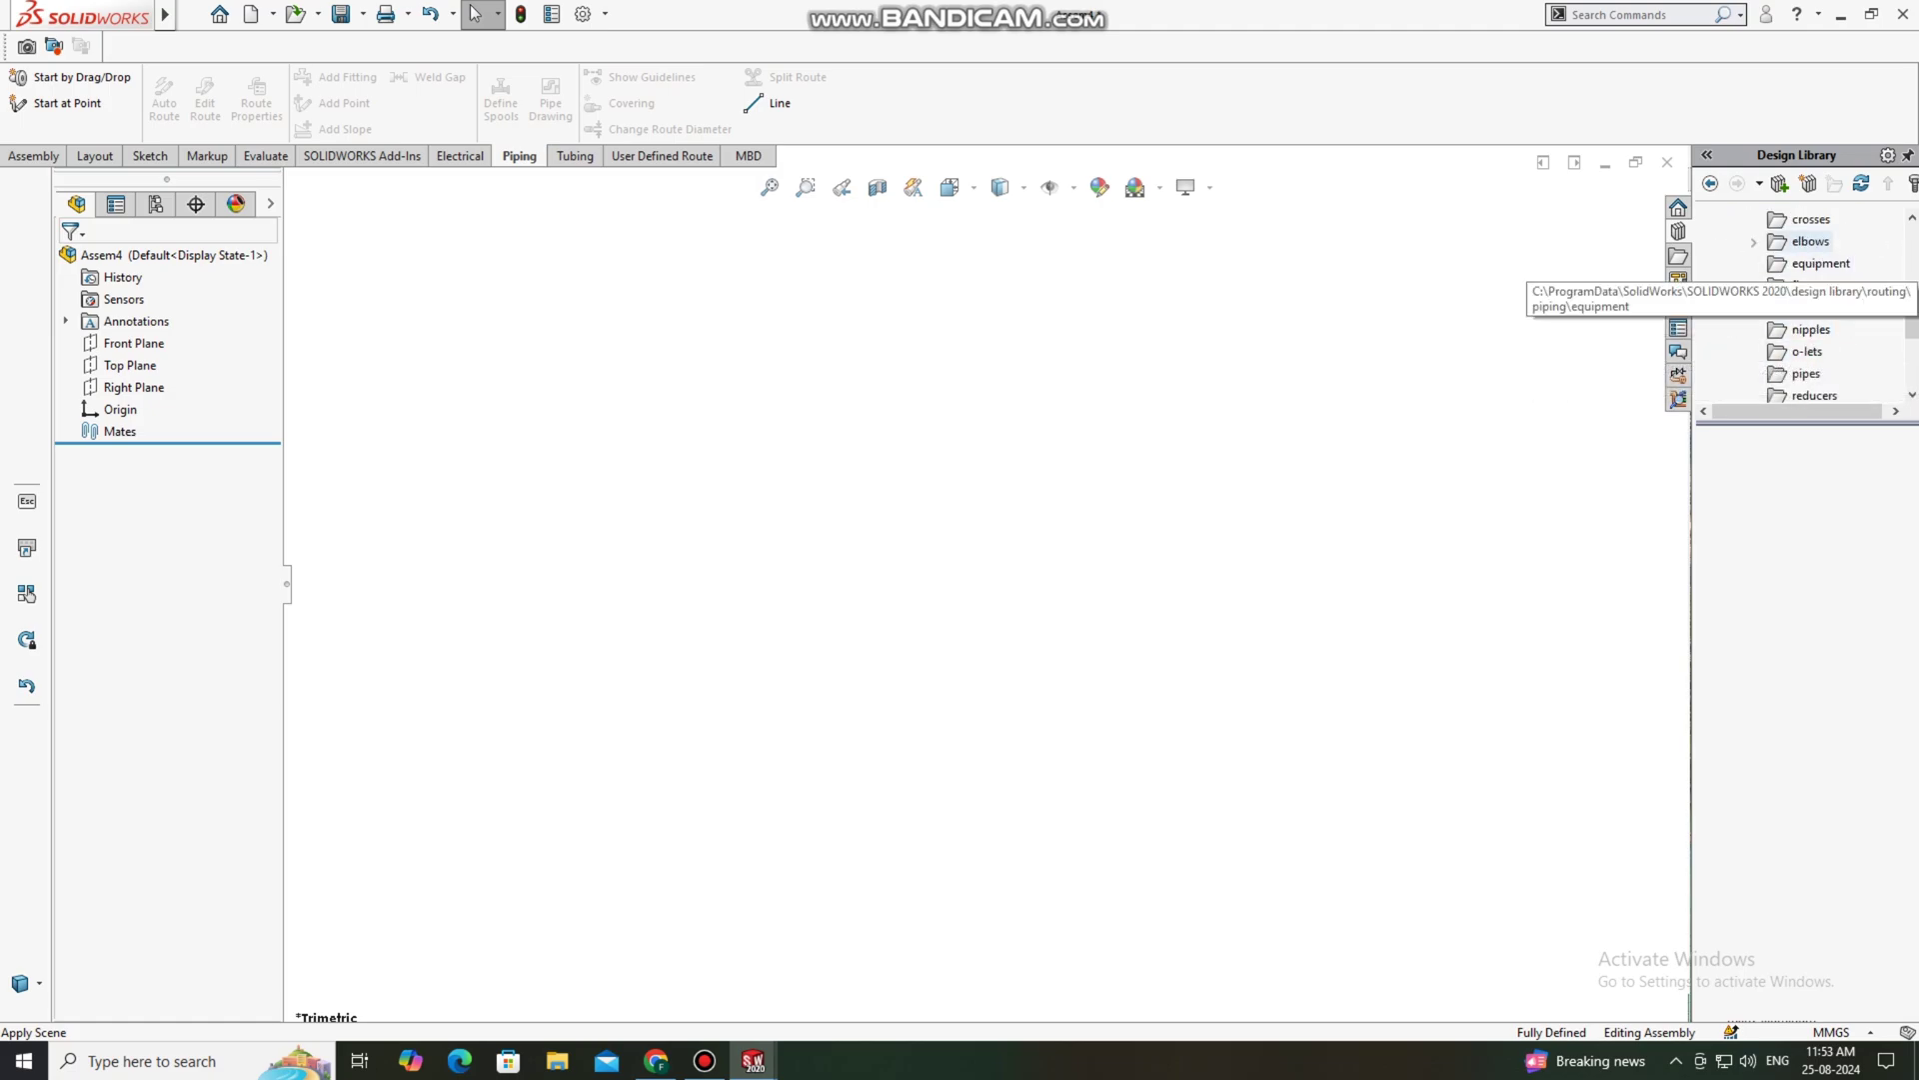
pyautogui.click(1811, 286)
pyautogui.moveTo(1880, 453); pyautogui.dragTo(880, 620)
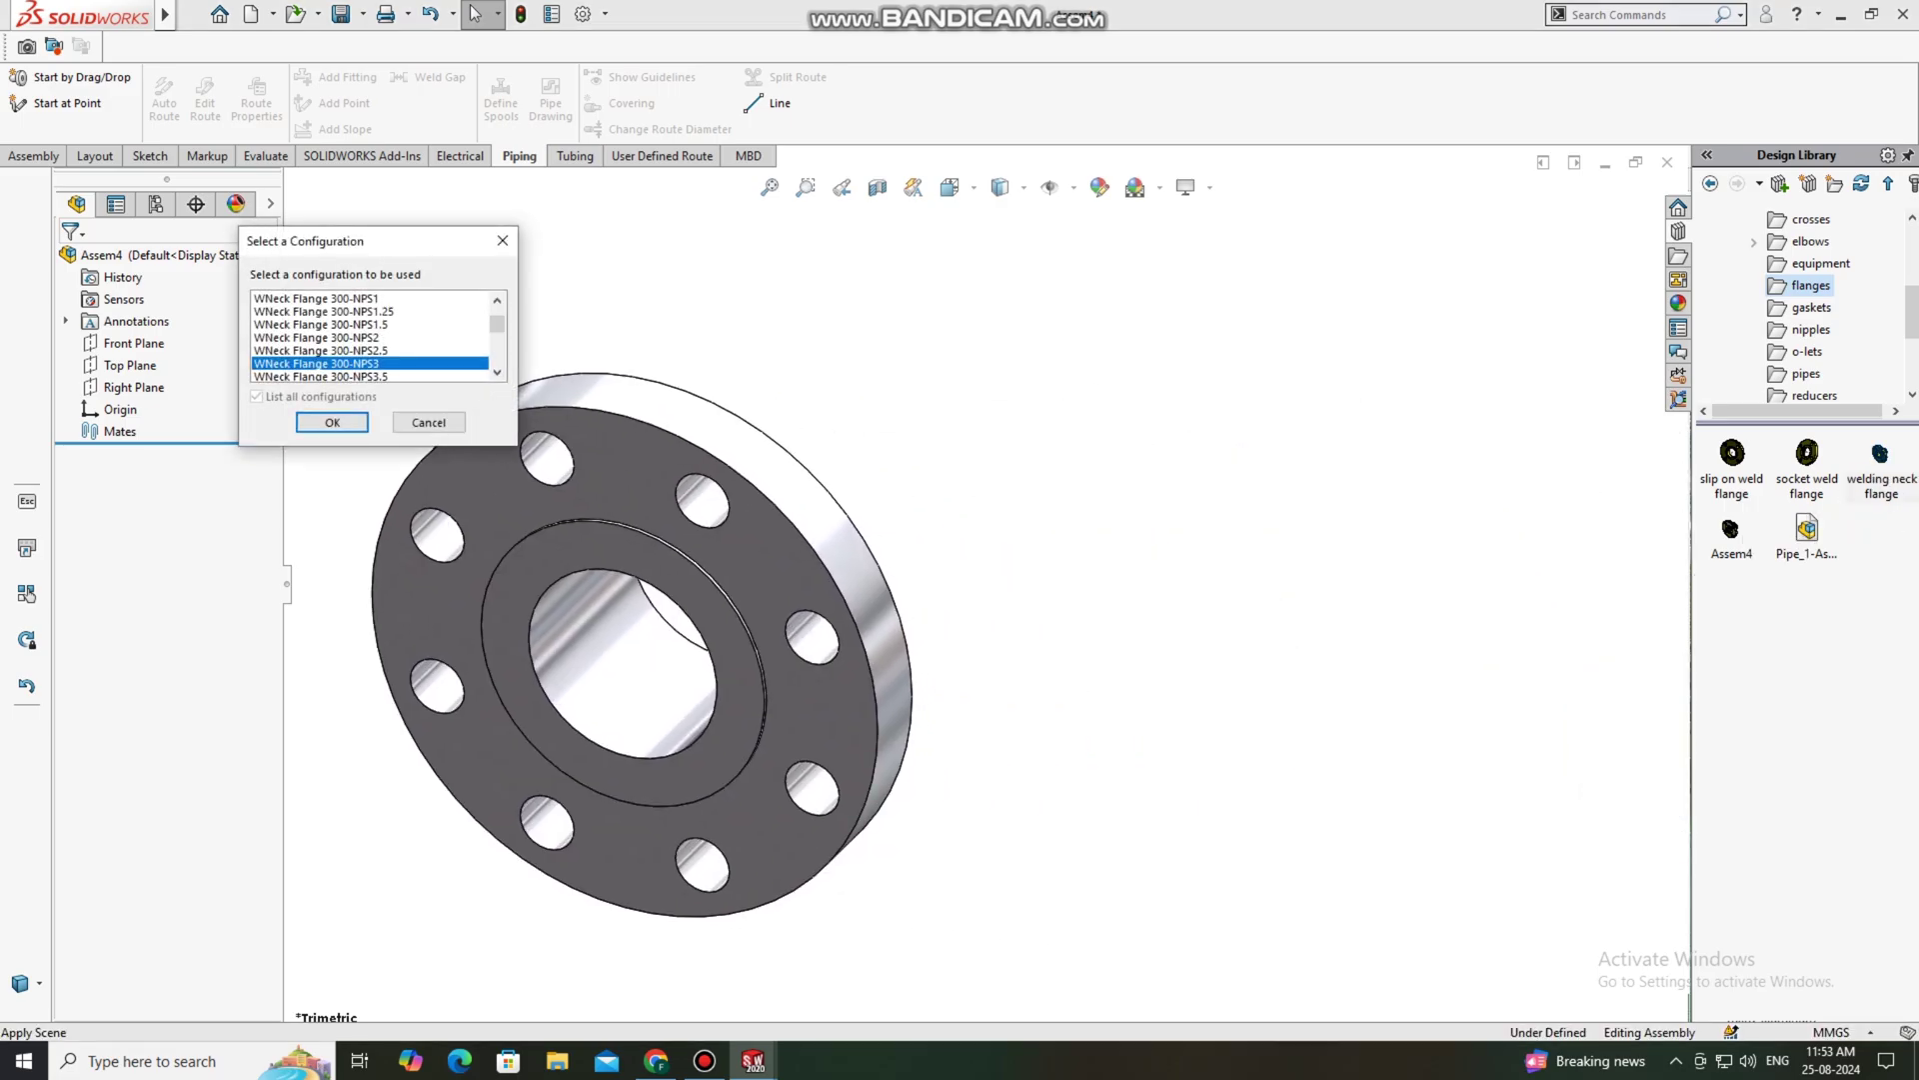
pyautogui.scroll(-1, 370, 337)
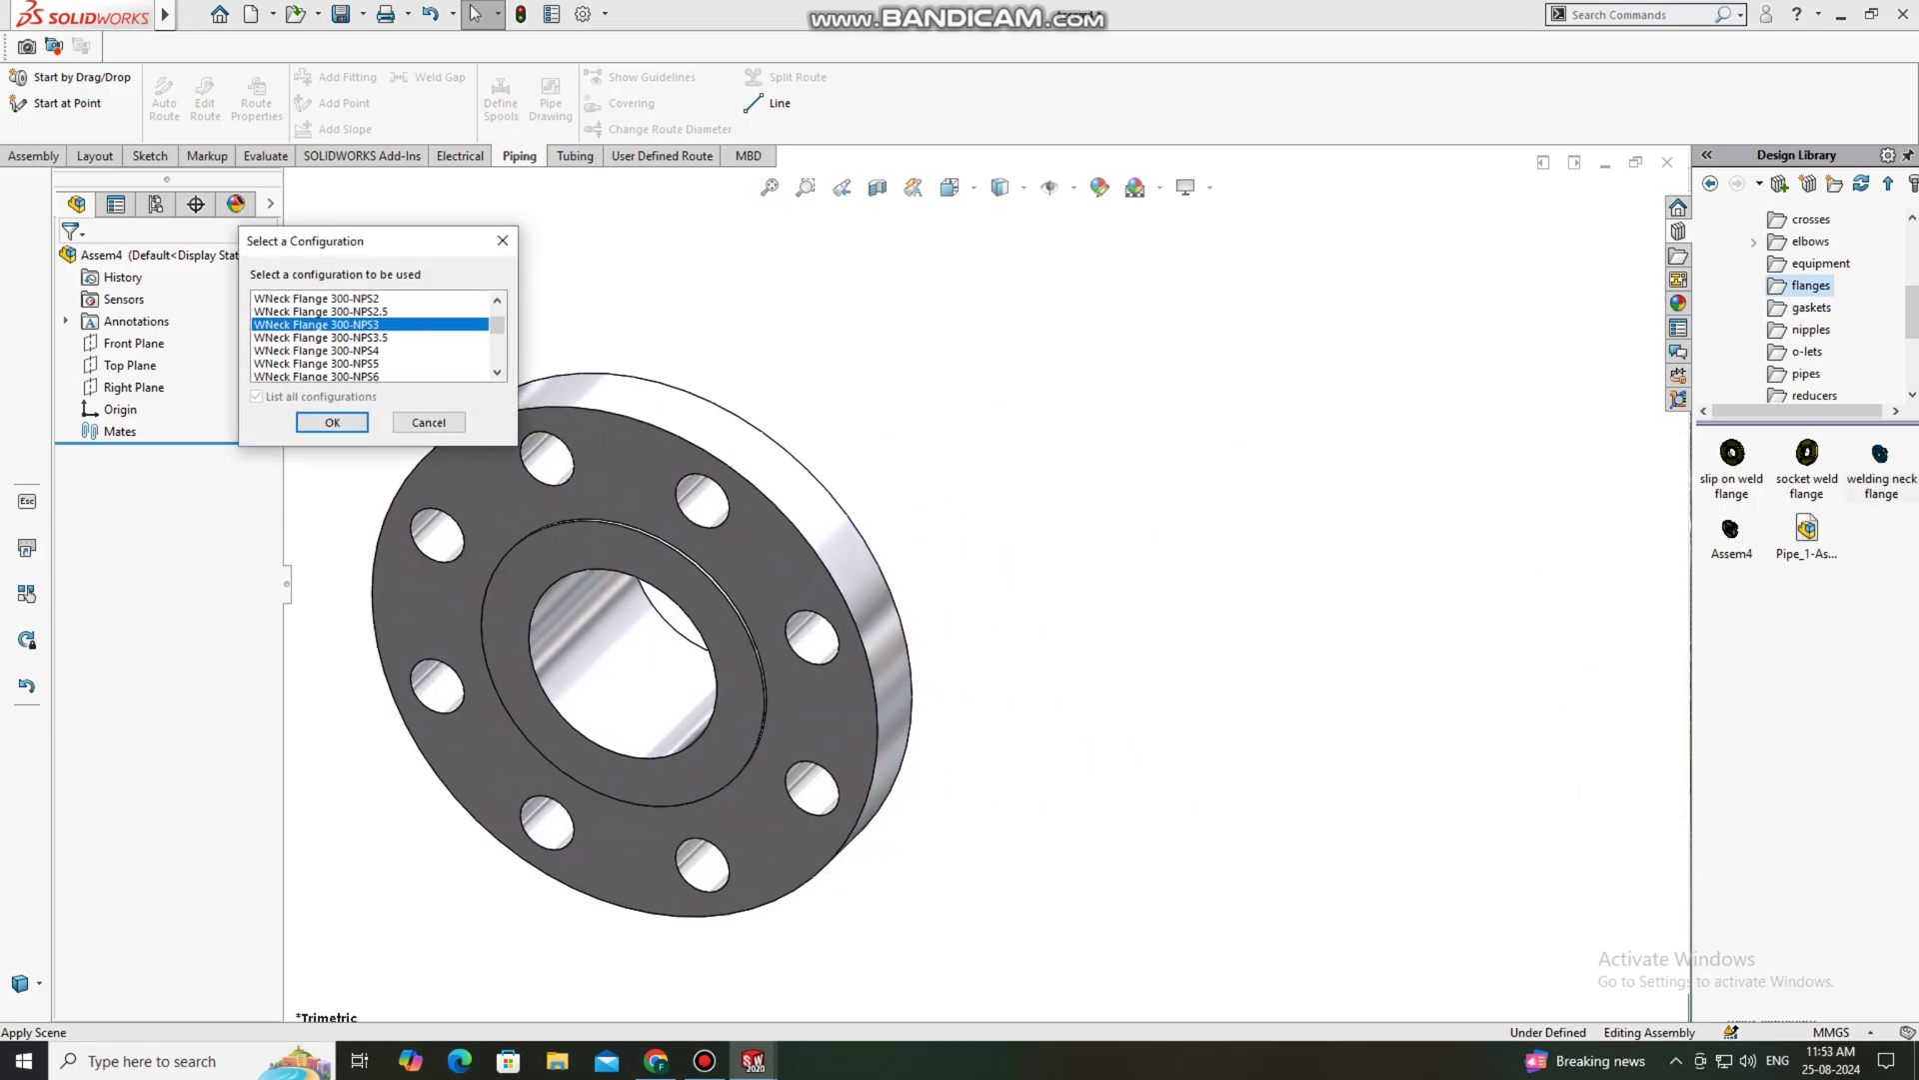
pyautogui.scroll(-2, 372, 337)
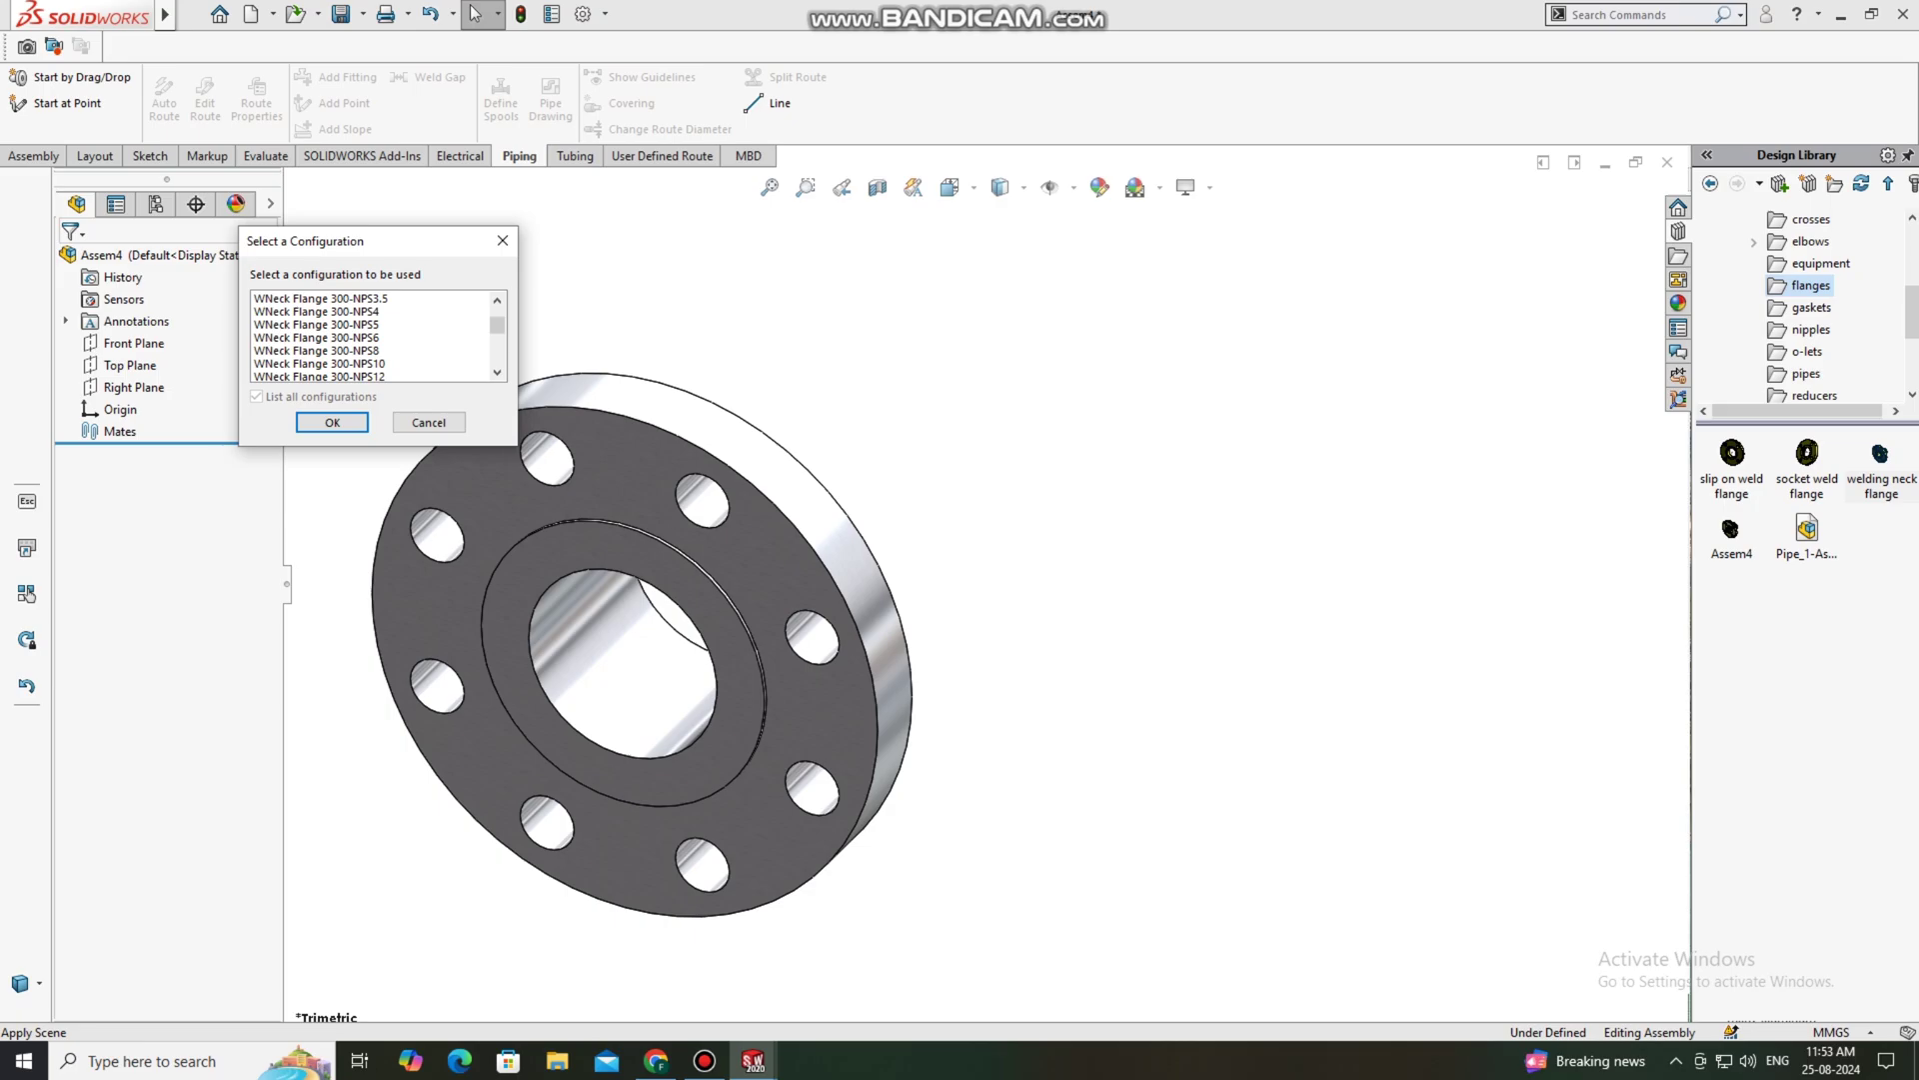
pyautogui.scroll(5, 372, 337)
pyautogui.scroll(-1, 372, 337)
pyautogui.click(340, 325)
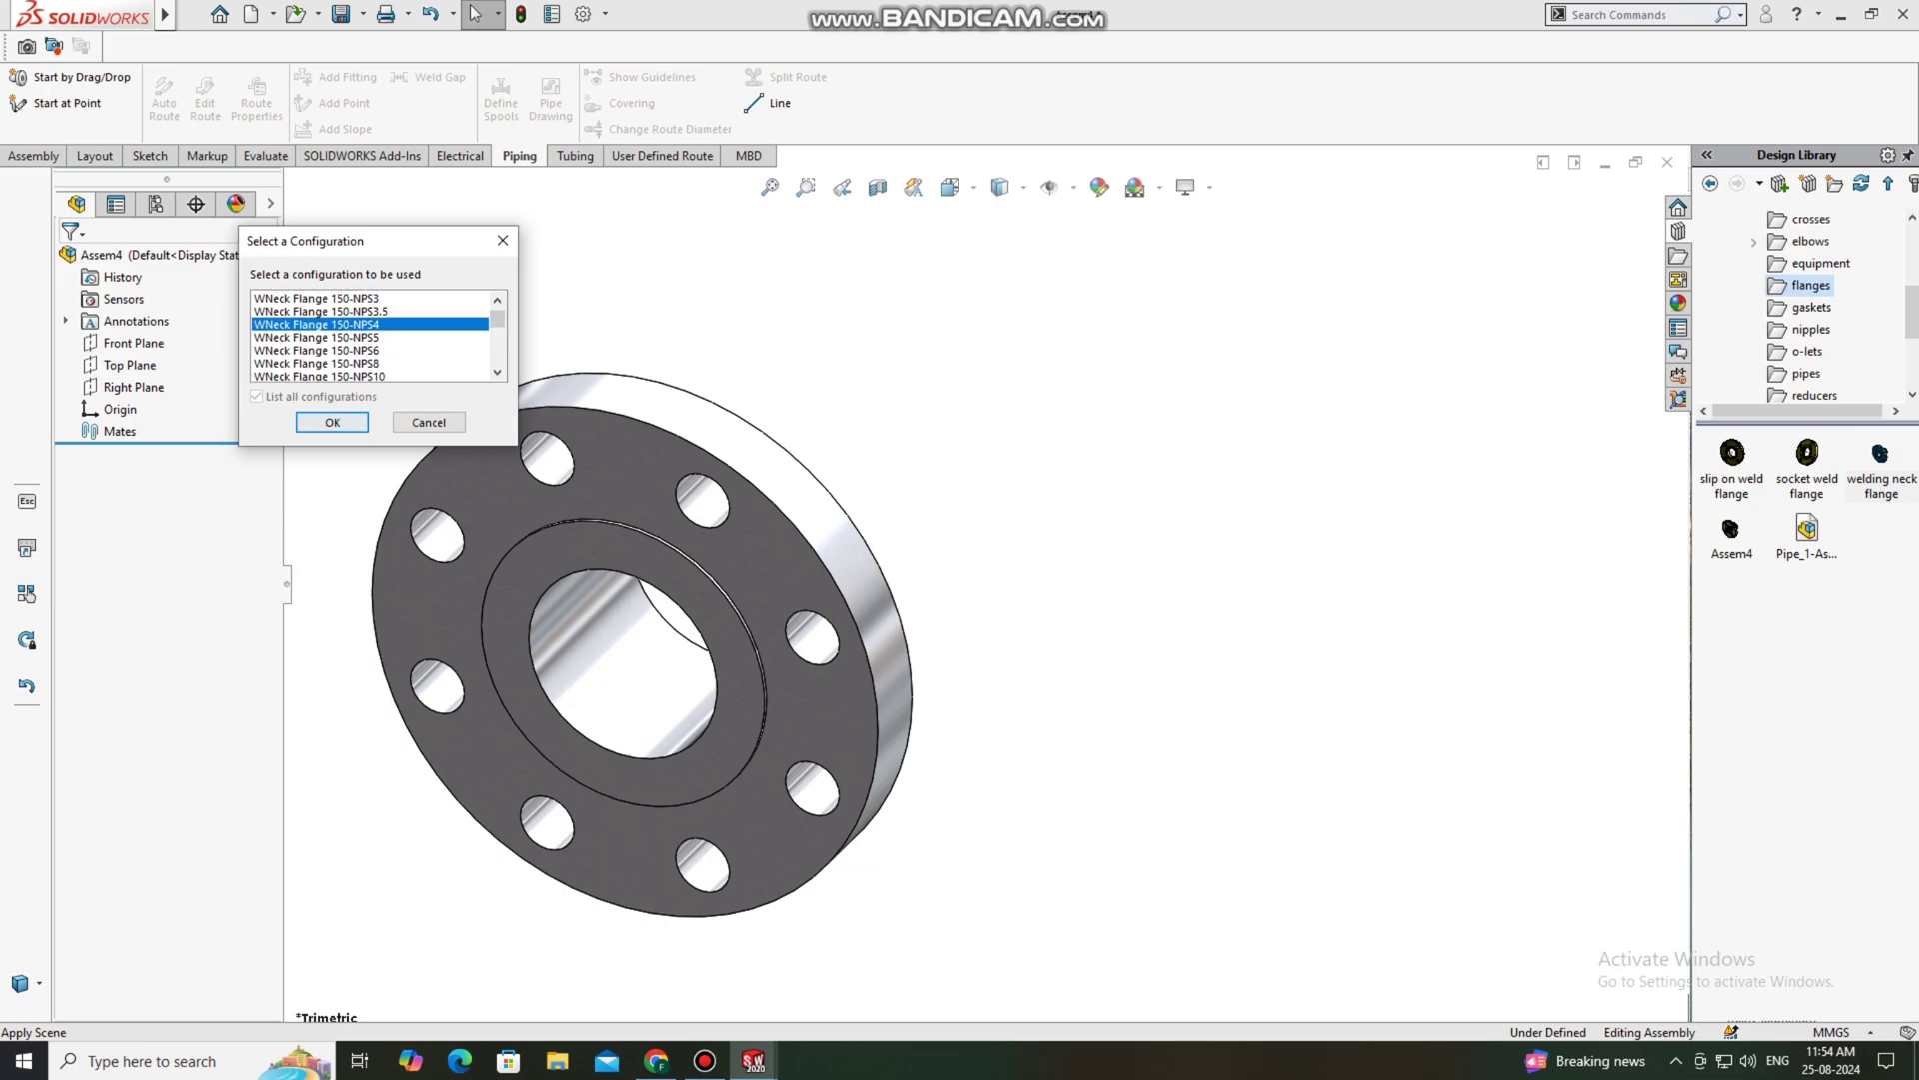
pyautogui.click(332, 423)
# Step: Save the assembly and its components as Sppol 6 and accept the default route properties with Pipe 4 in, Sch 40
pyautogui.press('Return')
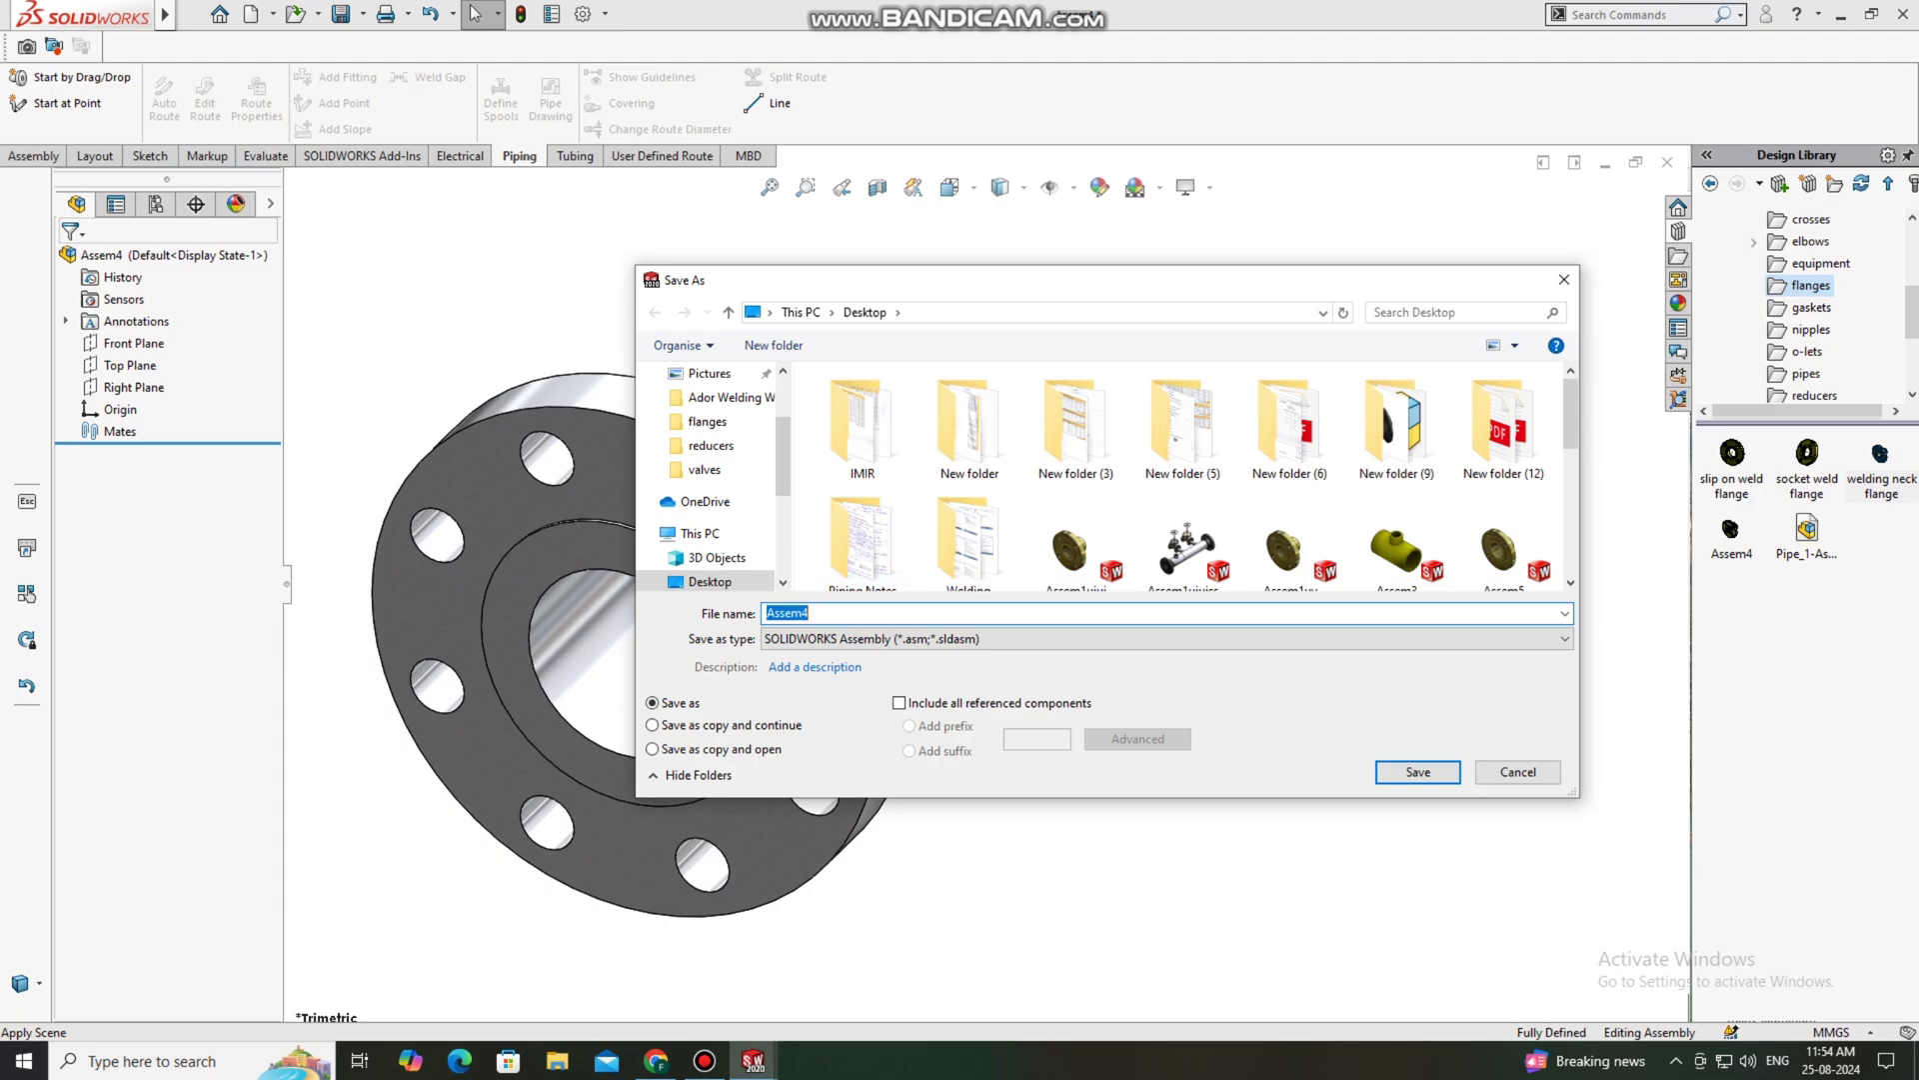
pyautogui.write('S')
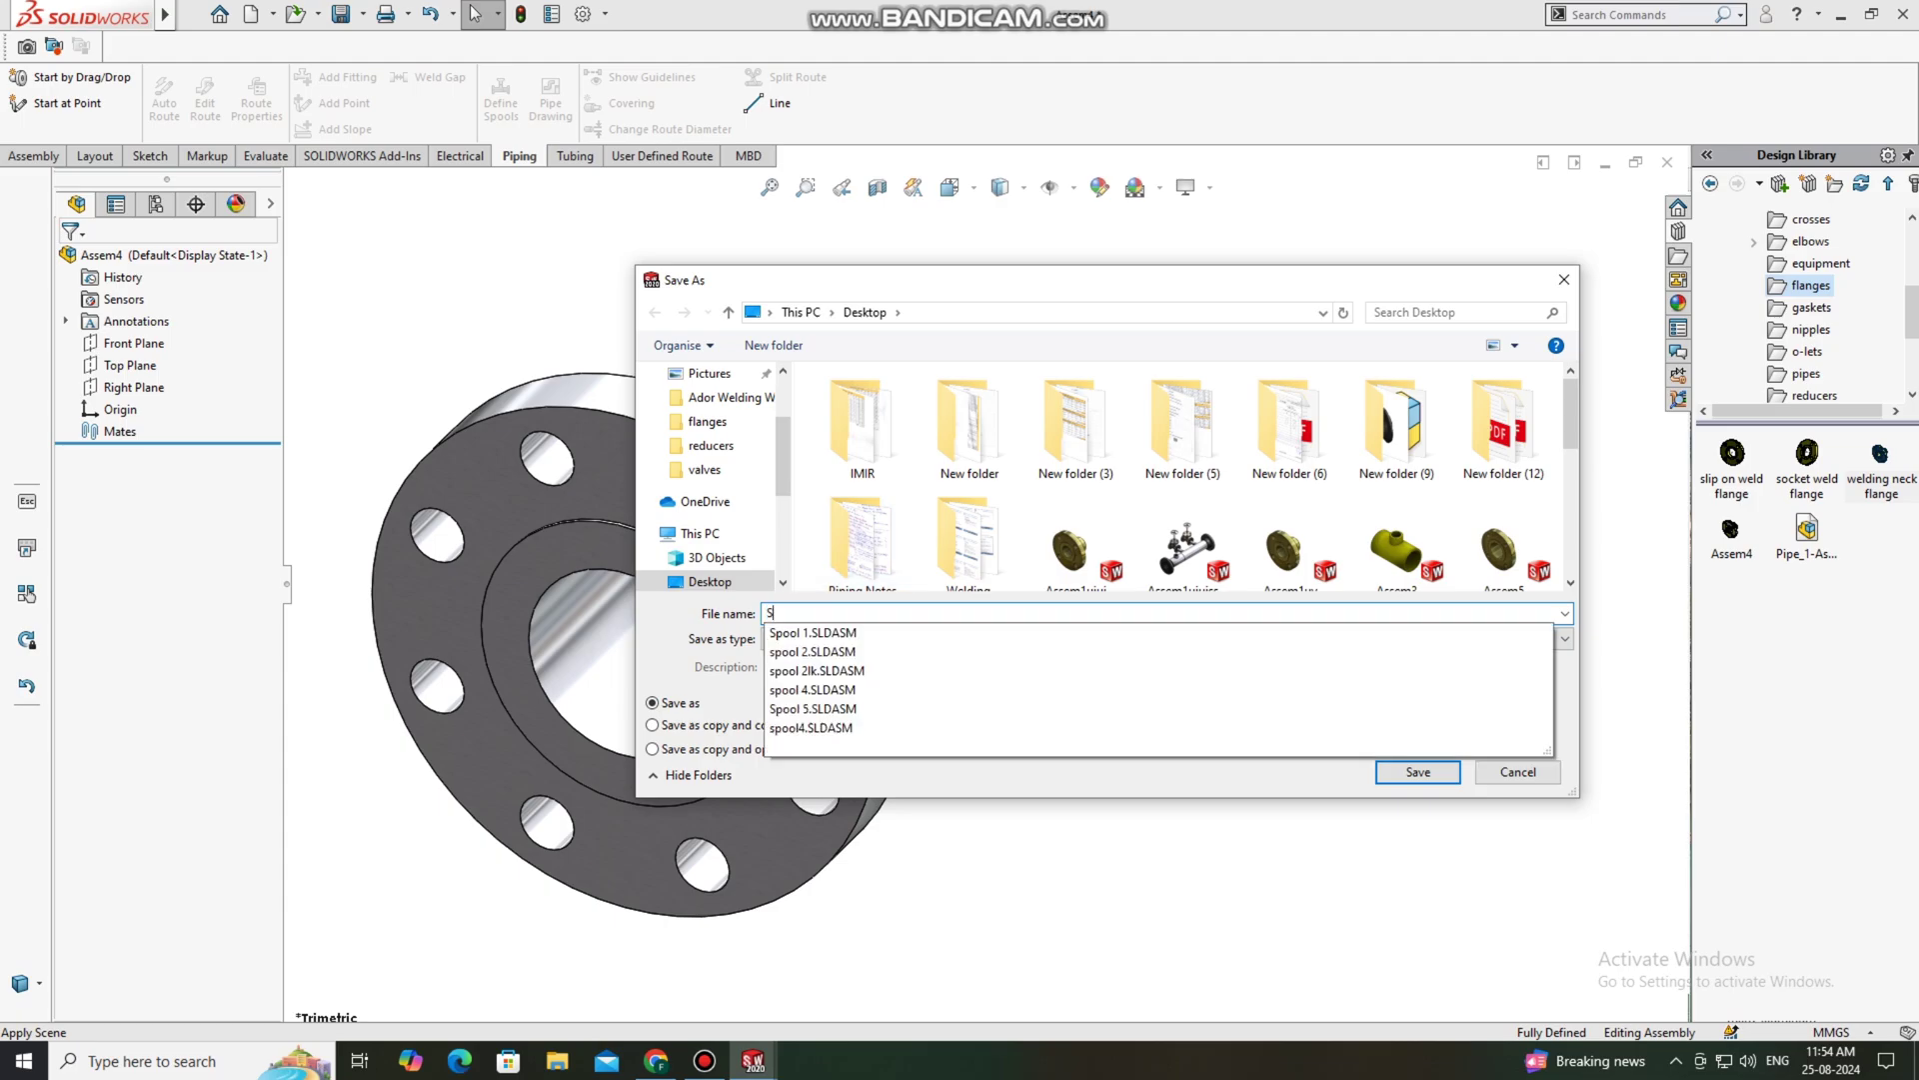
pyautogui.write('ppol 6')
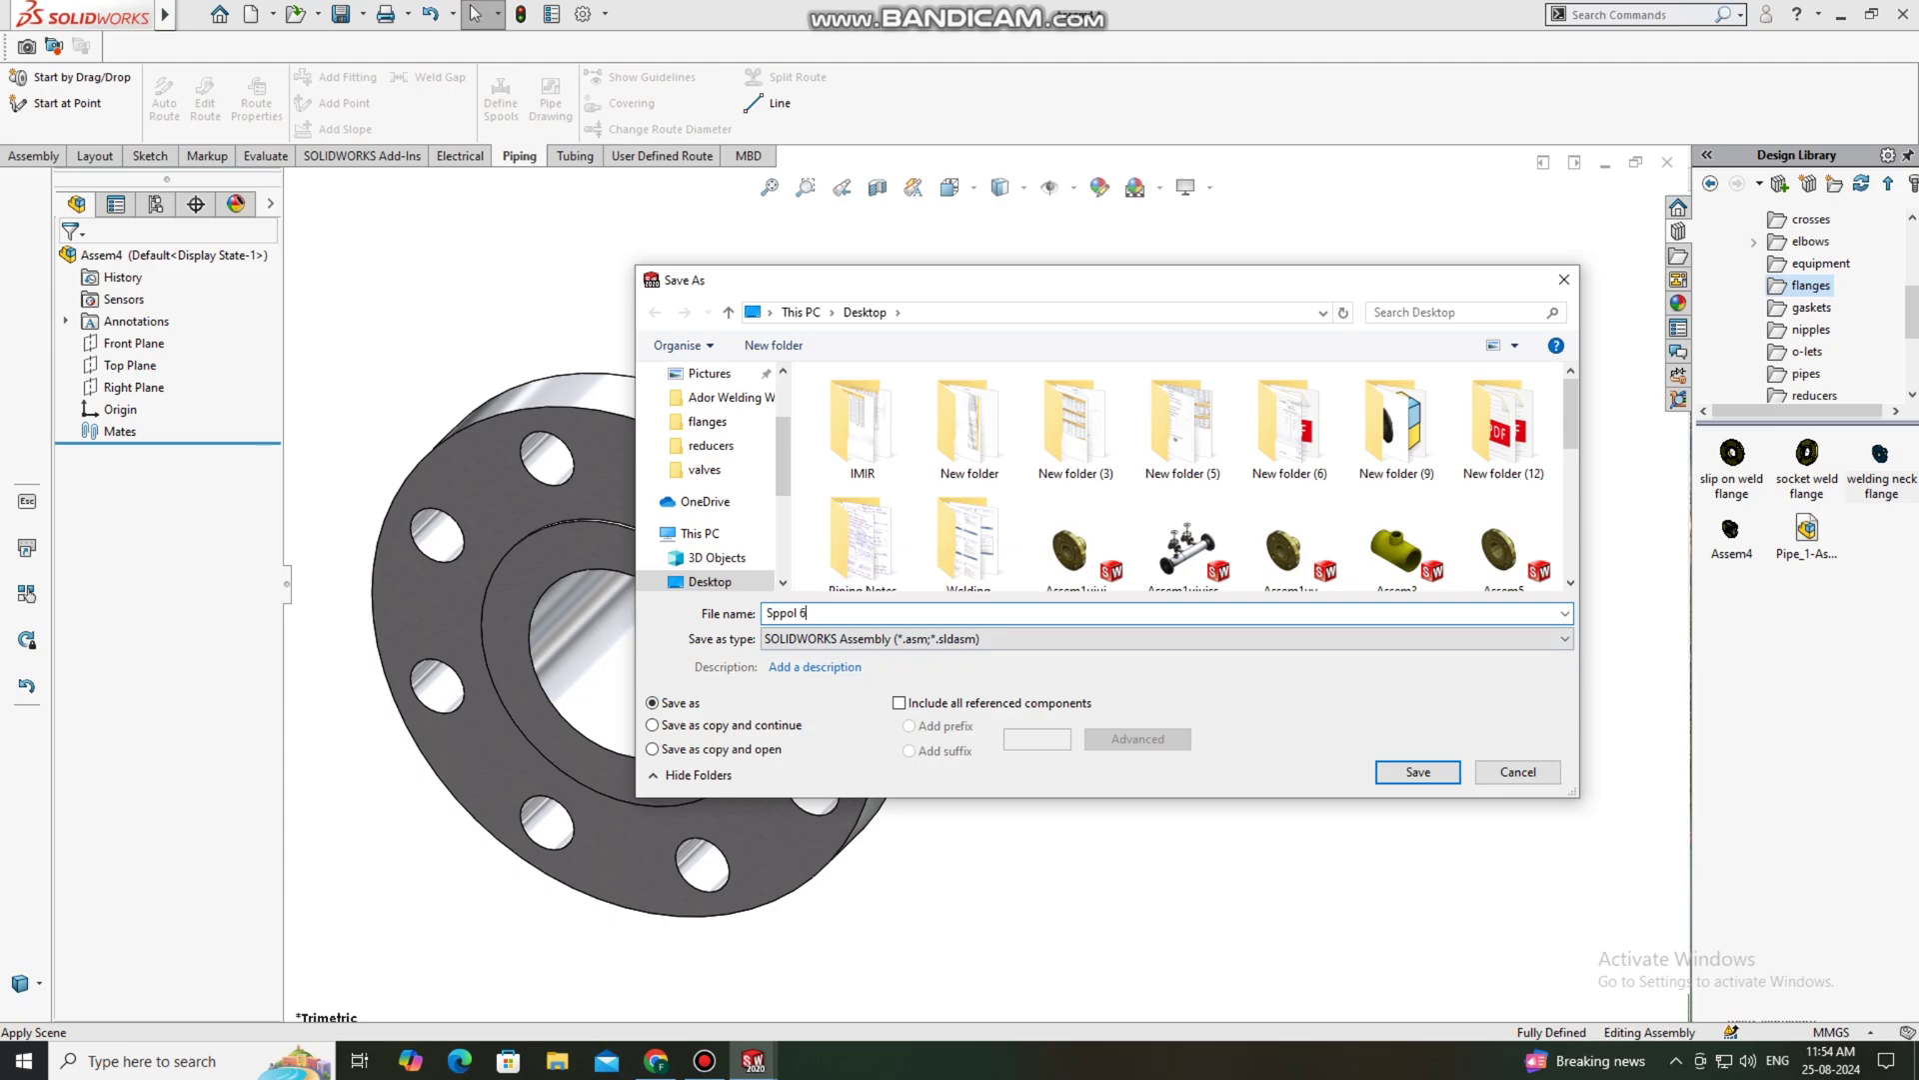
pyautogui.press('Return')
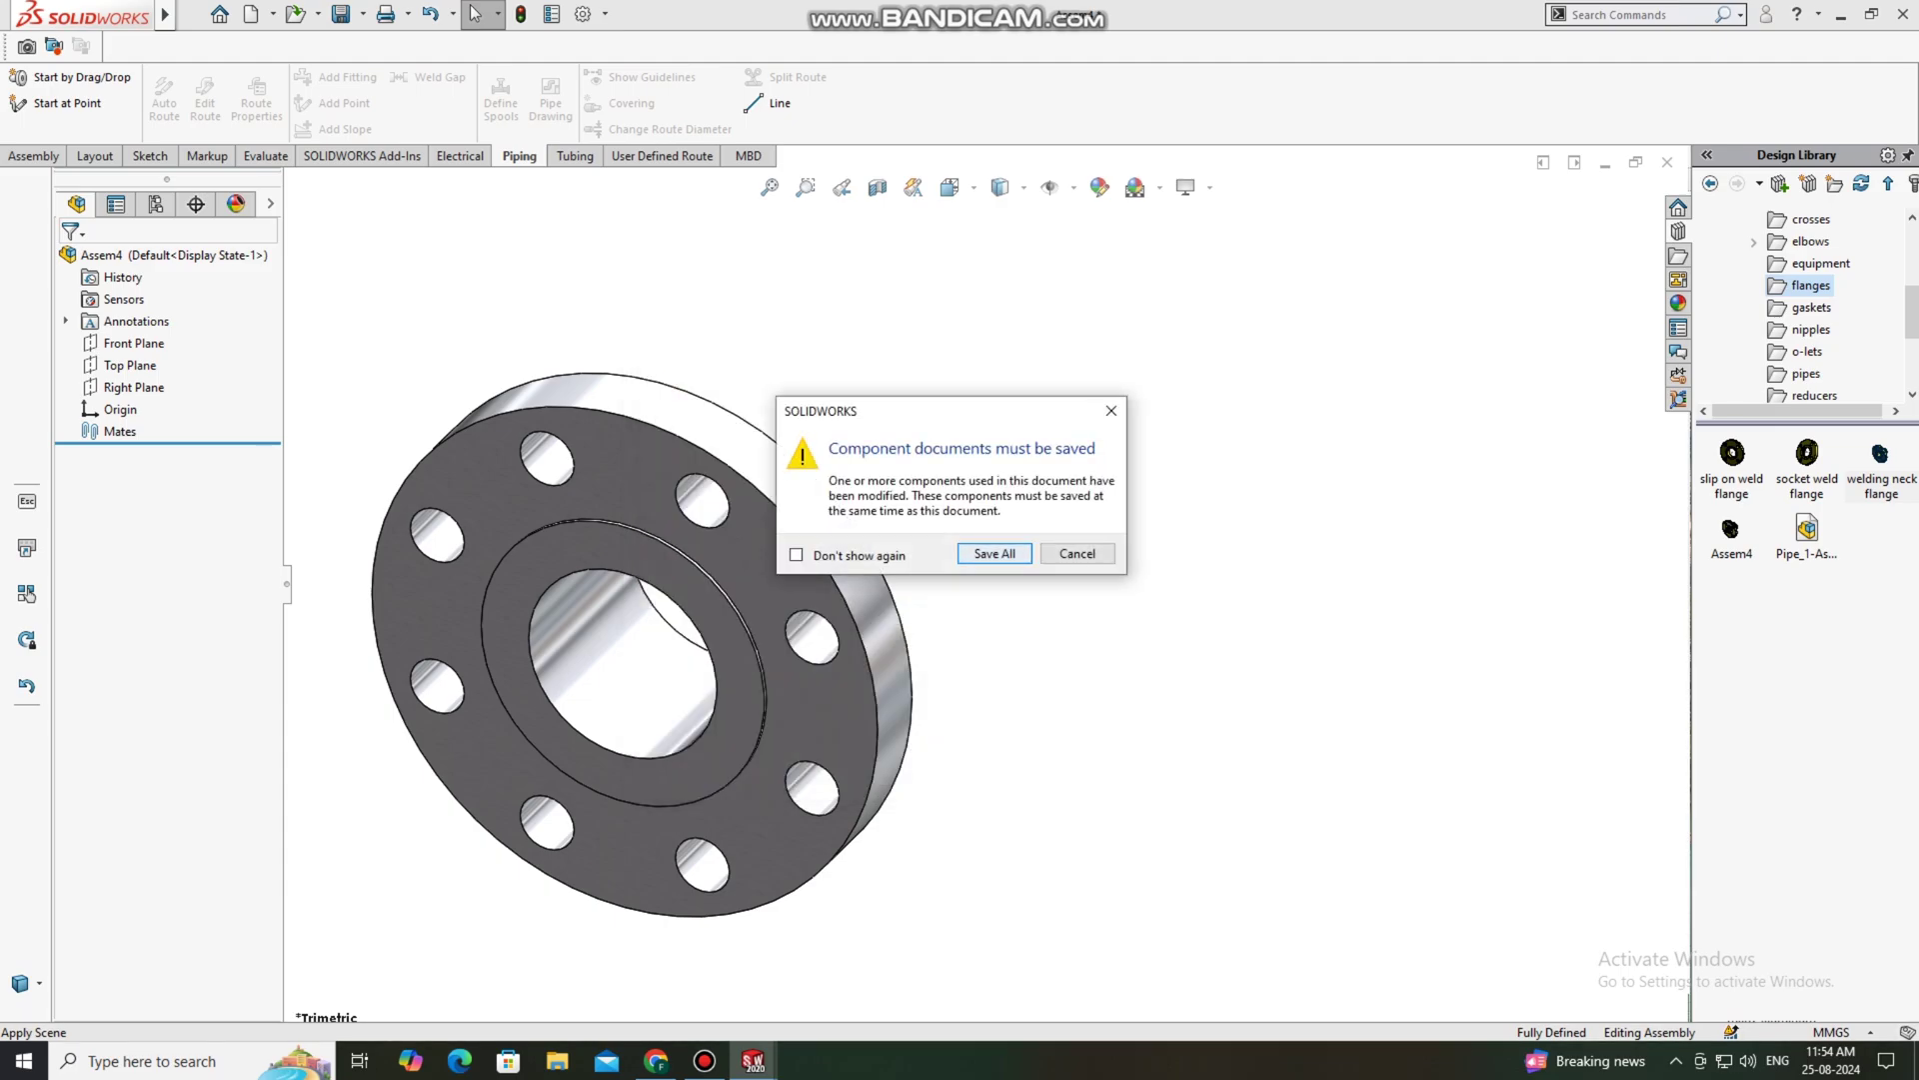
pyautogui.press('Return')
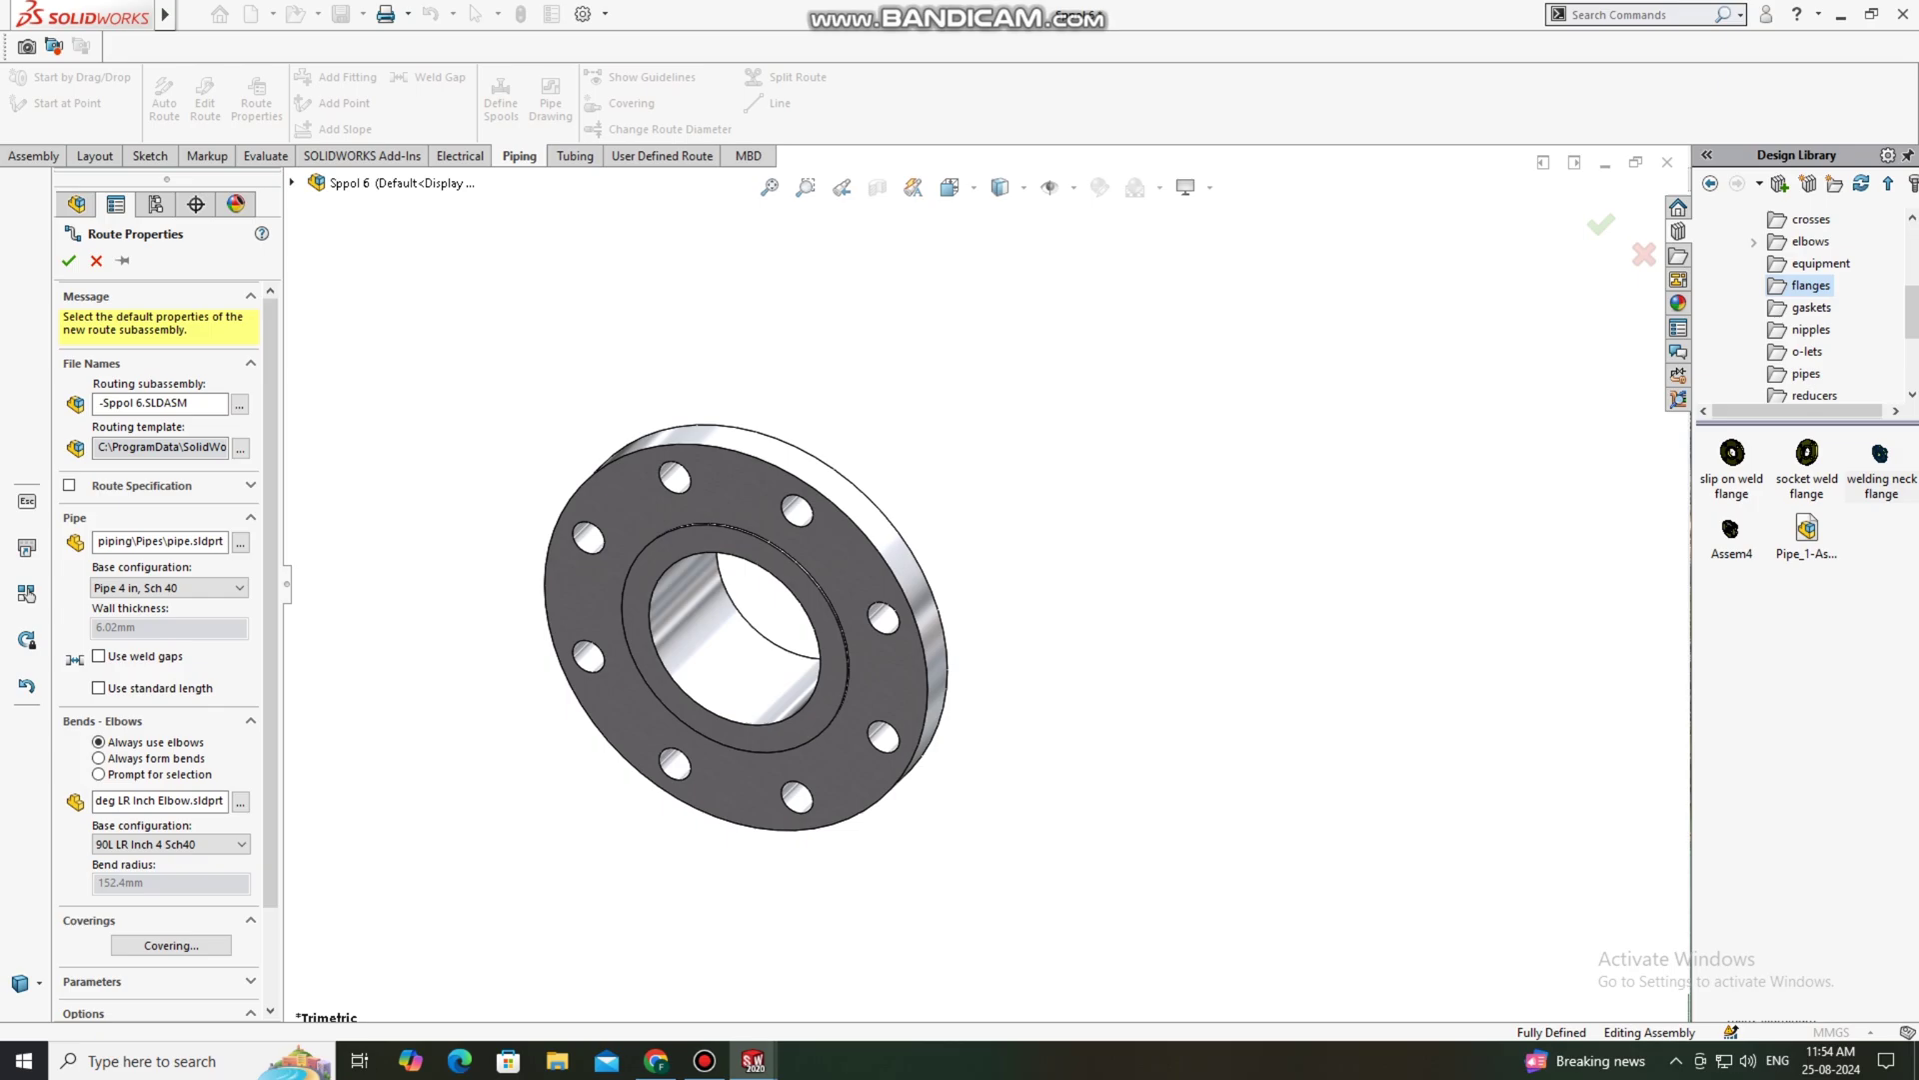
pyautogui.click(68, 260)
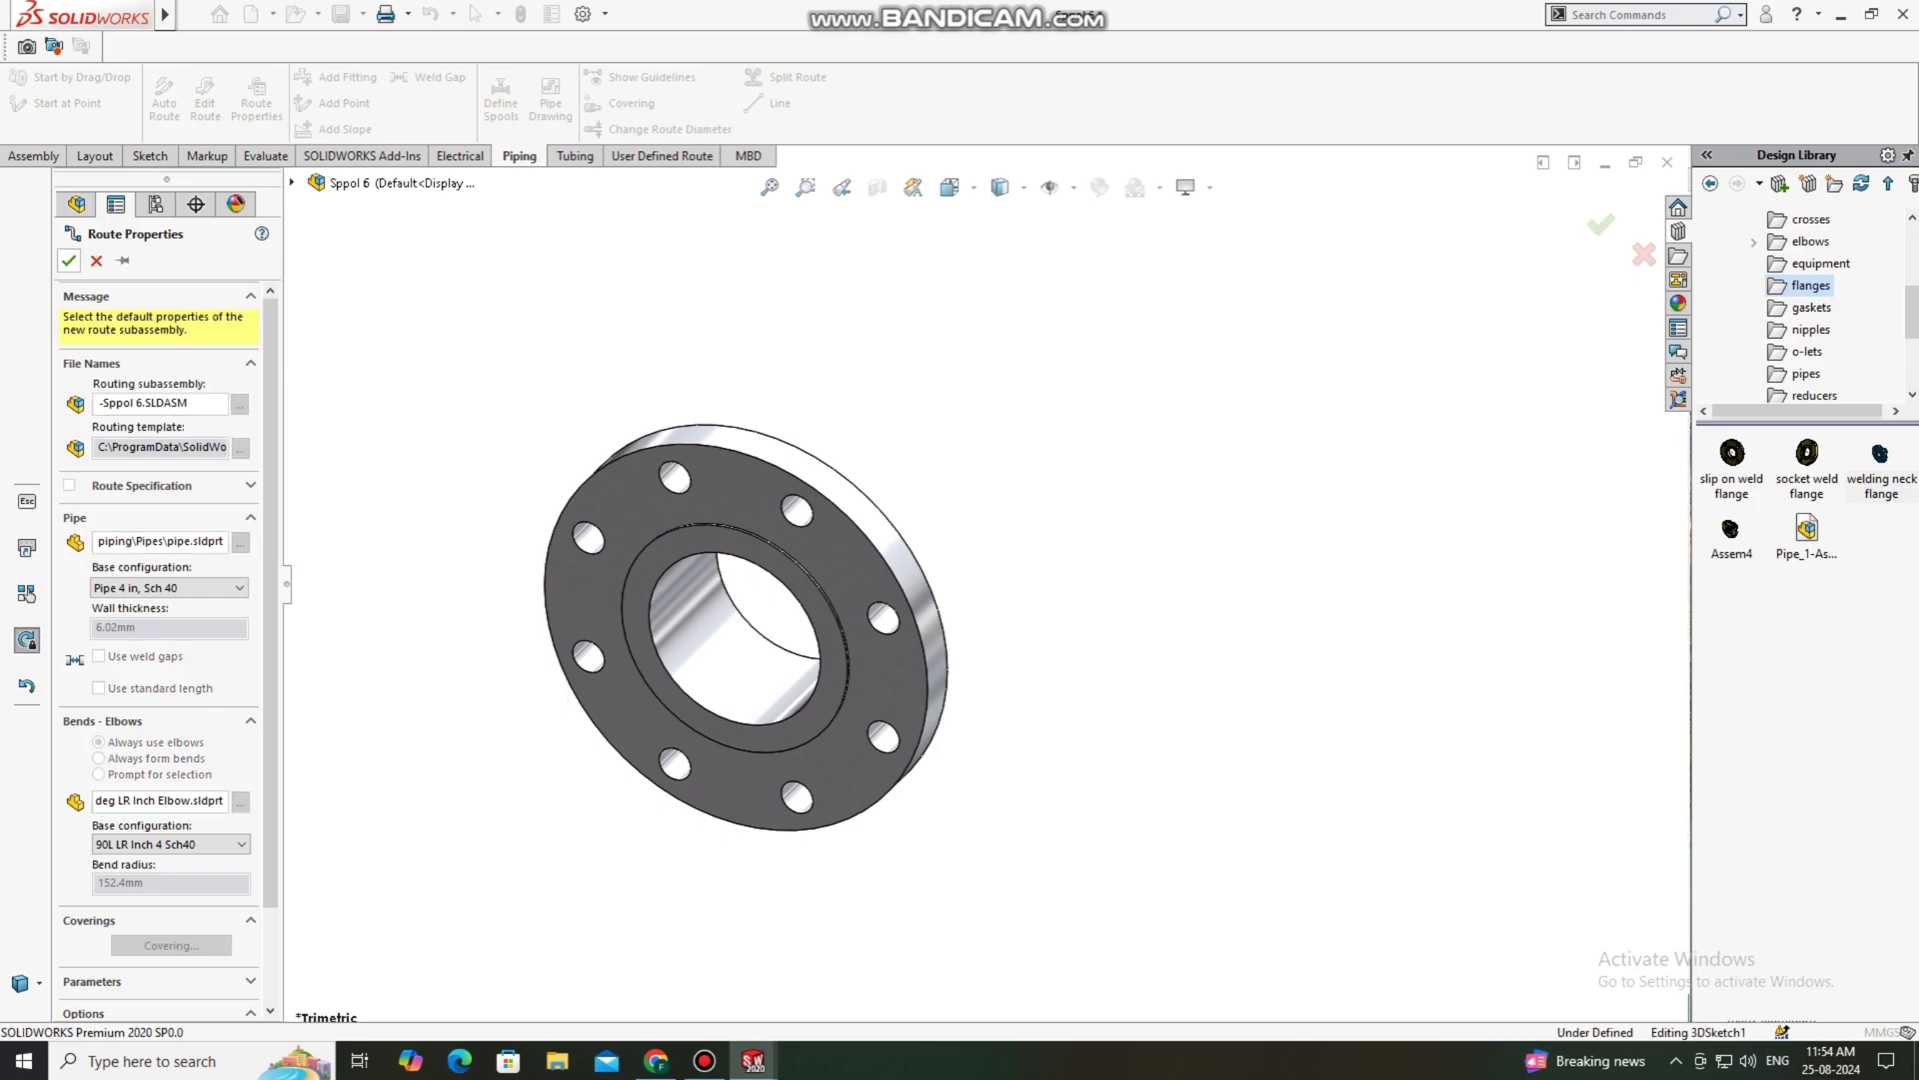
# Step: Shorten the pipe stub on the NPS4 flange to a very short length, with its endpoint at about Z 21.26 mm
pyautogui.moveTo(1119, 630); pyautogui.dragTo(865, 590, button='middle')
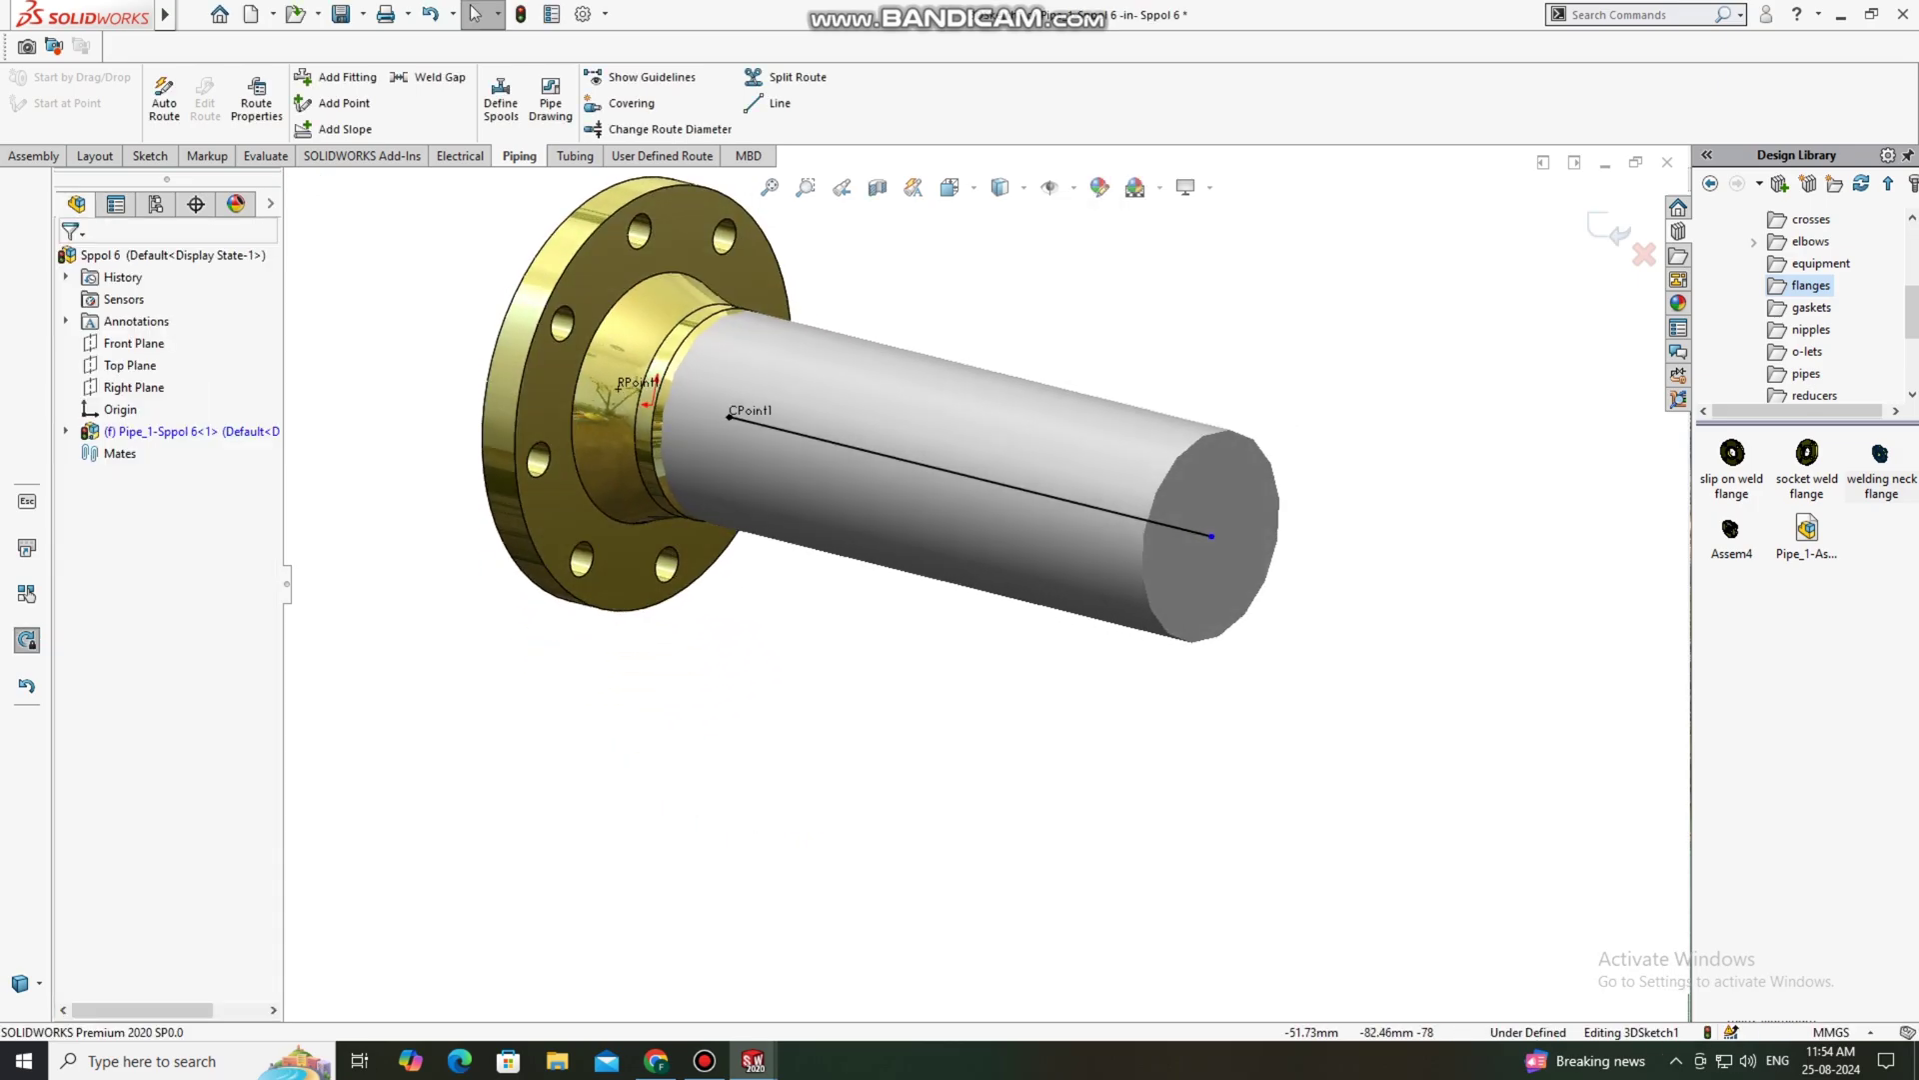
pyautogui.scroll(2, 900, 587)
pyautogui.scroll(-3, 755, 358)
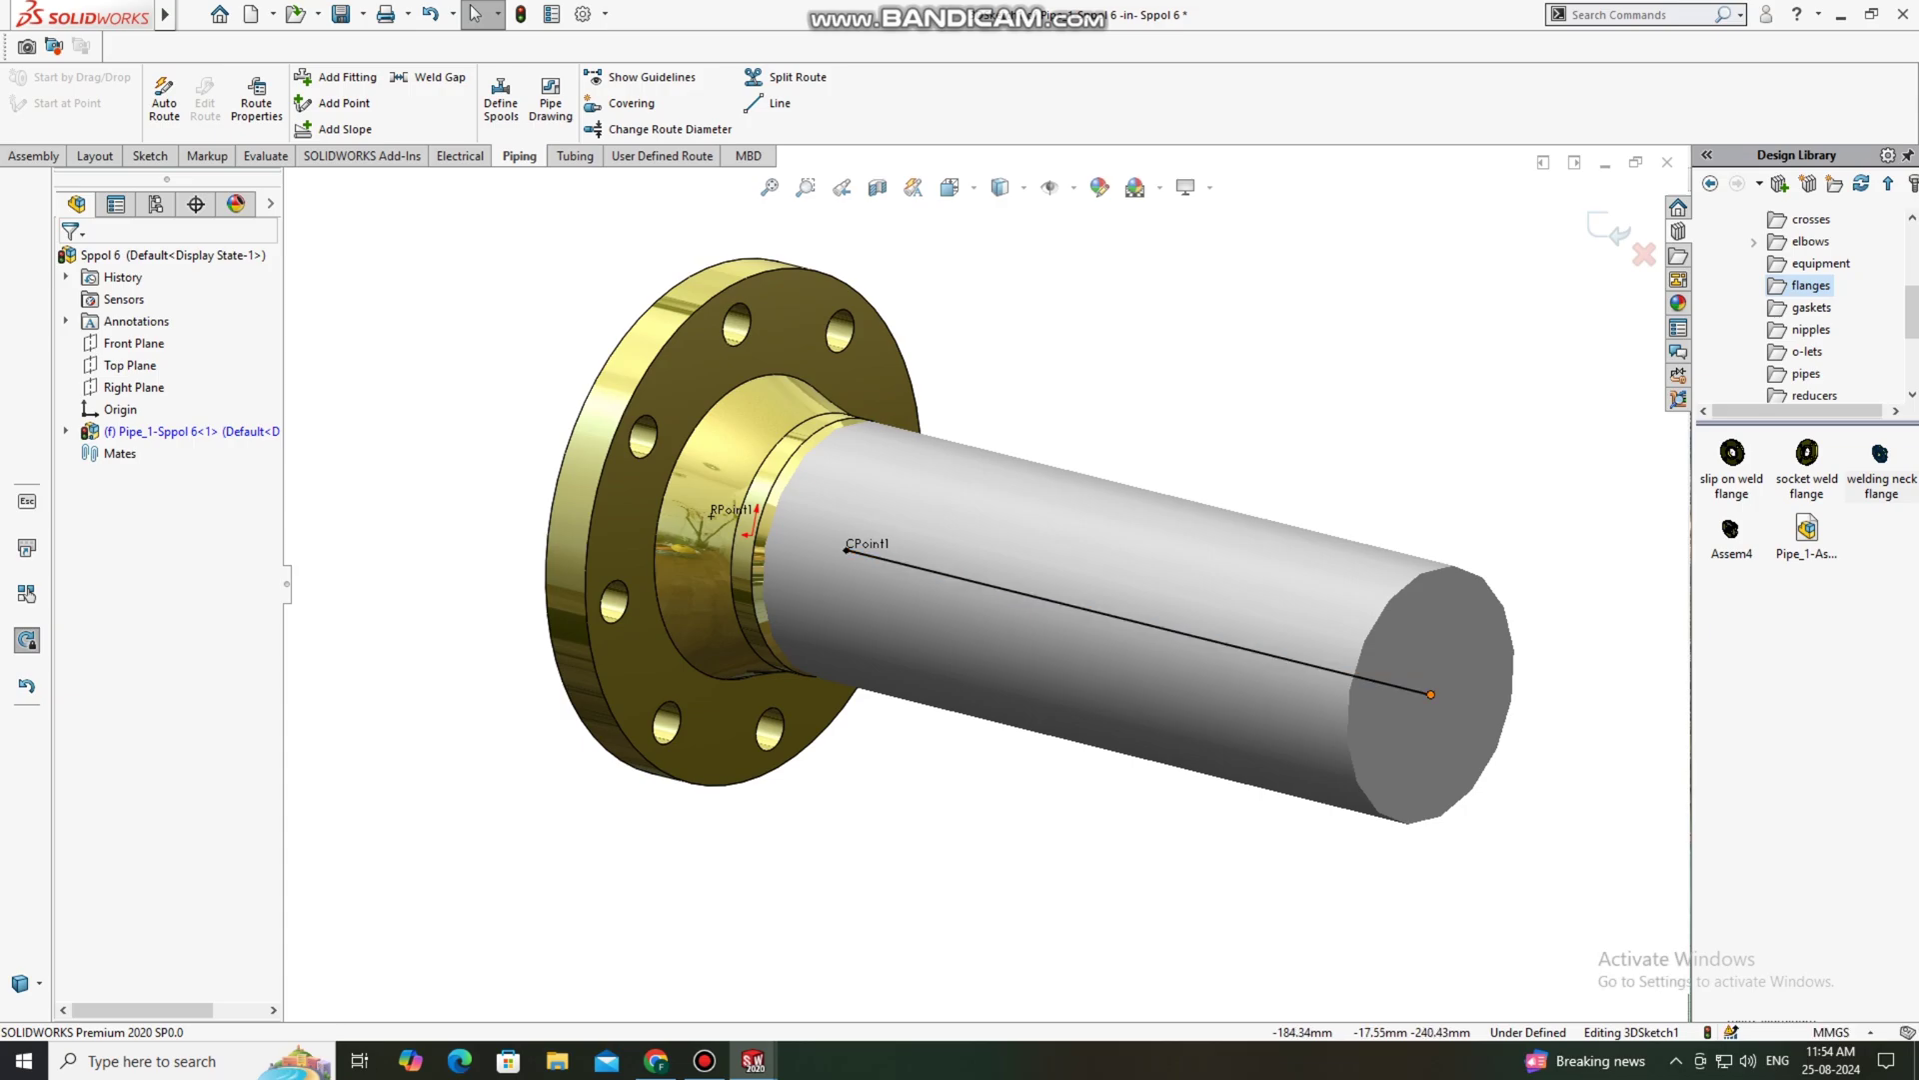
pyautogui.moveTo(1432, 694); pyautogui.dragTo(853, 551)
pyautogui.moveTo(690, 599); pyautogui.dragTo(775, 600, button='middle')
pyautogui.scroll(-6, 868, 551)
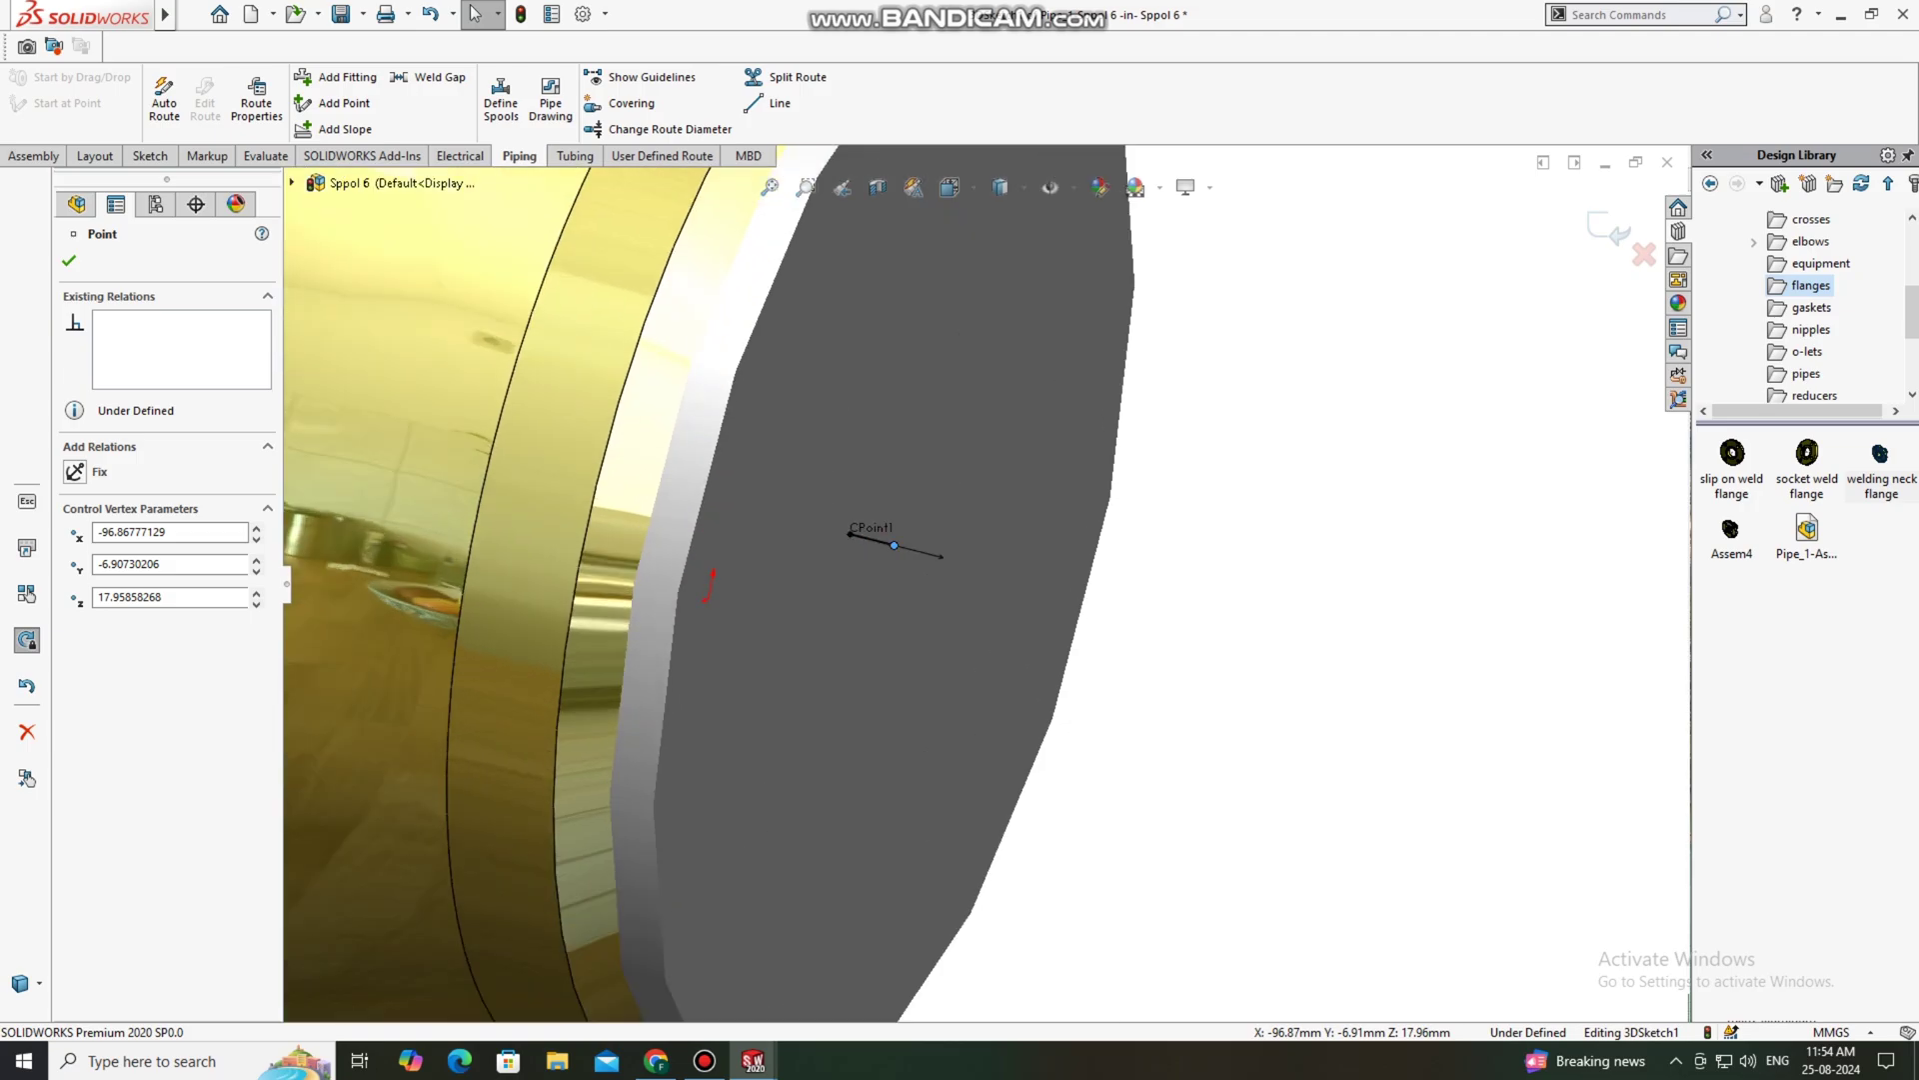
pyautogui.moveTo(981, 547); pyautogui.dragTo(948, 539)
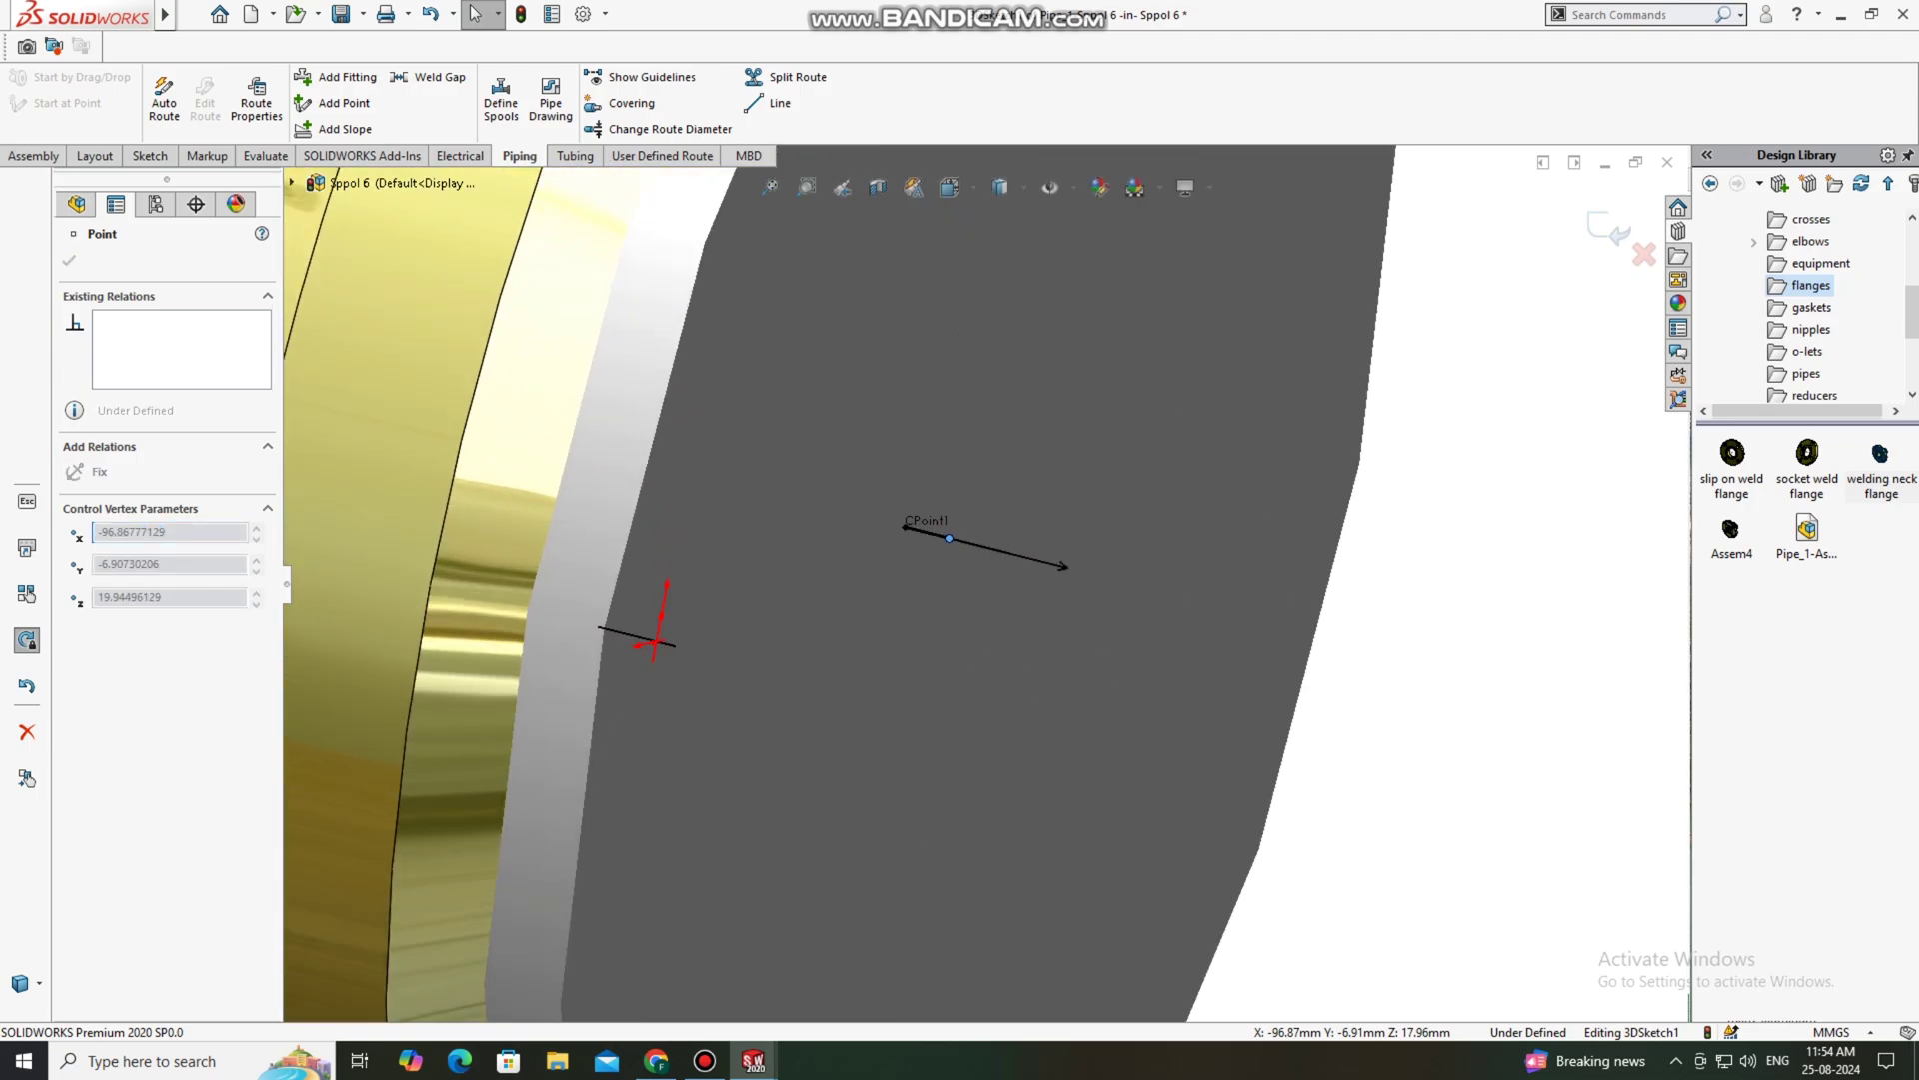
pyautogui.moveTo(655, 640); pyautogui.dragTo(655, 639)
pyautogui.scroll(6, 807, 533)
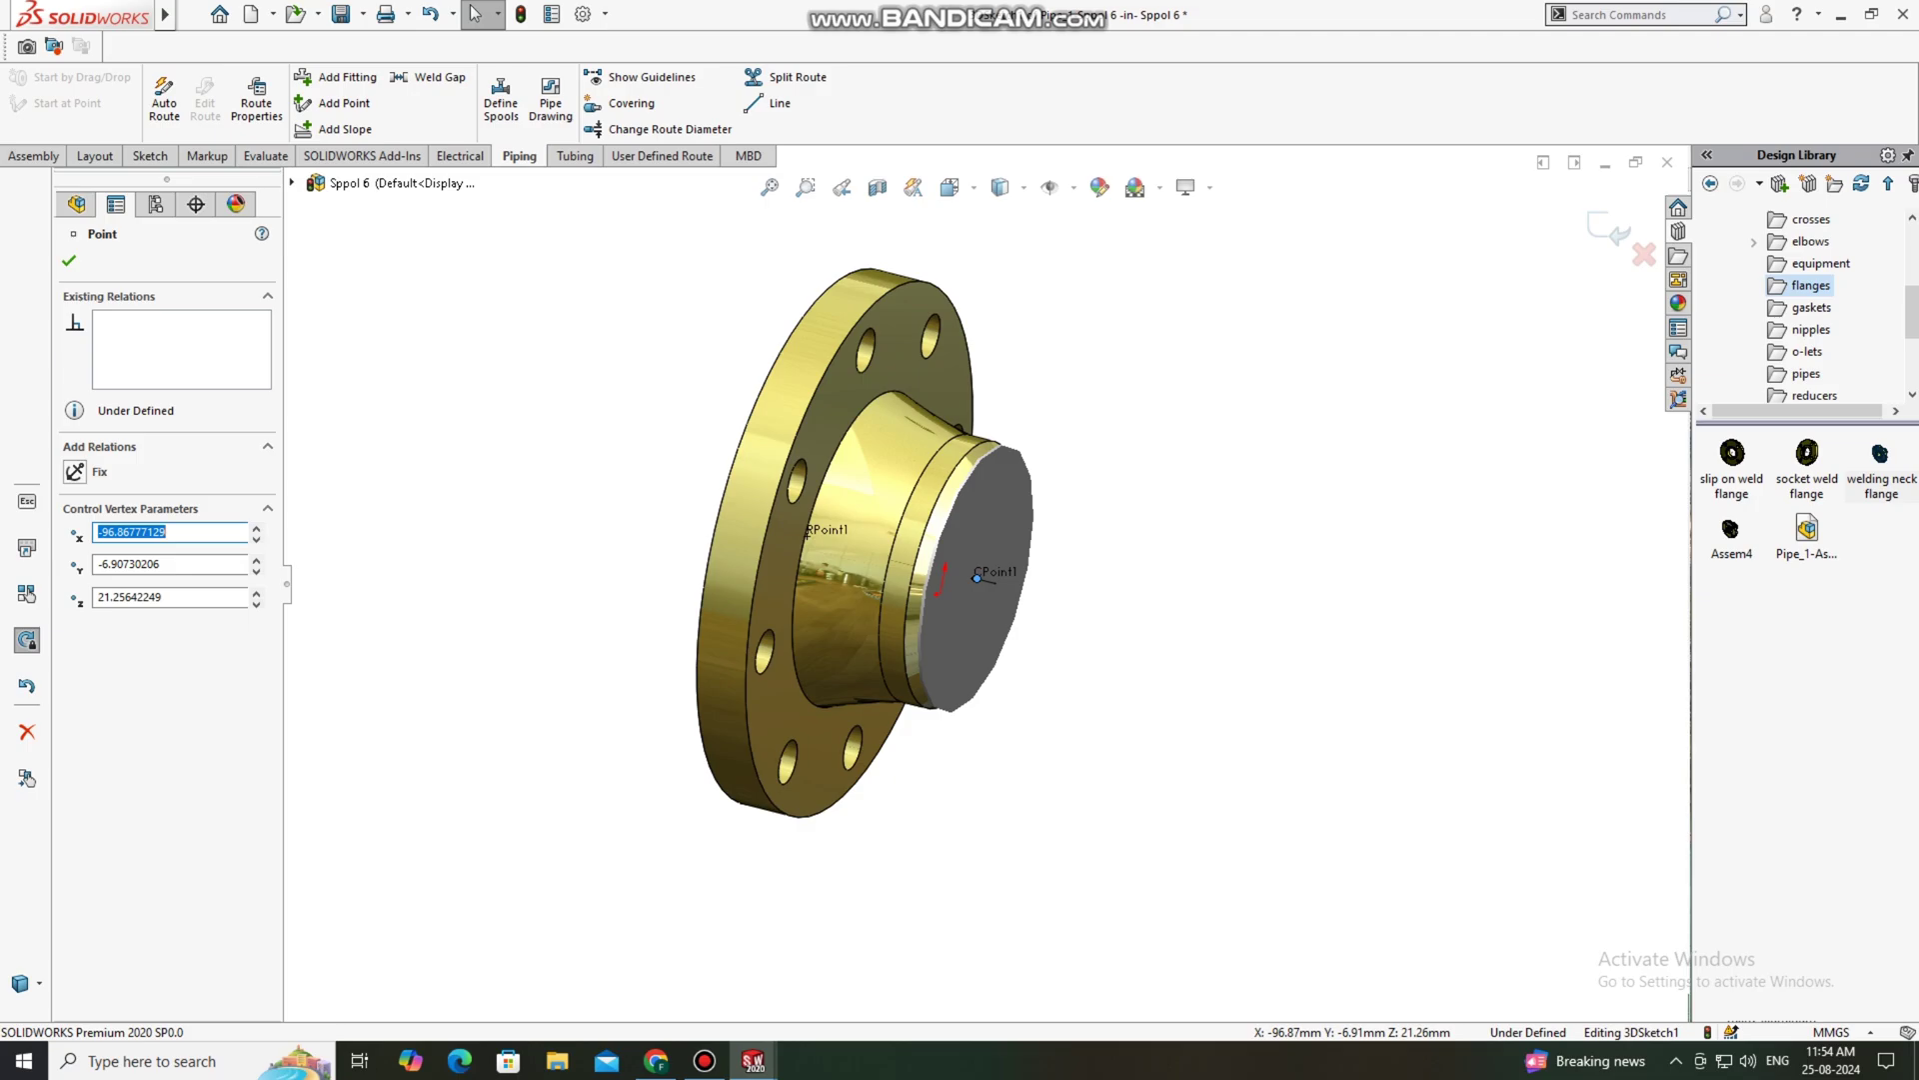
# Step: Add an eccentric reducer from the piping library at the stub's endpoint, using the ECC REDUCER 4 x 3 configuration
pyautogui.scroll(-3, 1811, 330)
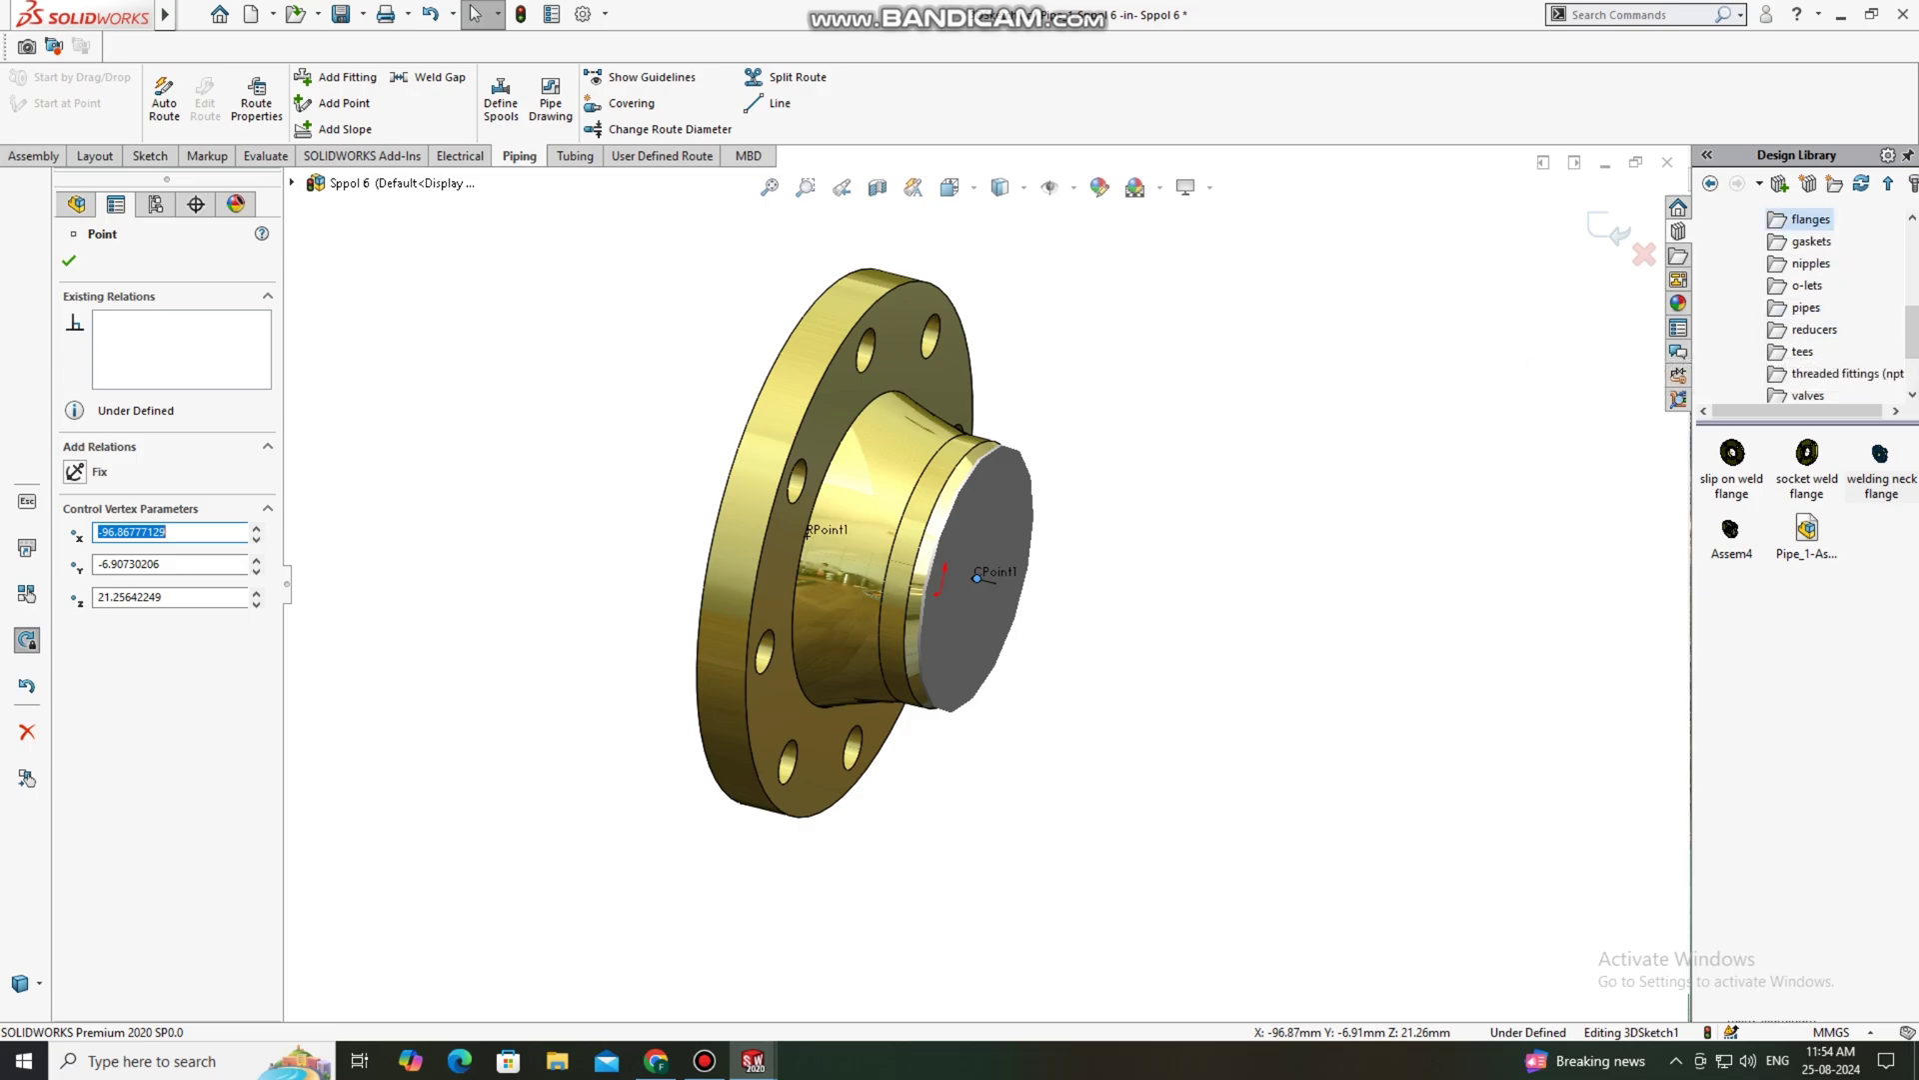
pyautogui.click(1812, 330)
pyautogui.scroll(-3, 1155, 525)
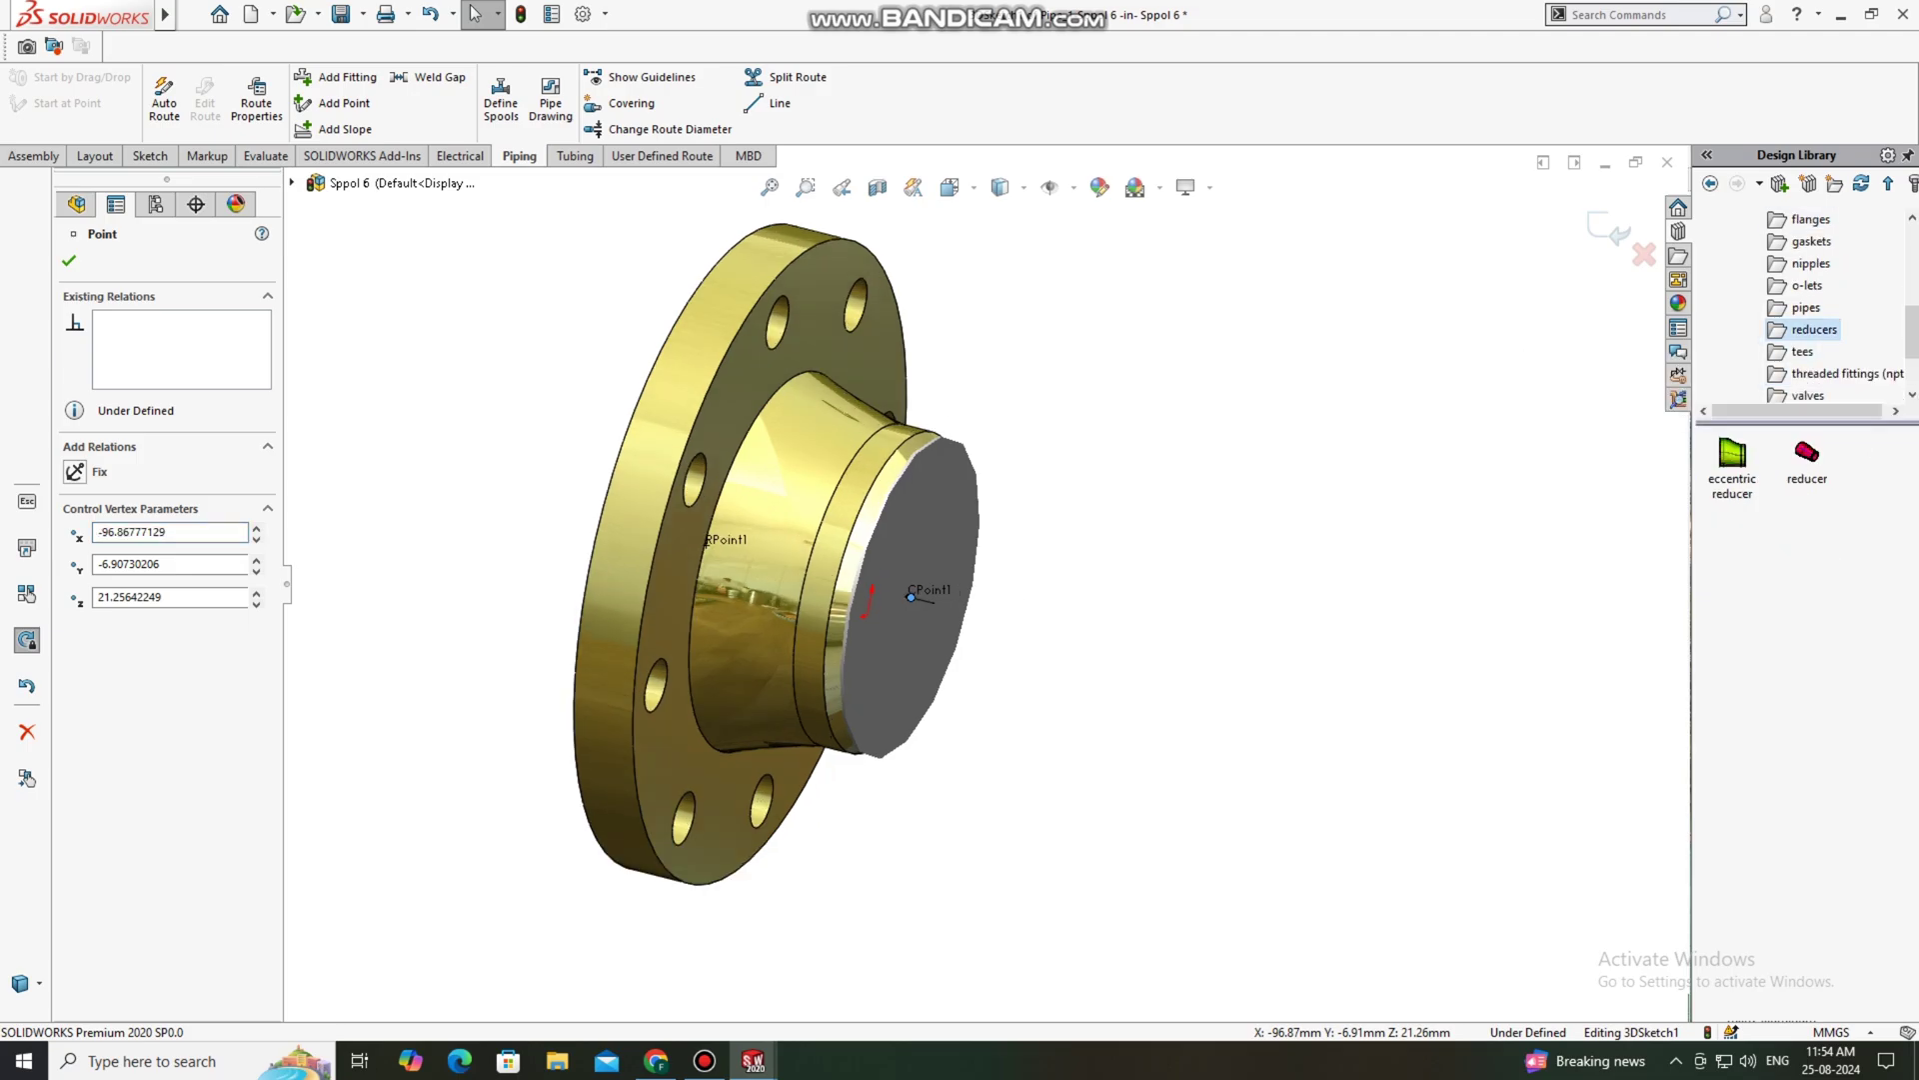
pyautogui.moveTo(1733, 457); pyautogui.dragTo(1060, 619)
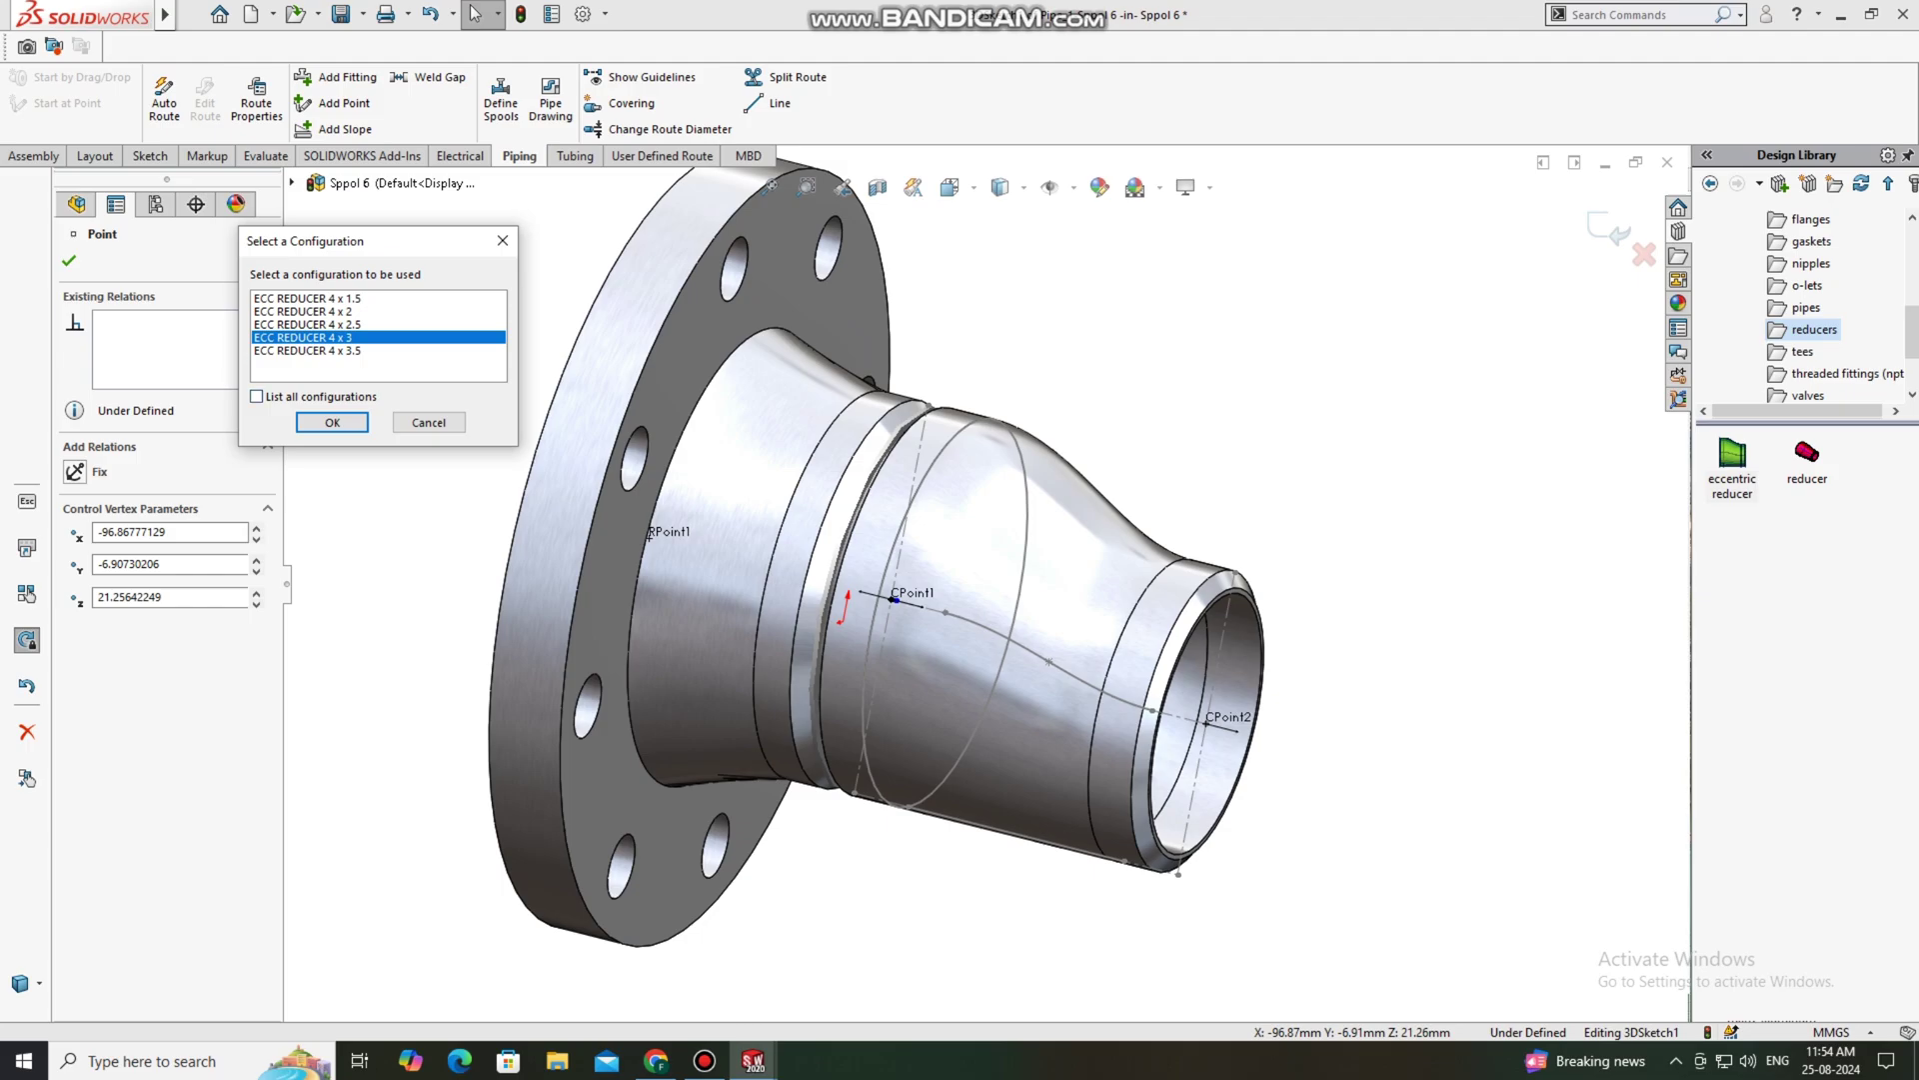
pyautogui.click(332, 422)
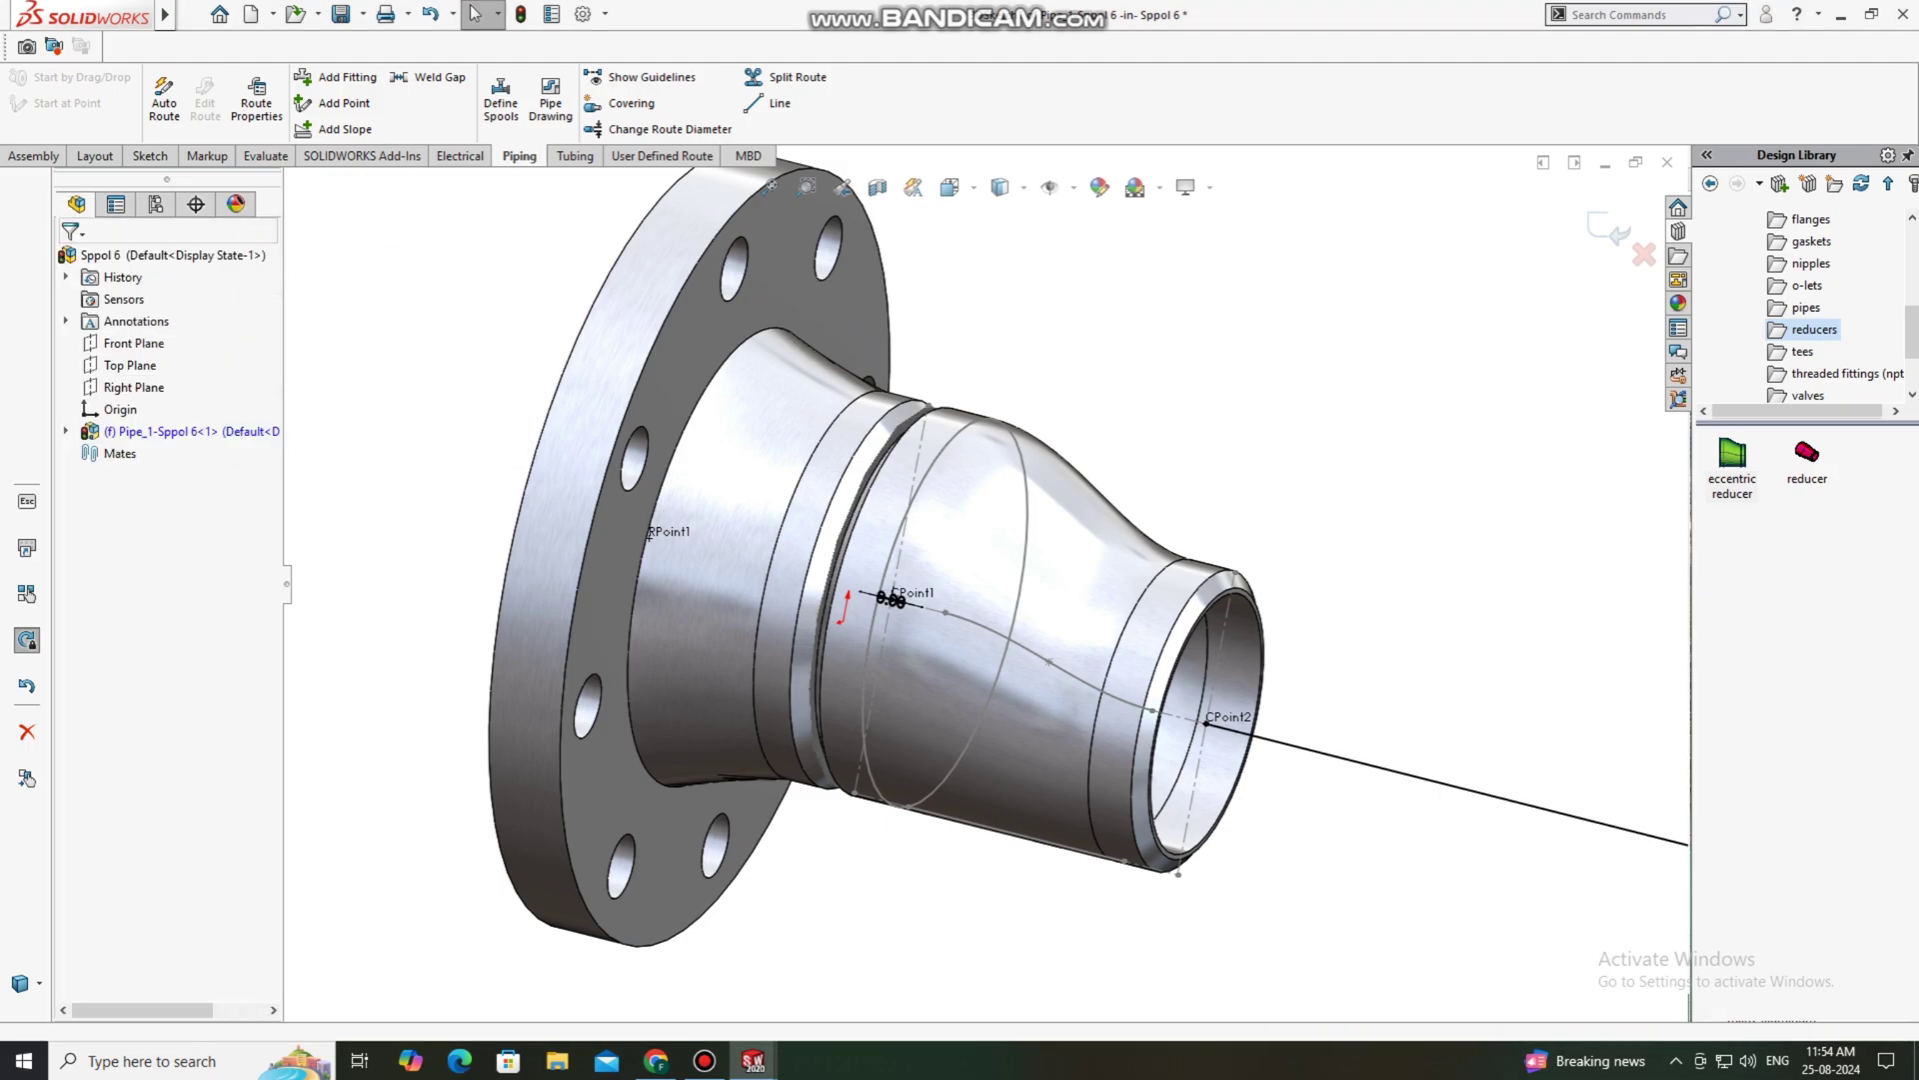
pyautogui.scroll(3, 983, 581)
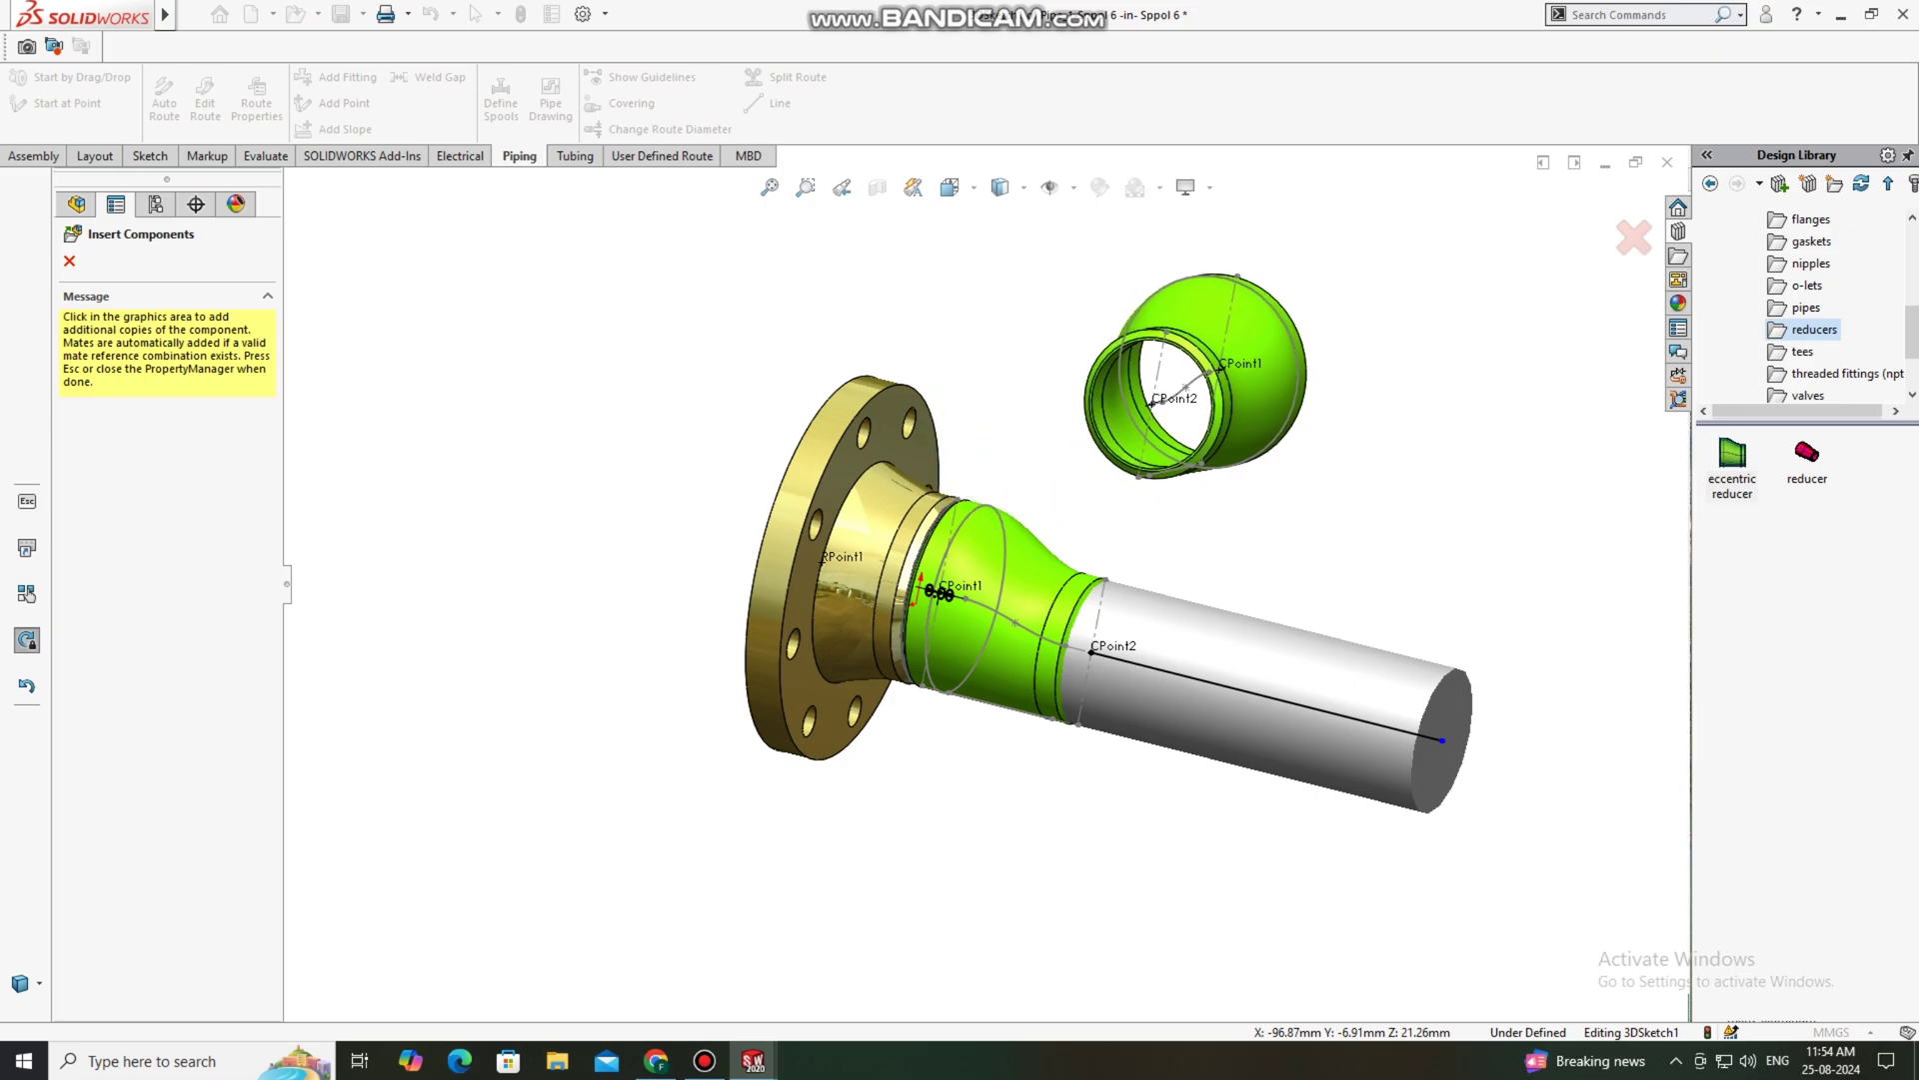
pyautogui.press('Escape')
# Step: Shorten the pipe stub at the reducer's small end so its endpoint lies at about Z -203.56 mm
pyautogui.scroll(-3, 1085, 720)
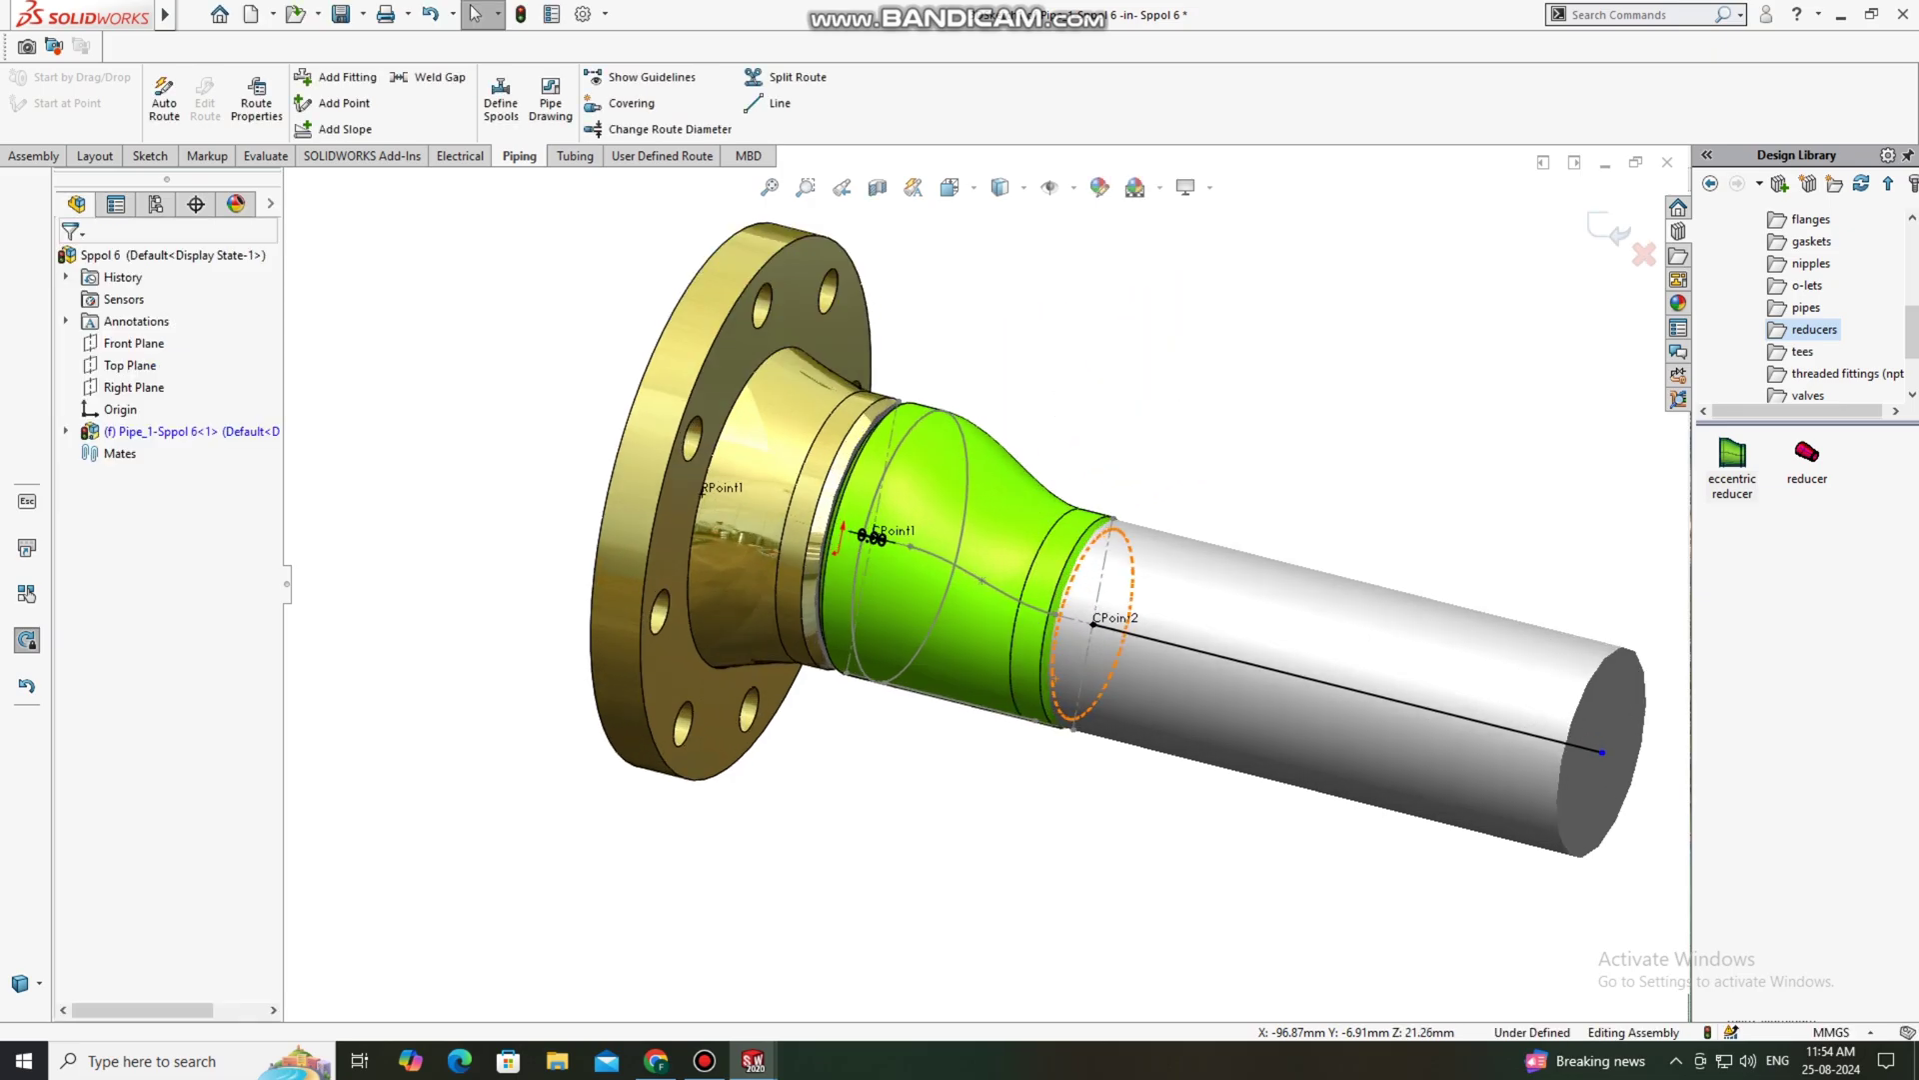
pyautogui.scroll(1, 1277, 741)
pyautogui.moveTo(1277, 742)
pyautogui.mouseDown(button='middle')
pyautogui.moveTo(1228, 690)
pyautogui.moveTo(1277, 720)
pyautogui.mouseUp(button='middle')
pyautogui.moveTo(1494, 686); pyautogui.dragTo(1313, 660)
pyautogui.scroll(-3, 1173, 658)
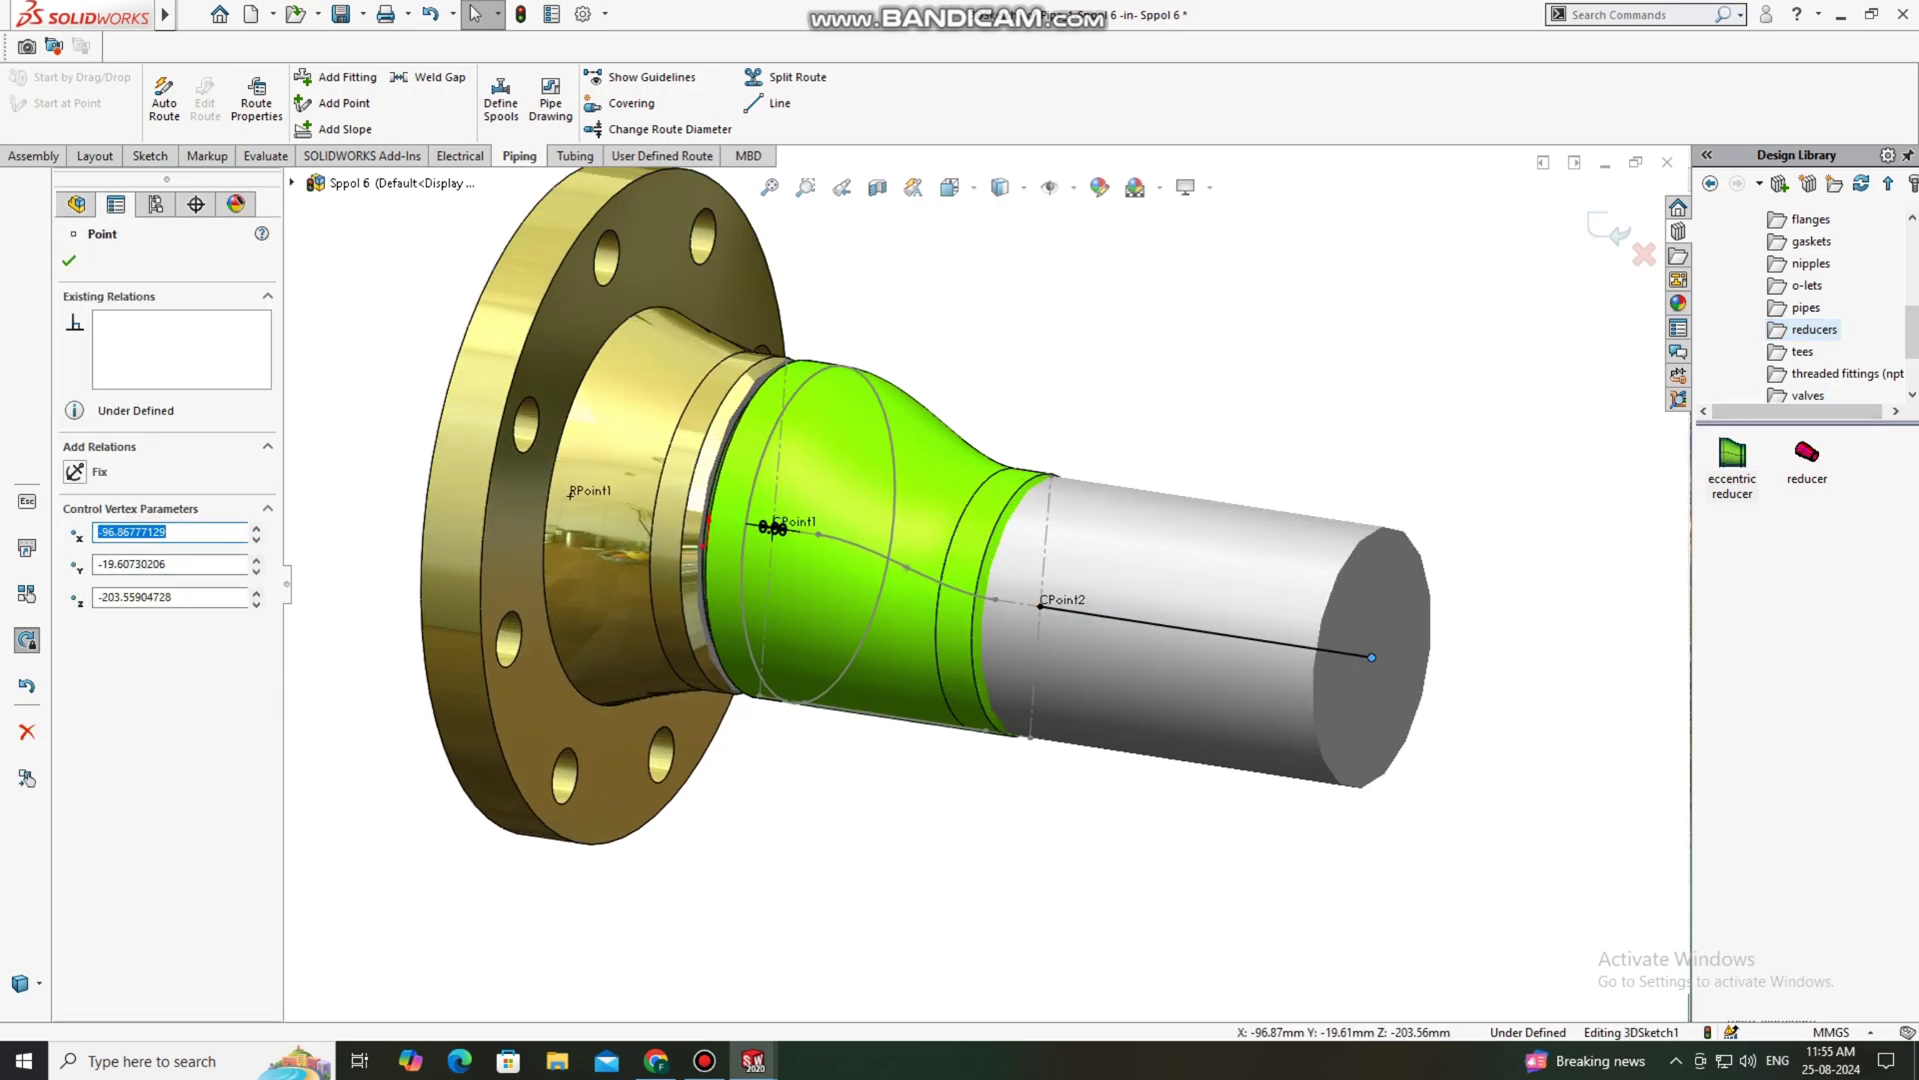
# Step: Add a welding neck flange with the WNeck Flange 150-NPS3 configuration to the free end of the smaller pipe
pyautogui.click(1811, 219)
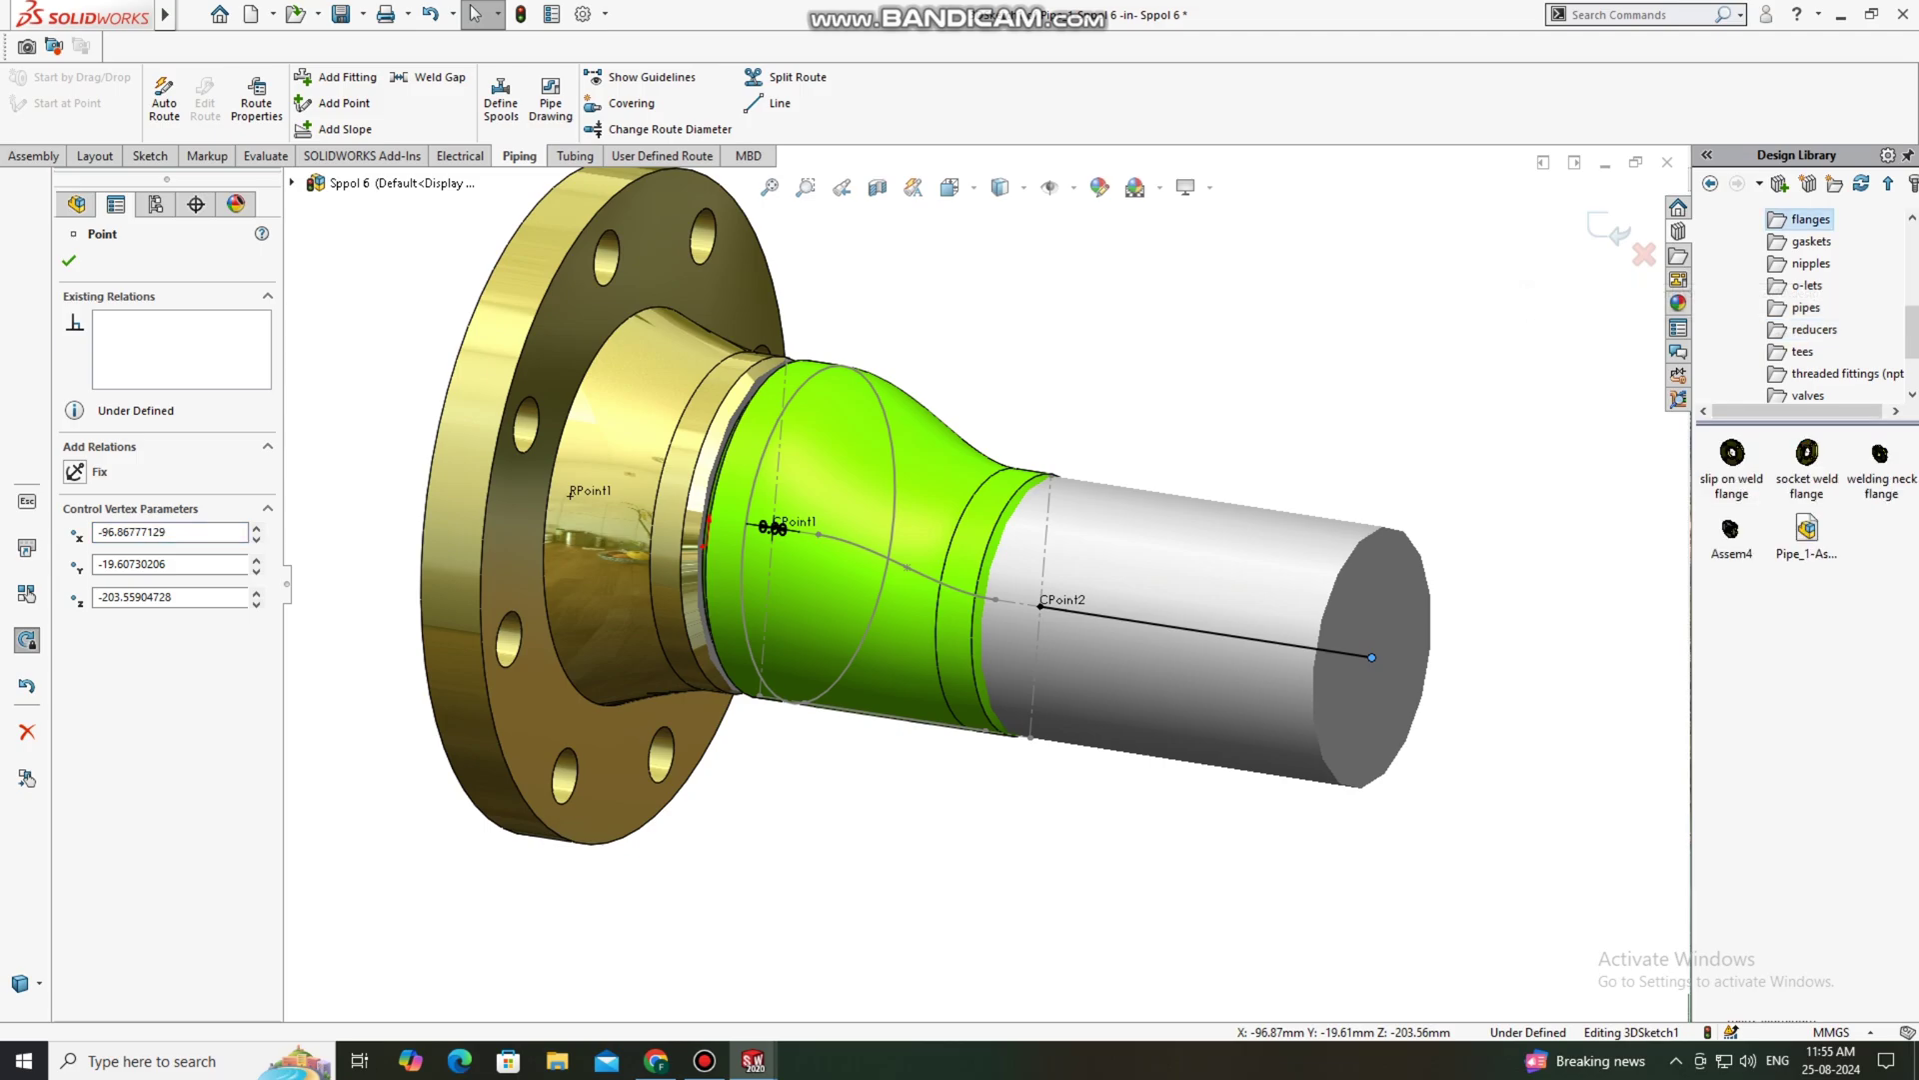
pyautogui.moveTo(1881, 455); pyautogui.dragTo(1373, 657)
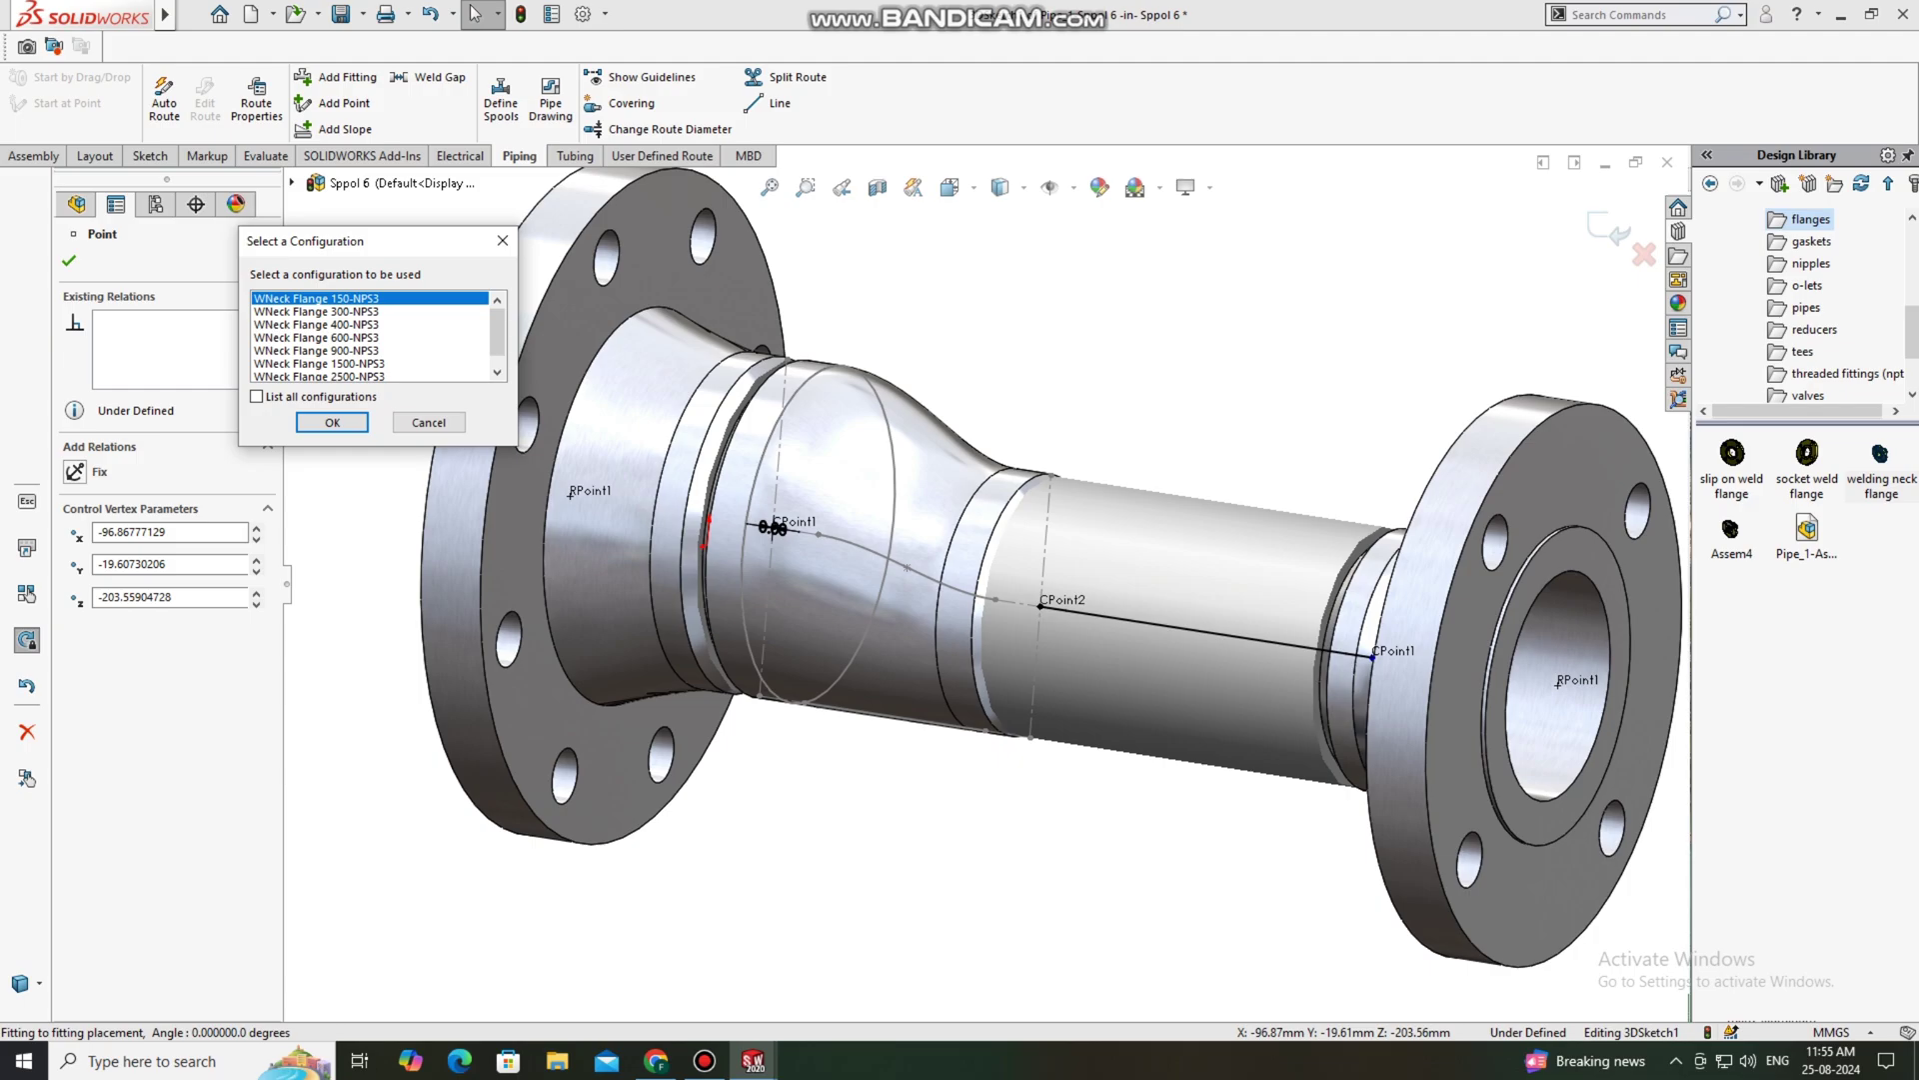
pyautogui.press('Return')
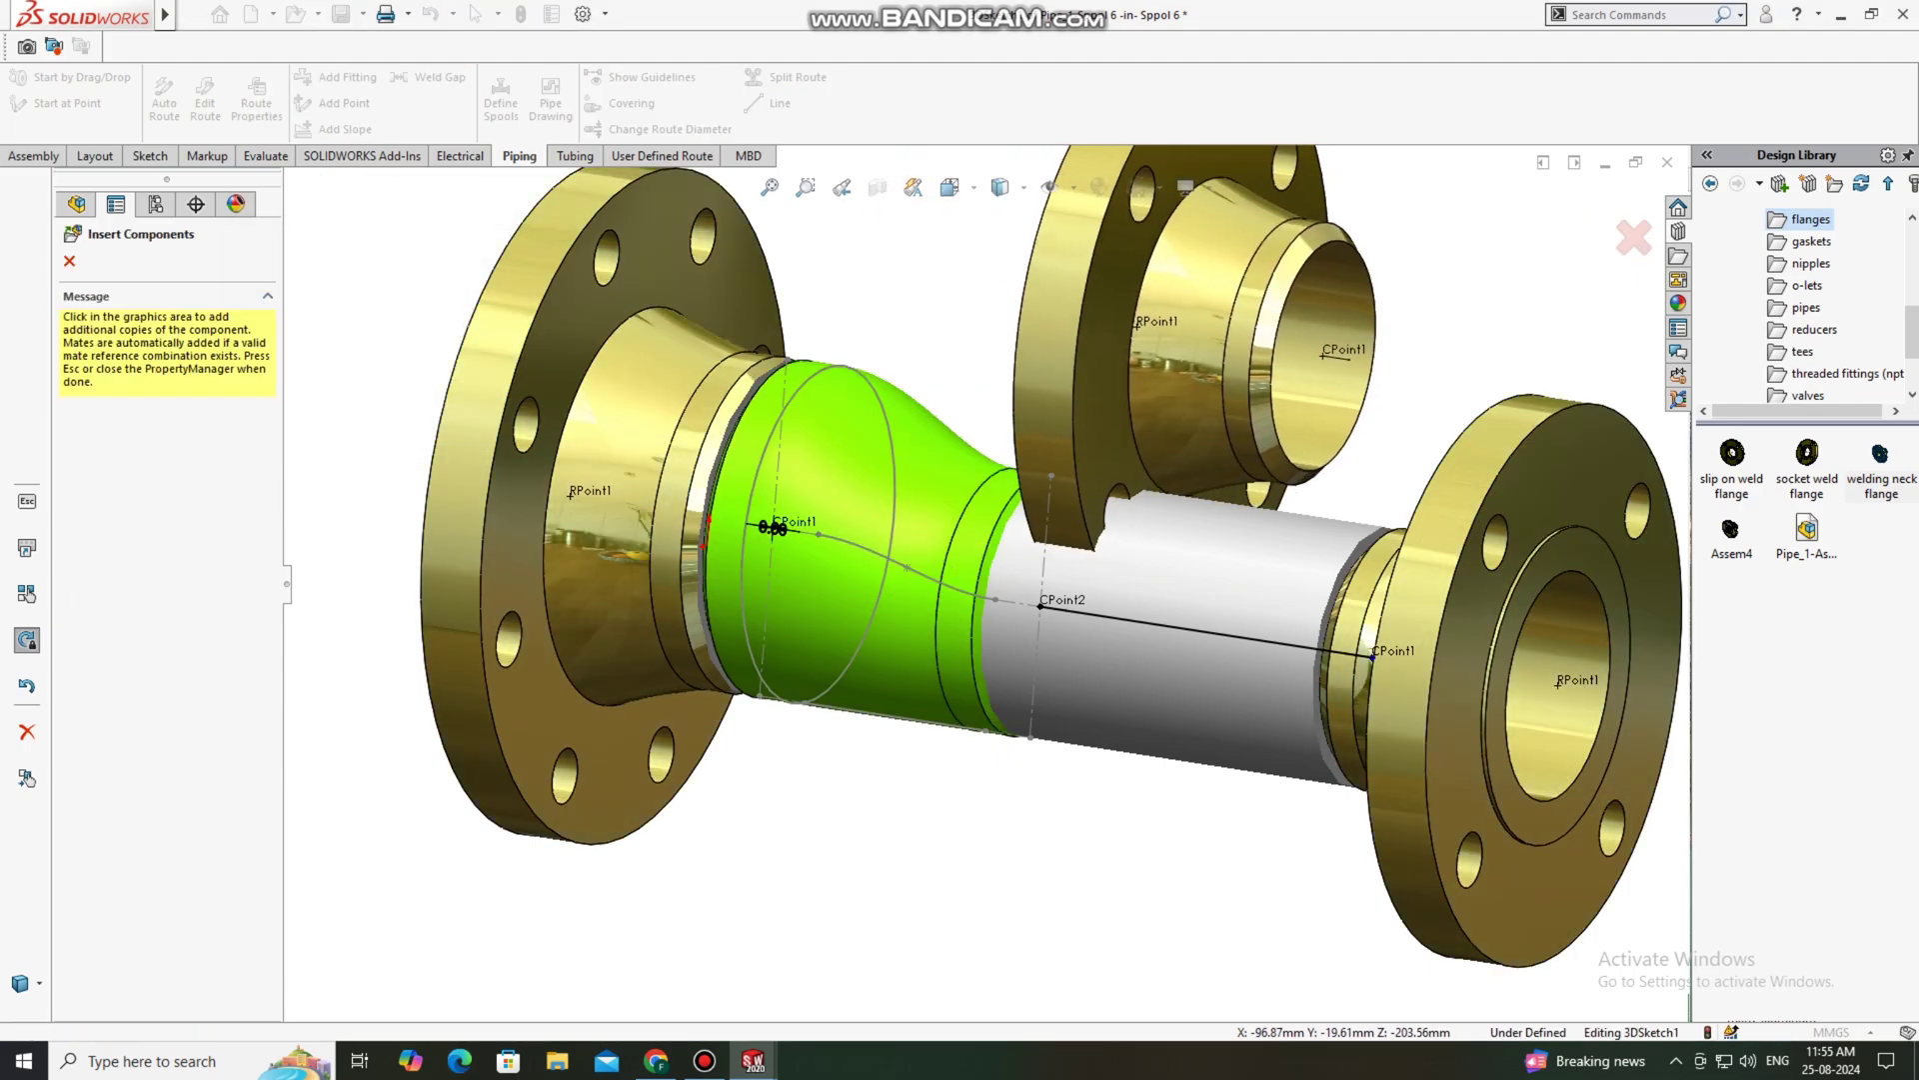
pyautogui.press('Escape')
pyautogui.press('f')
pyautogui.moveTo(930, 620); pyautogui.dragTo(1066, 628, button='middle')
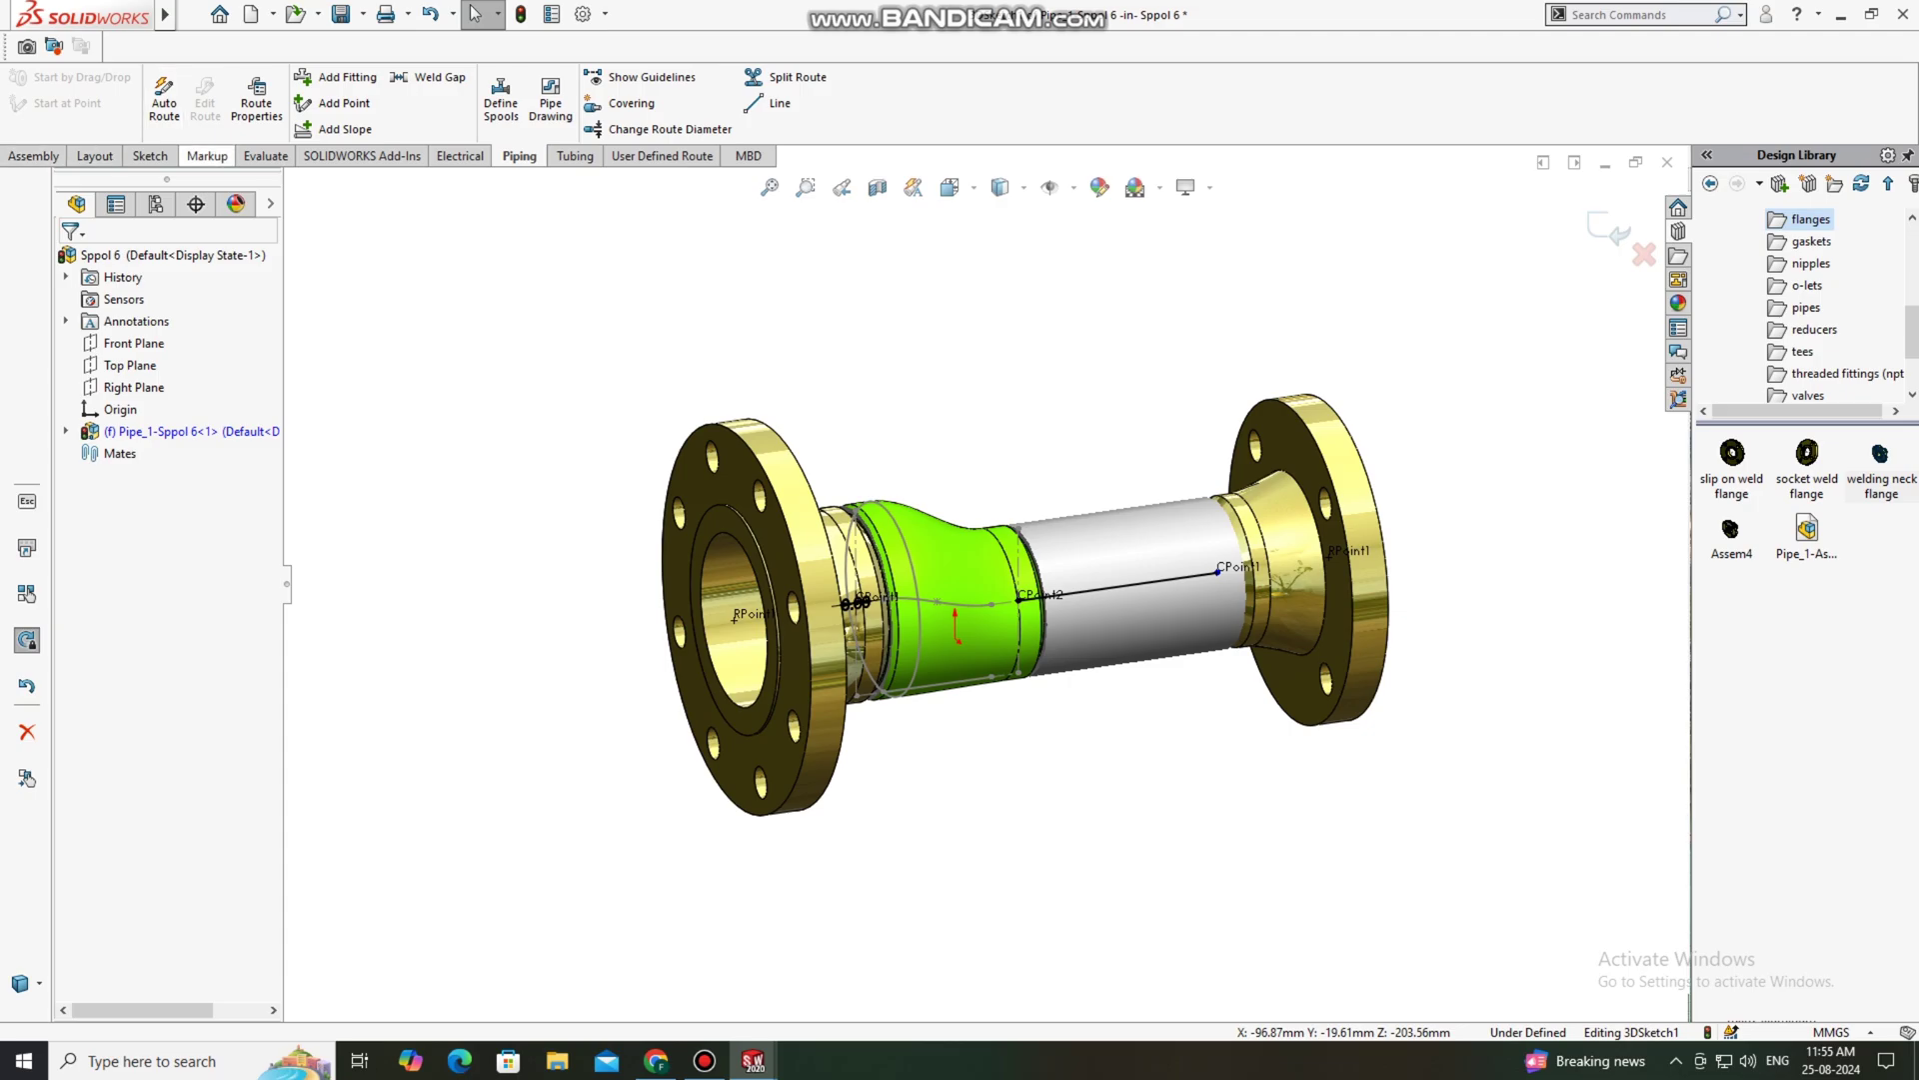
# Step: Exit the route sketch and measure the distance between the raised faces of the NPS4 and NPS3 flanges
pyautogui.click(266, 156)
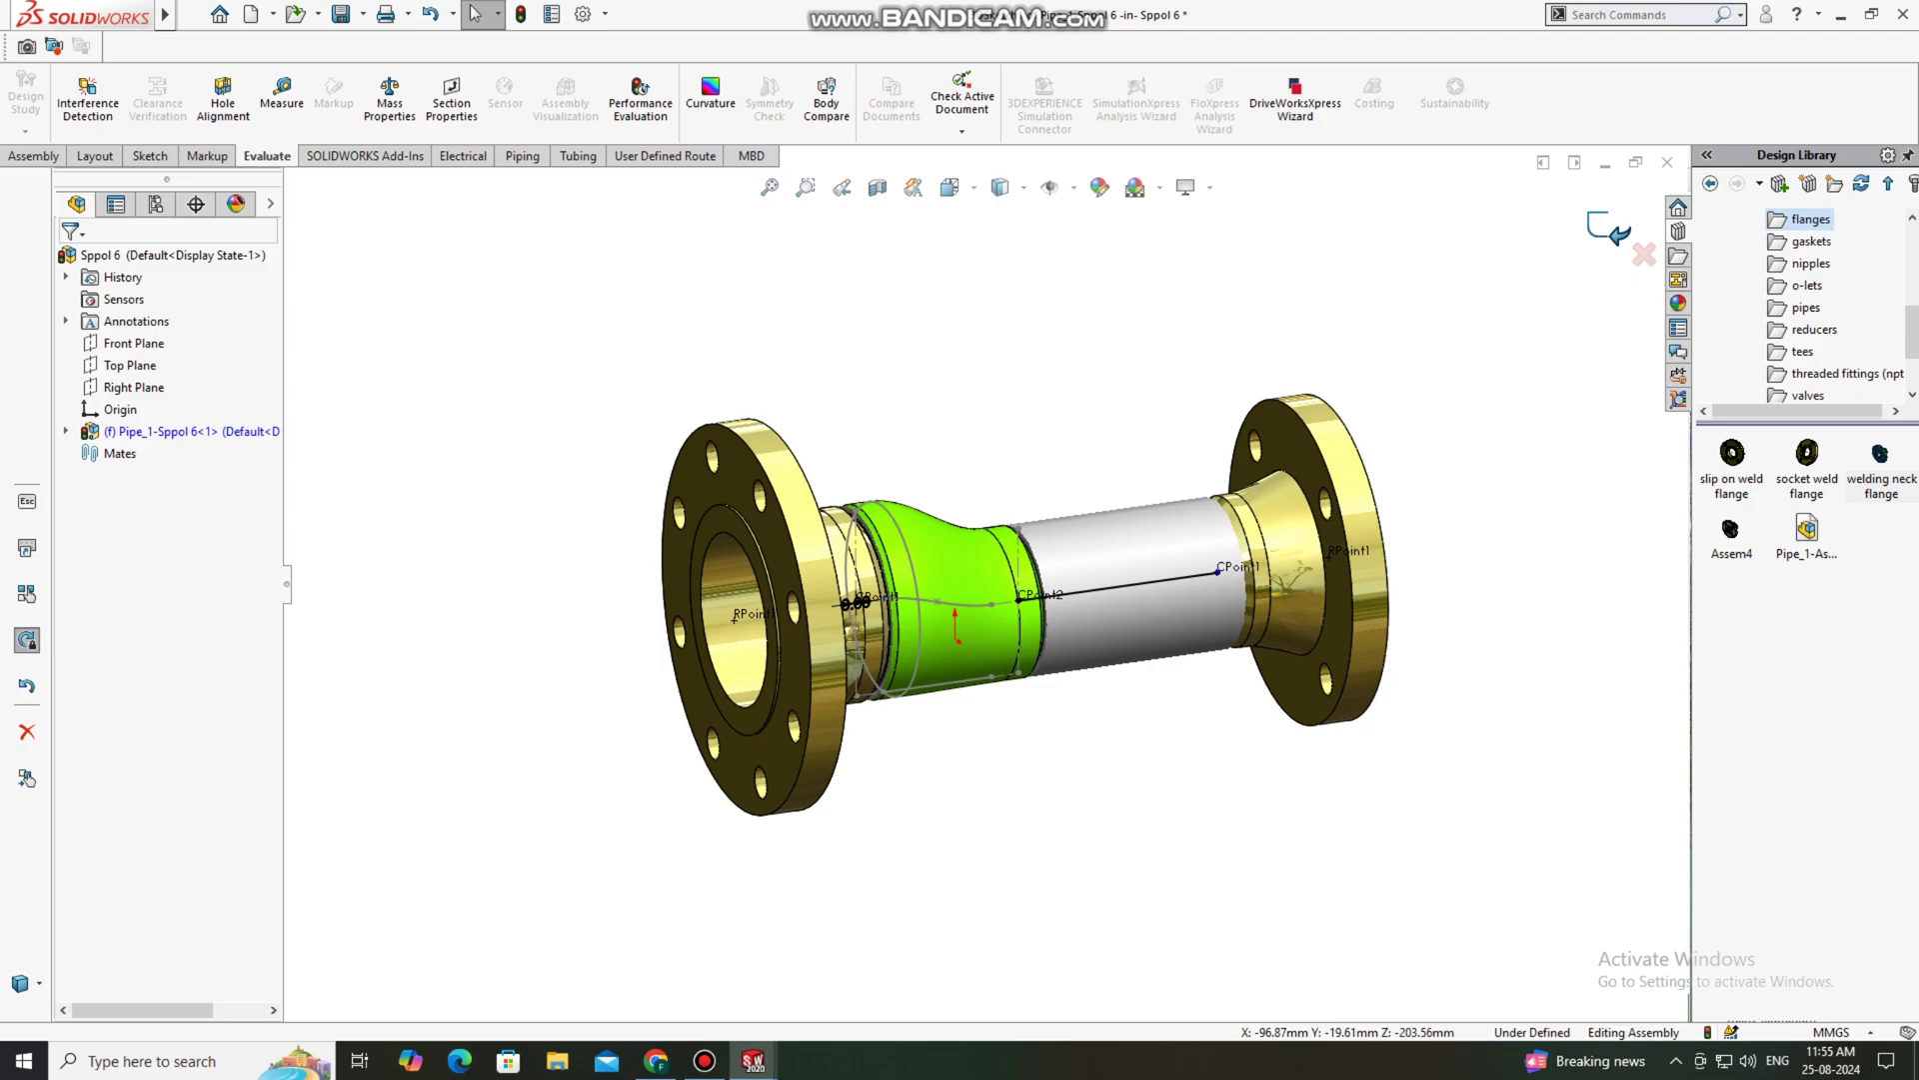
pyautogui.click(27, 640)
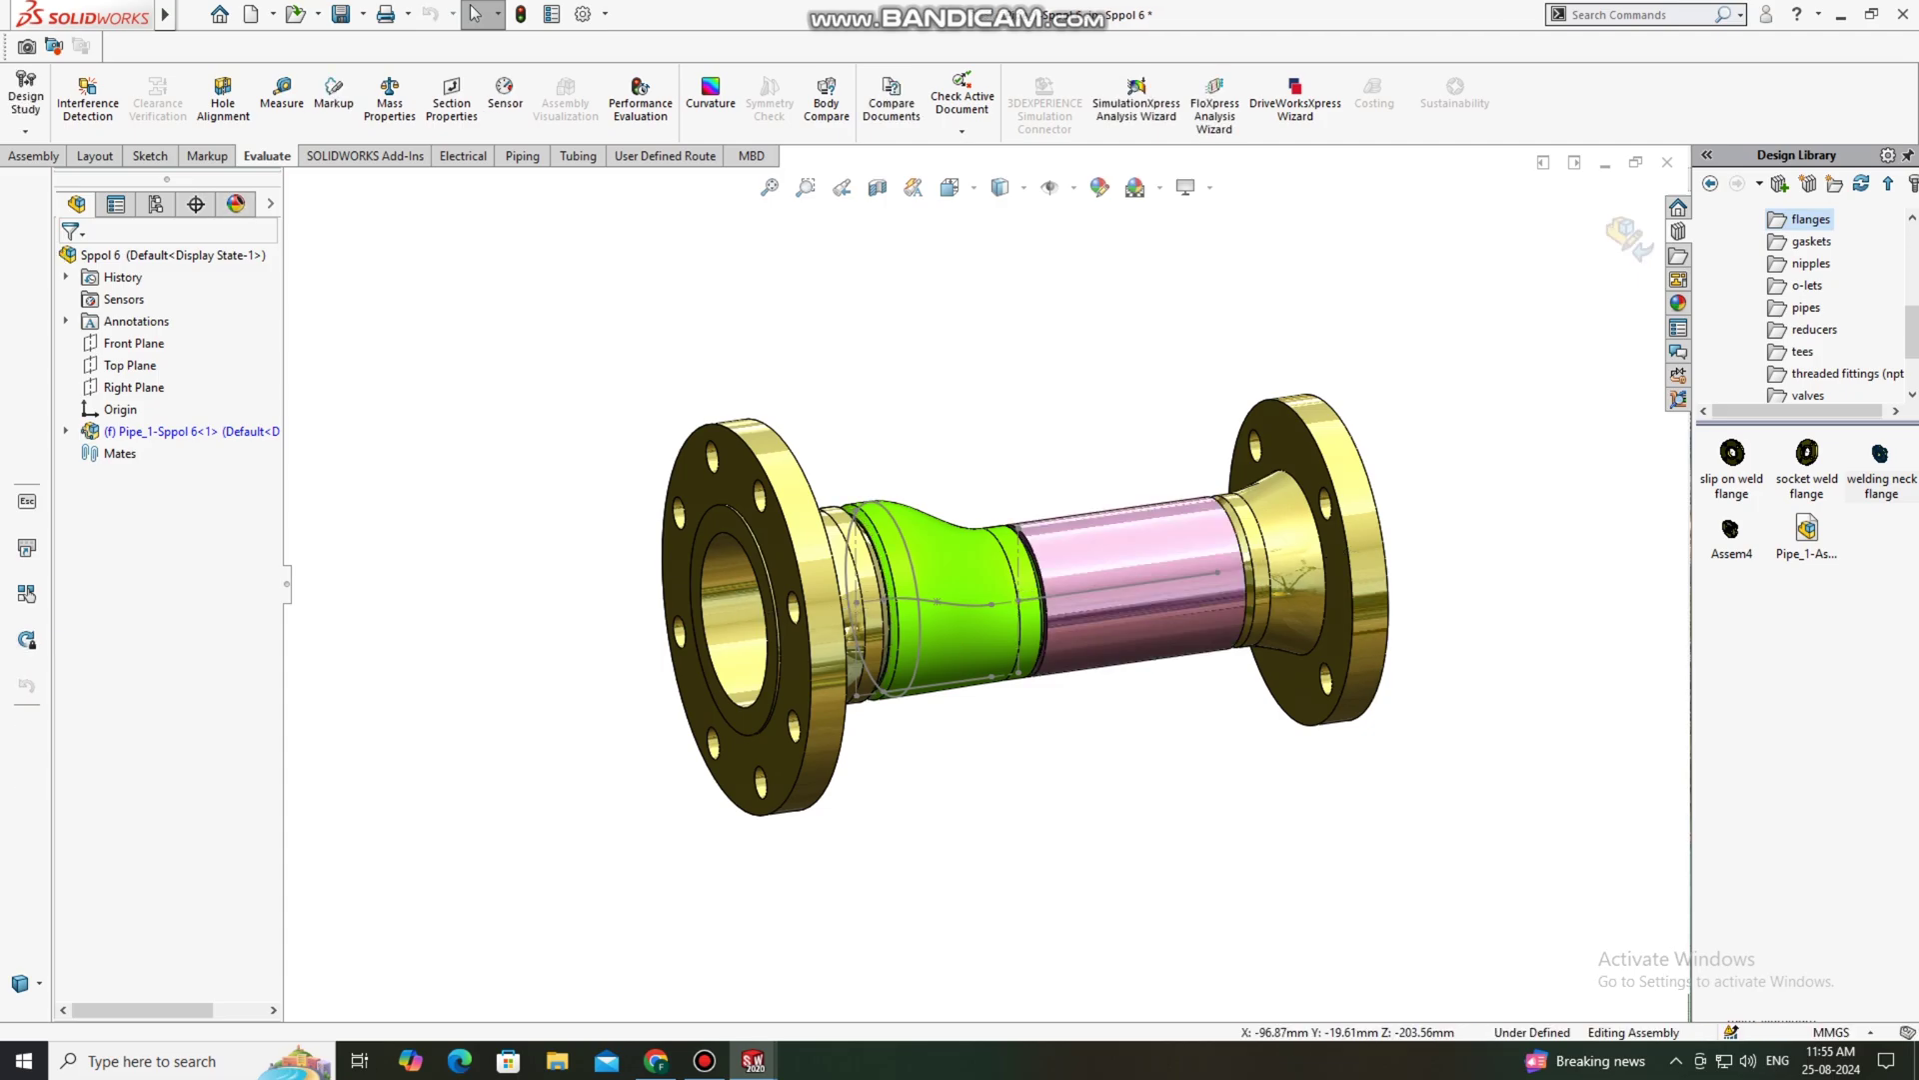
pyautogui.click(282, 95)
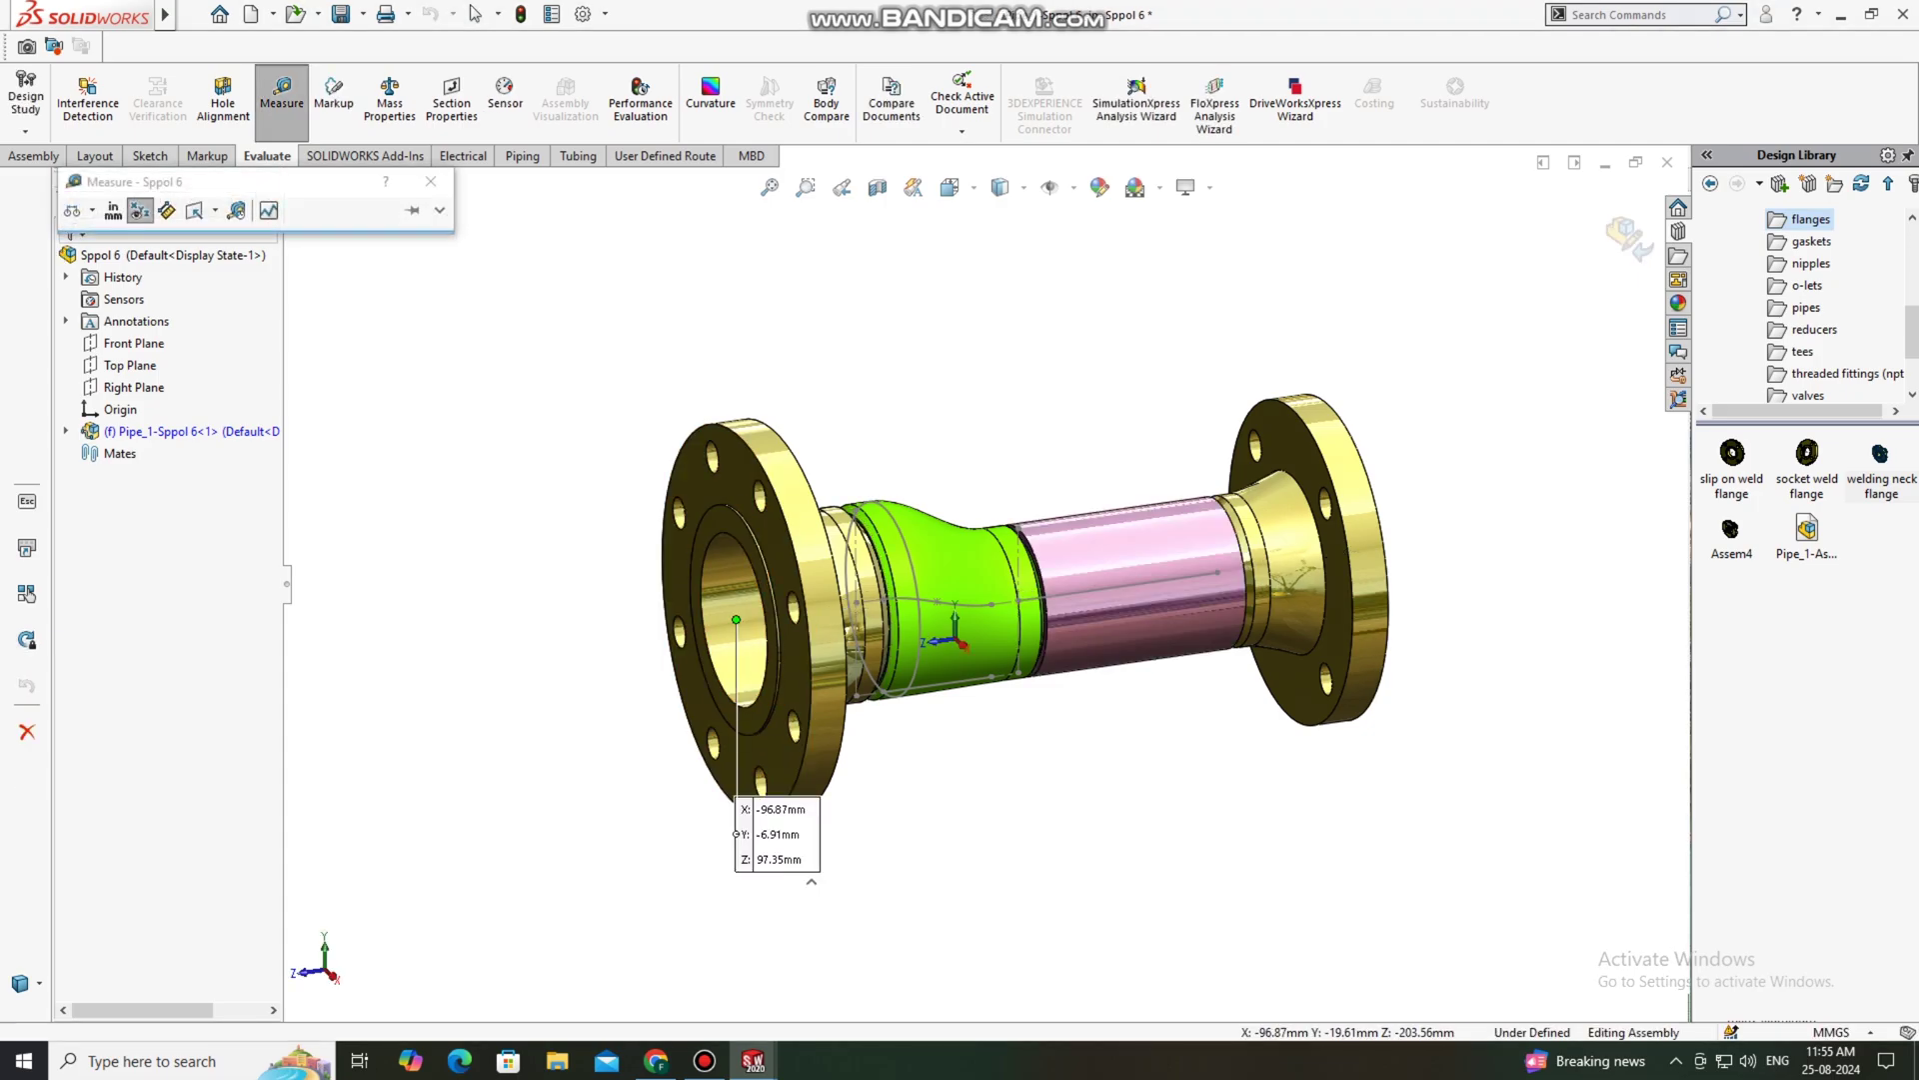
pyautogui.click(729, 520)
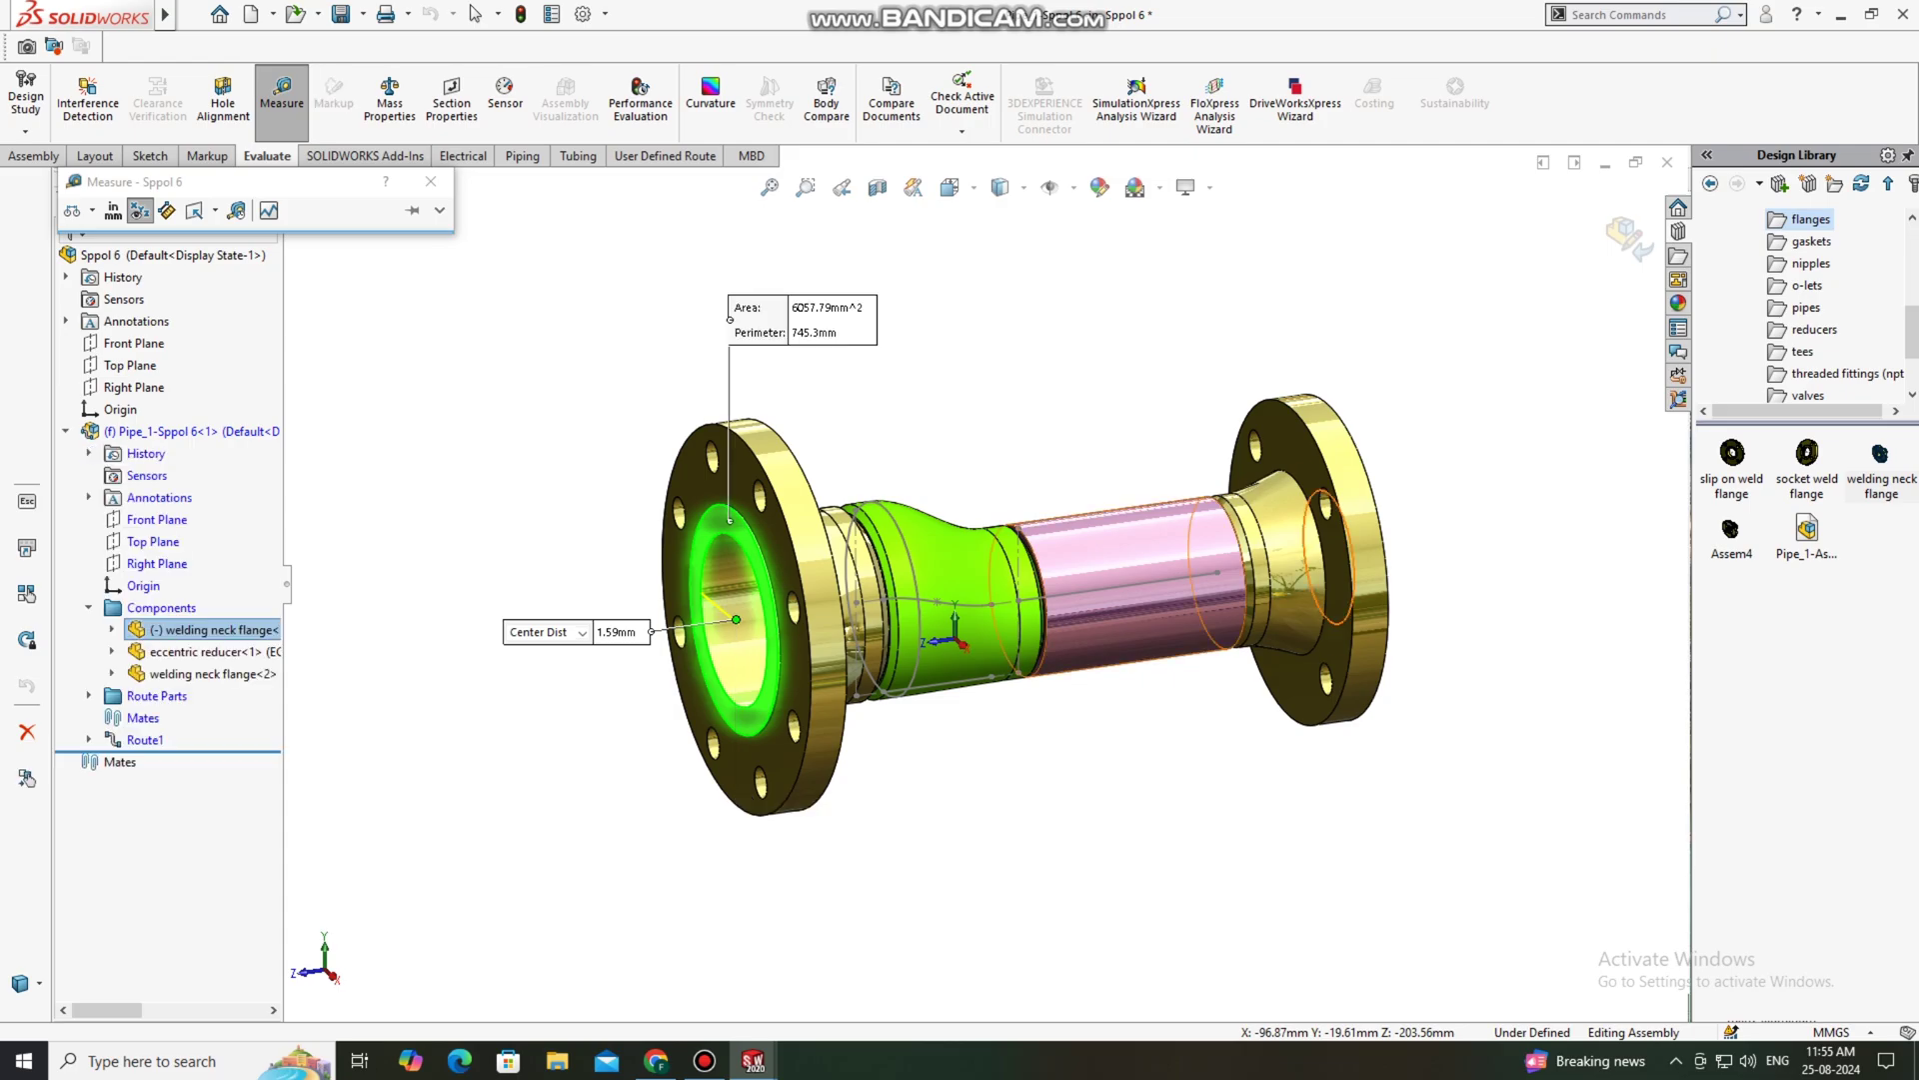
pyautogui.moveTo(1389, 579); pyautogui.dragTo(1170, 600, button='middle')
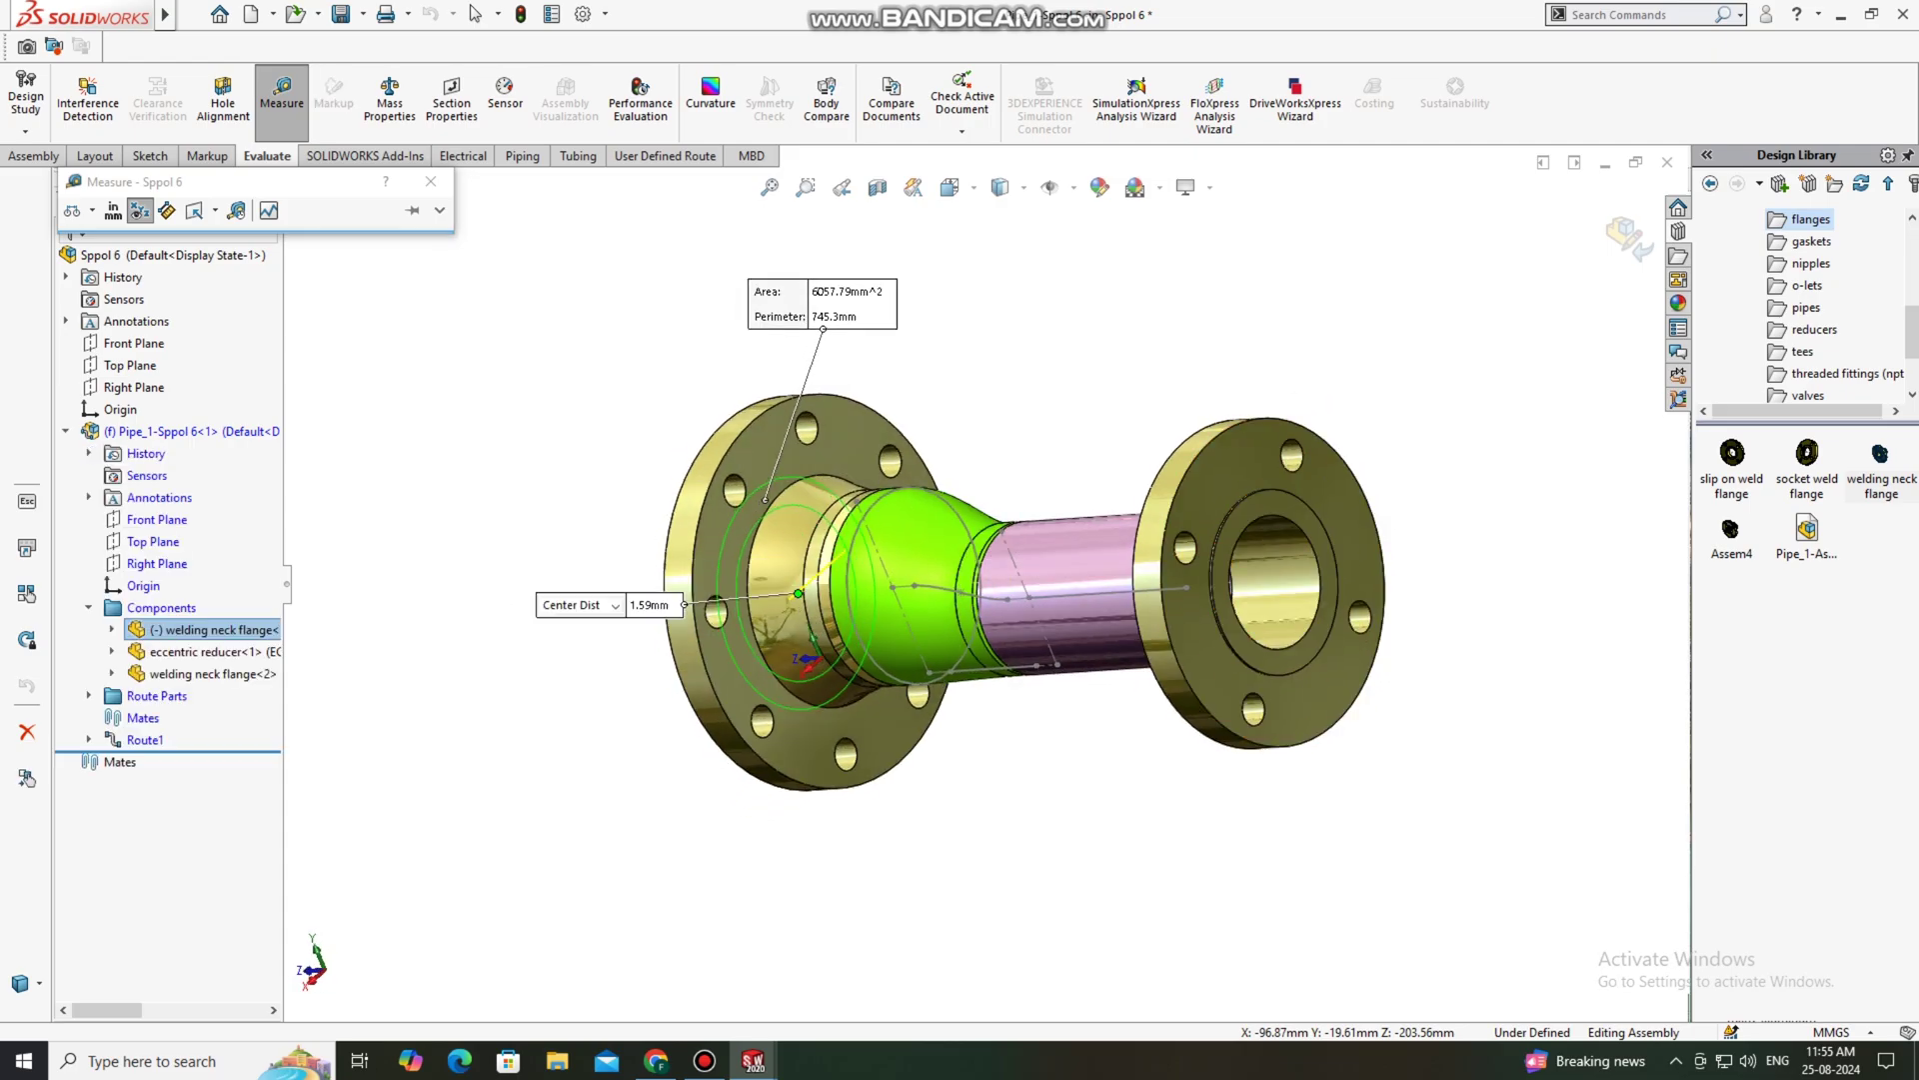
pyautogui.click(1292, 503)
pyautogui.moveTo(1292, 503); pyautogui.dragTo(1474, 490, button='middle')
pyautogui.click(431, 182)
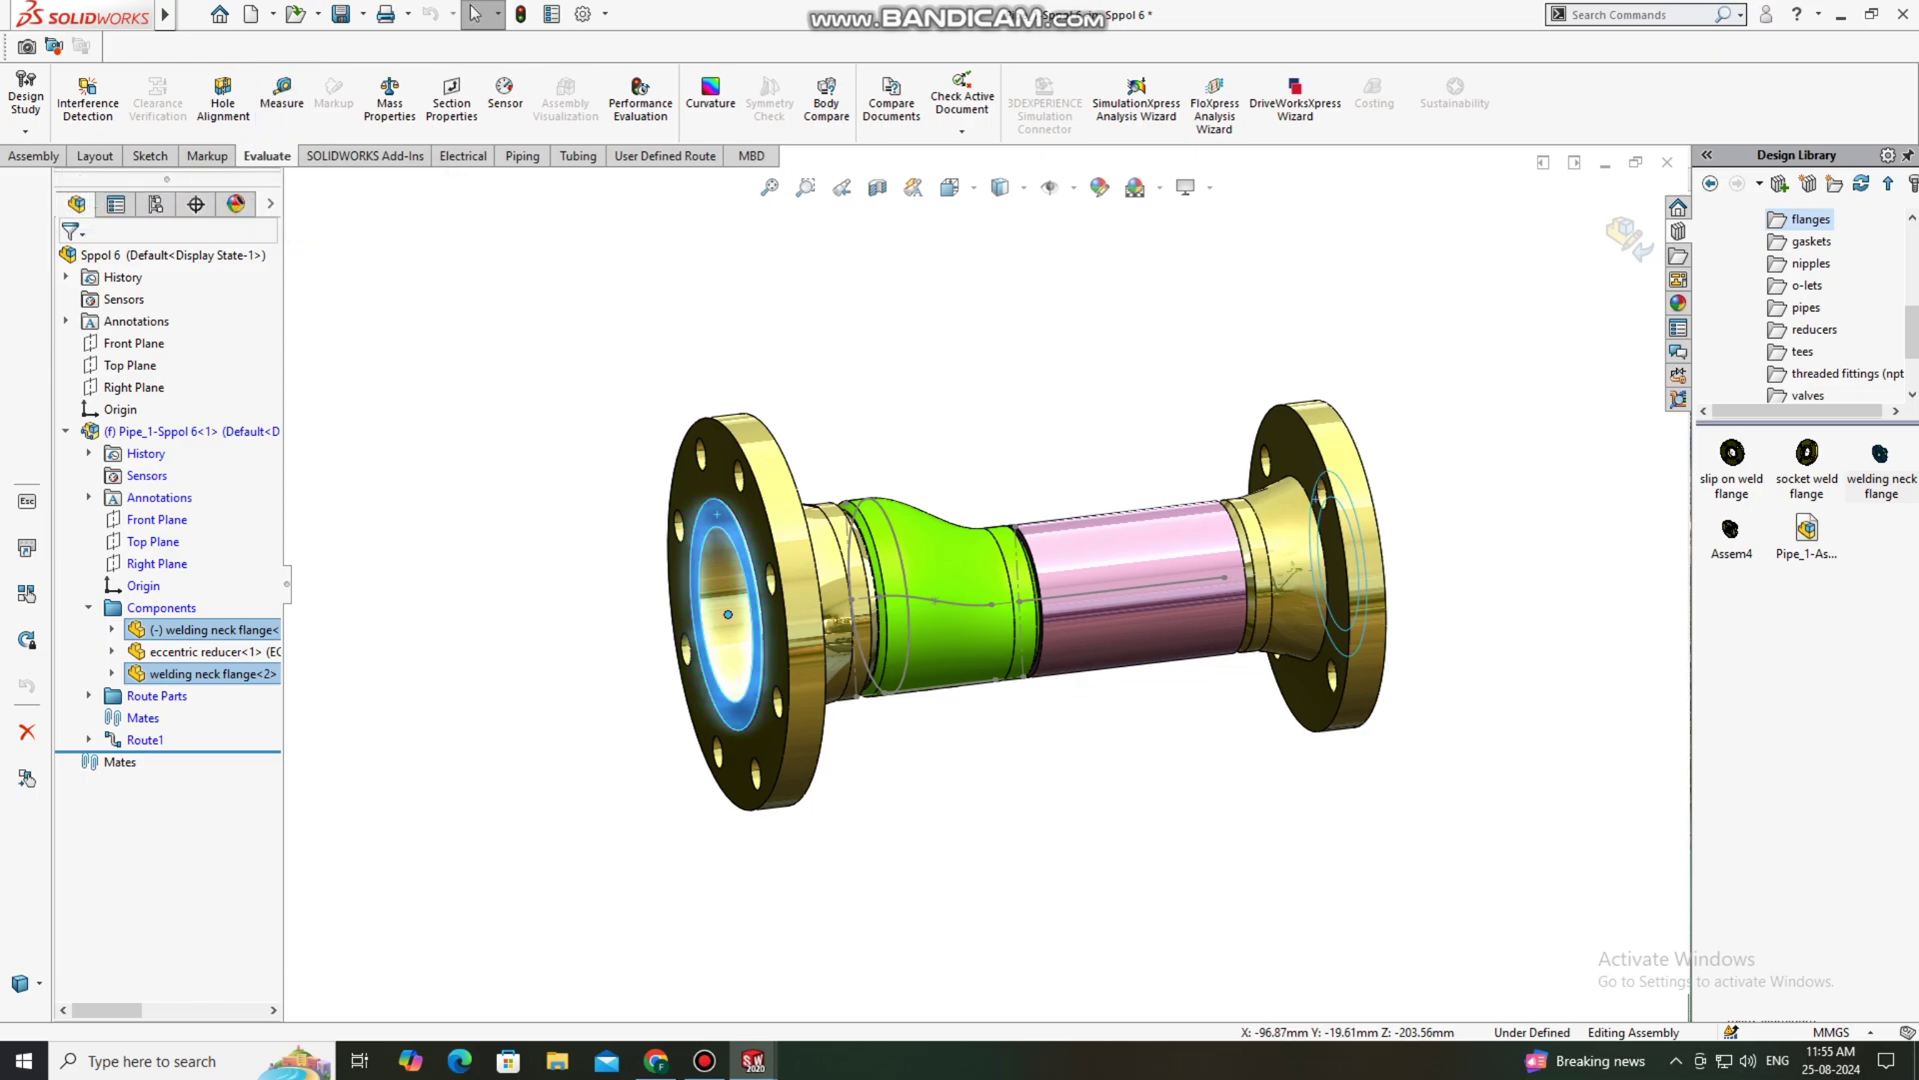
# Step: Return to the top-level assembly and measure from the NPS4 flange's raised-face edge to the NPS3 flange
pyautogui.click(1629, 240)
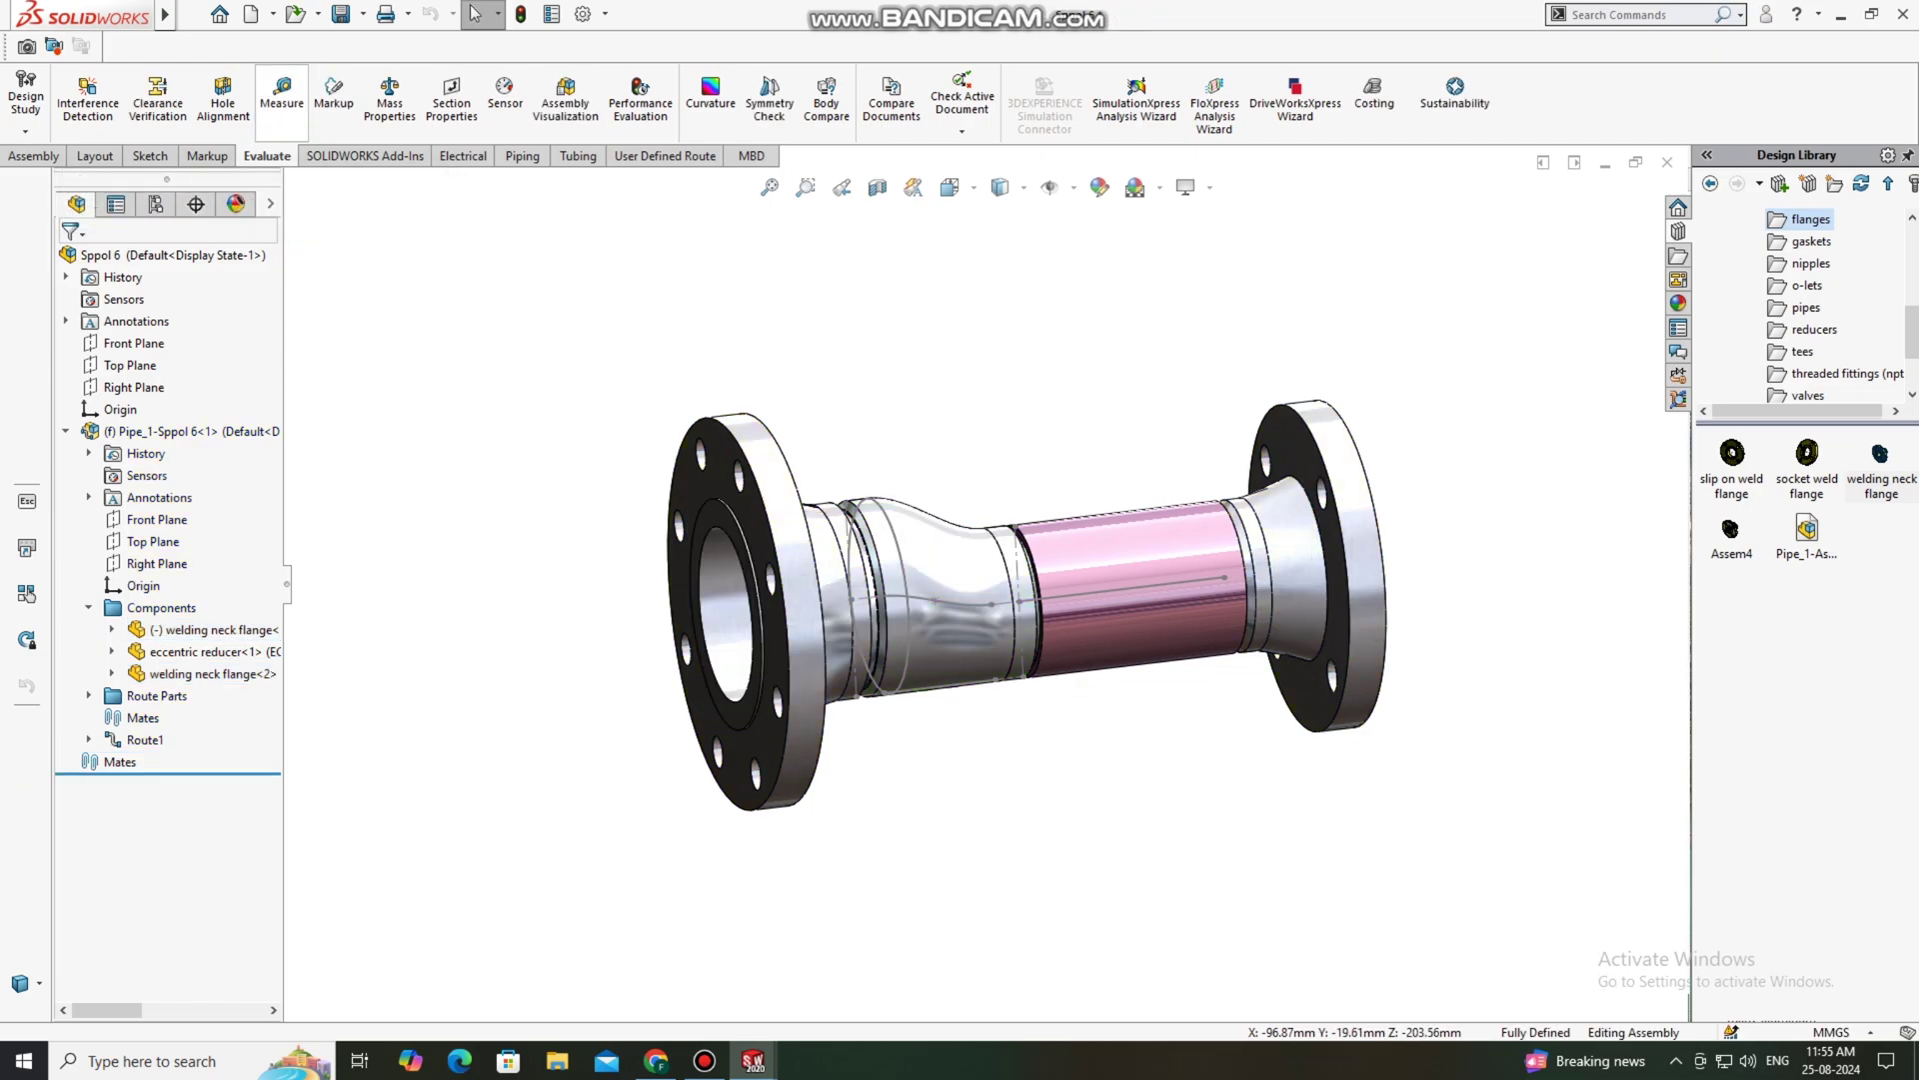
pyautogui.click(280, 95)
pyautogui.click(740, 523)
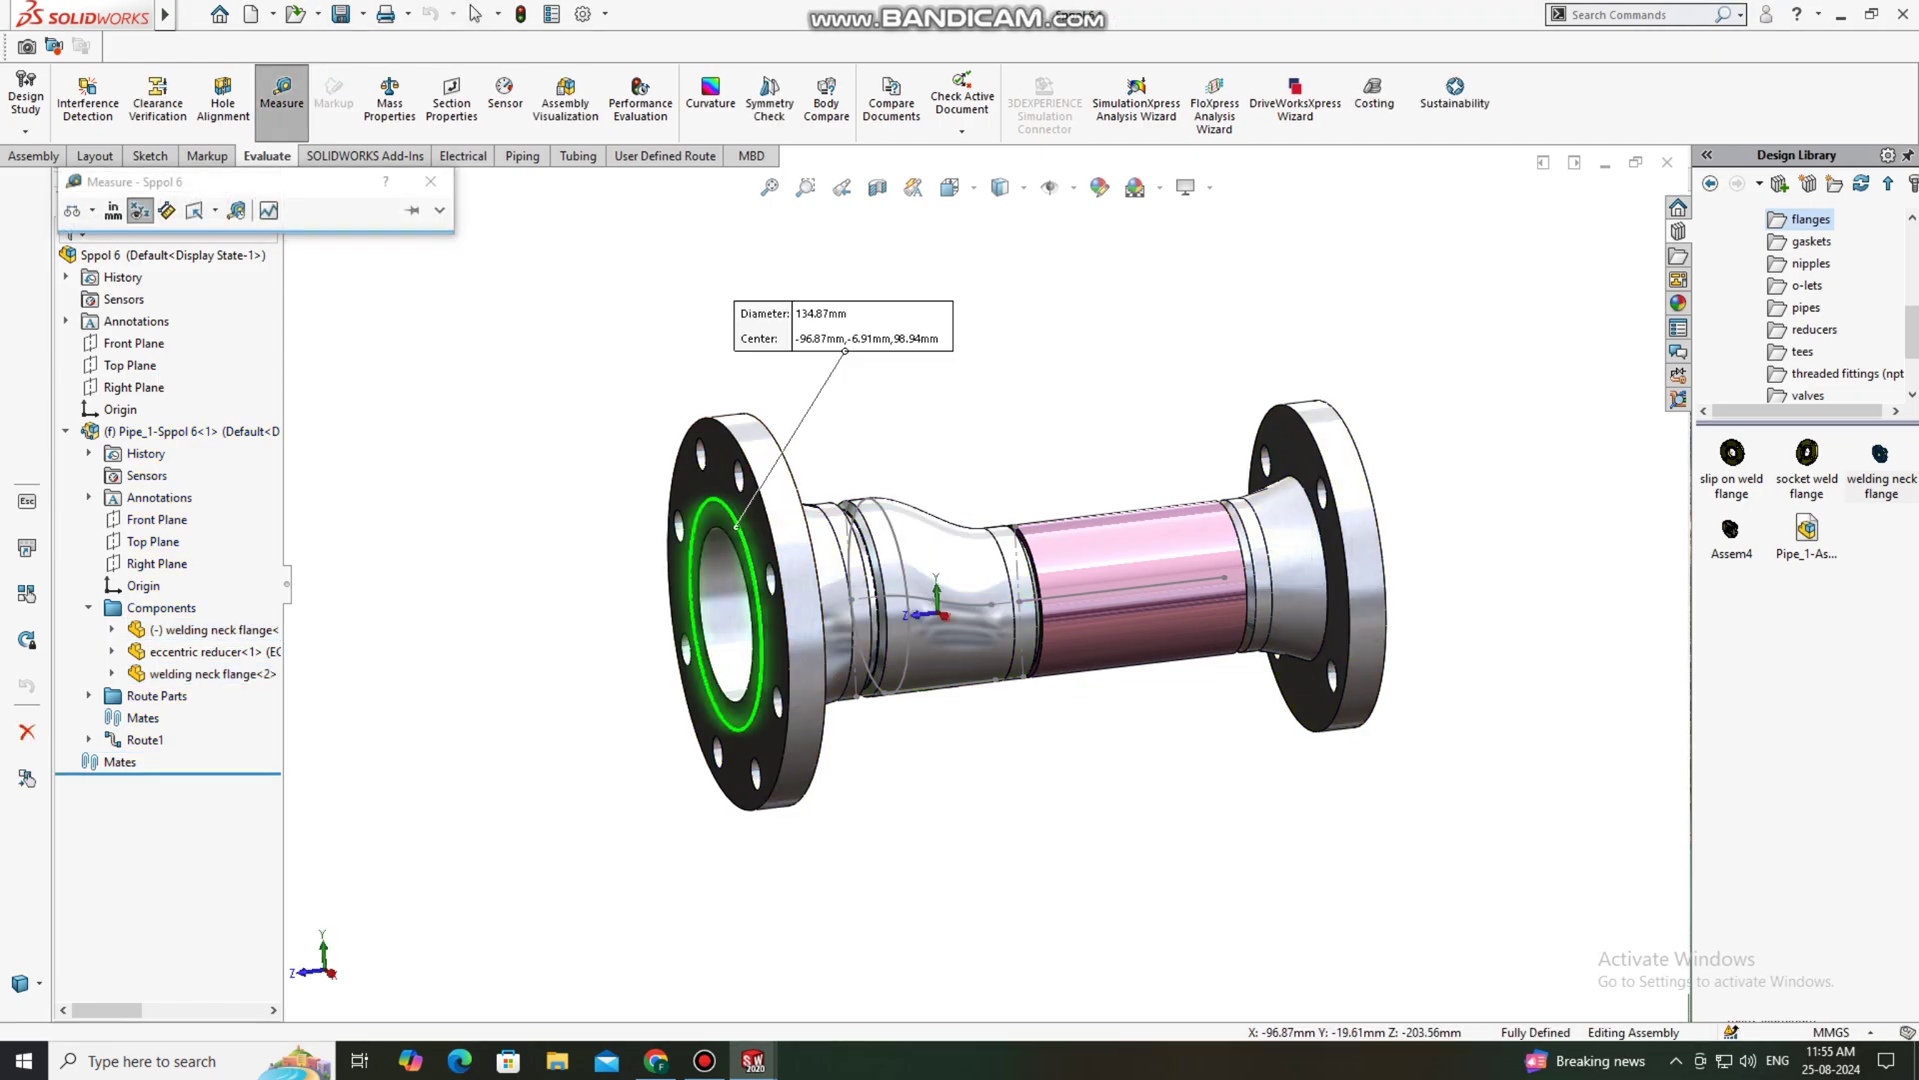
pyautogui.moveTo(1464, 489); pyautogui.dragTo(1448, 532, button='middle')
pyautogui.click(1283, 494)
pyautogui.press('Escape')
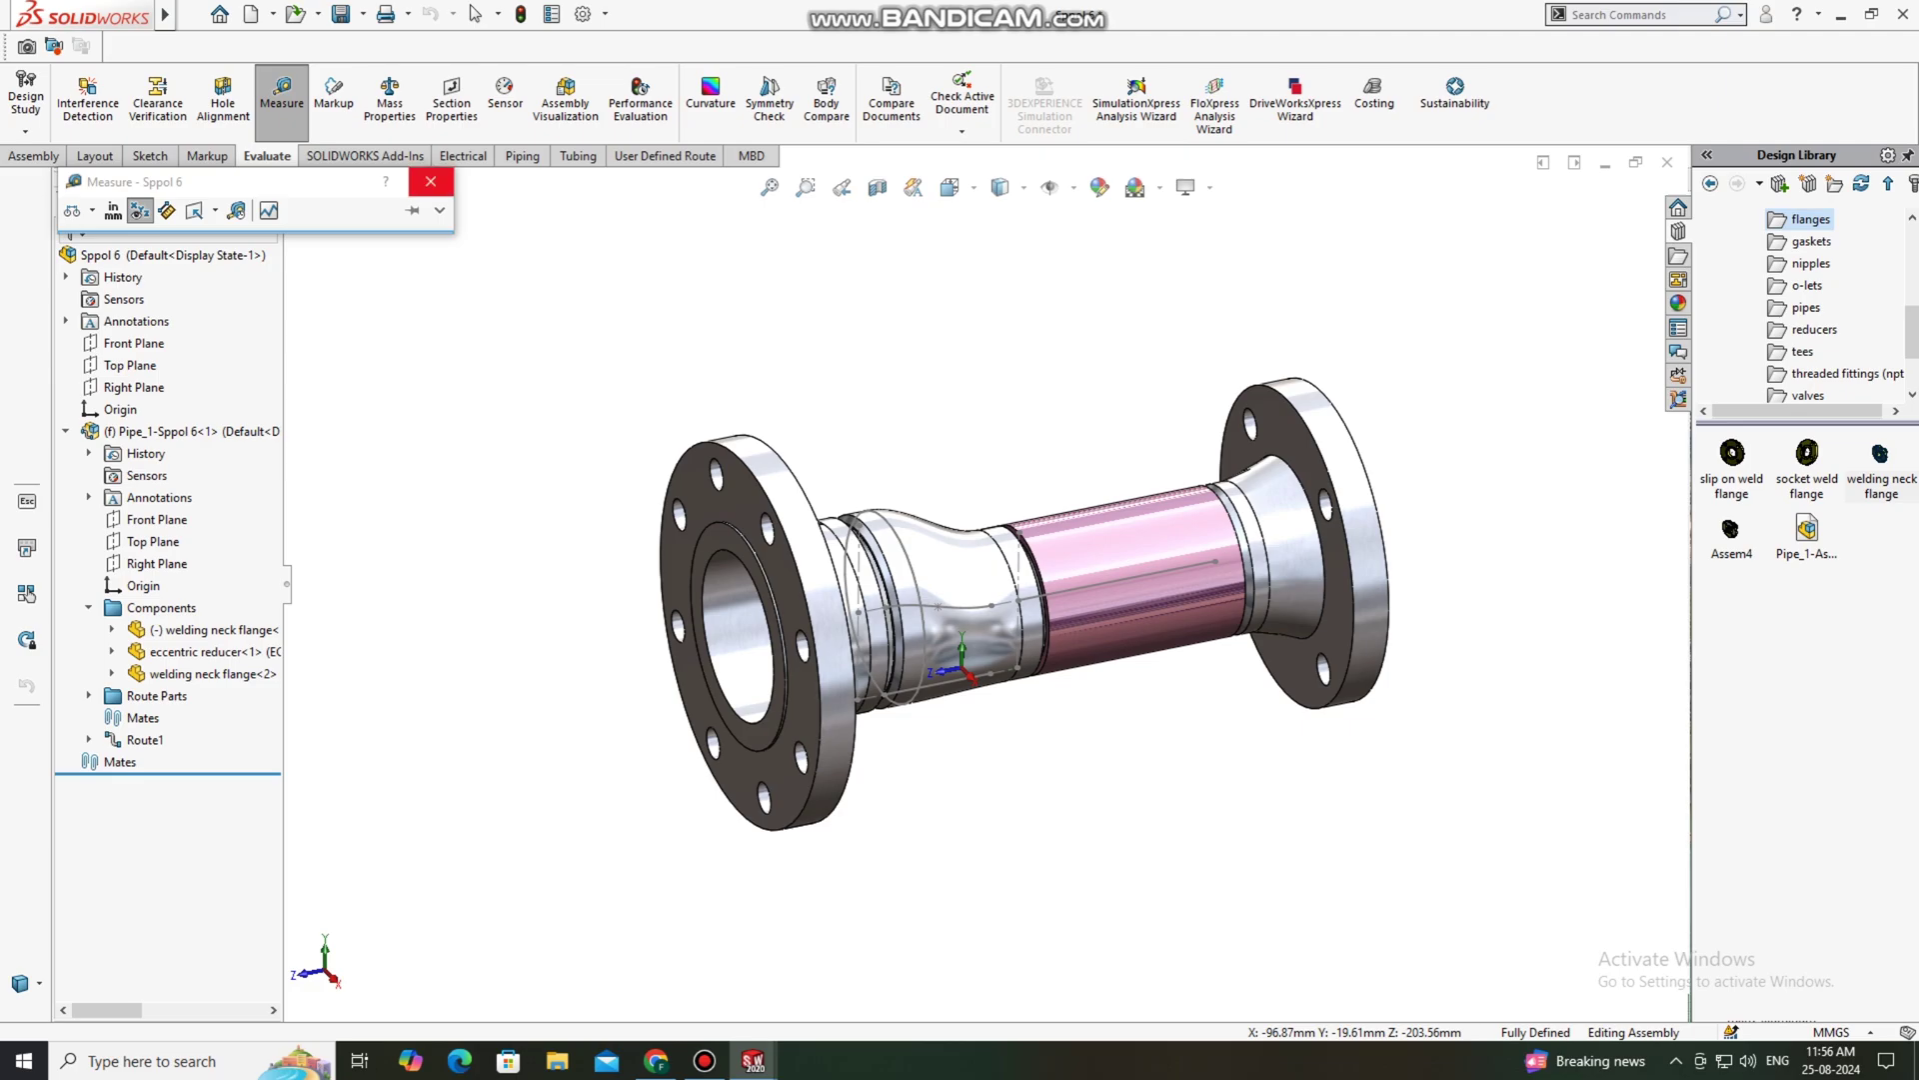
pyautogui.click(431, 181)
pyautogui.press('f')
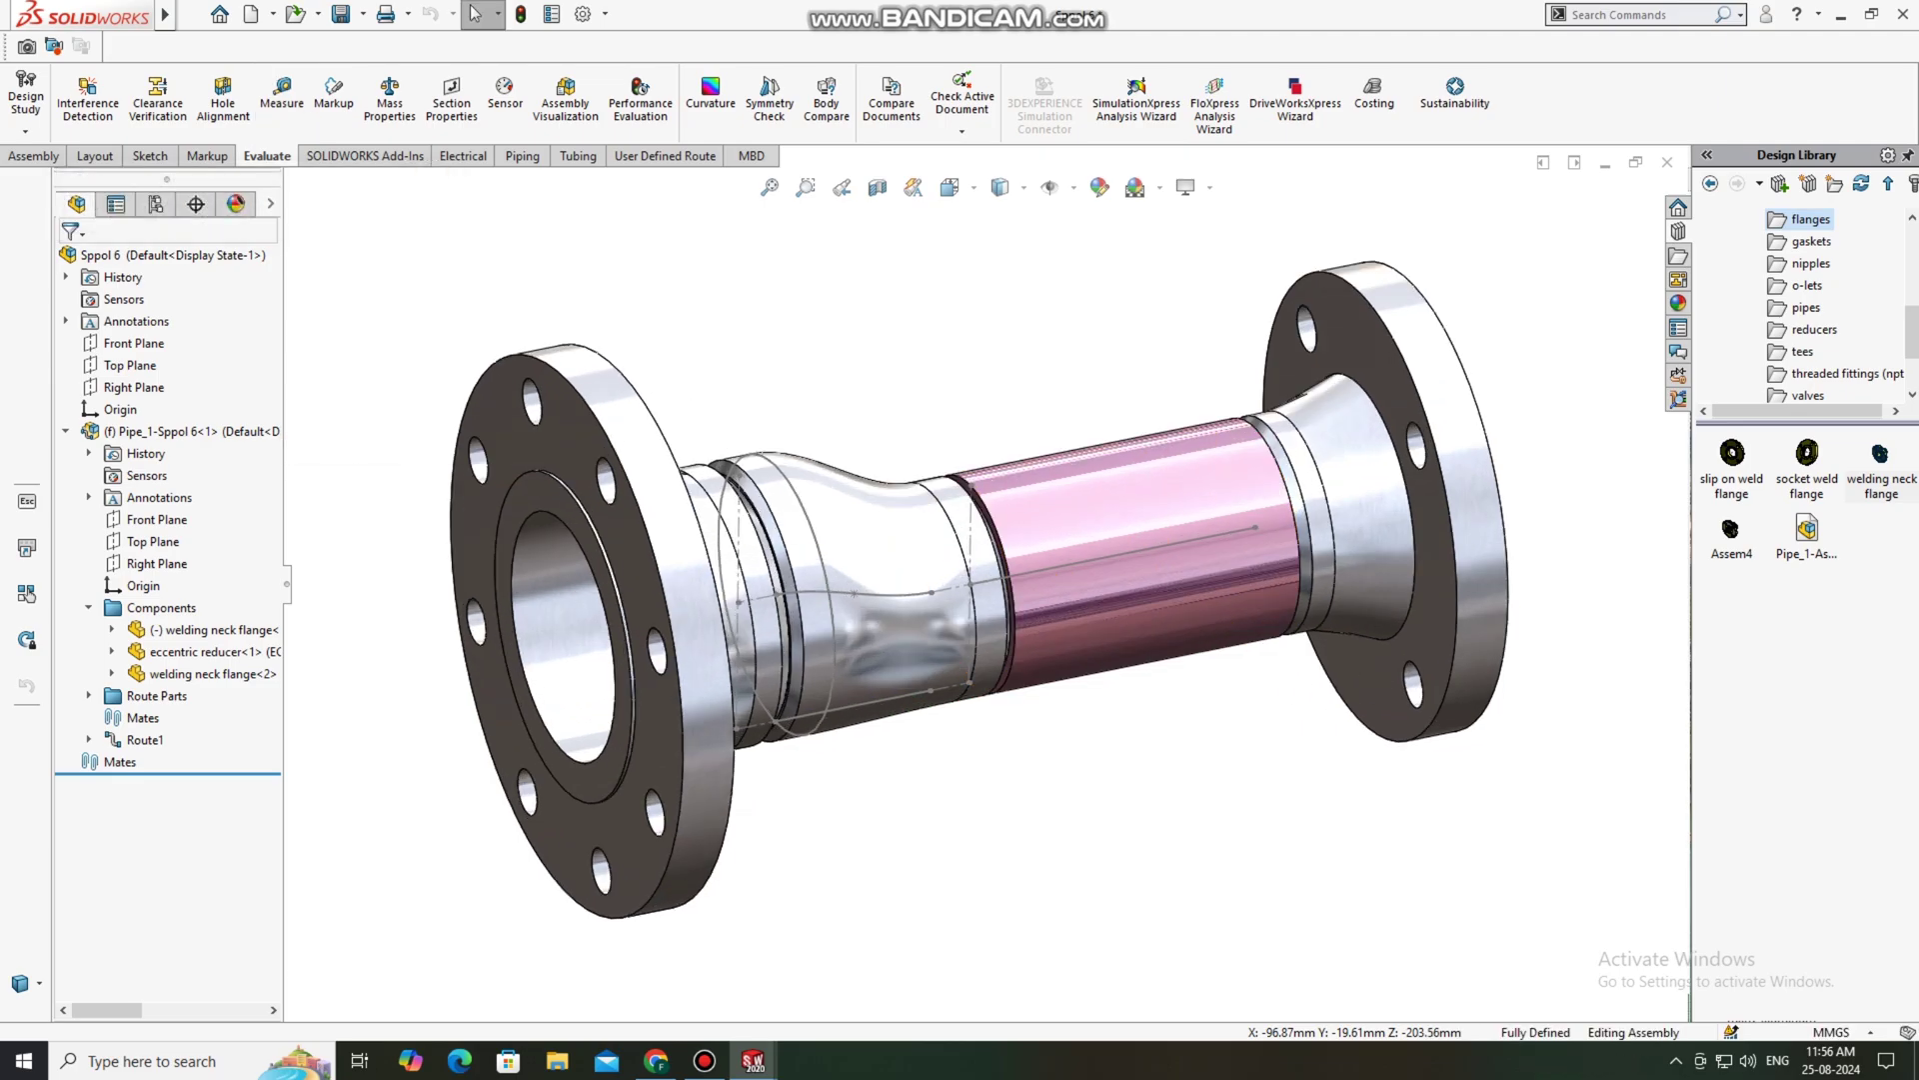
# Step: Reopen the route of the Pipe_1-Sppol 6 subassembly for editing
pyautogui.rightClick(125, 256)
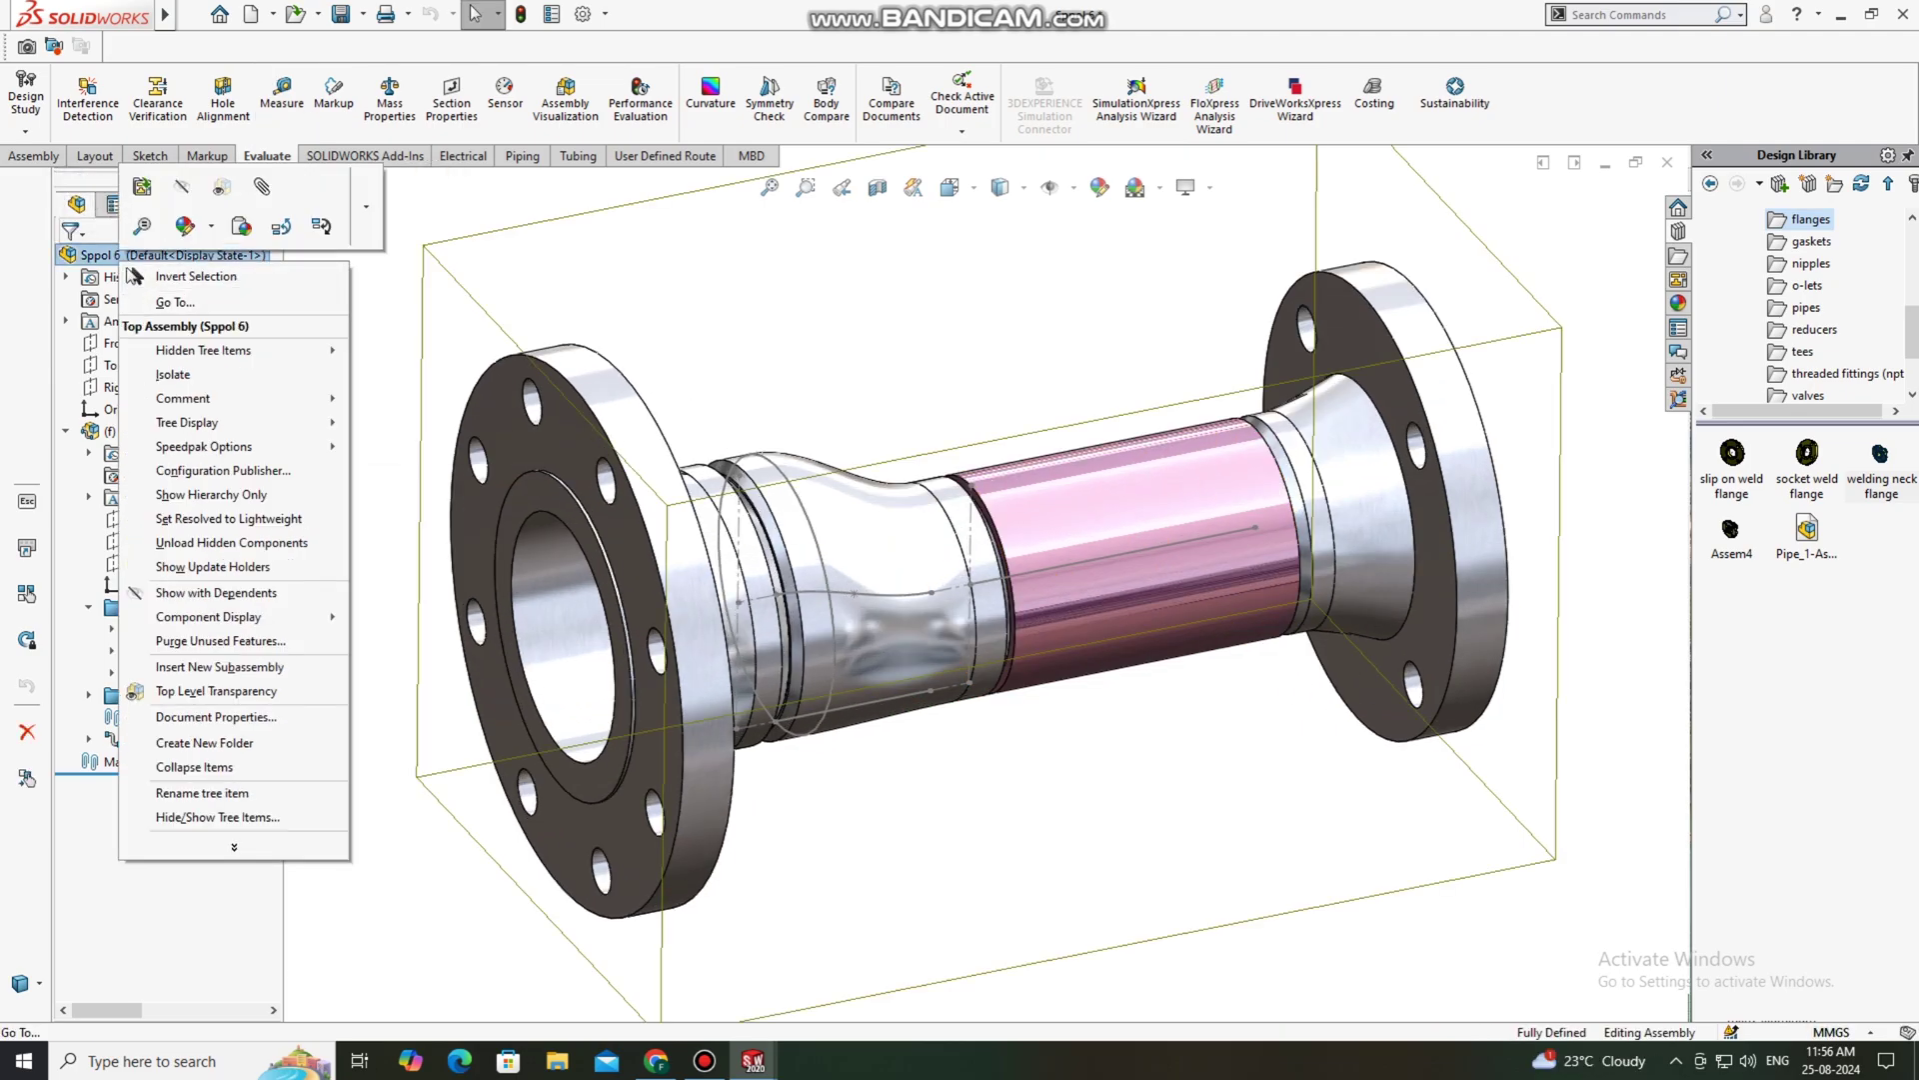
pyautogui.press('Escape')
pyautogui.rightClick(171, 432)
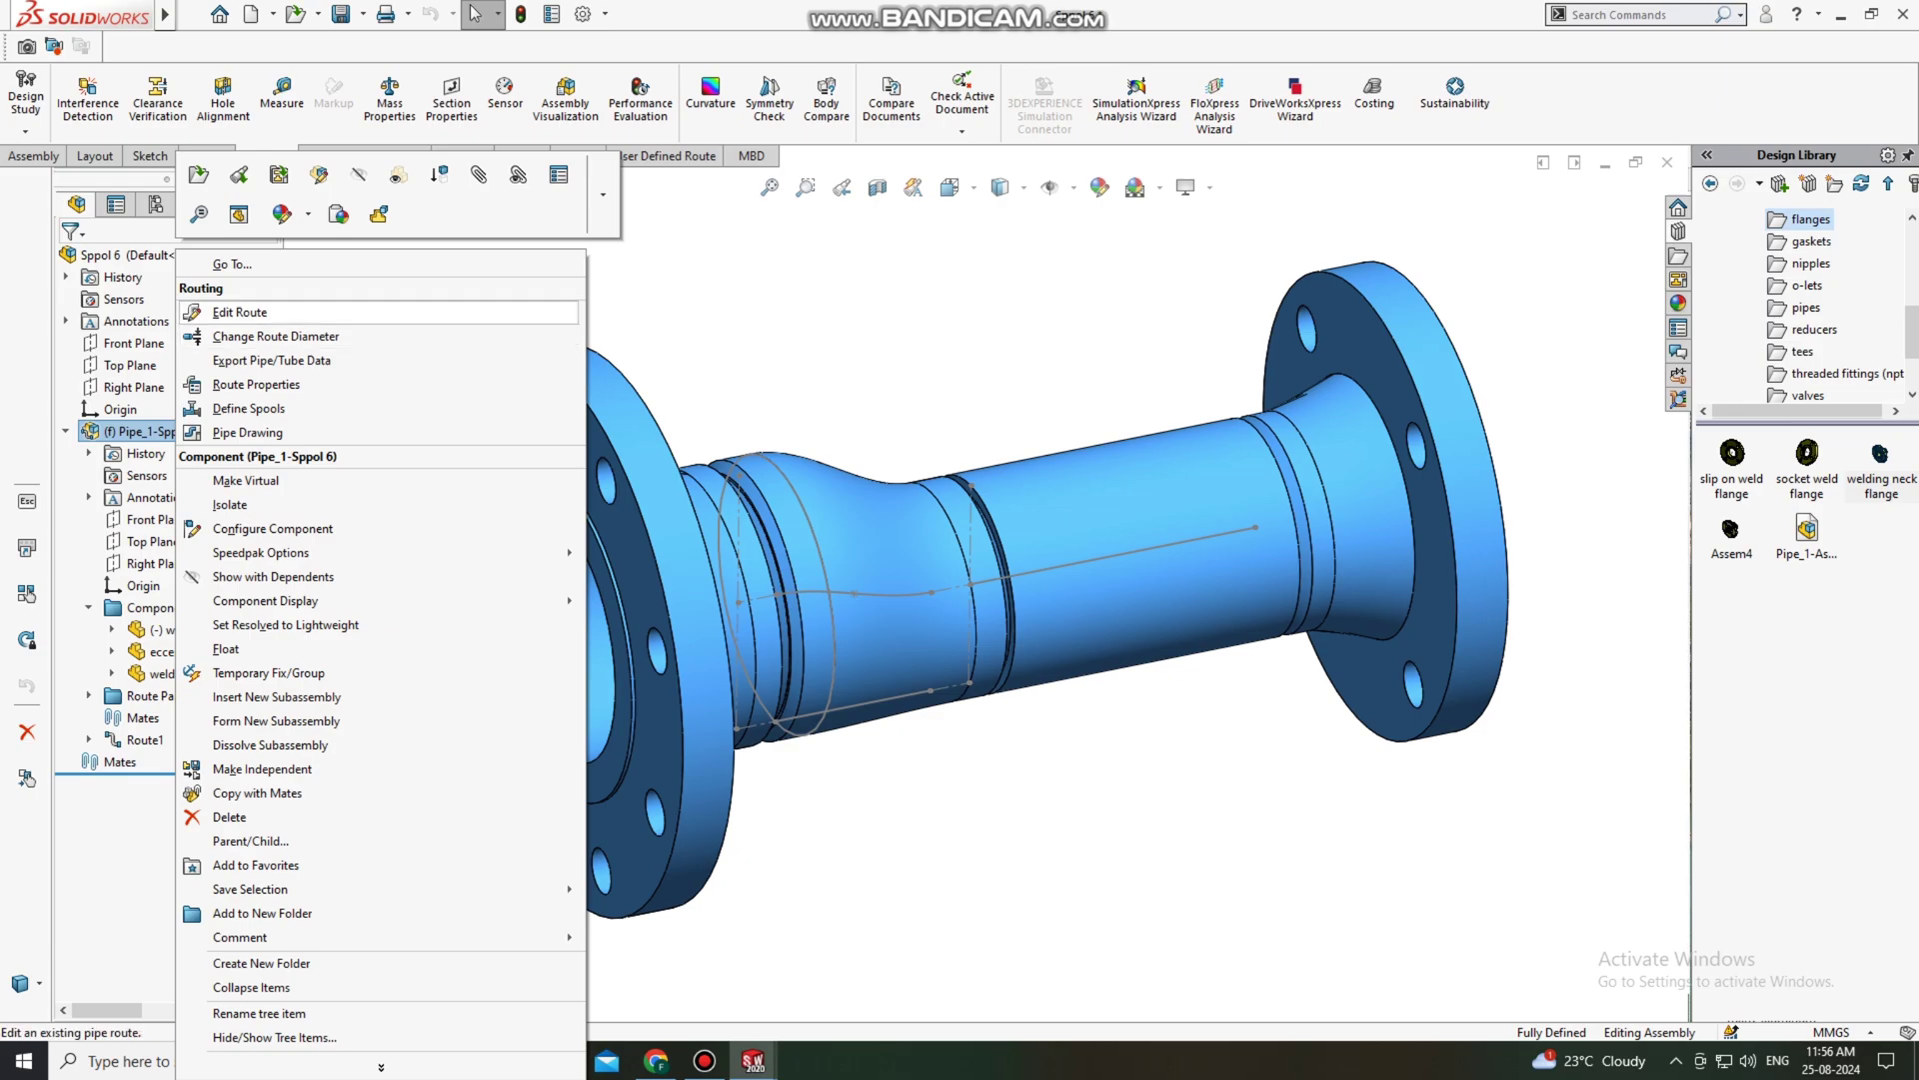
pyautogui.click(240, 312)
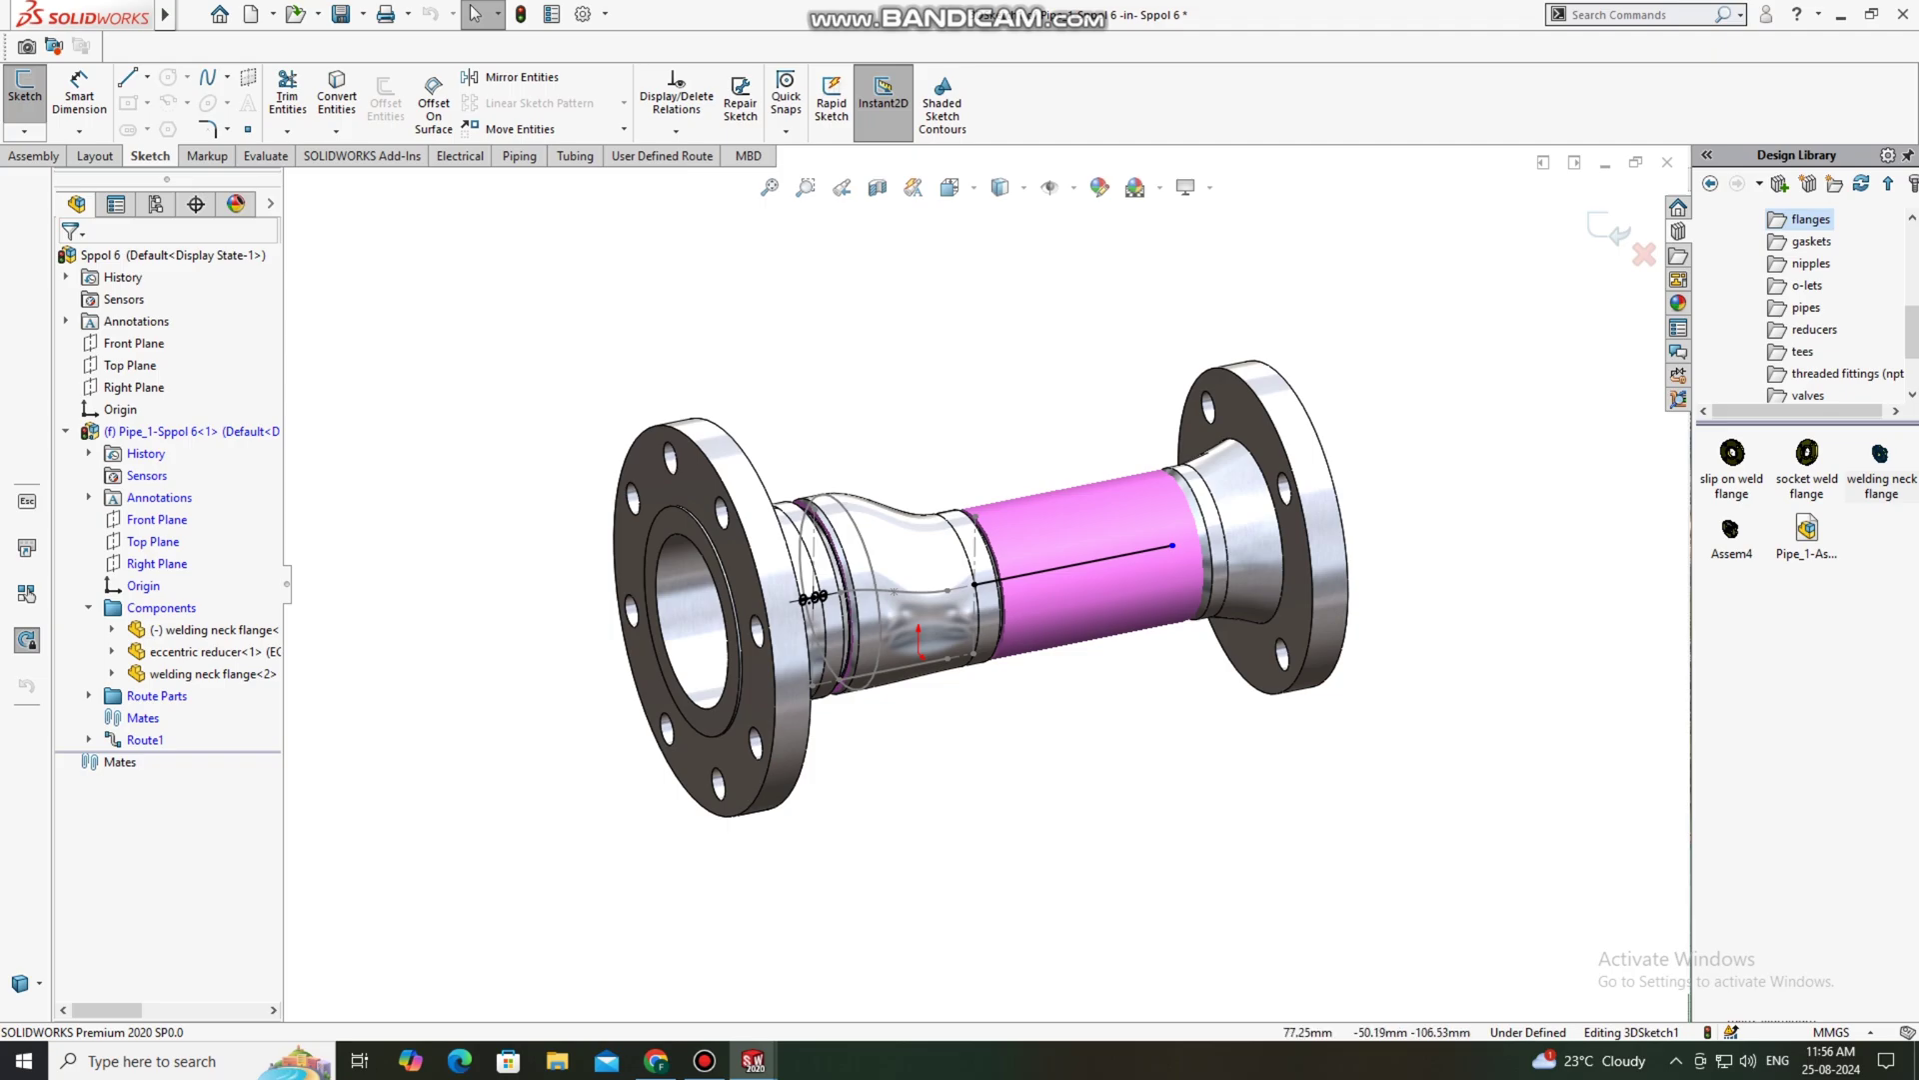
# Step: Dimension the pipe centerline between the reducer and the NPS3 flange to 42.63 mm, and exit the route sketch
pyautogui.moveTo(1060, 640)
pyautogui.mouseDown(button='middle')
pyautogui.moveTo(964, 615)
pyautogui.moveTo(1044, 625)
pyautogui.mouseUp(button='middle')
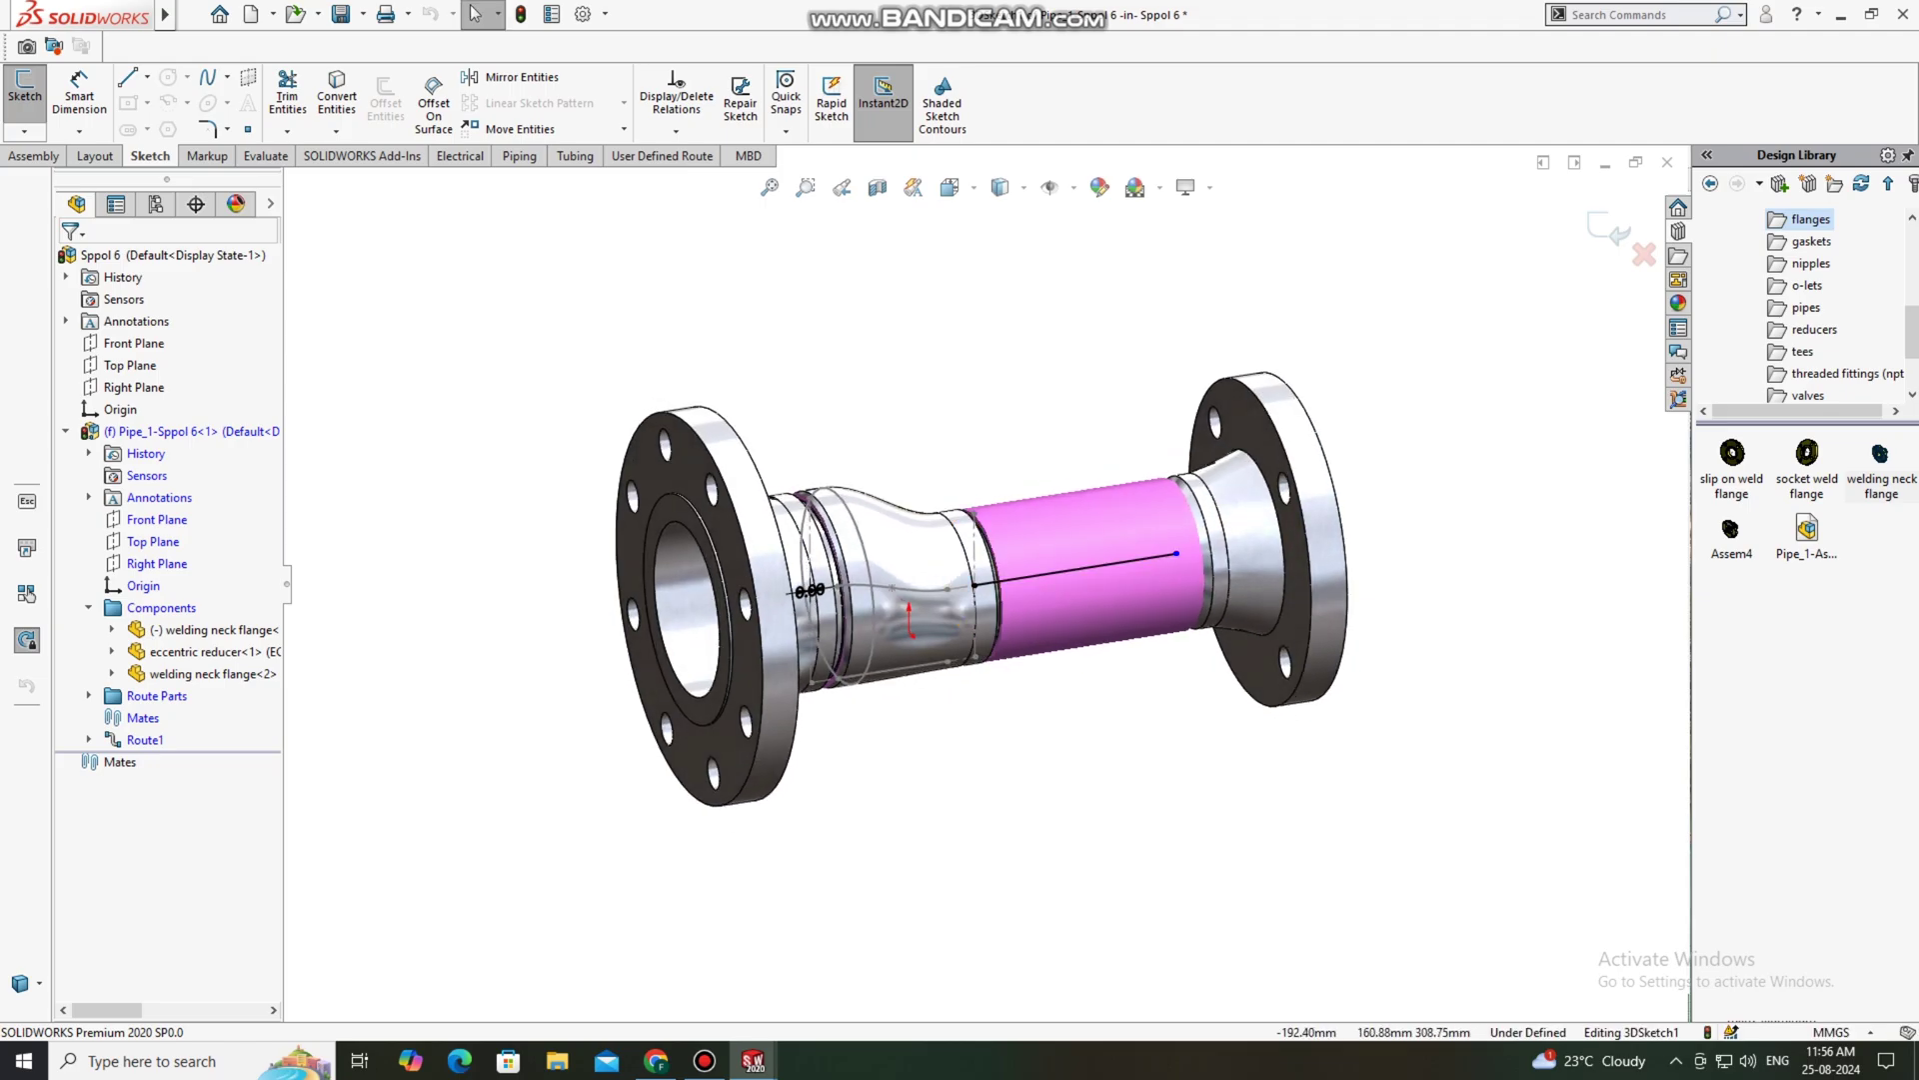
pyautogui.click(79, 97)
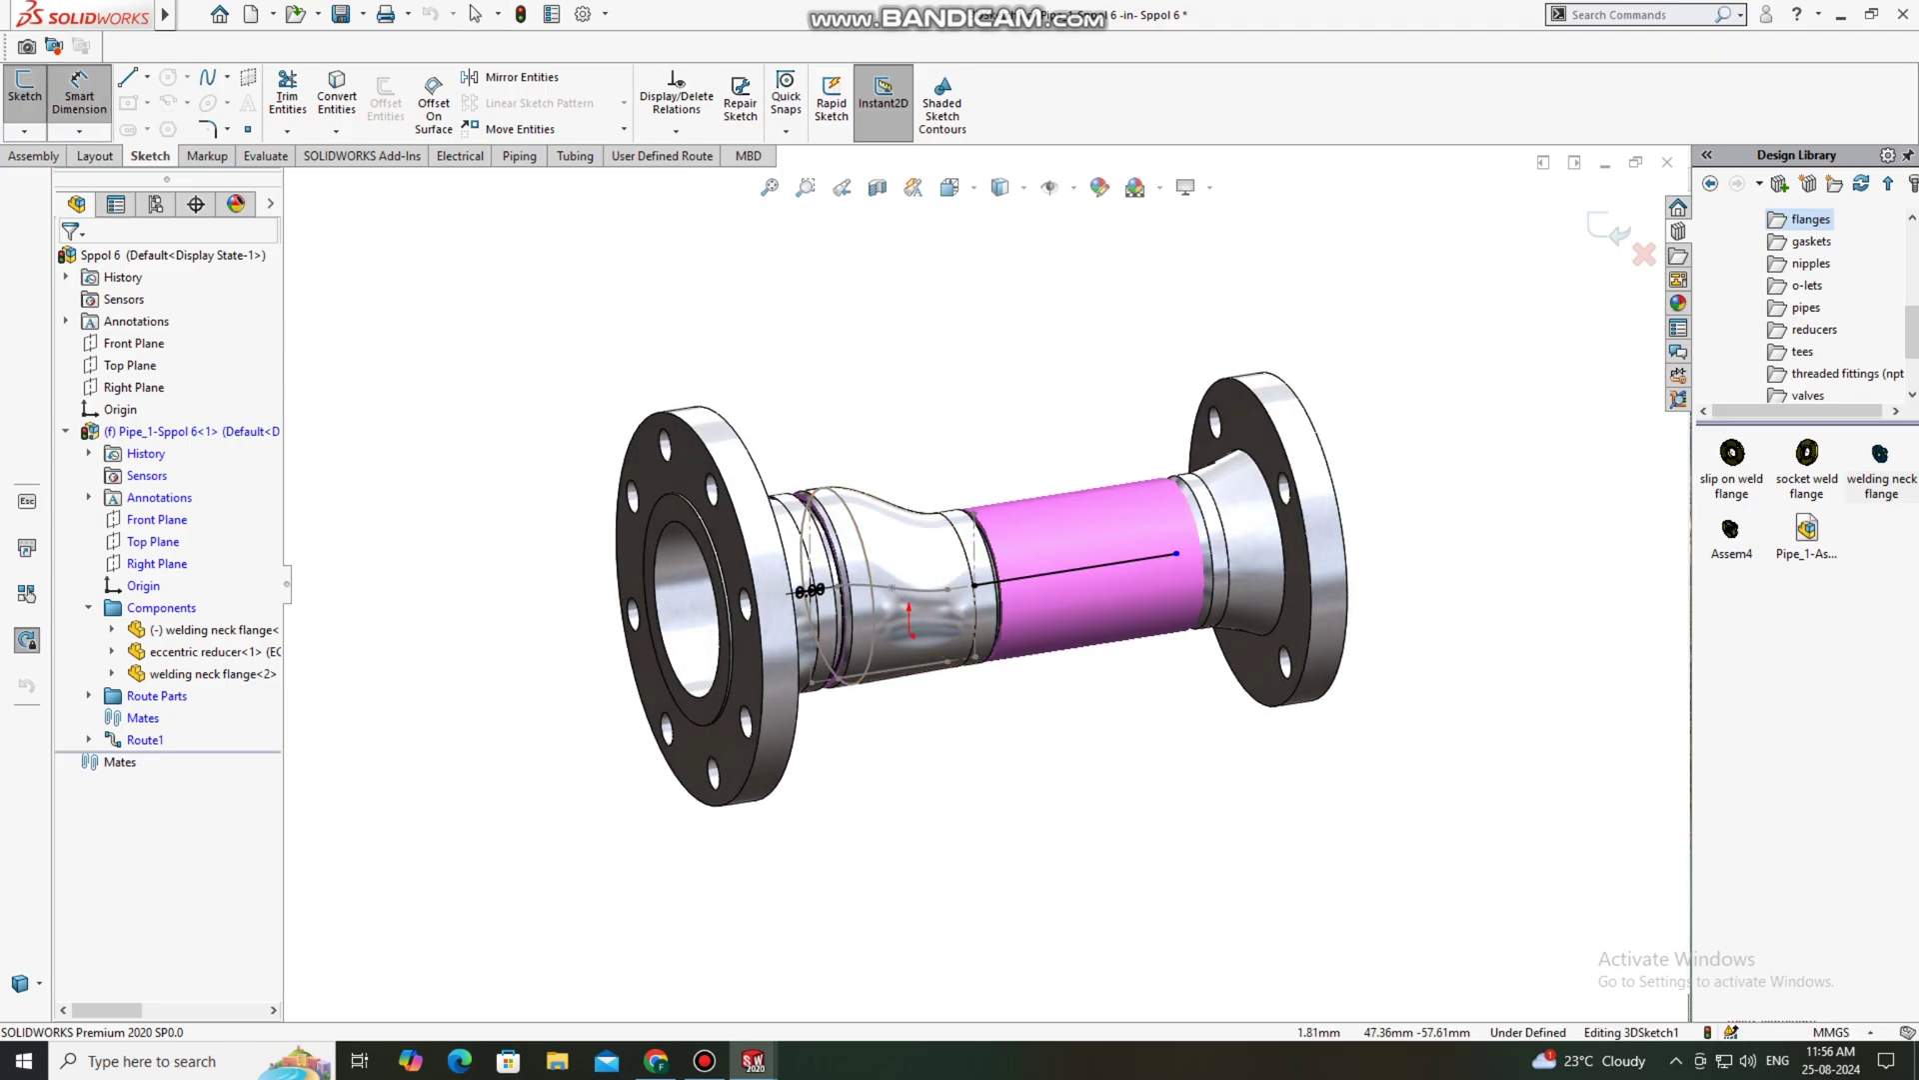
pyautogui.click(1074, 569)
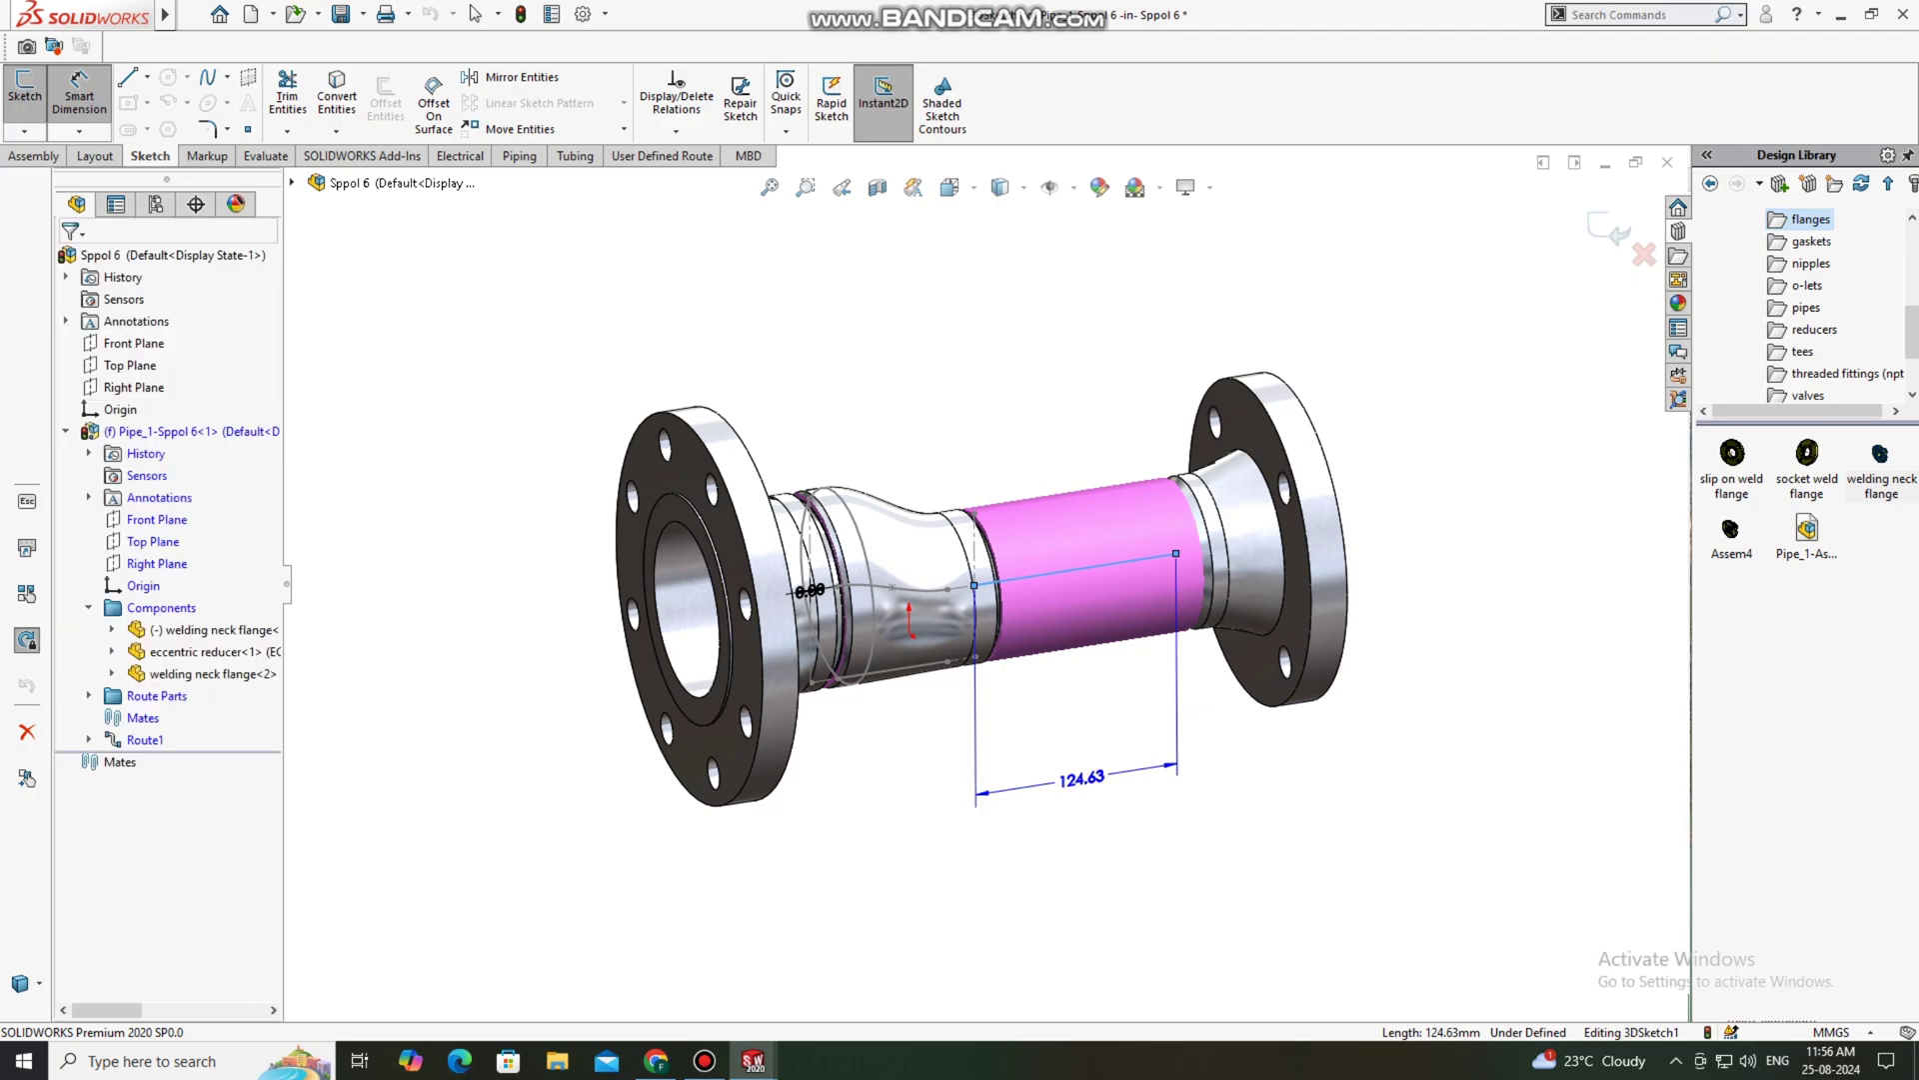
pyautogui.click(1039, 775)
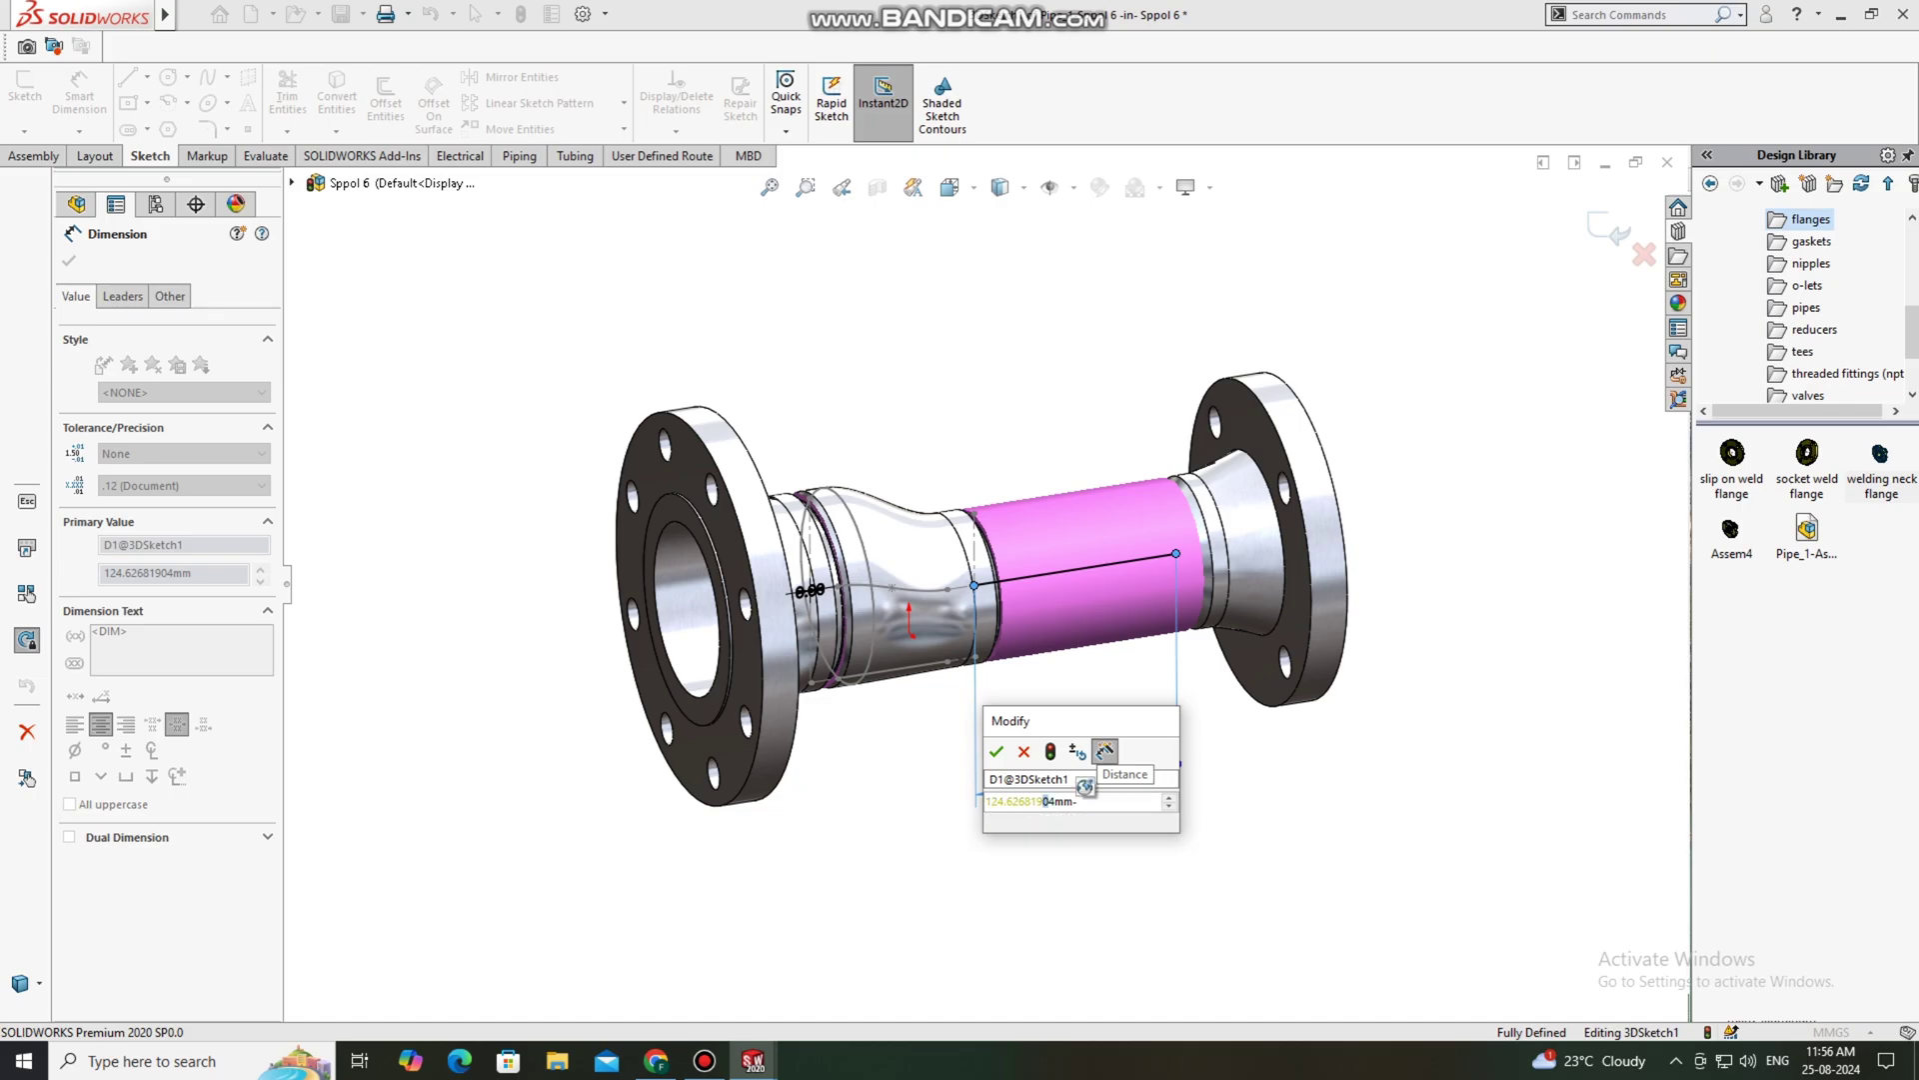
pyautogui.press('Return')
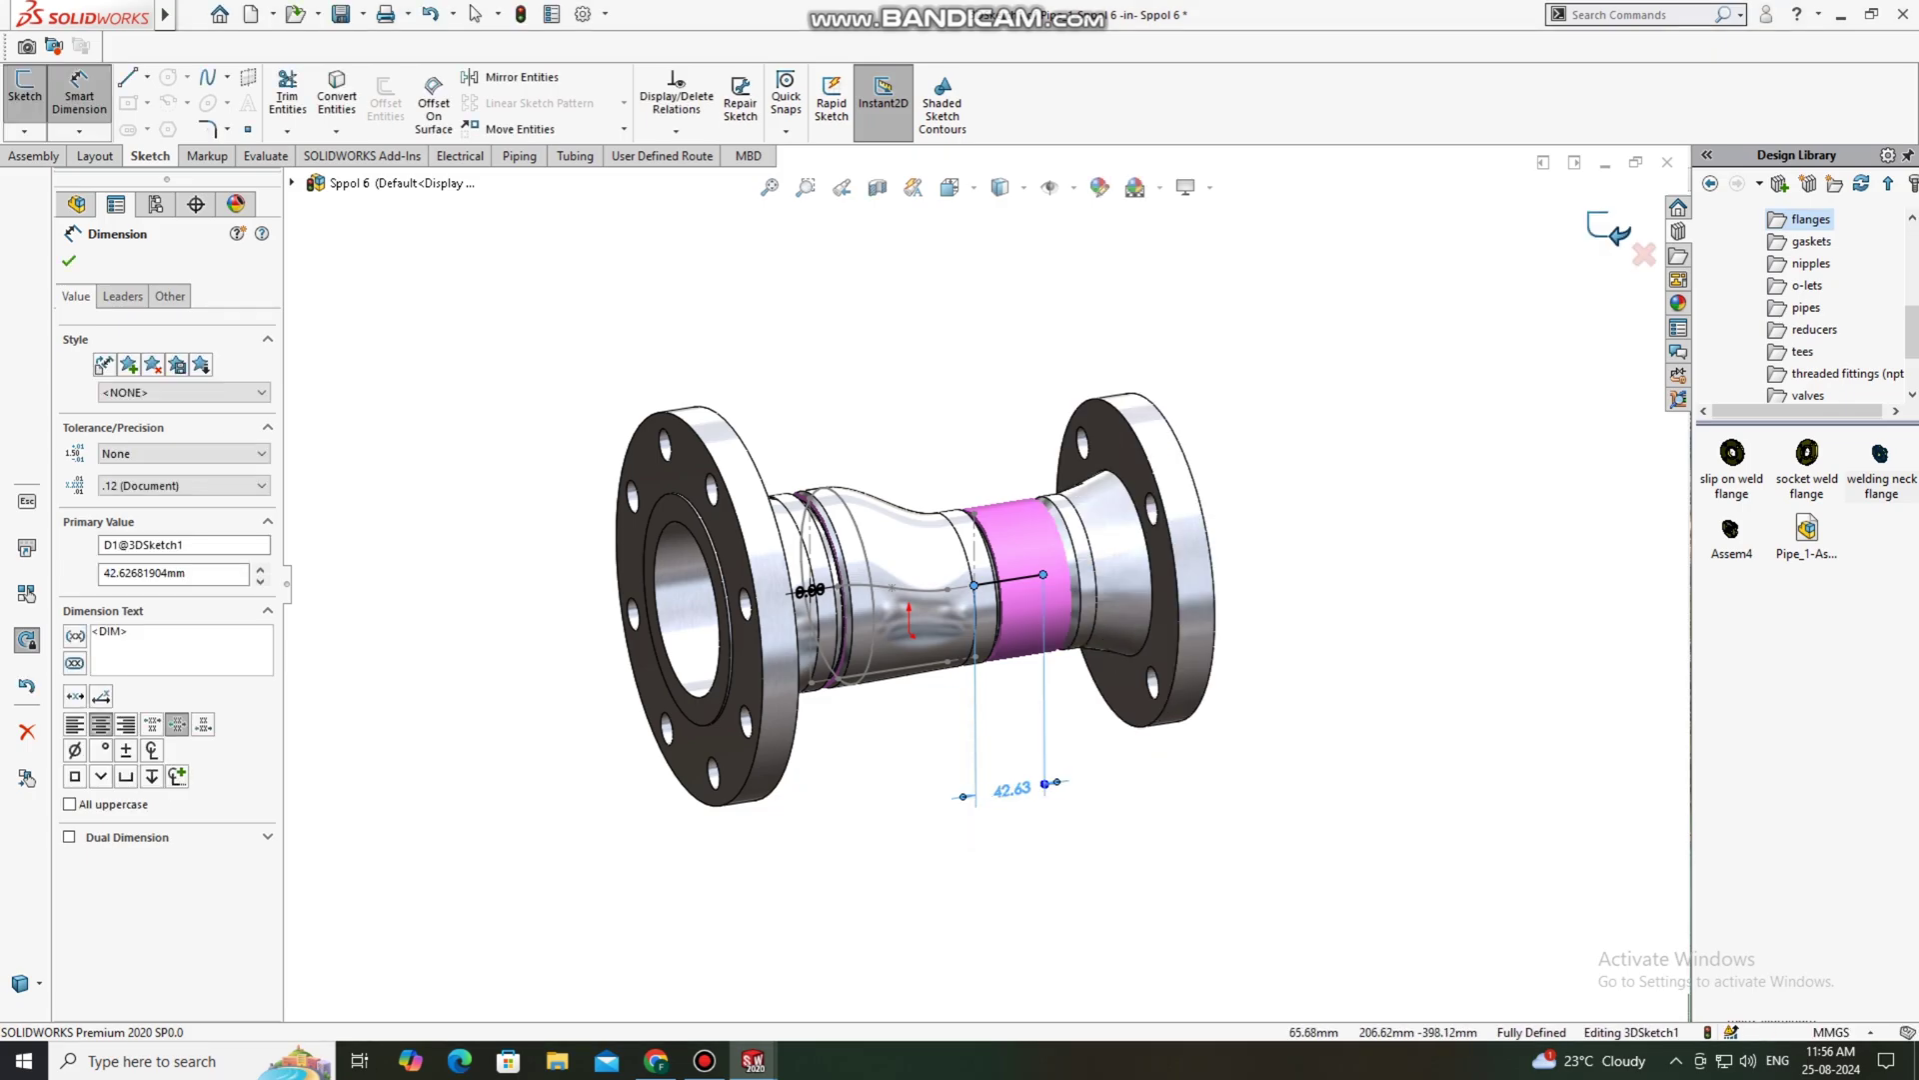
pyautogui.click(1610, 231)
pyautogui.click(1616, 233)
pyautogui.moveTo(1019, 585)
pyautogui.mouseDown(button='middle')
pyautogui.moveTo(890, 570)
pyautogui.moveTo(1036, 580)
pyautogui.mouseUp(button='middle')
pyautogui.scroll(-2, 829, 602)
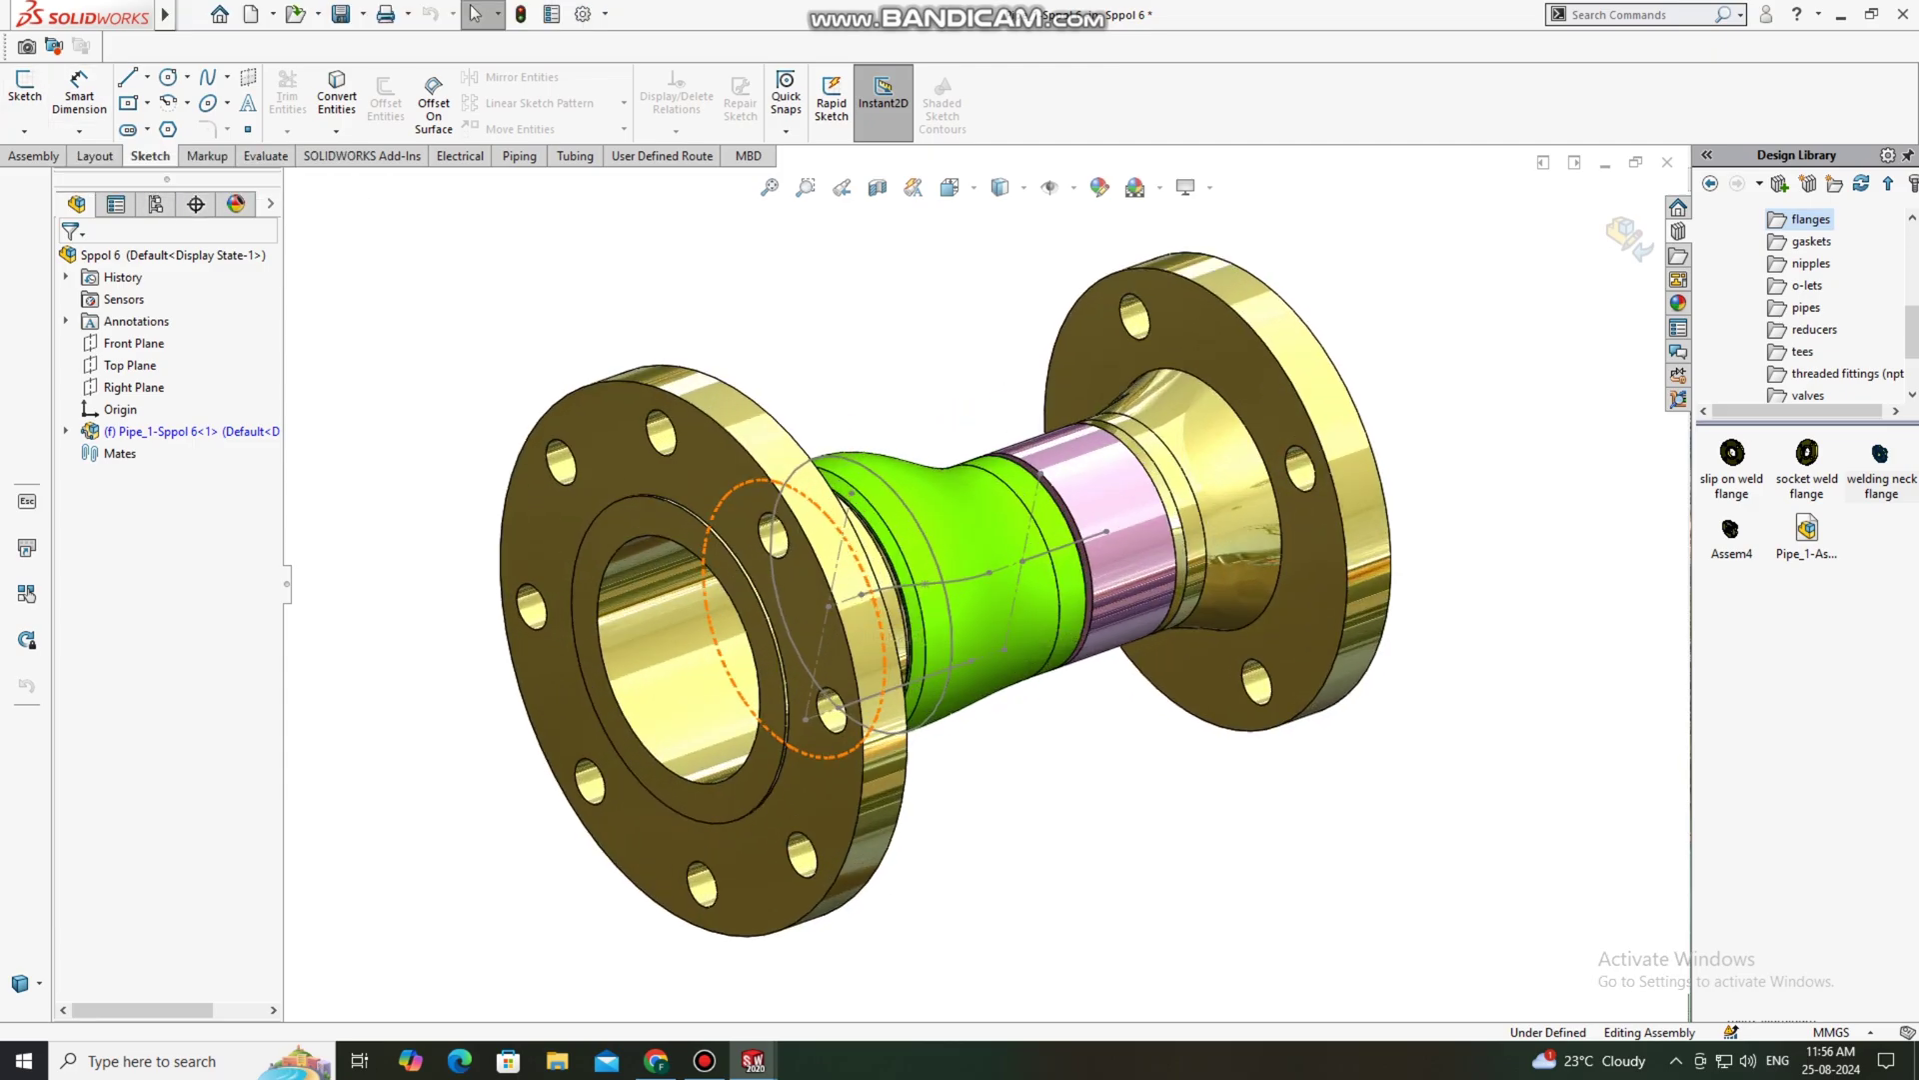
# Step: Measure the face-to-face distance between the two flanges' raised faces, moving the normal and center distance labels clear of the model
pyautogui.click(265, 156)
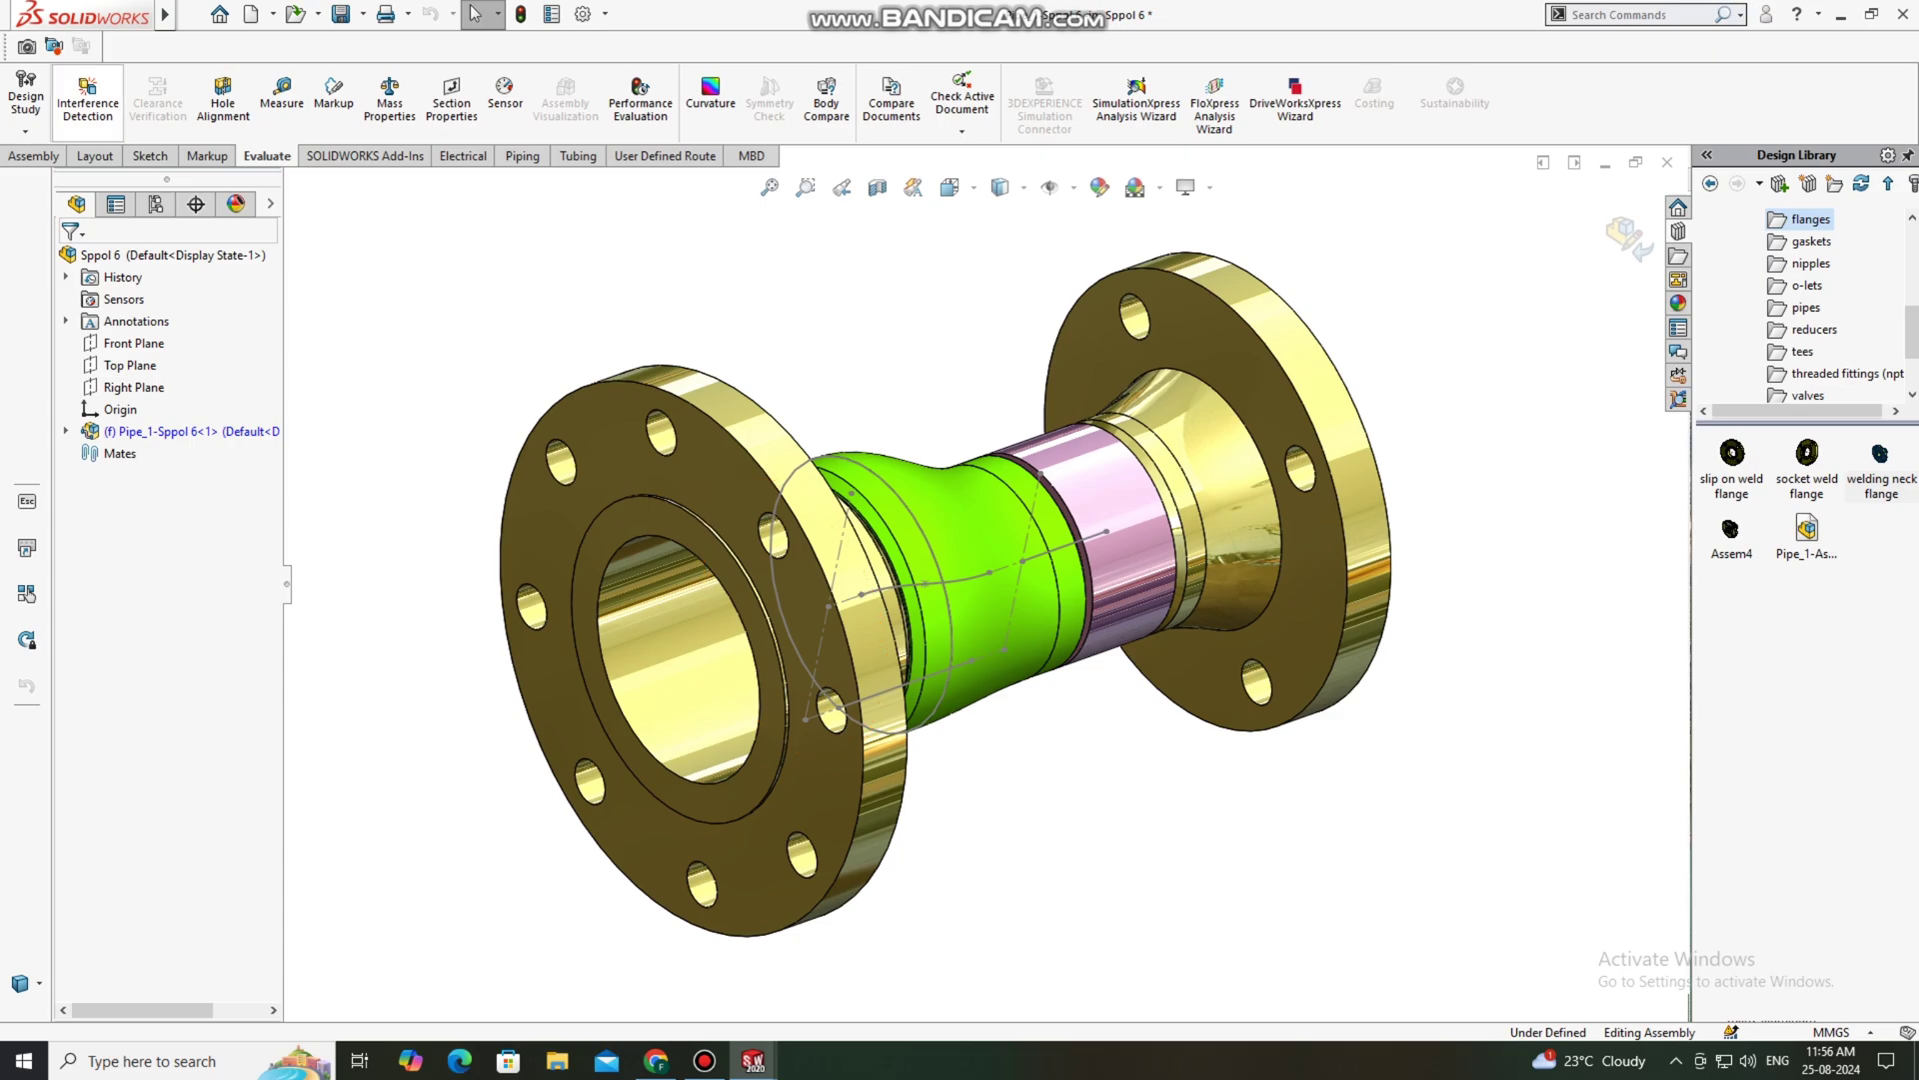
pyautogui.click(281, 95)
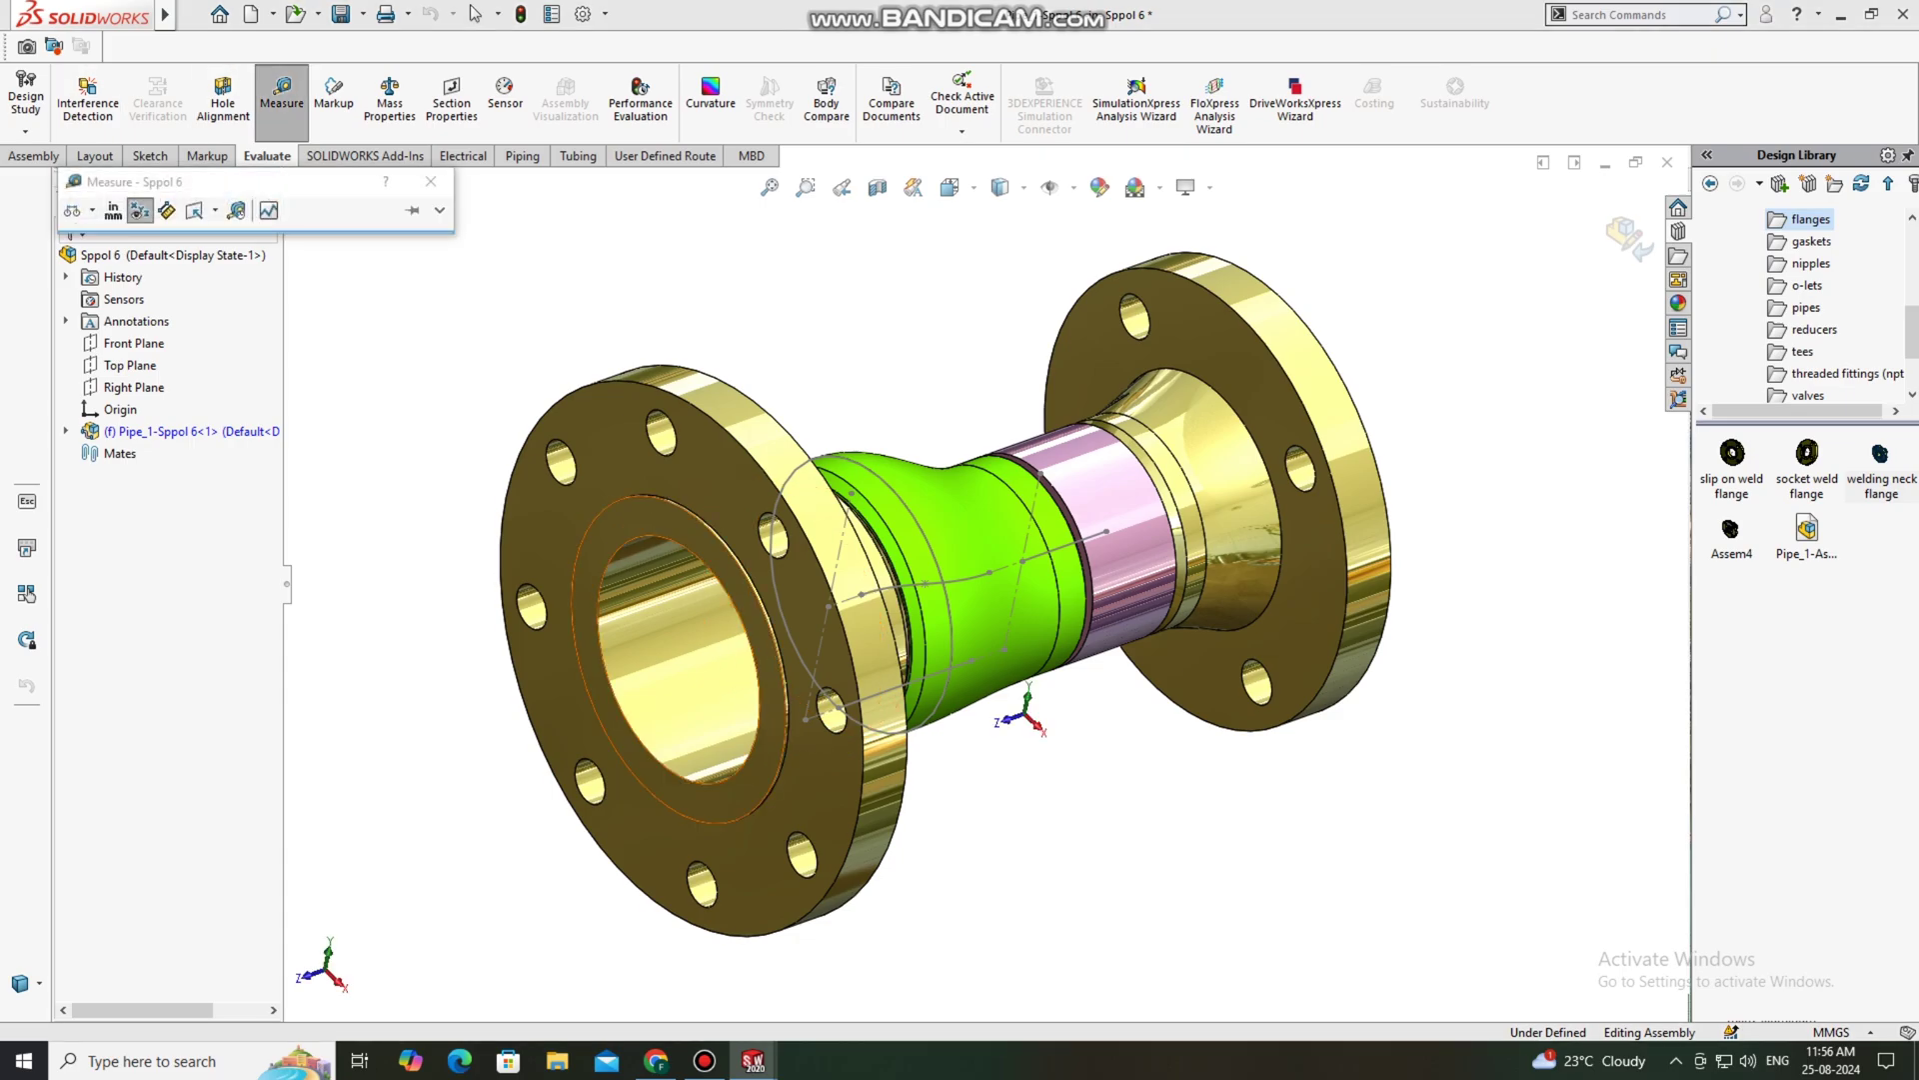
pyautogui.click(704, 537)
pyautogui.moveTo(703, 538); pyautogui.dragTo(509, 540, button='middle')
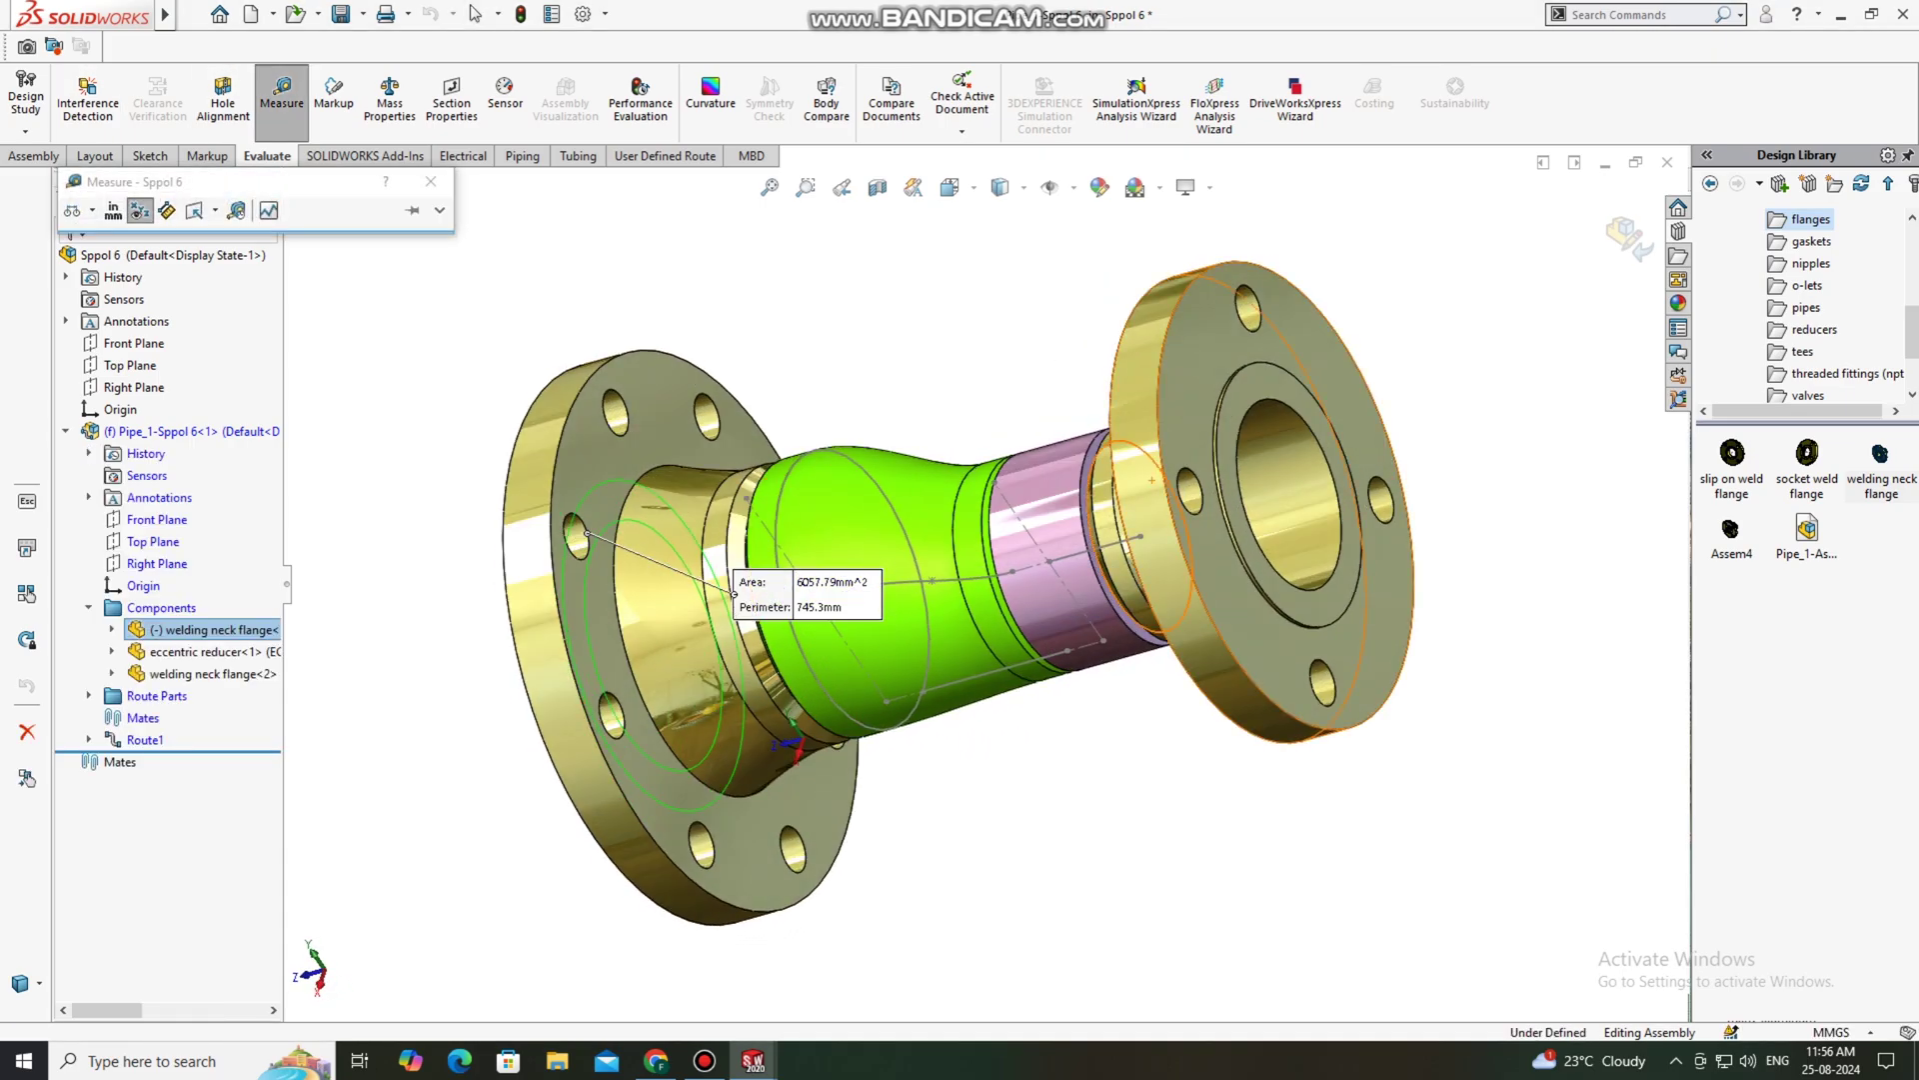
pyautogui.click(1236, 391)
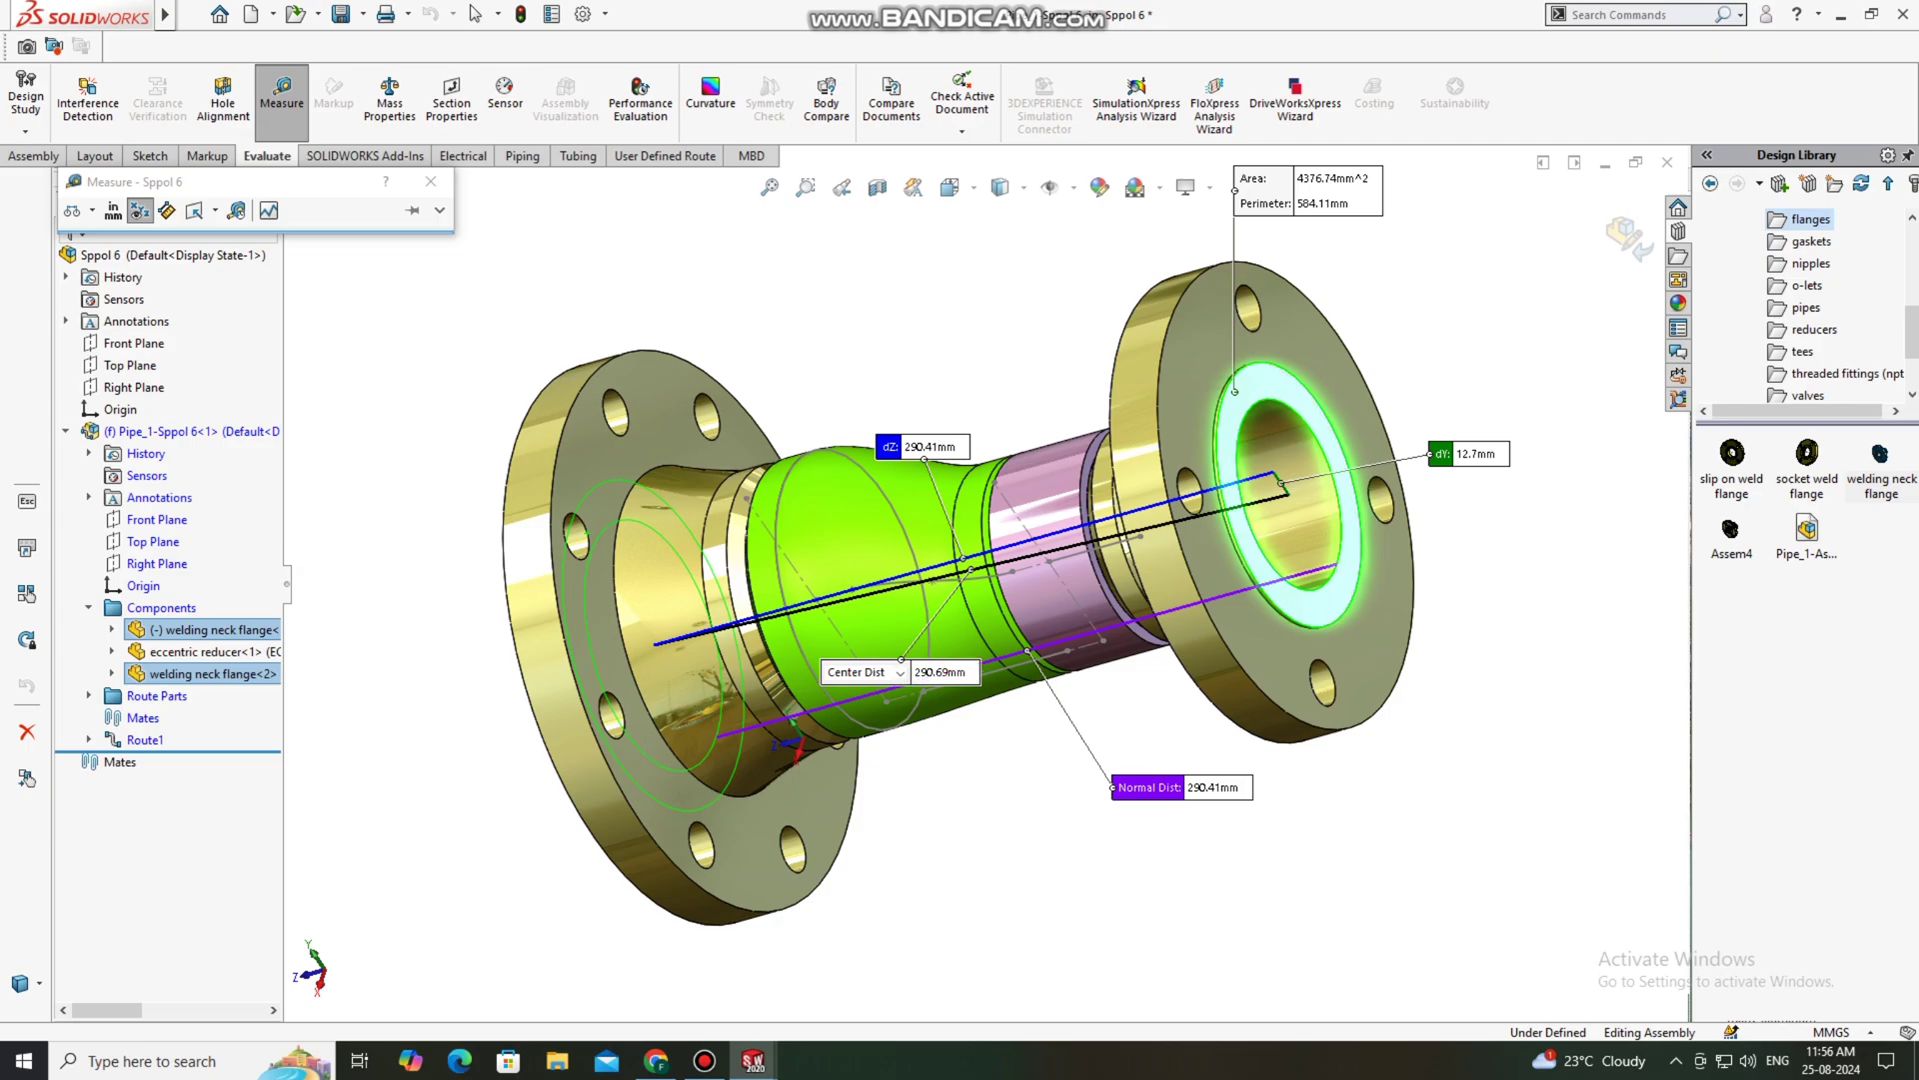
pyautogui.moveTo(1236, 391); pyautogui.dragTo(1469, 407, button='middle')
pyautogui.press('Right')
pyautogui.press('Right')
pyautogui.press('Right')
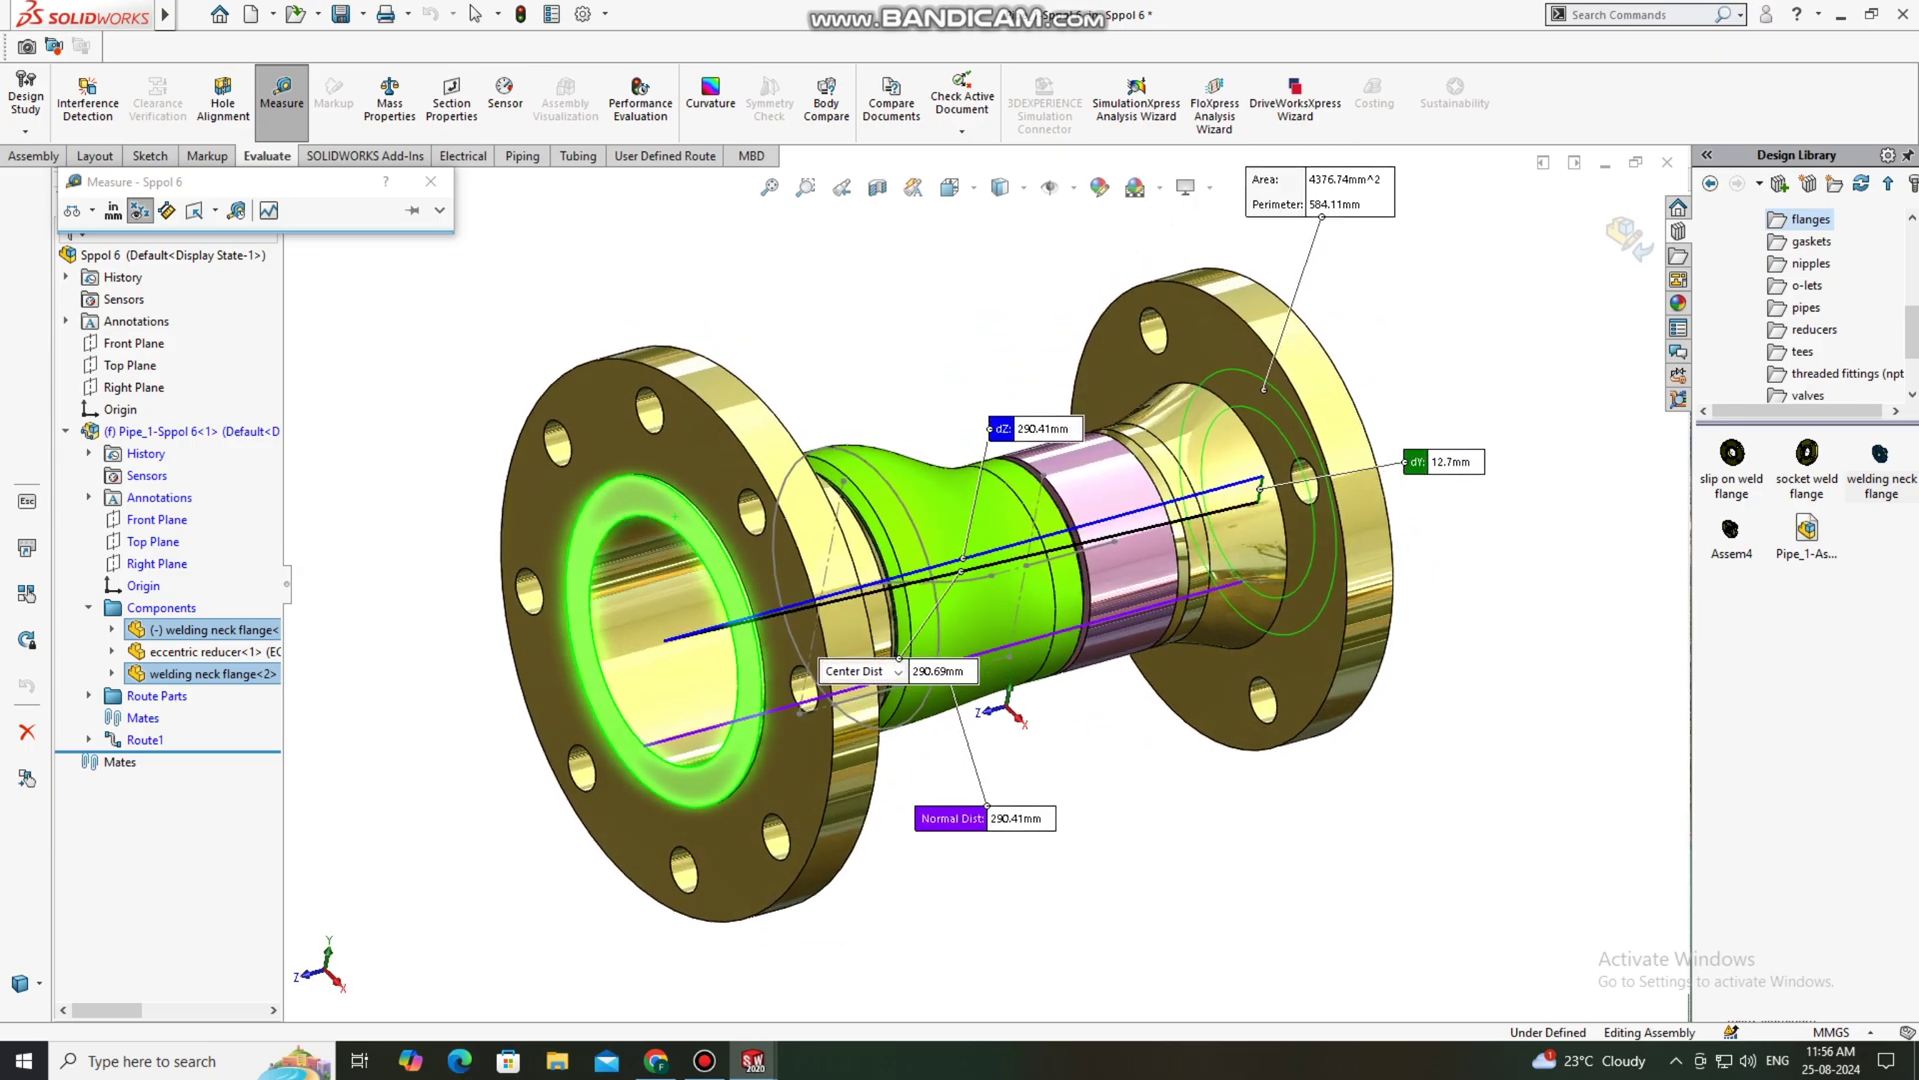
pyautogui.moveTo(985, 819); pyautogui.dragTo(1316, 847)
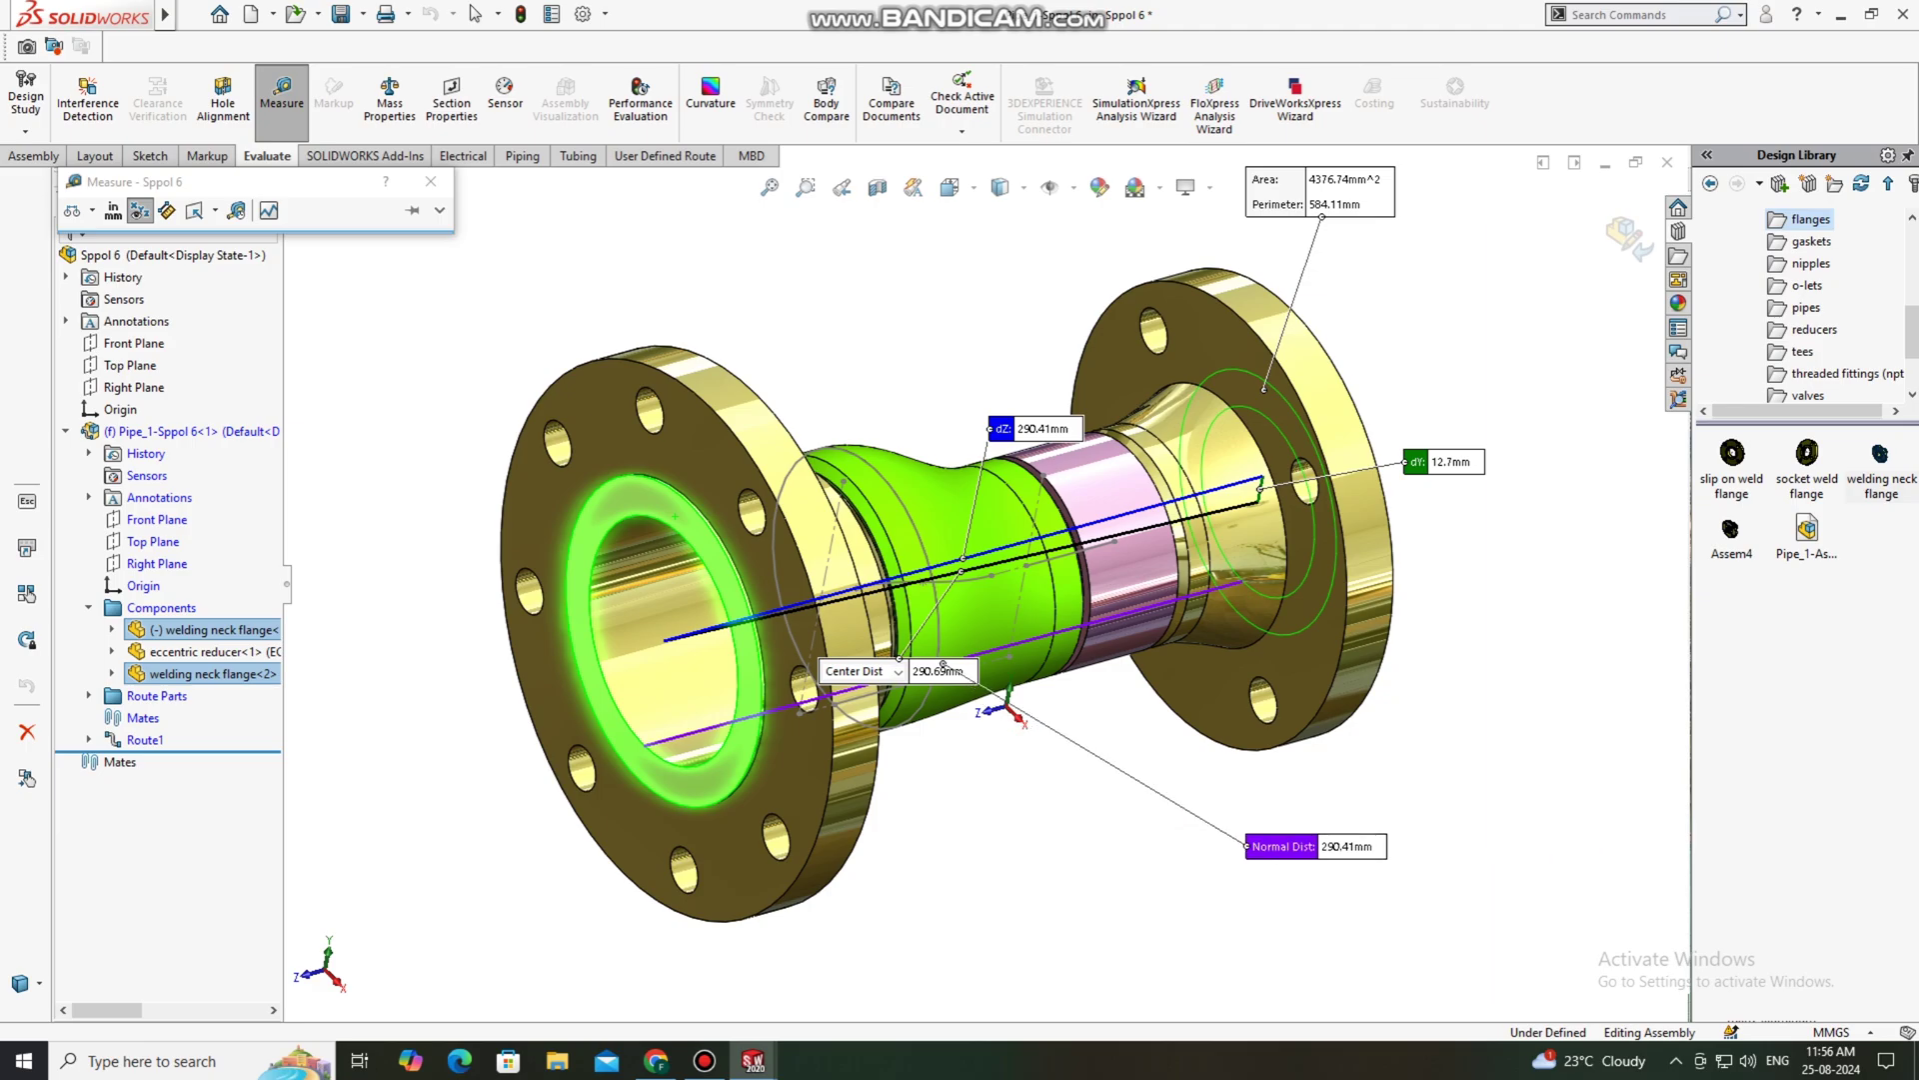
pyautogui.moveTo(937, 672); pyautogui.dragTo(1027, 826)
pyautogui.press('Escape')
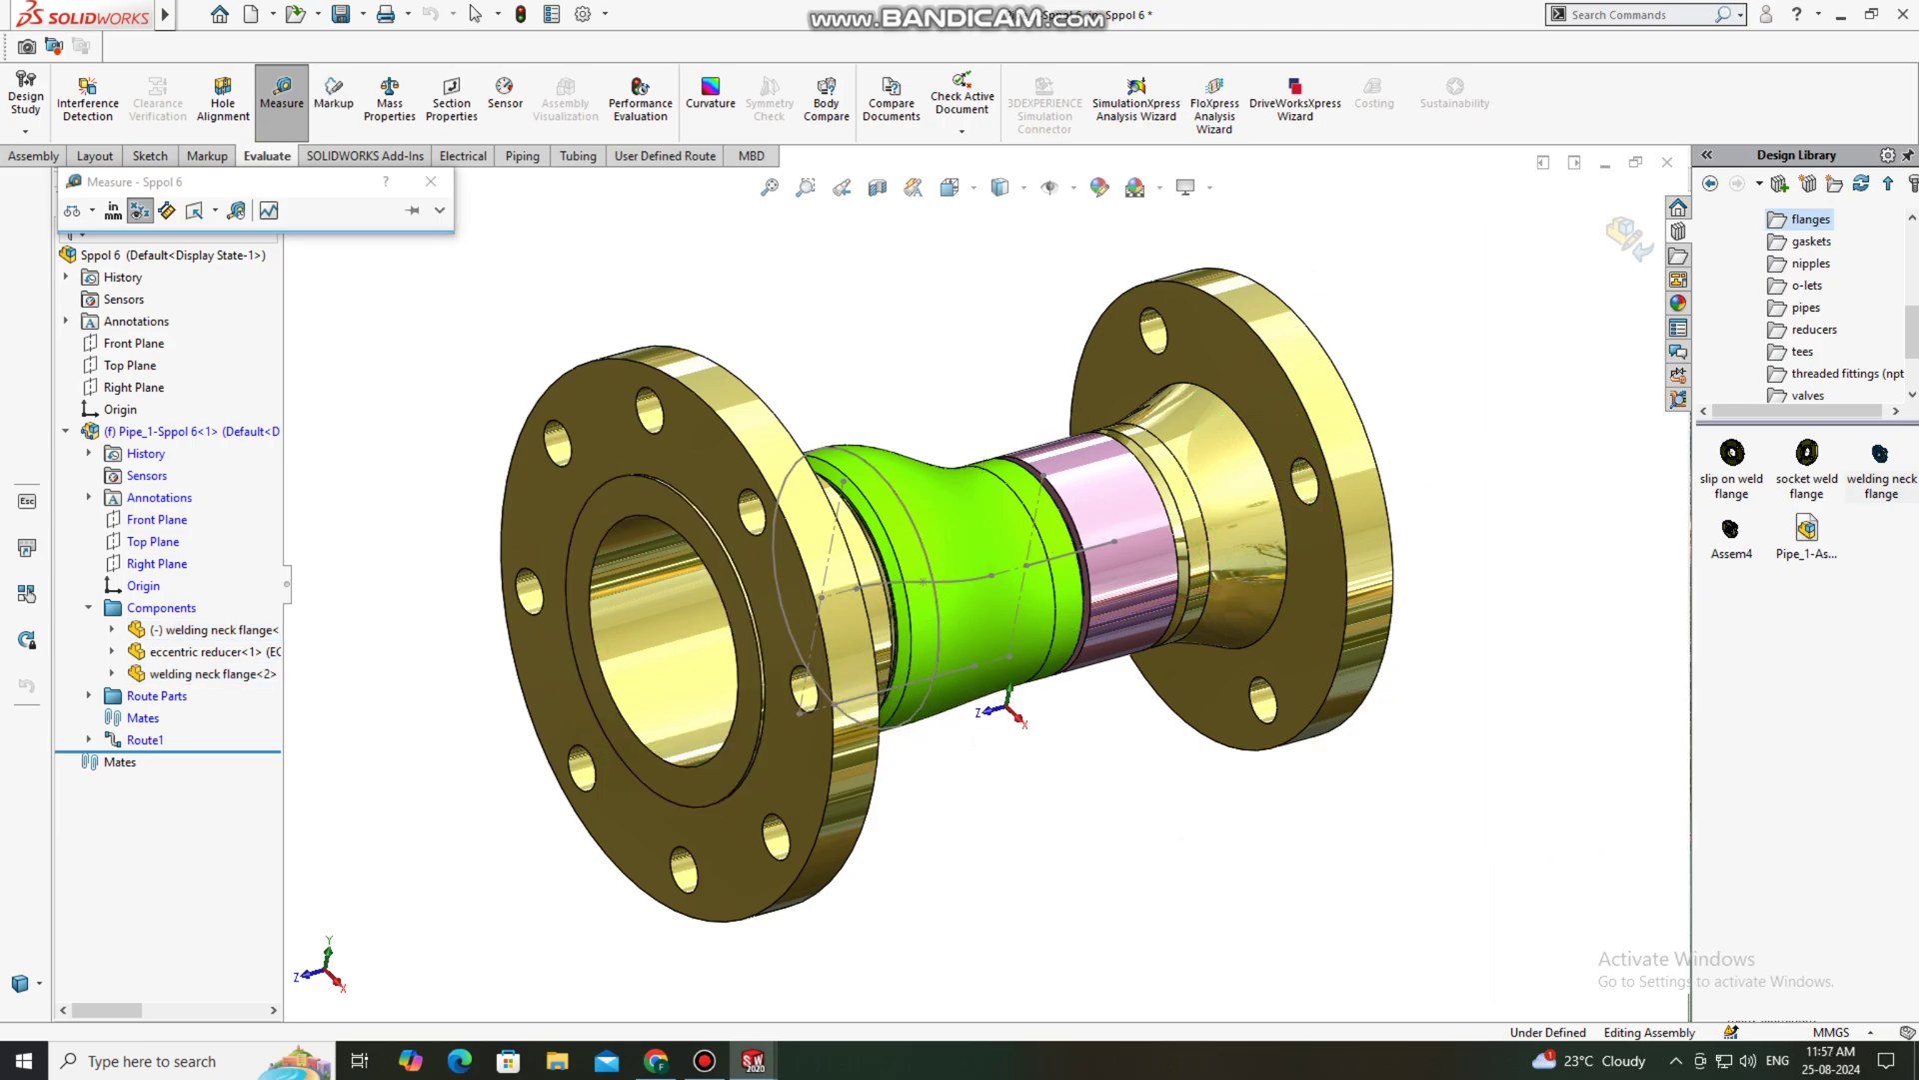
pyautogui.click(430, 181)
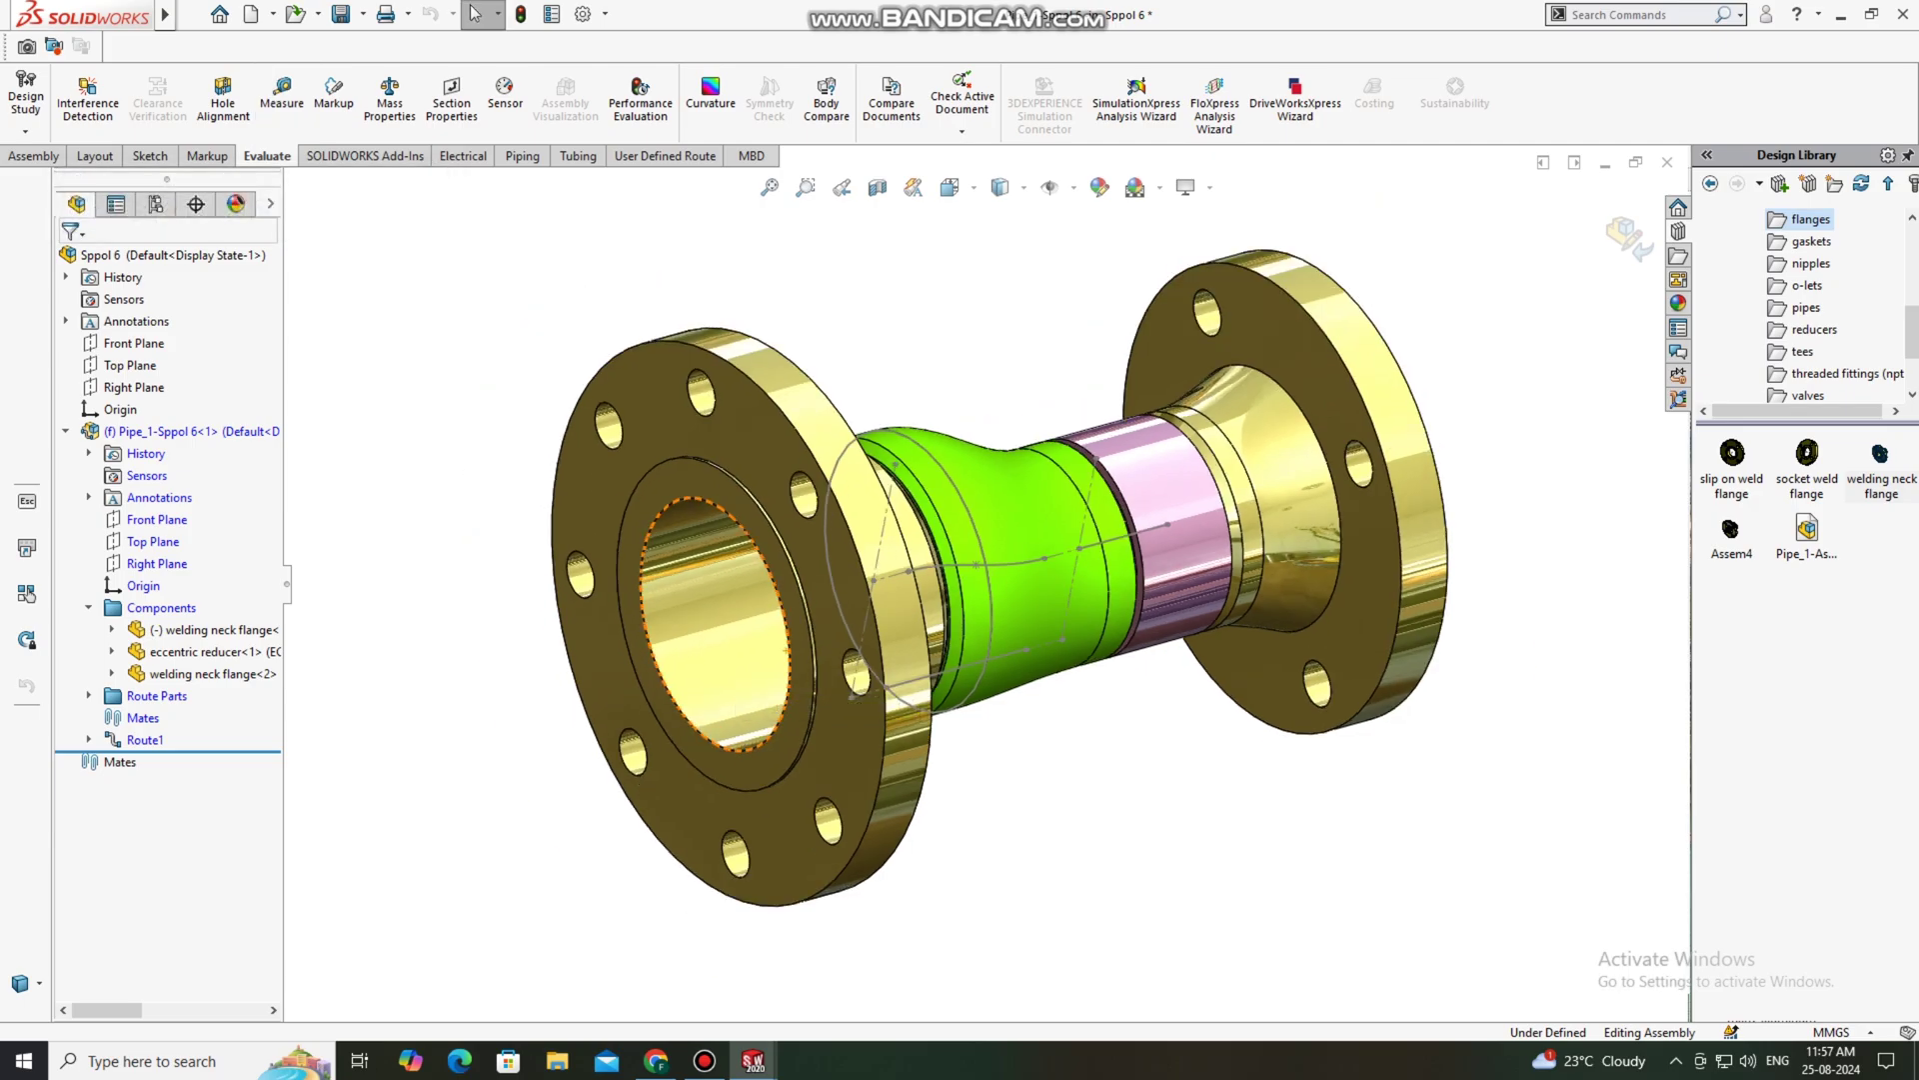
# Step: Return to the top-level assembly and apply the brushed aluminum coarse appearance to the 3-inch pipe's outer face and body
pyautogui.moveTo(684, 714); pyautogui.dragTo(620, 711, button='middle')
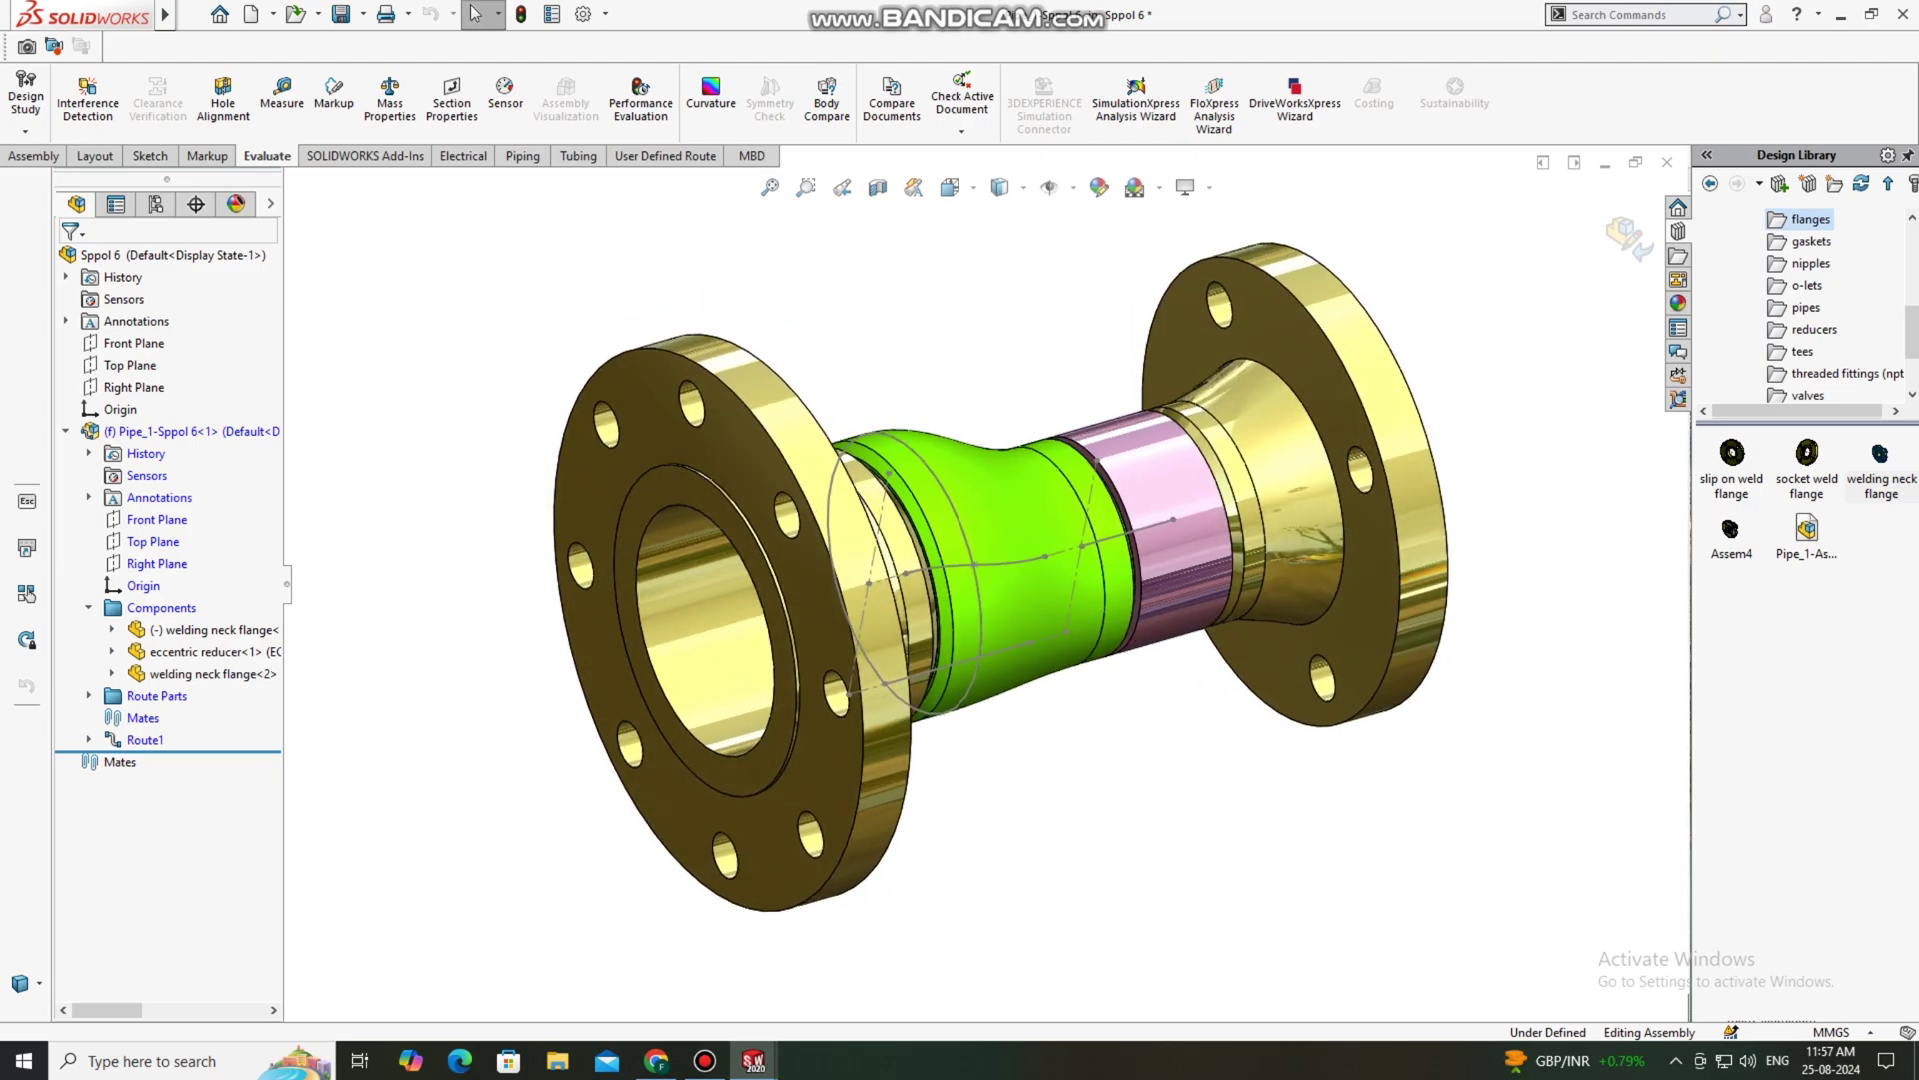
pyautogui.click(1630, 240)
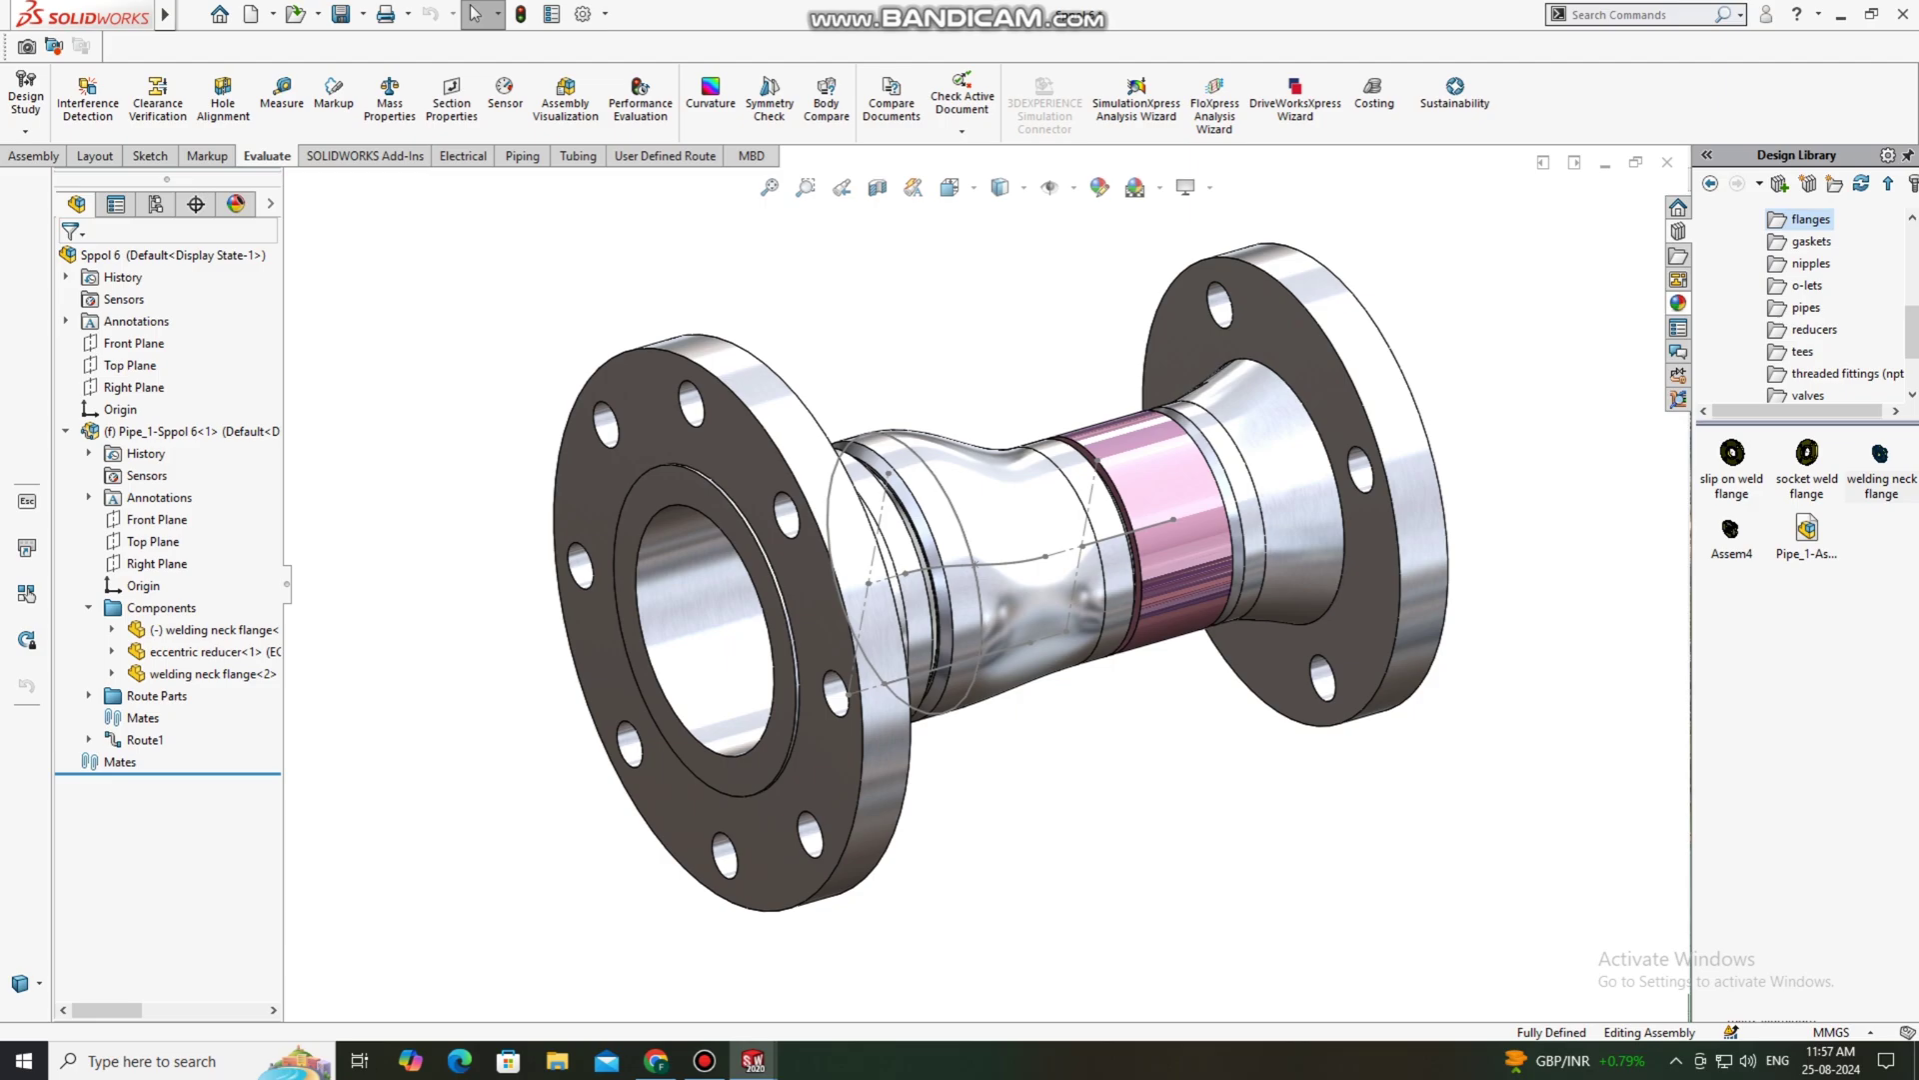
pyautogui.click(1678, 303)
pyautogui.moveTo(1771, 639)
pyautogui.mouseDown()
pyautogui.moveTo(1445, 655)
pyautogui.moveTo(1150, 454)
pyautogui.moveTo(1165, 475)
pyautogui.mouseUp()
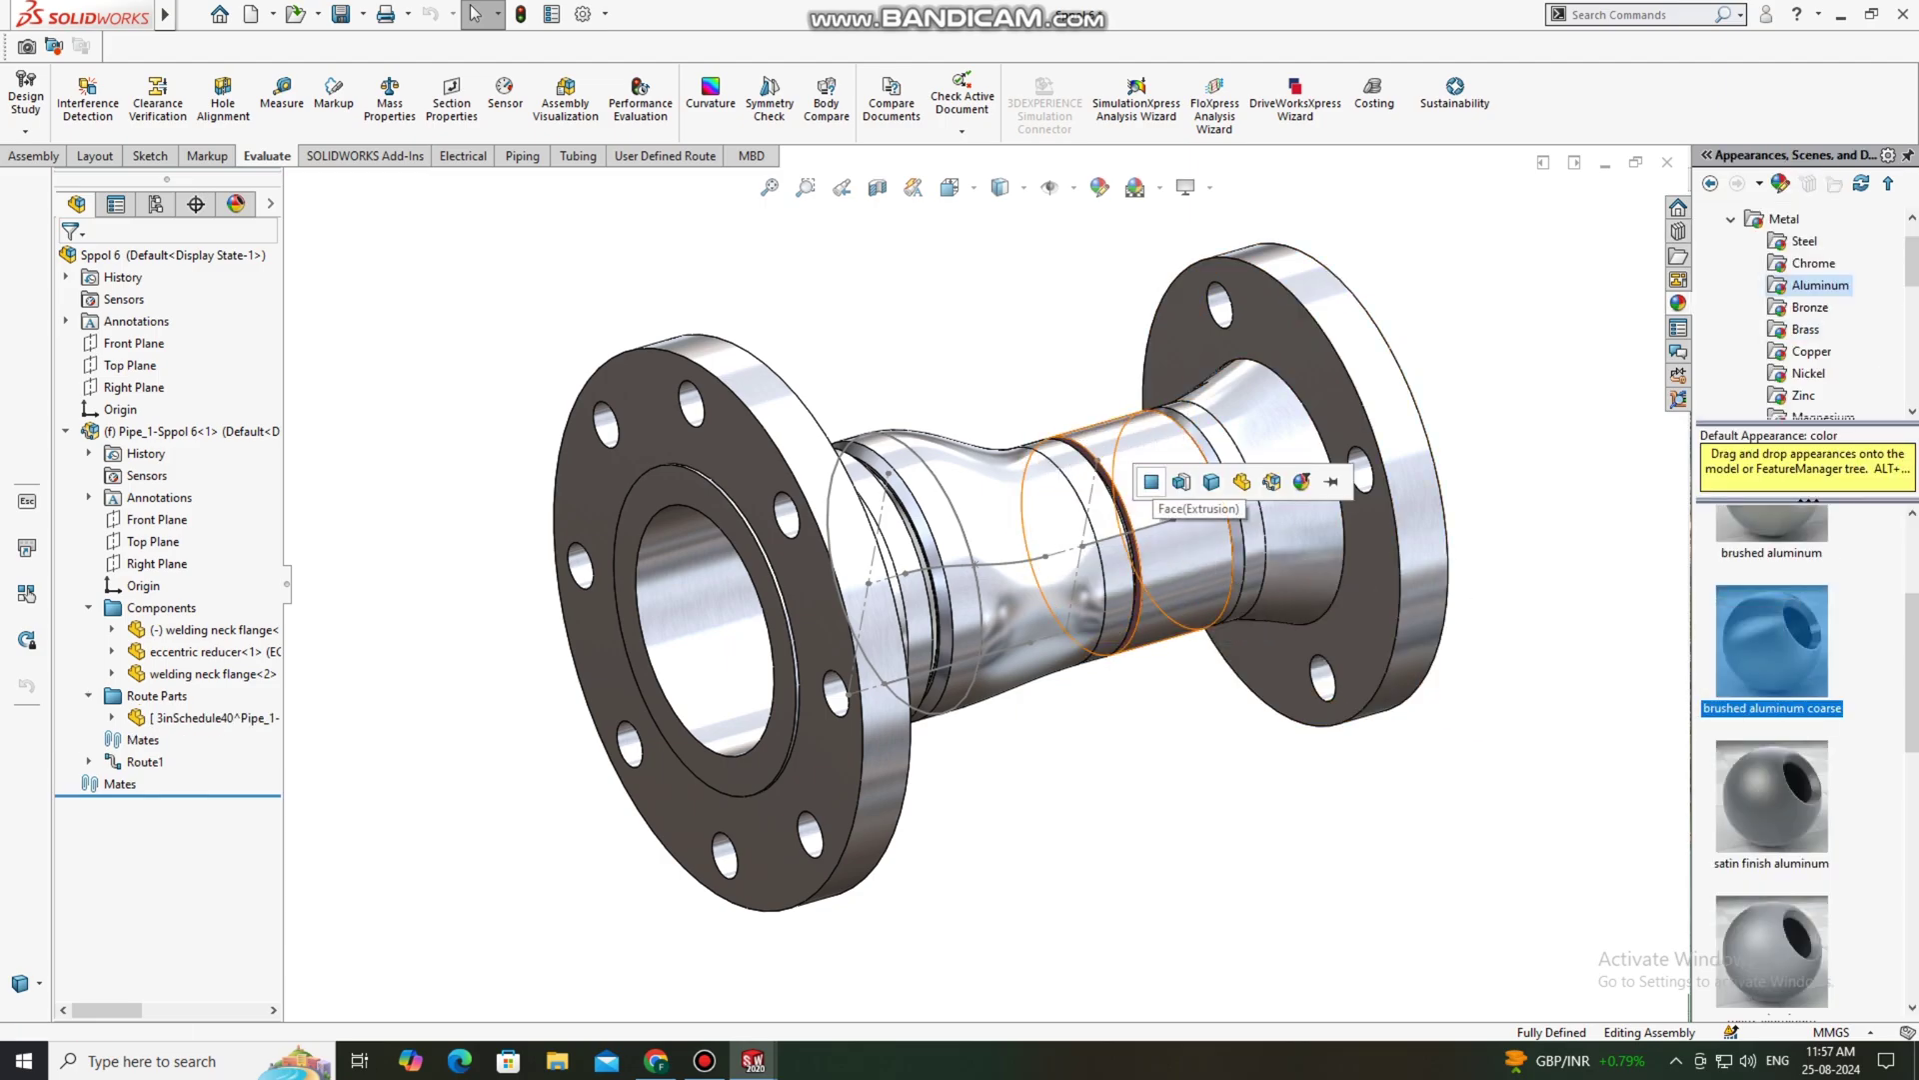
pyautogui.click(1152, 482)
pyautogui.moveTo(1159, 489); pyautogui.dragTo(1151, 490, button='middle')
pyautogui.moveTo(1771, 640)
pyautogui.mouseDown()
pyautogui.moveTo(1731, 664)
pyautogui.moveTo(1009, 615)
pyautogui.moveTo(1149, 480)
pyautogui.mouseUp()
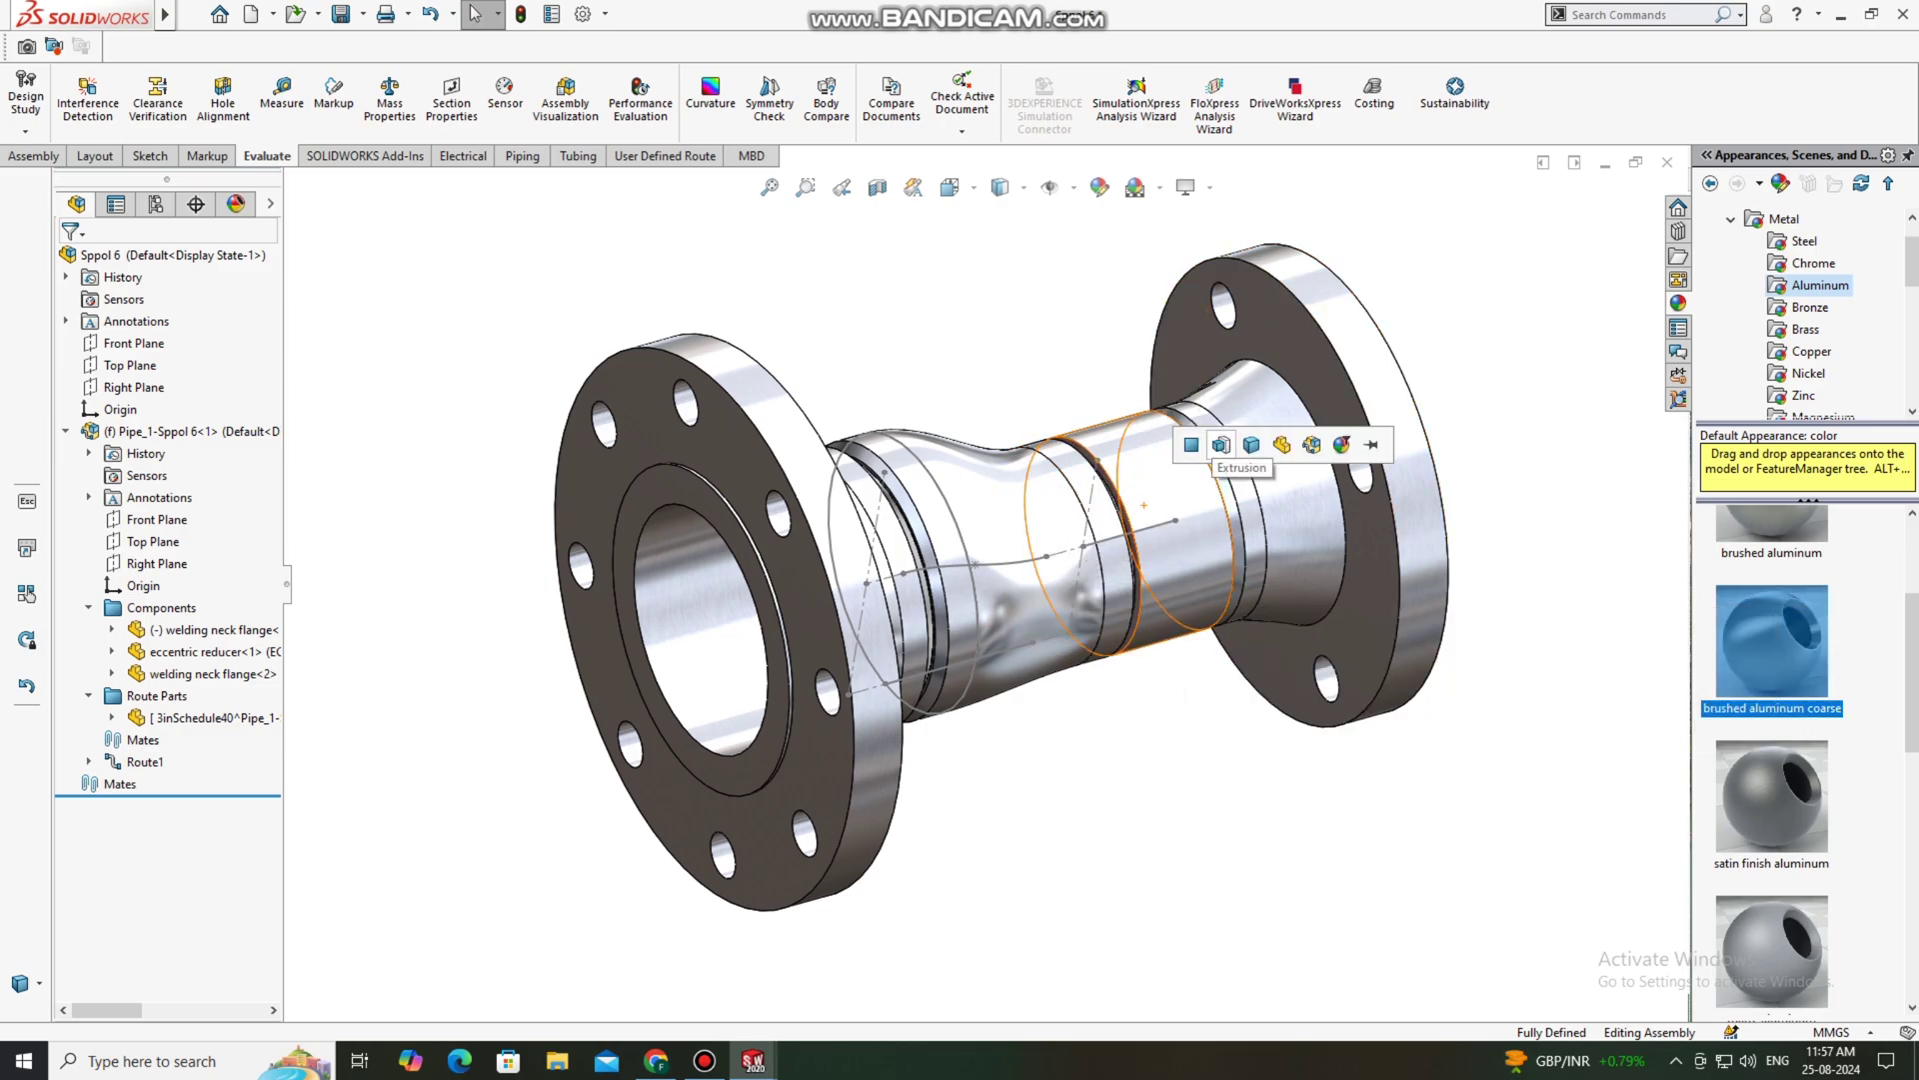
pyautogui.click(1251, 445)
# Step: Hide all sketches in the graphics view so the route lines are not displayed on the spool
pyautogui.moveTo(1099, 599)
pyautogui.mouseDown(button='middle')
pyautogui.moveTo(1289, 569)
pyautogui.moveTo(1100, 600)
pyautogui.moveTo(680, 570)
pyautogui.moveTo(1040, 575)
pyautogui.moveTo(1075, 624)
pyautogui.mouseUp(button='middle')
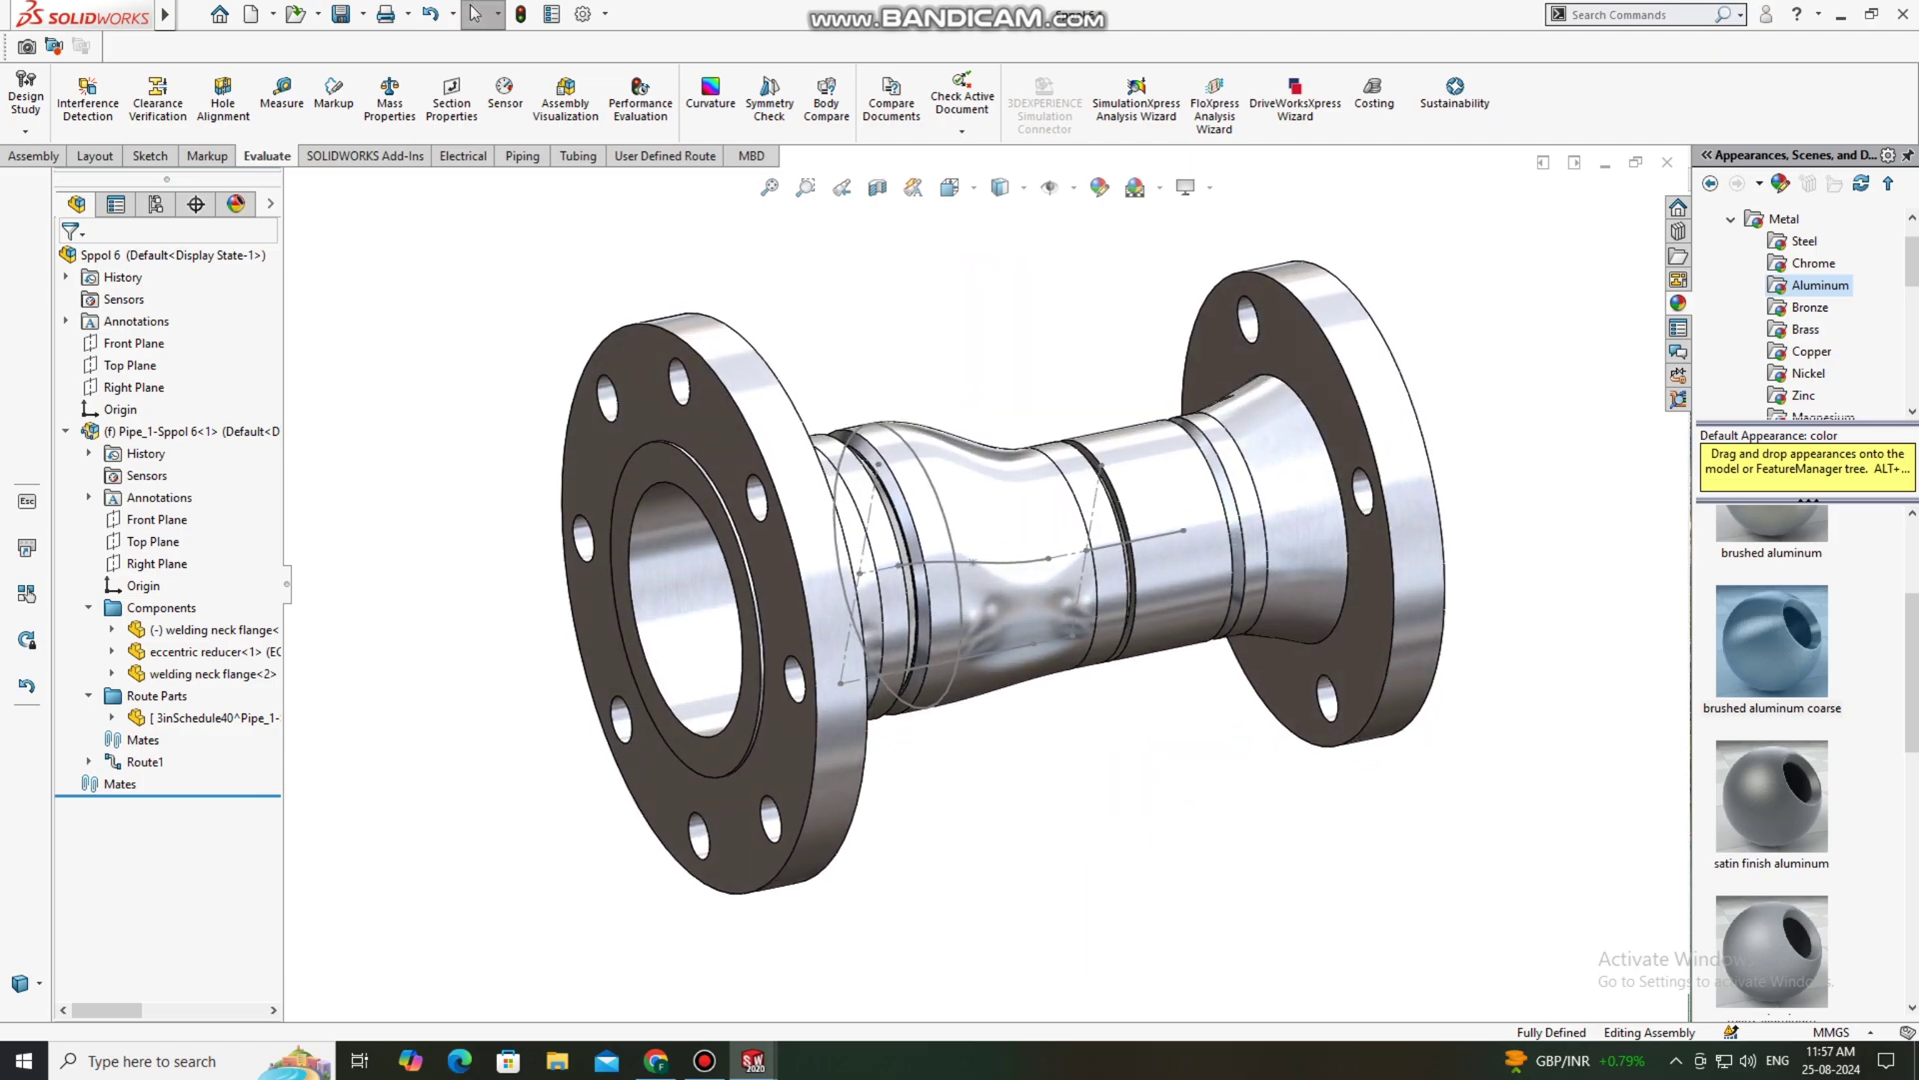
pyautogui.scroll(-1, 861, 467)
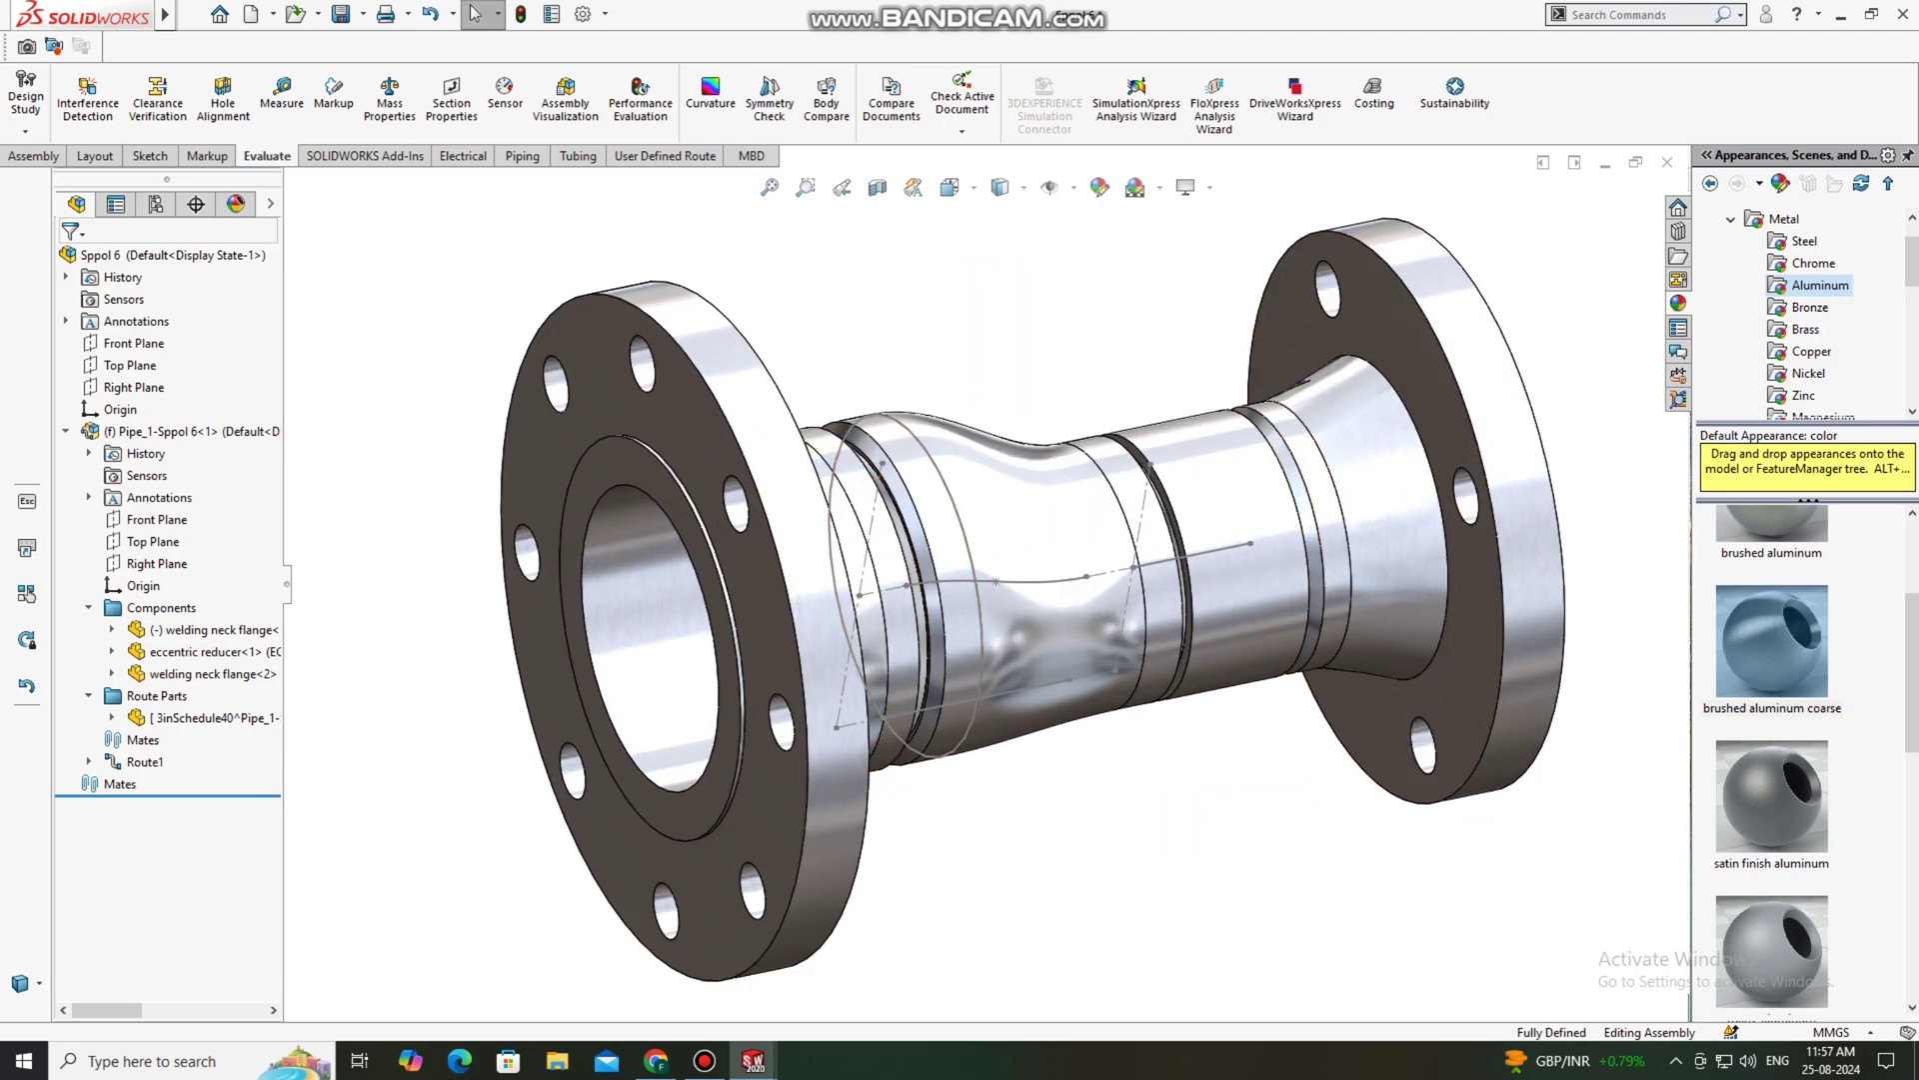
pyautogui.click(1073, 187)
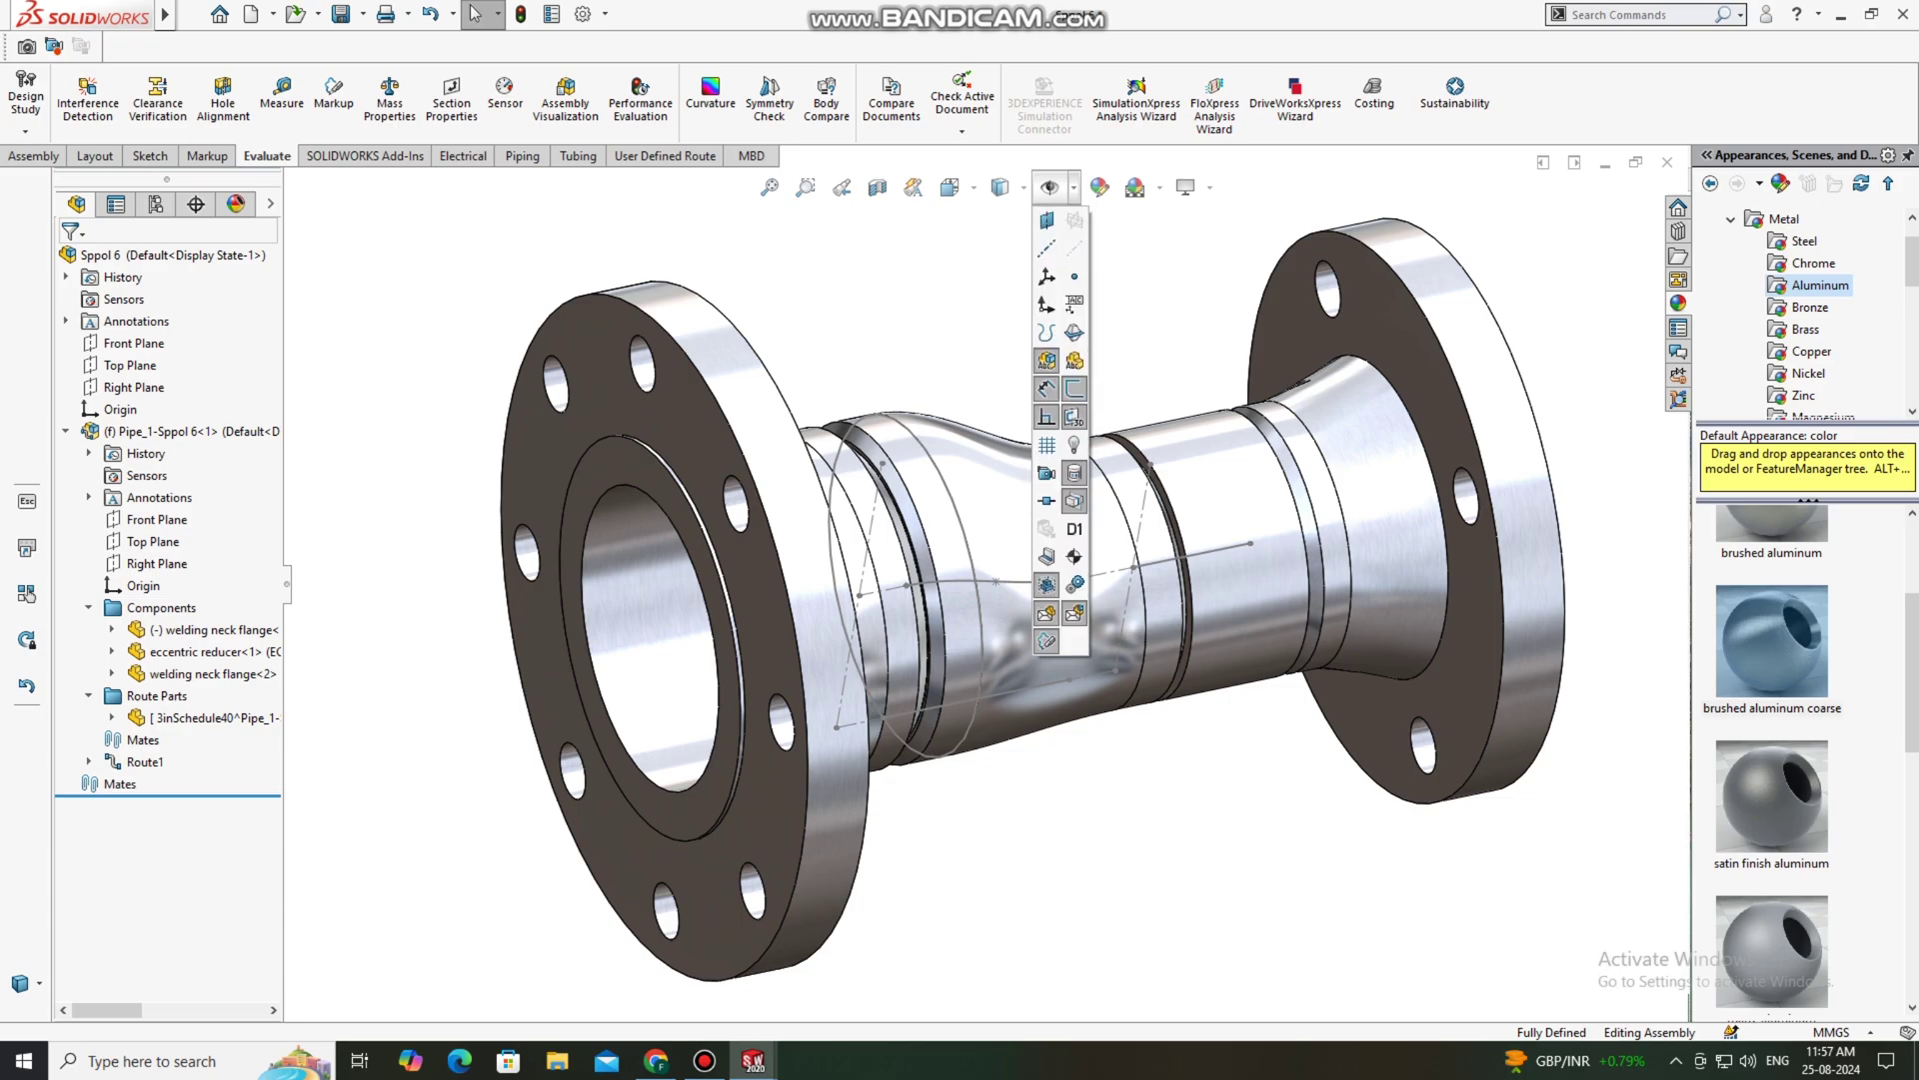
pyautogui.click(1074, 187)
pyautogui.click(1073, 188)
pyautogui.click(1074, 389)
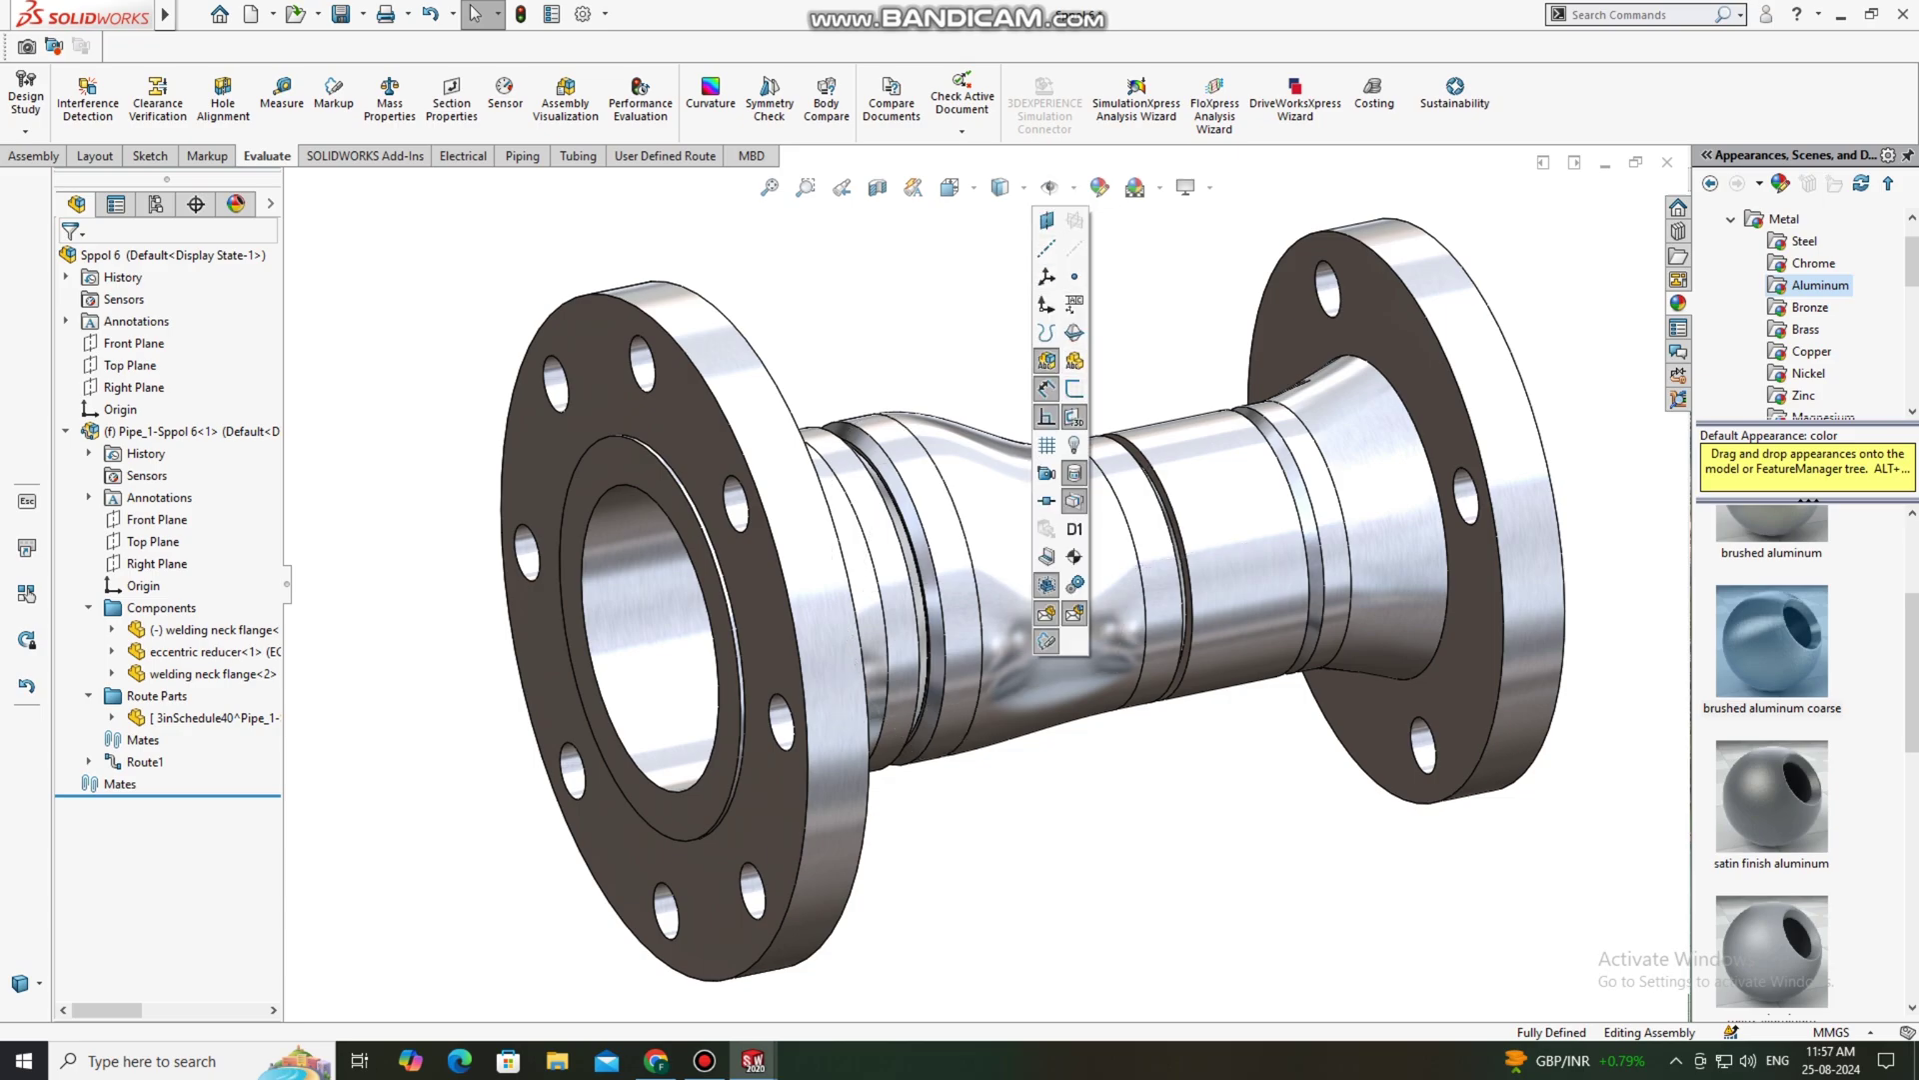
# Step: Start a weld bead with an 8 mm bead size along the circular edge at the NPS4 flange-to-reducer joint
pyautogui.click(1189, 330)
pyautogui.moveTo(1141, 589); pyautogui.dragTo(1104, 571, button='middle')
pyautogui.scroll(-2, 822, 304)
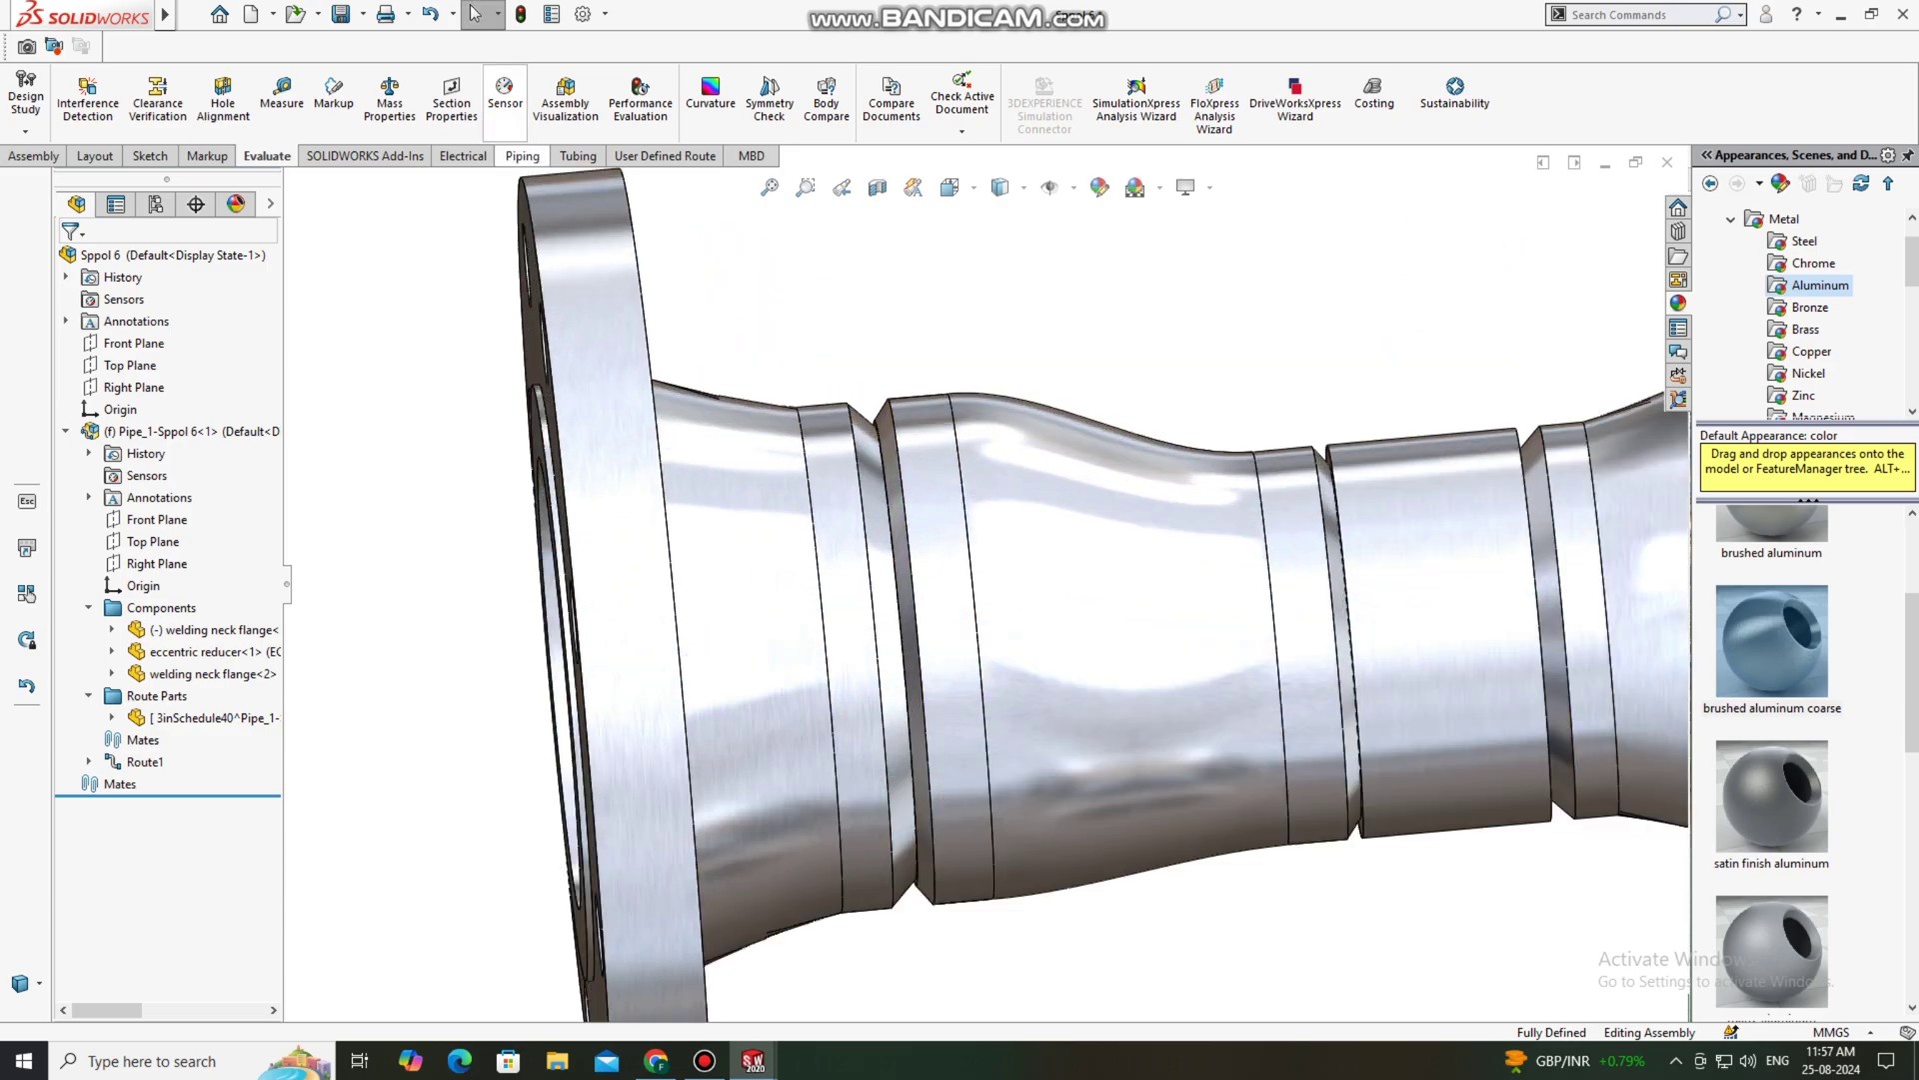
pyautogui.click(33, 156)
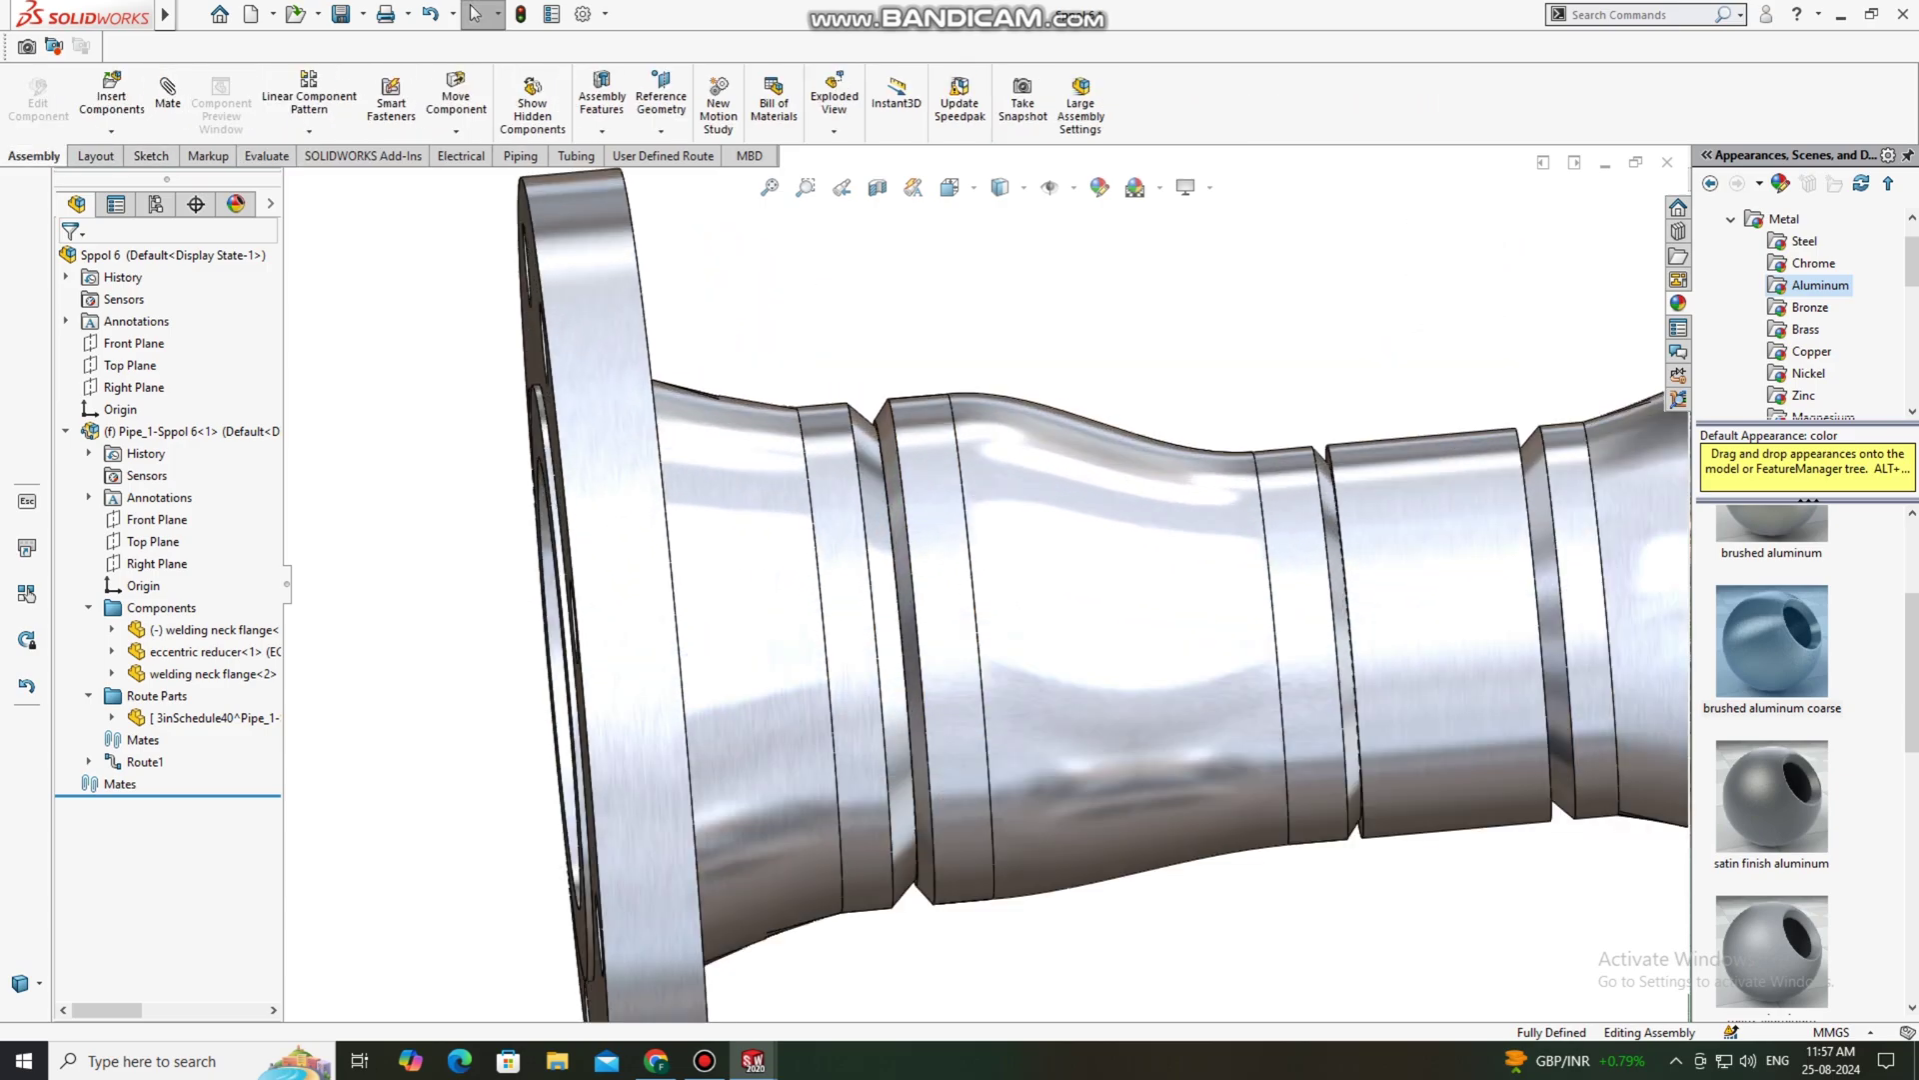
pyautogui.click(602, 100)
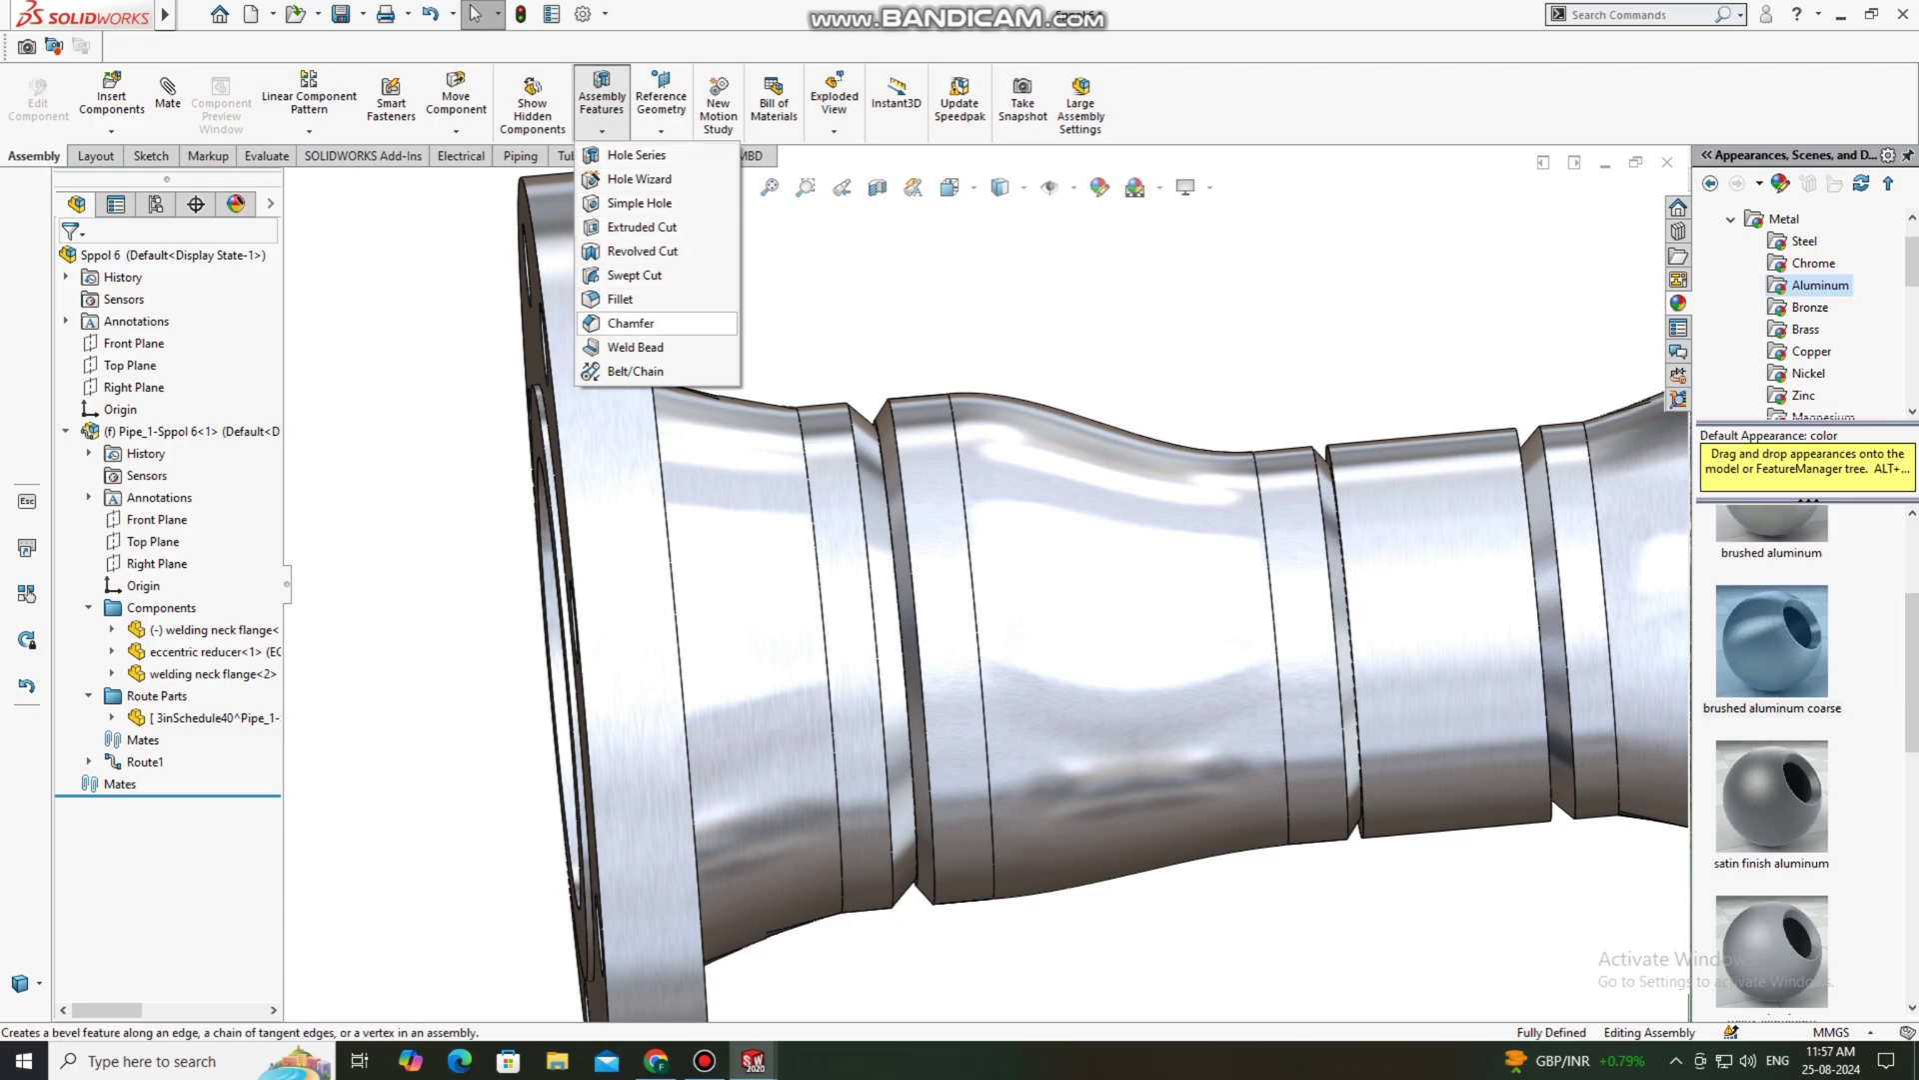
pyautogui.click(636, 347)
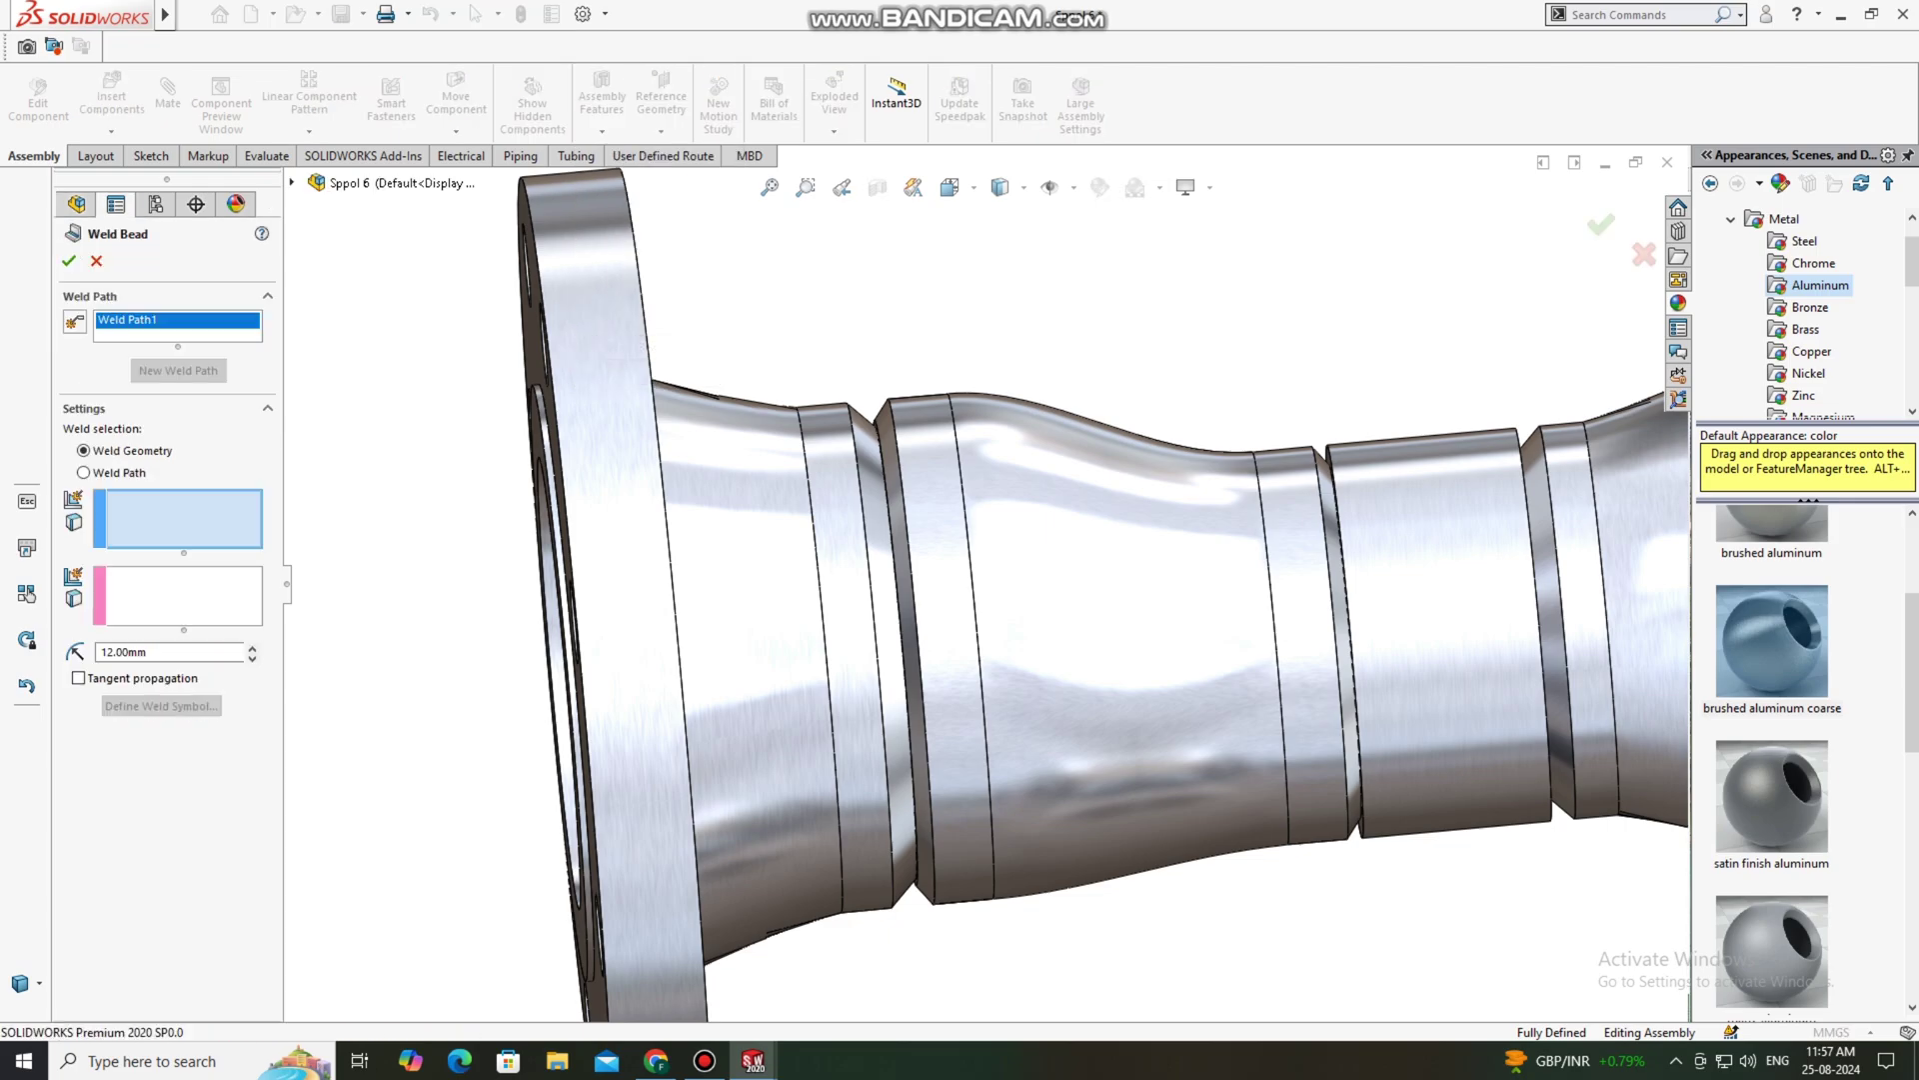
pyautogui.click(84, 473)
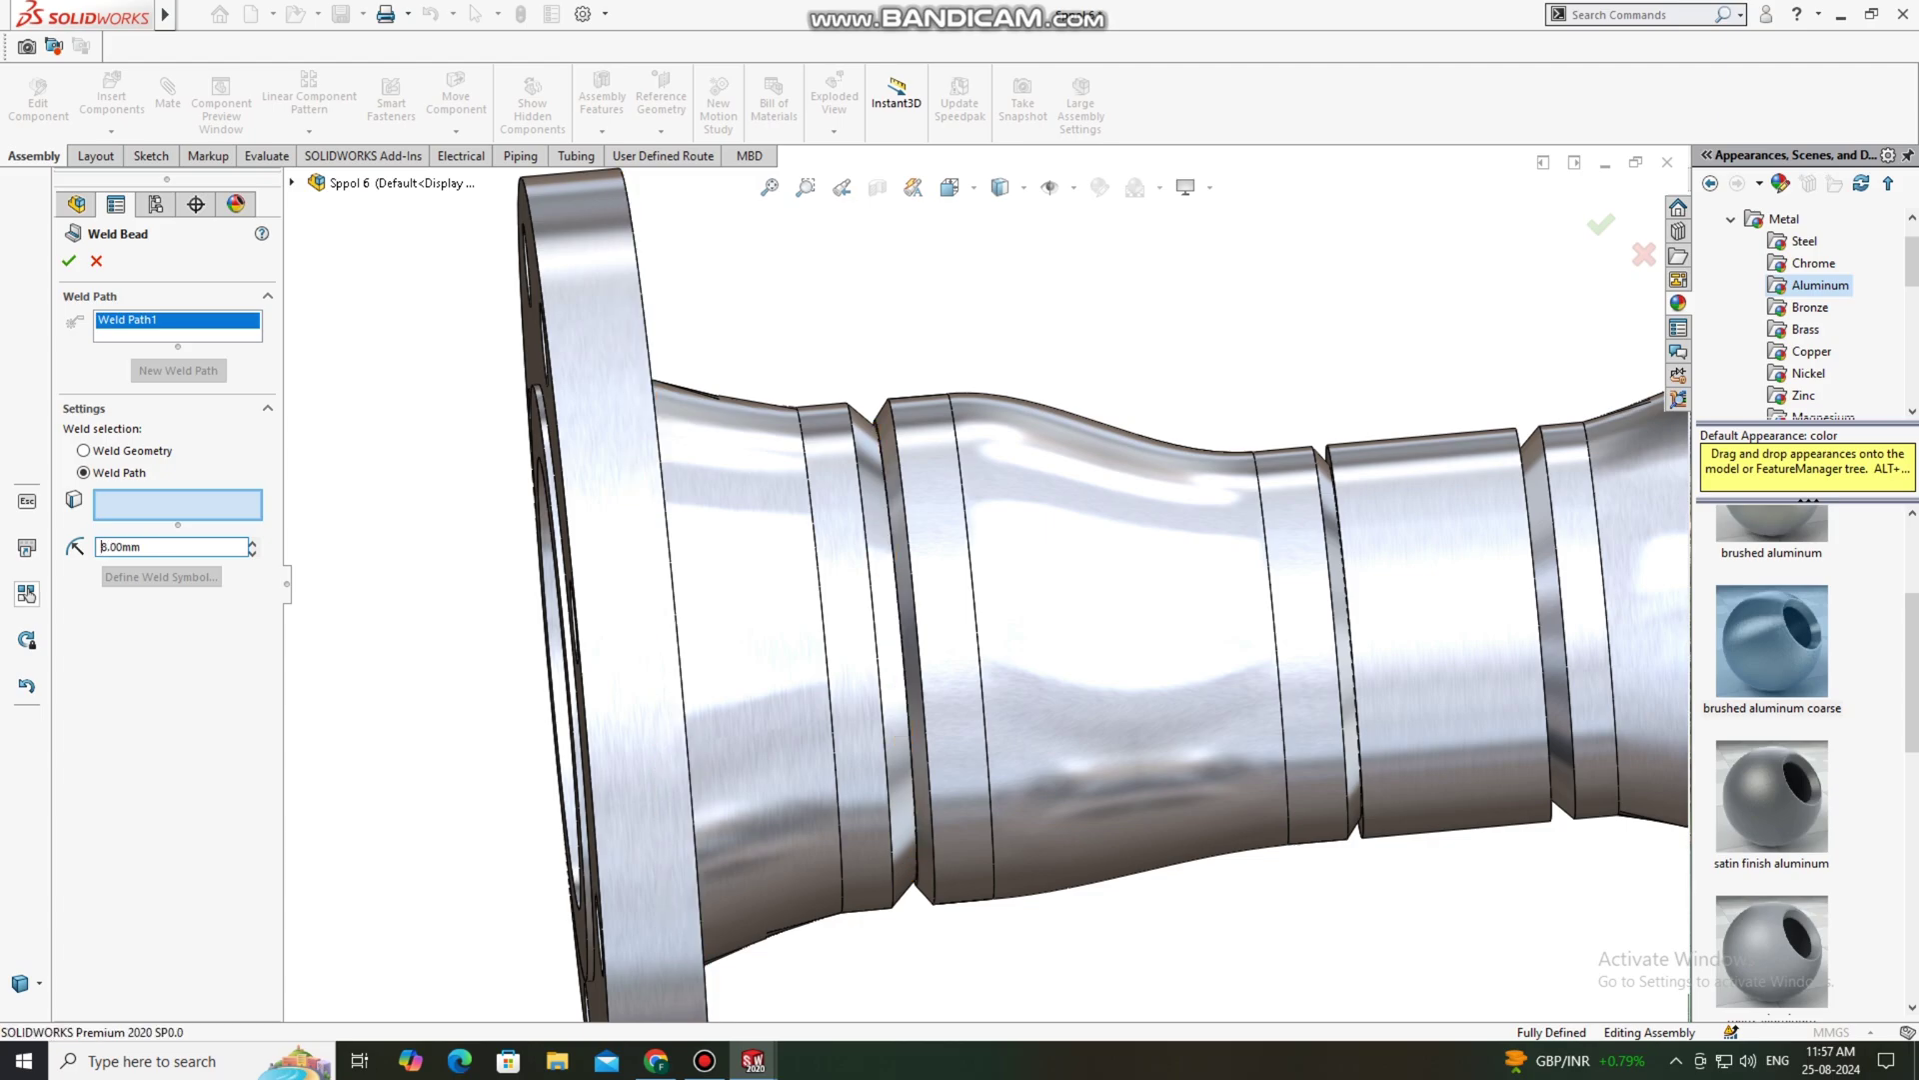
pyautogui.click(899, 650)
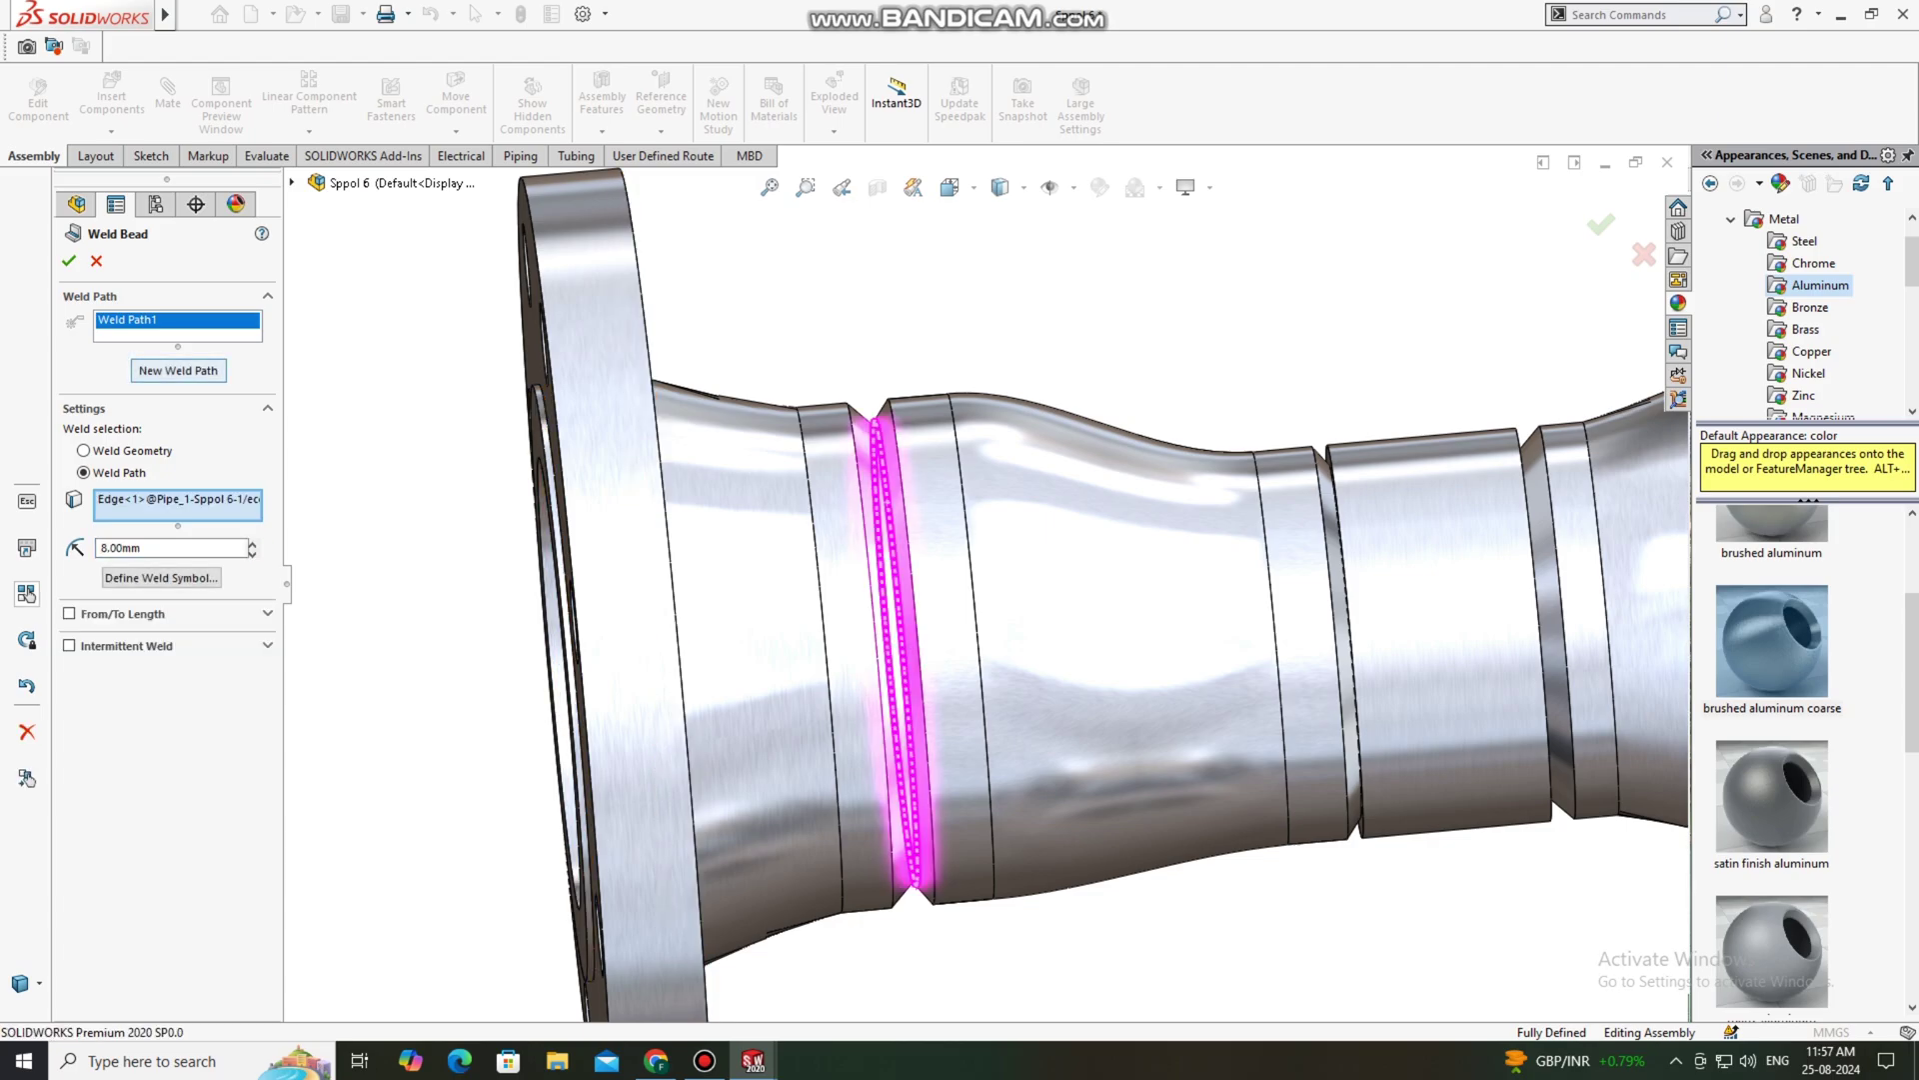
# Step: Add two more 8 mm weld paths at the reducer-to-pipe and pipe-to-NPS3-flange joints, and create the beads
pyautogui.click(178, 371)
pyautogui.moveTo(1239, 599); pyautogui.dragTo(1364, 585, button='middle')
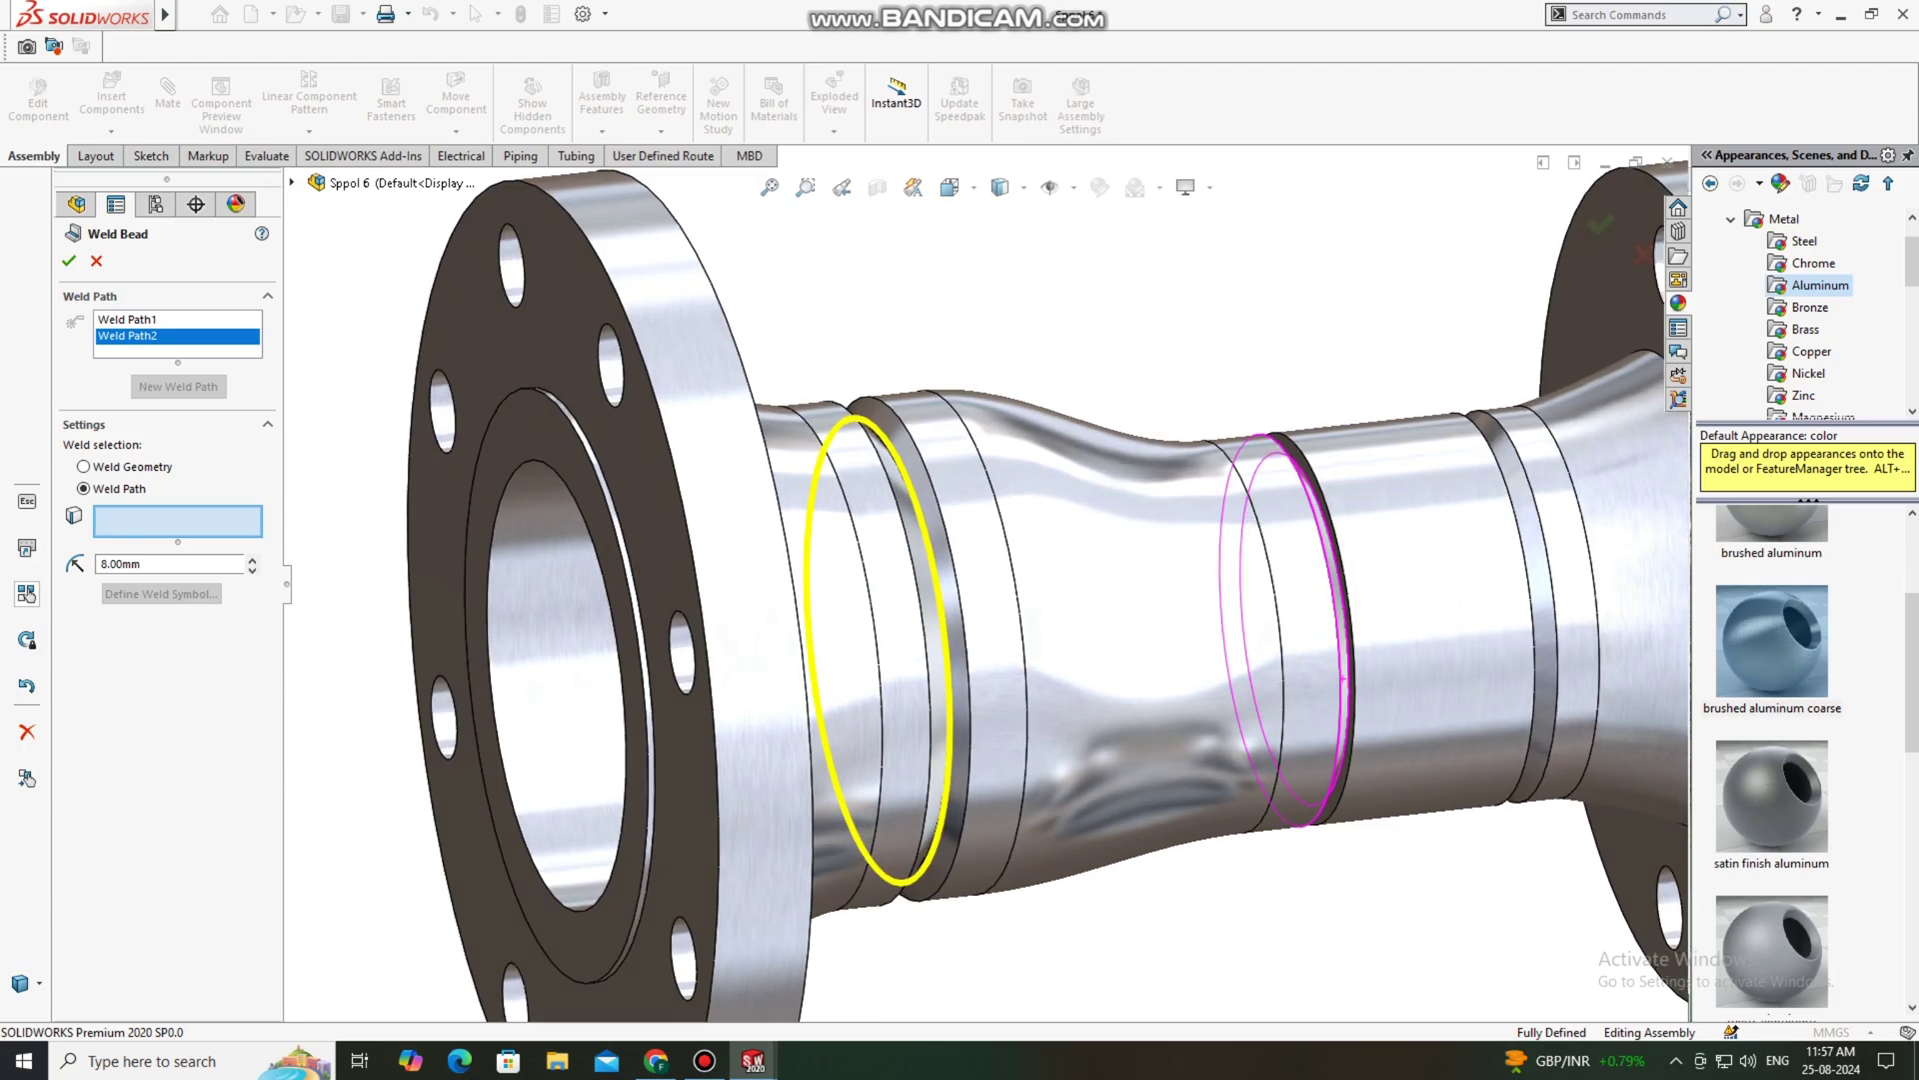
pyautogui.scroll(-3, 1369, 582)
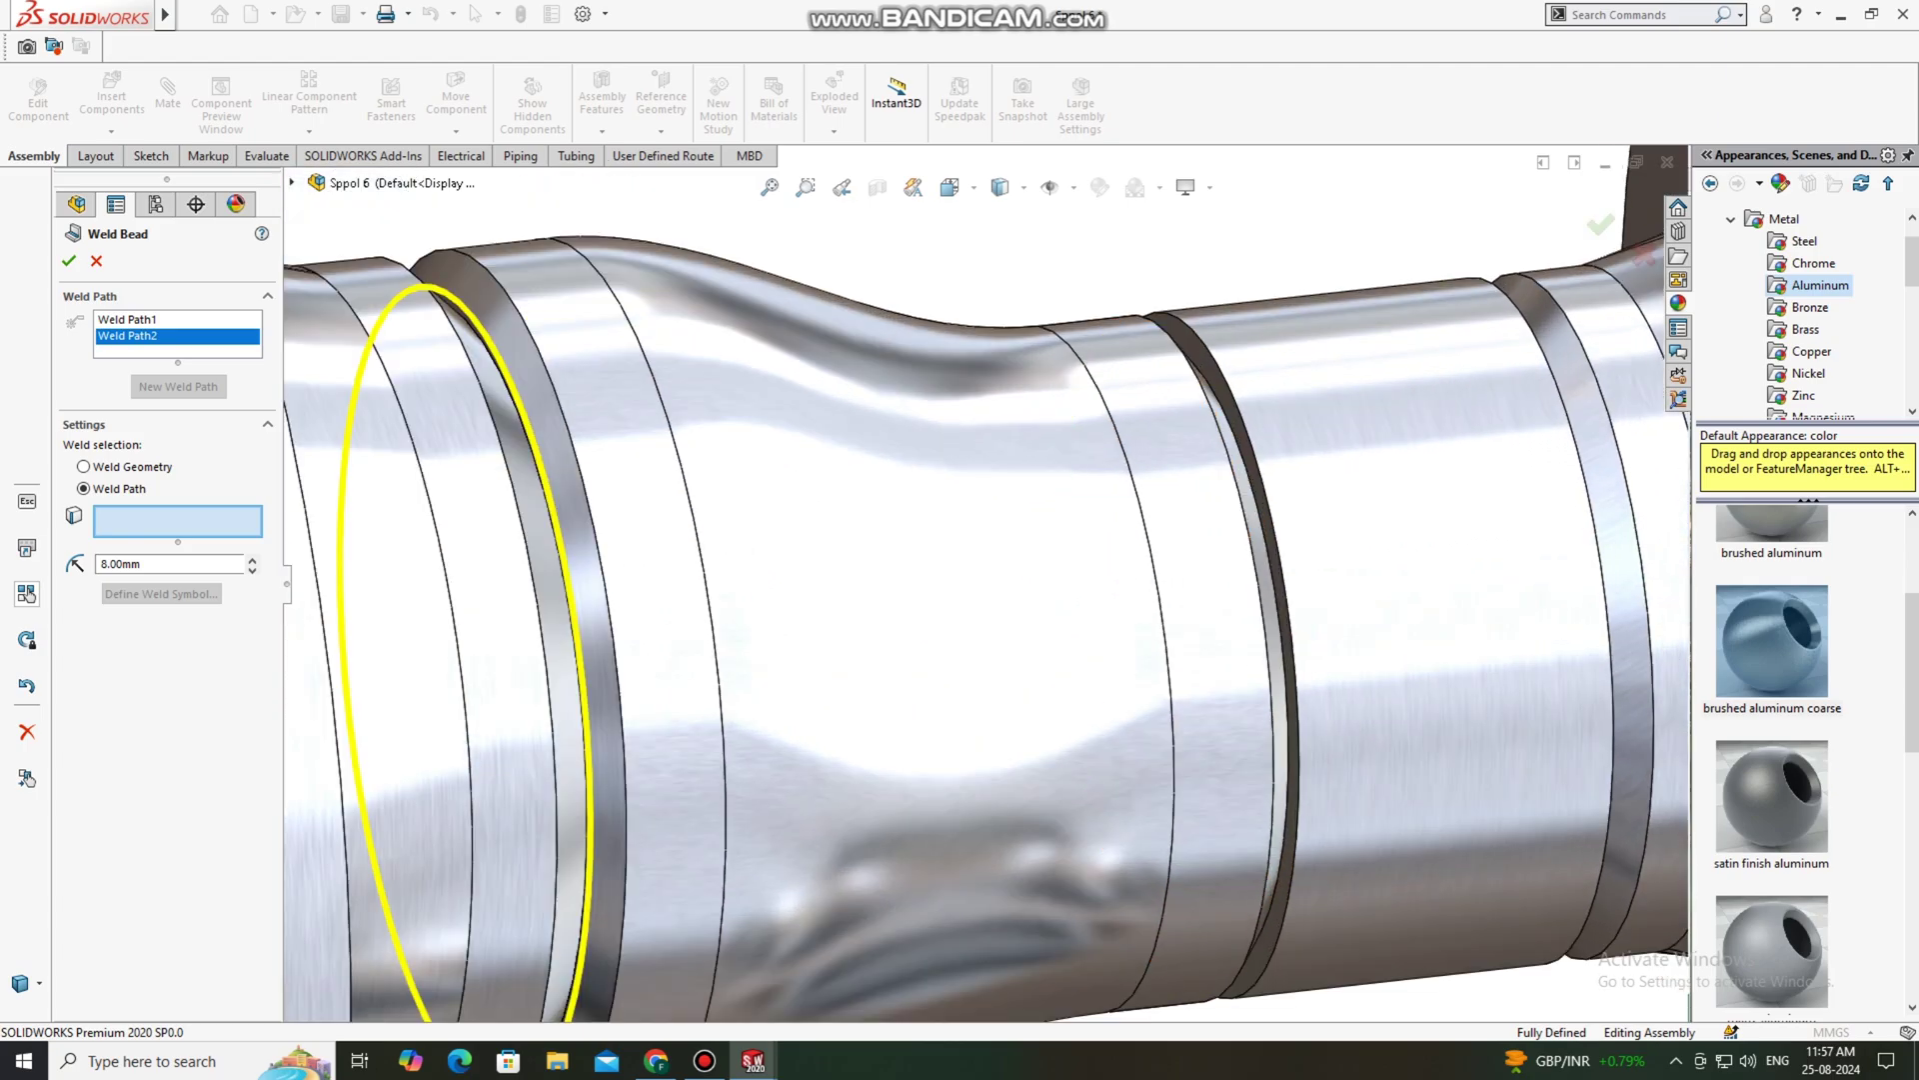
pyautogui.click(1264, 640)
pyautogui.scroll(2, 1265, 640)
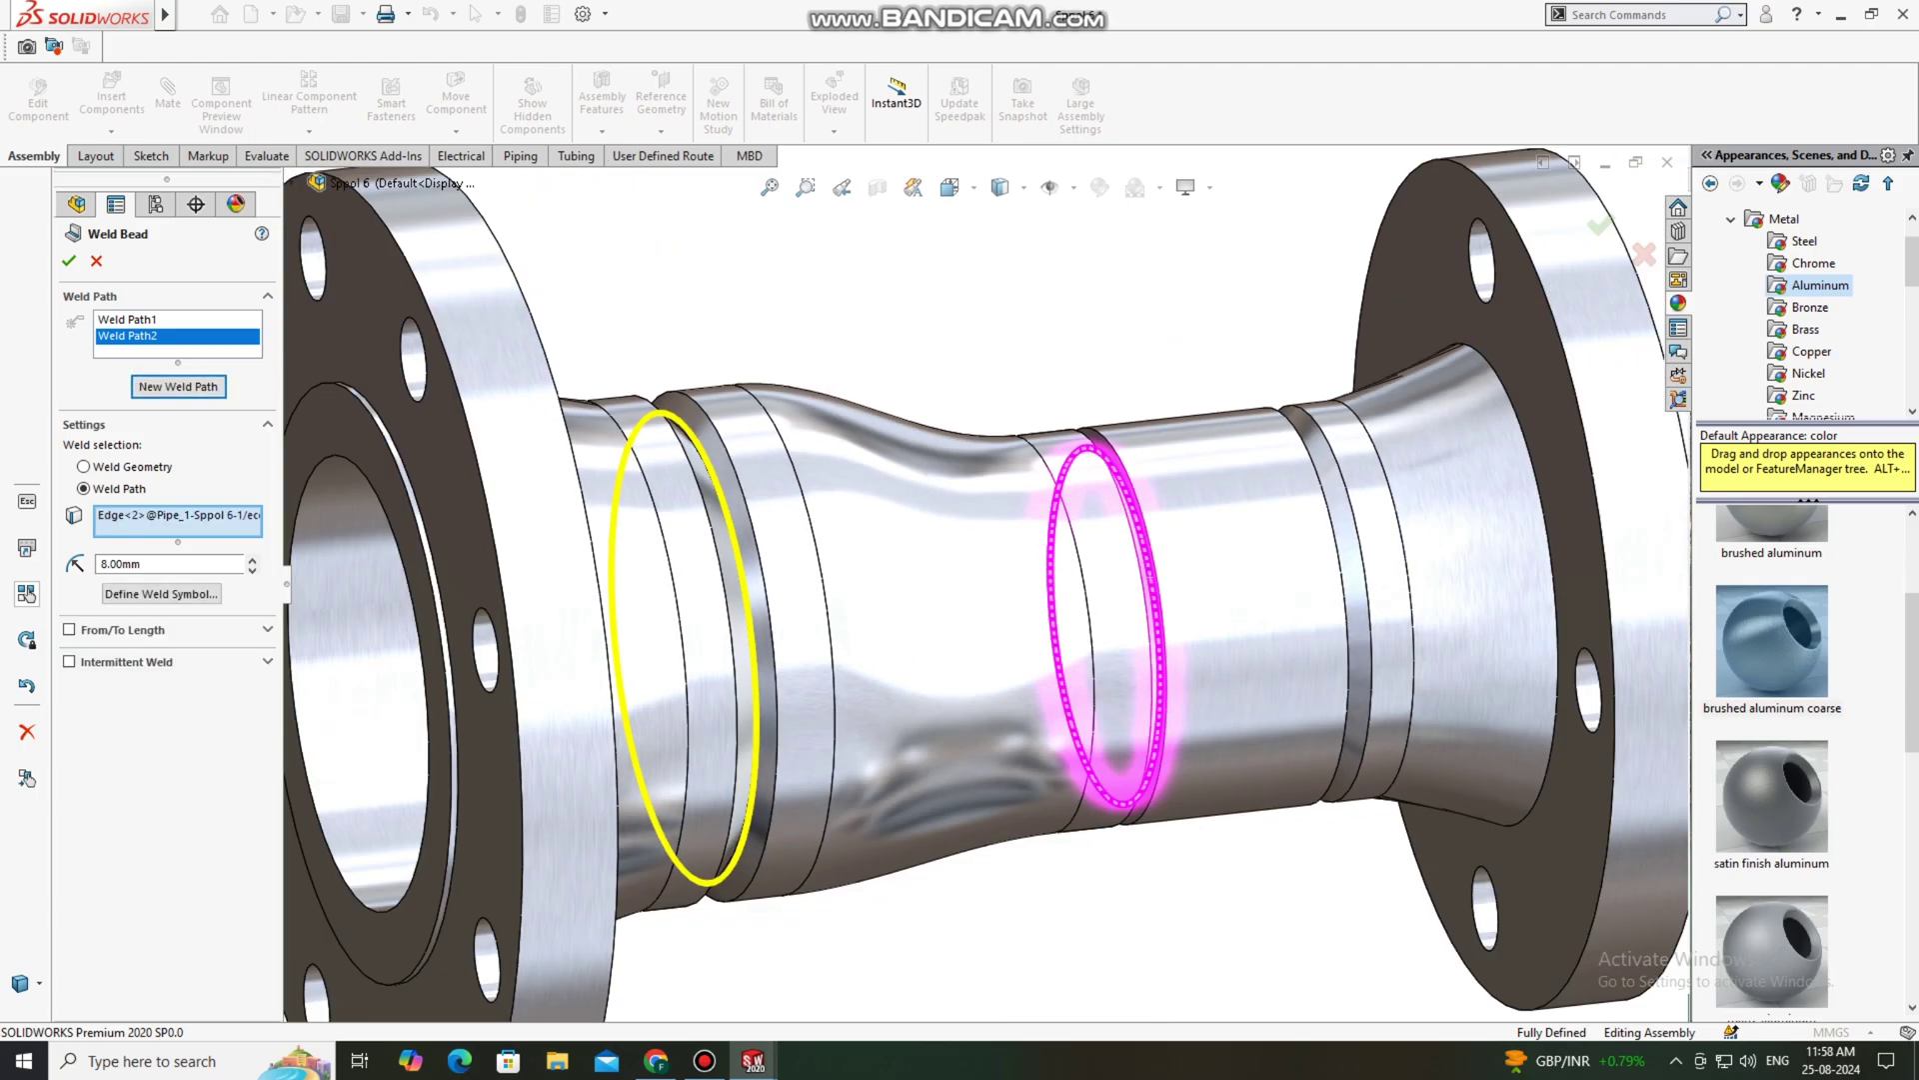
pyautogui.click(178, 386)
pyautogui.scroll(-2, 1200, 600)
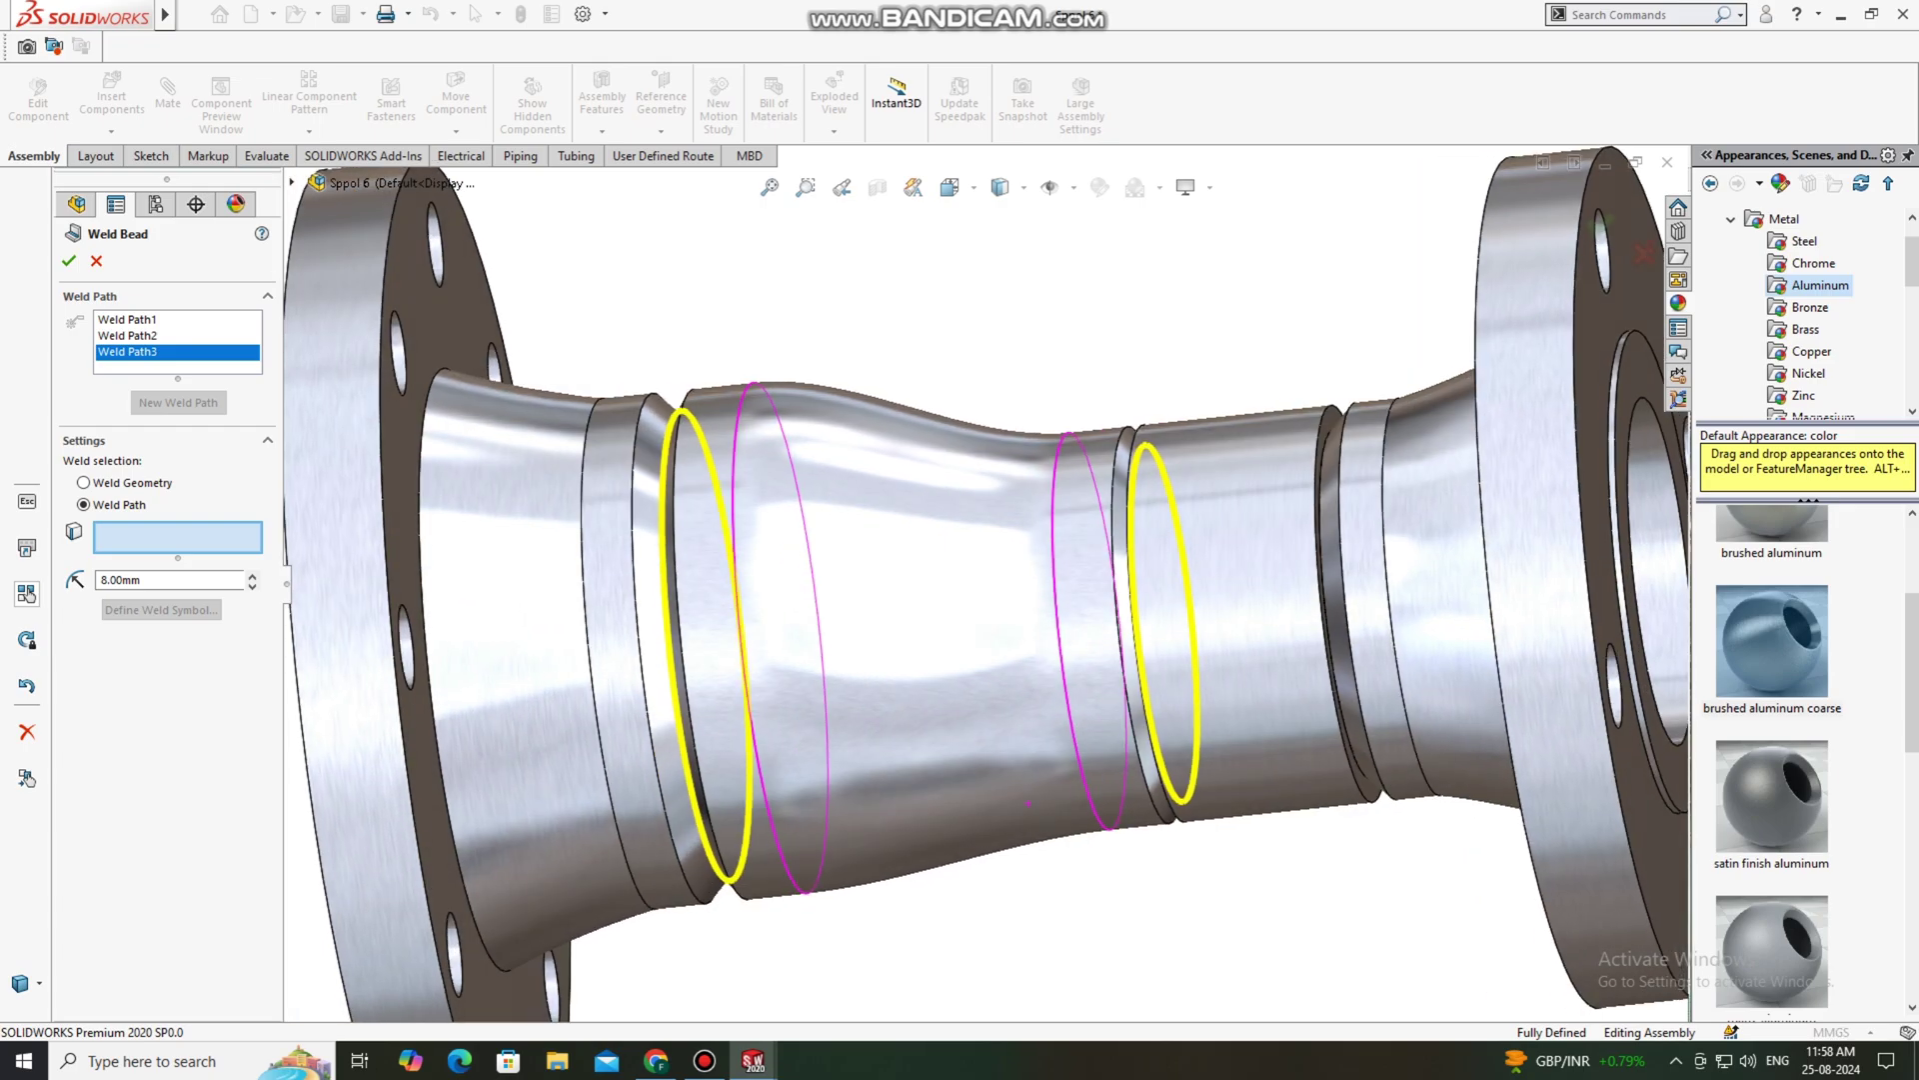
pyautogui.click(1330, 632)
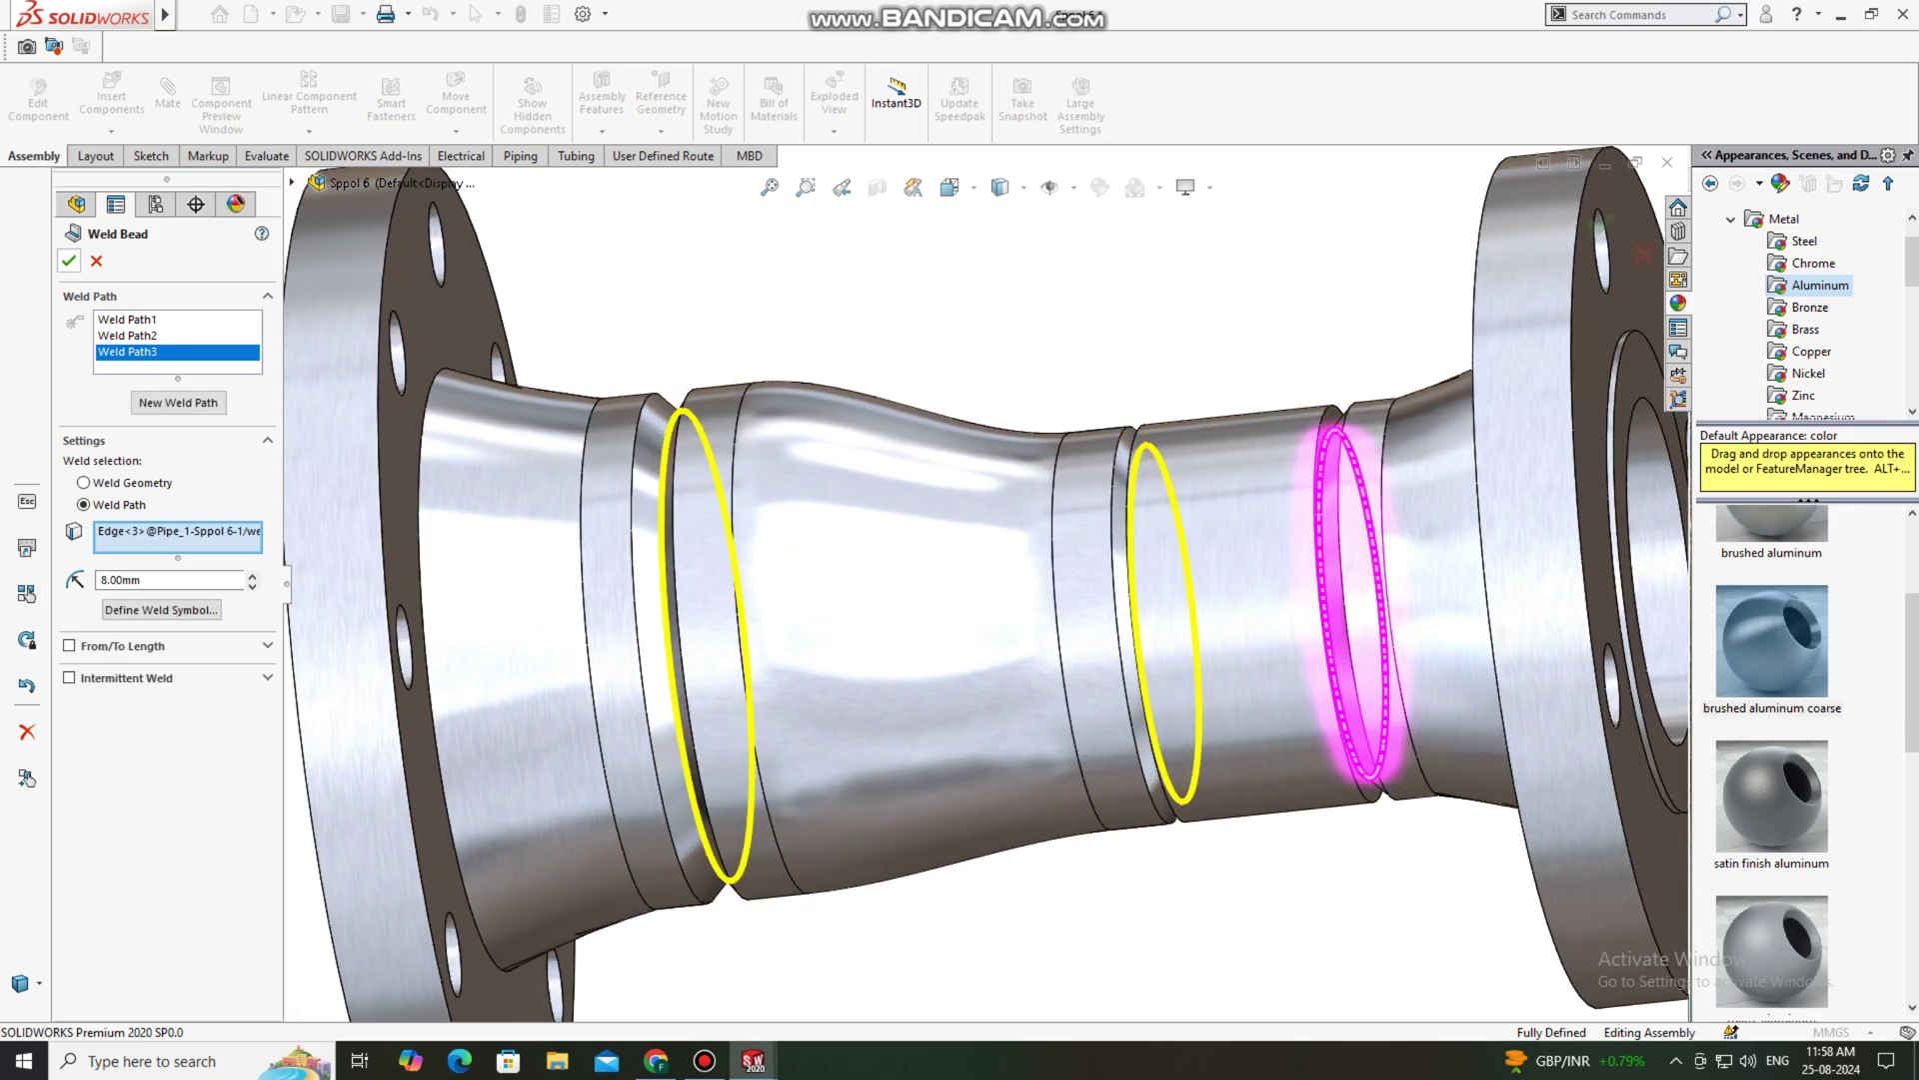
pyautogui.click(69, 261)
pyautogui.click(1159, 899)
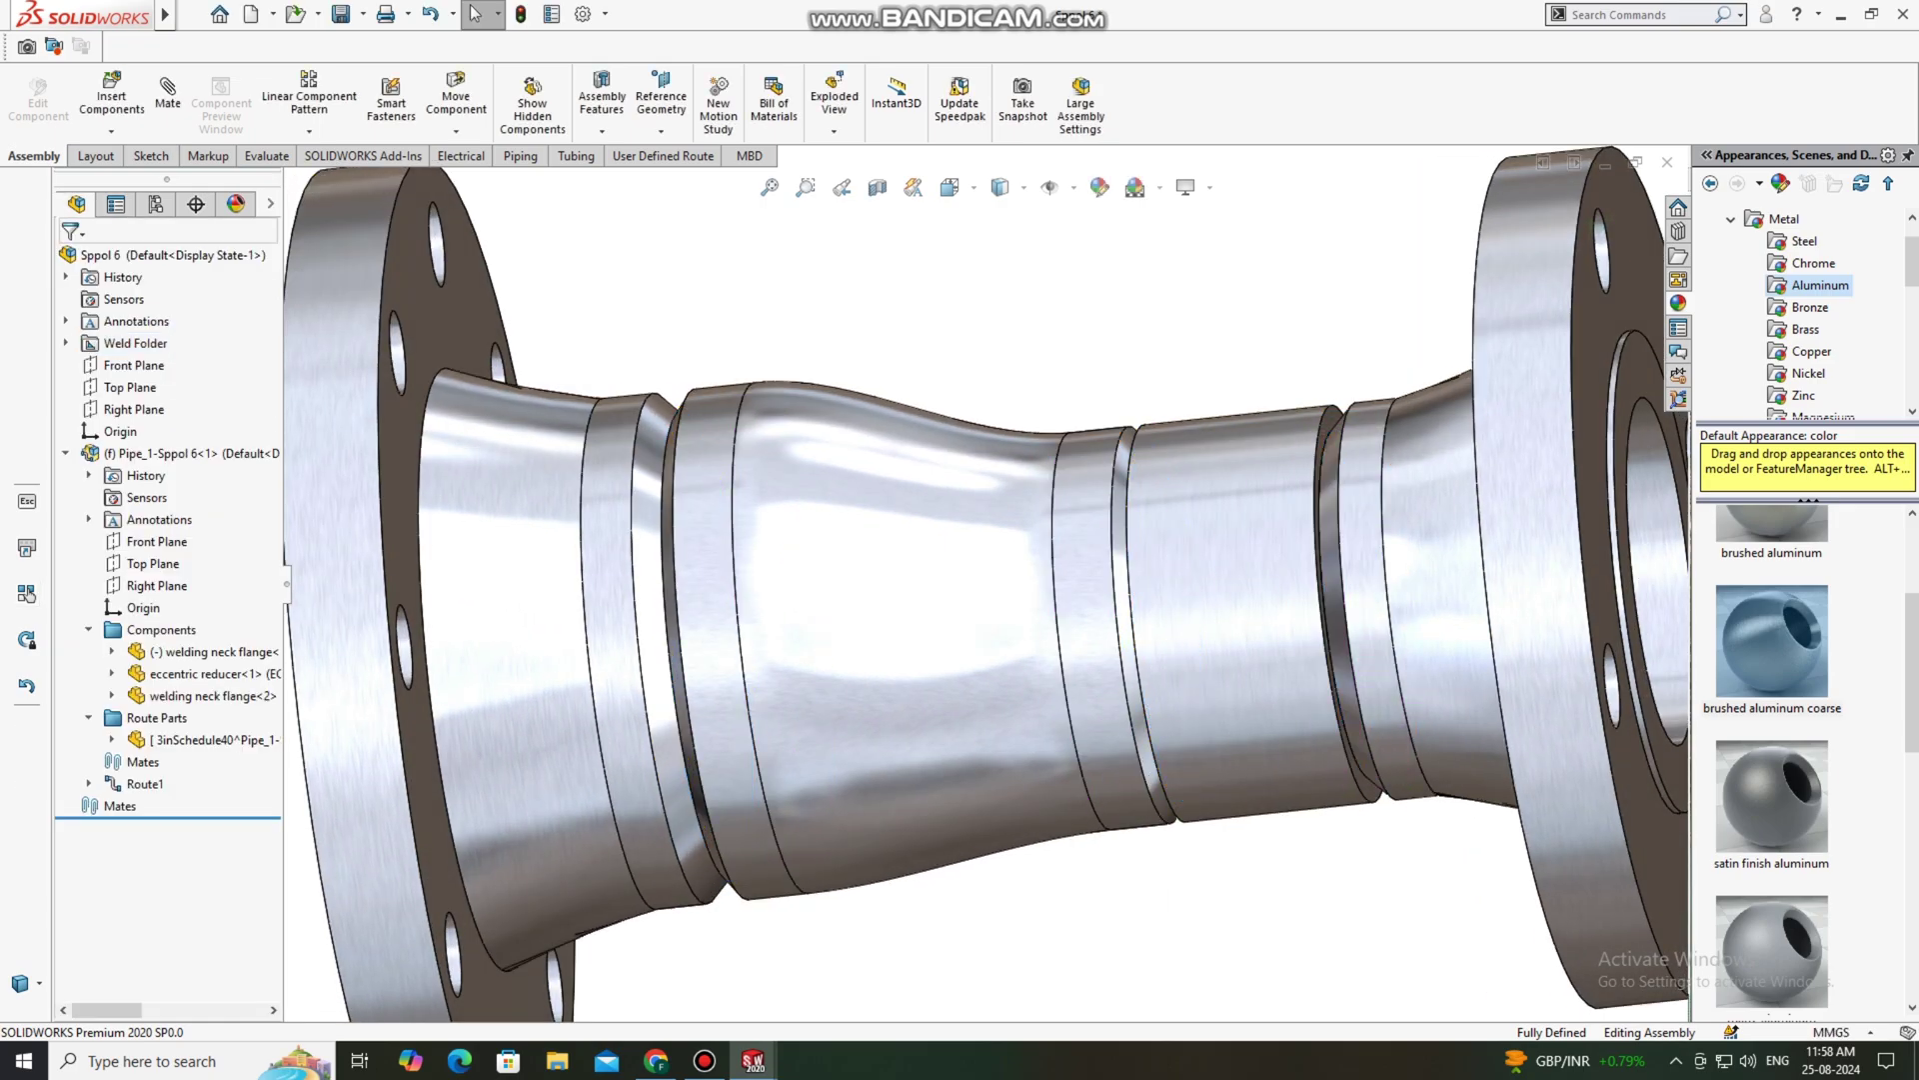
# Step: Show the cosmetic welds around the spool's joints, and undo the 8 mm weld beads
pyautogui.scroll(2, 960, 559)
pyautogui.moveTo(950, 590); pyautogui.dragTo(1100, 600, button='middle')
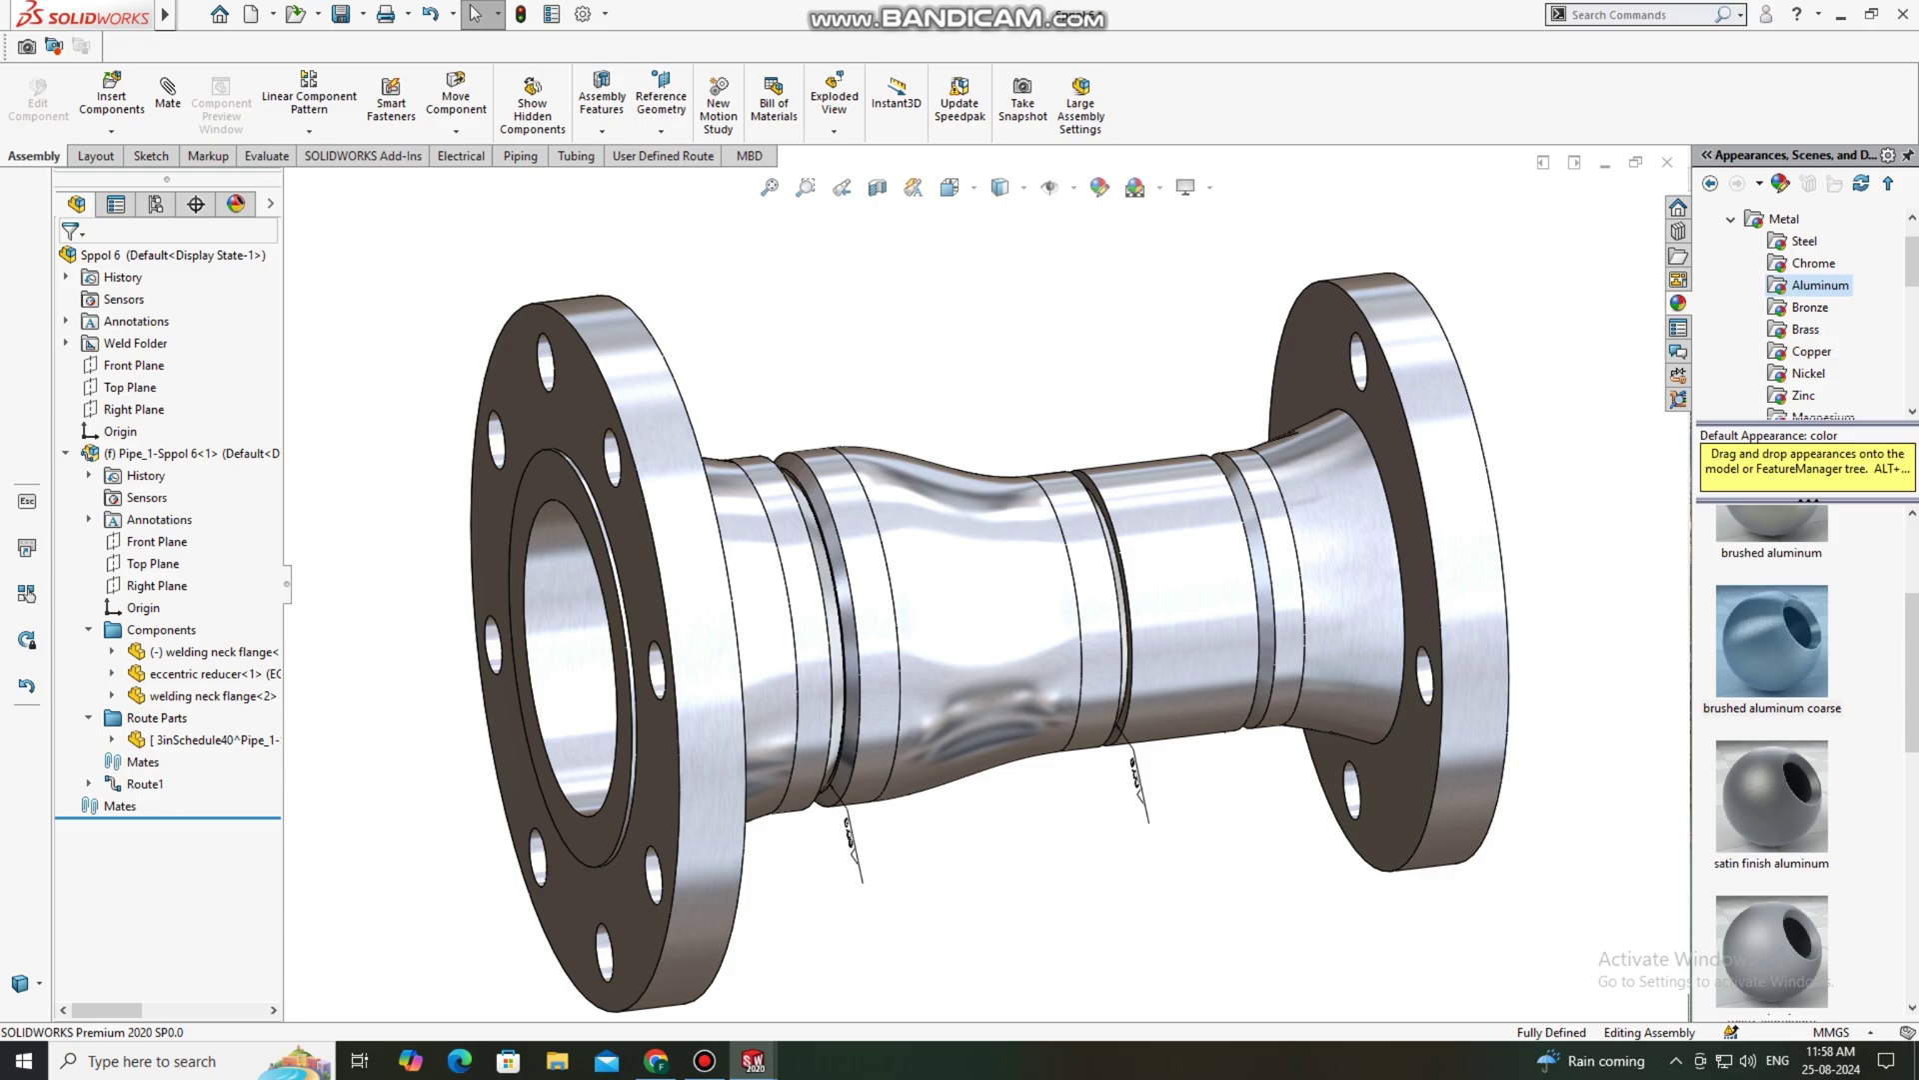
pyautogui.rightClick(148, 343)
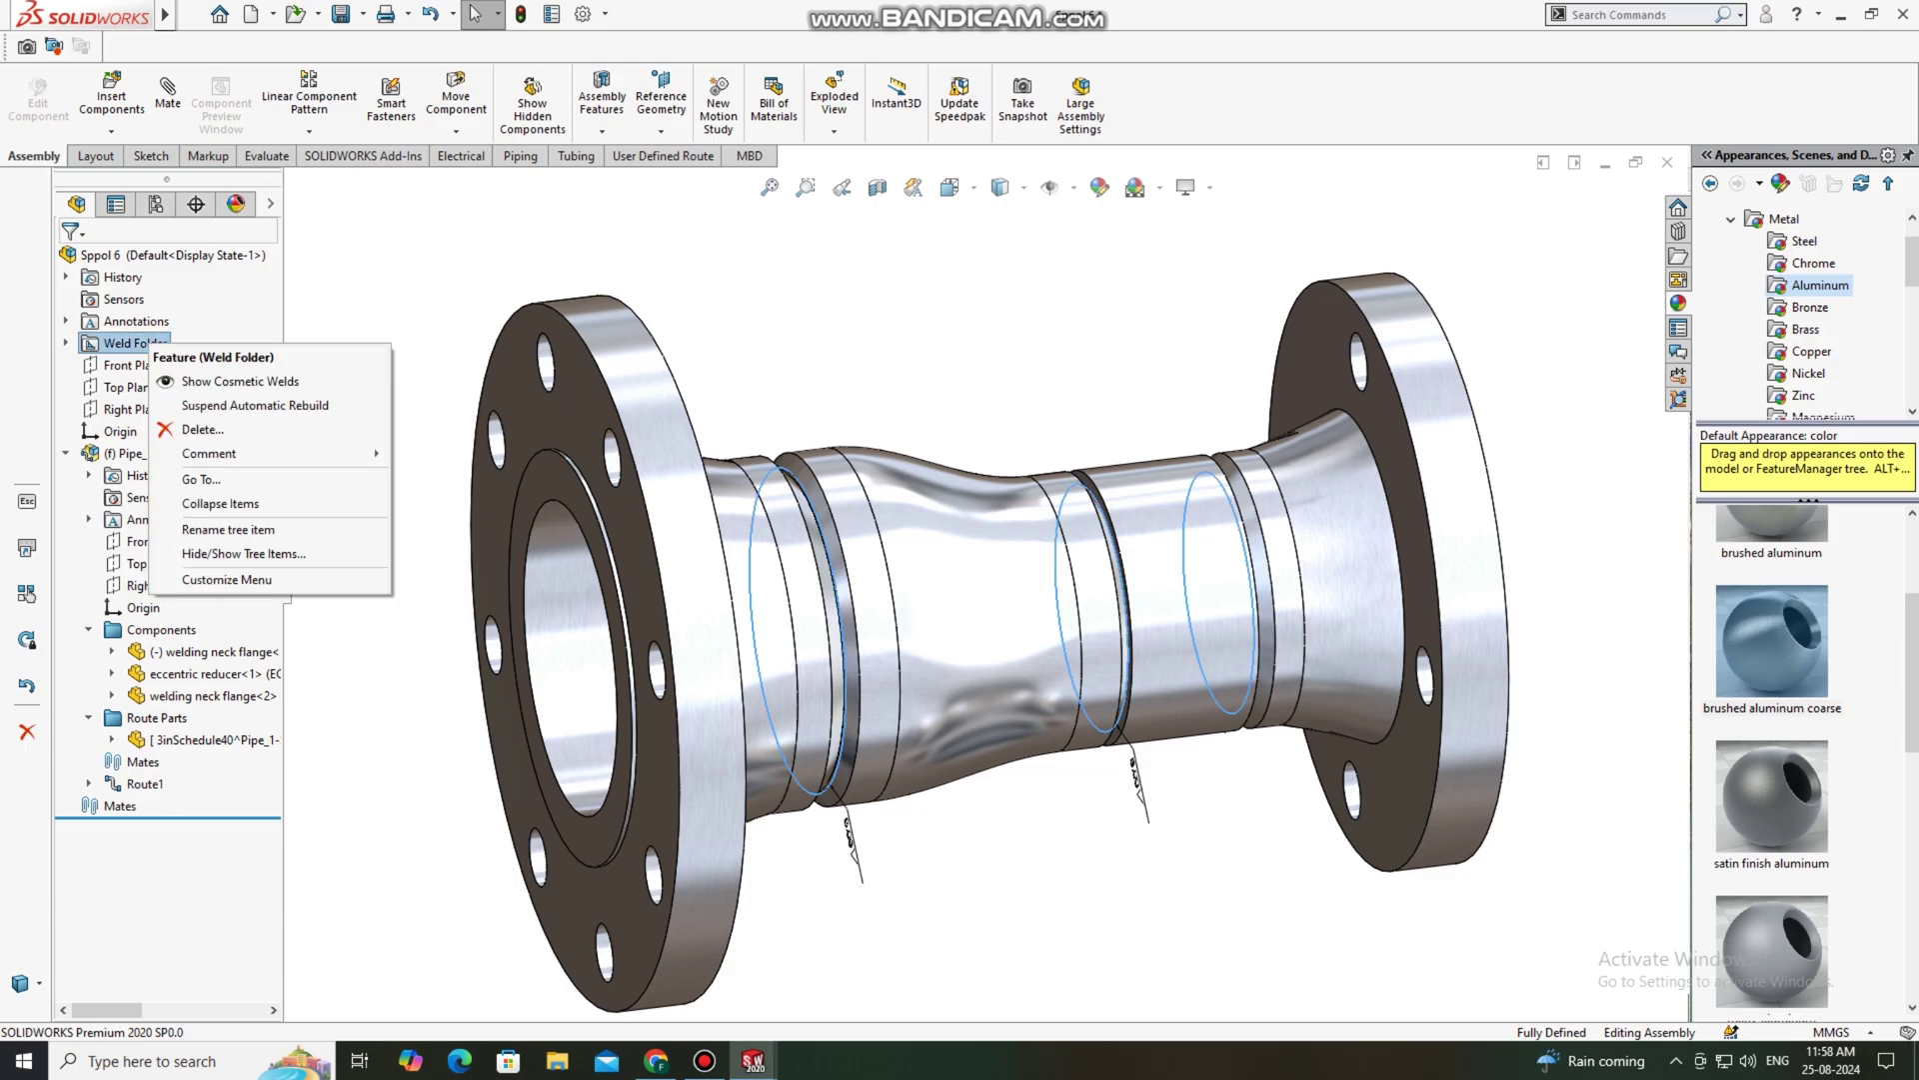
pyautogui.click(227, 382)
pyautogui.click(876, 868)
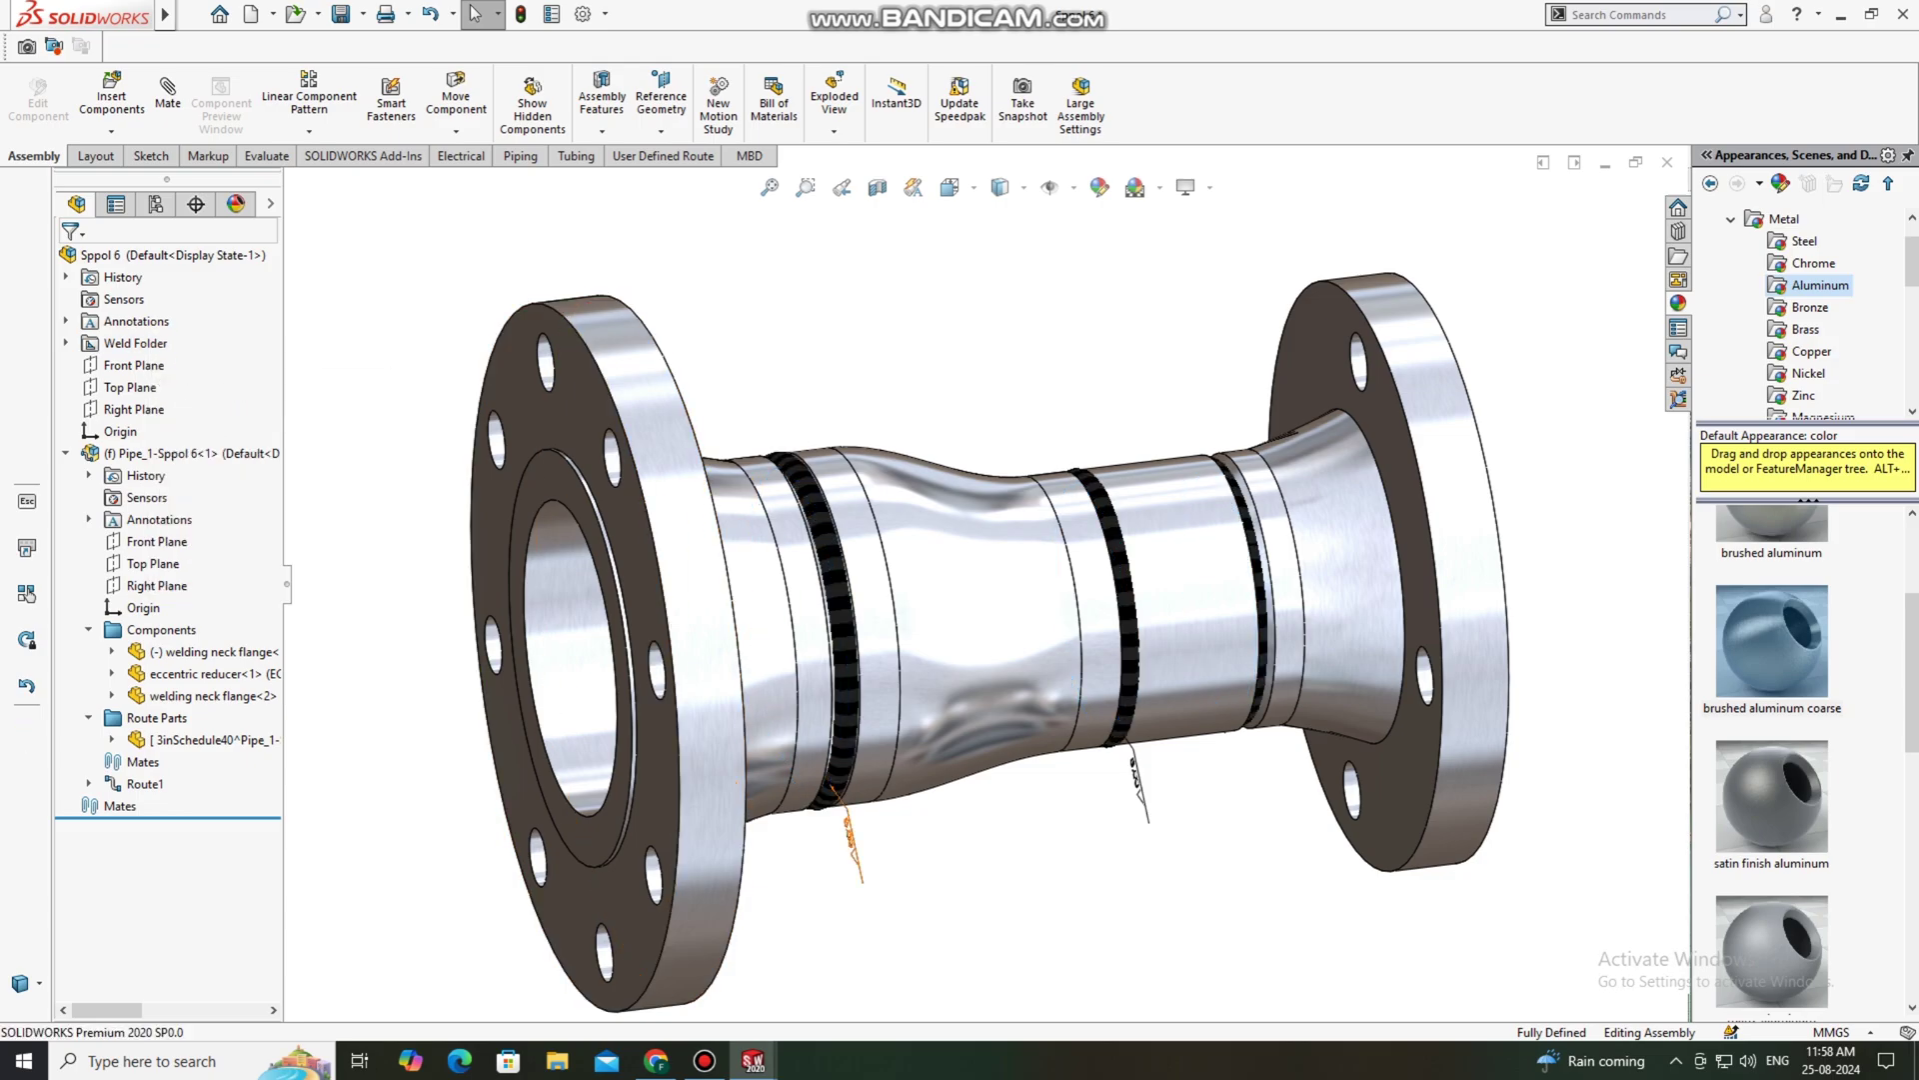
pyautogui.click(857, 861)
pyautogui.scroll(-1, 1069, 906)
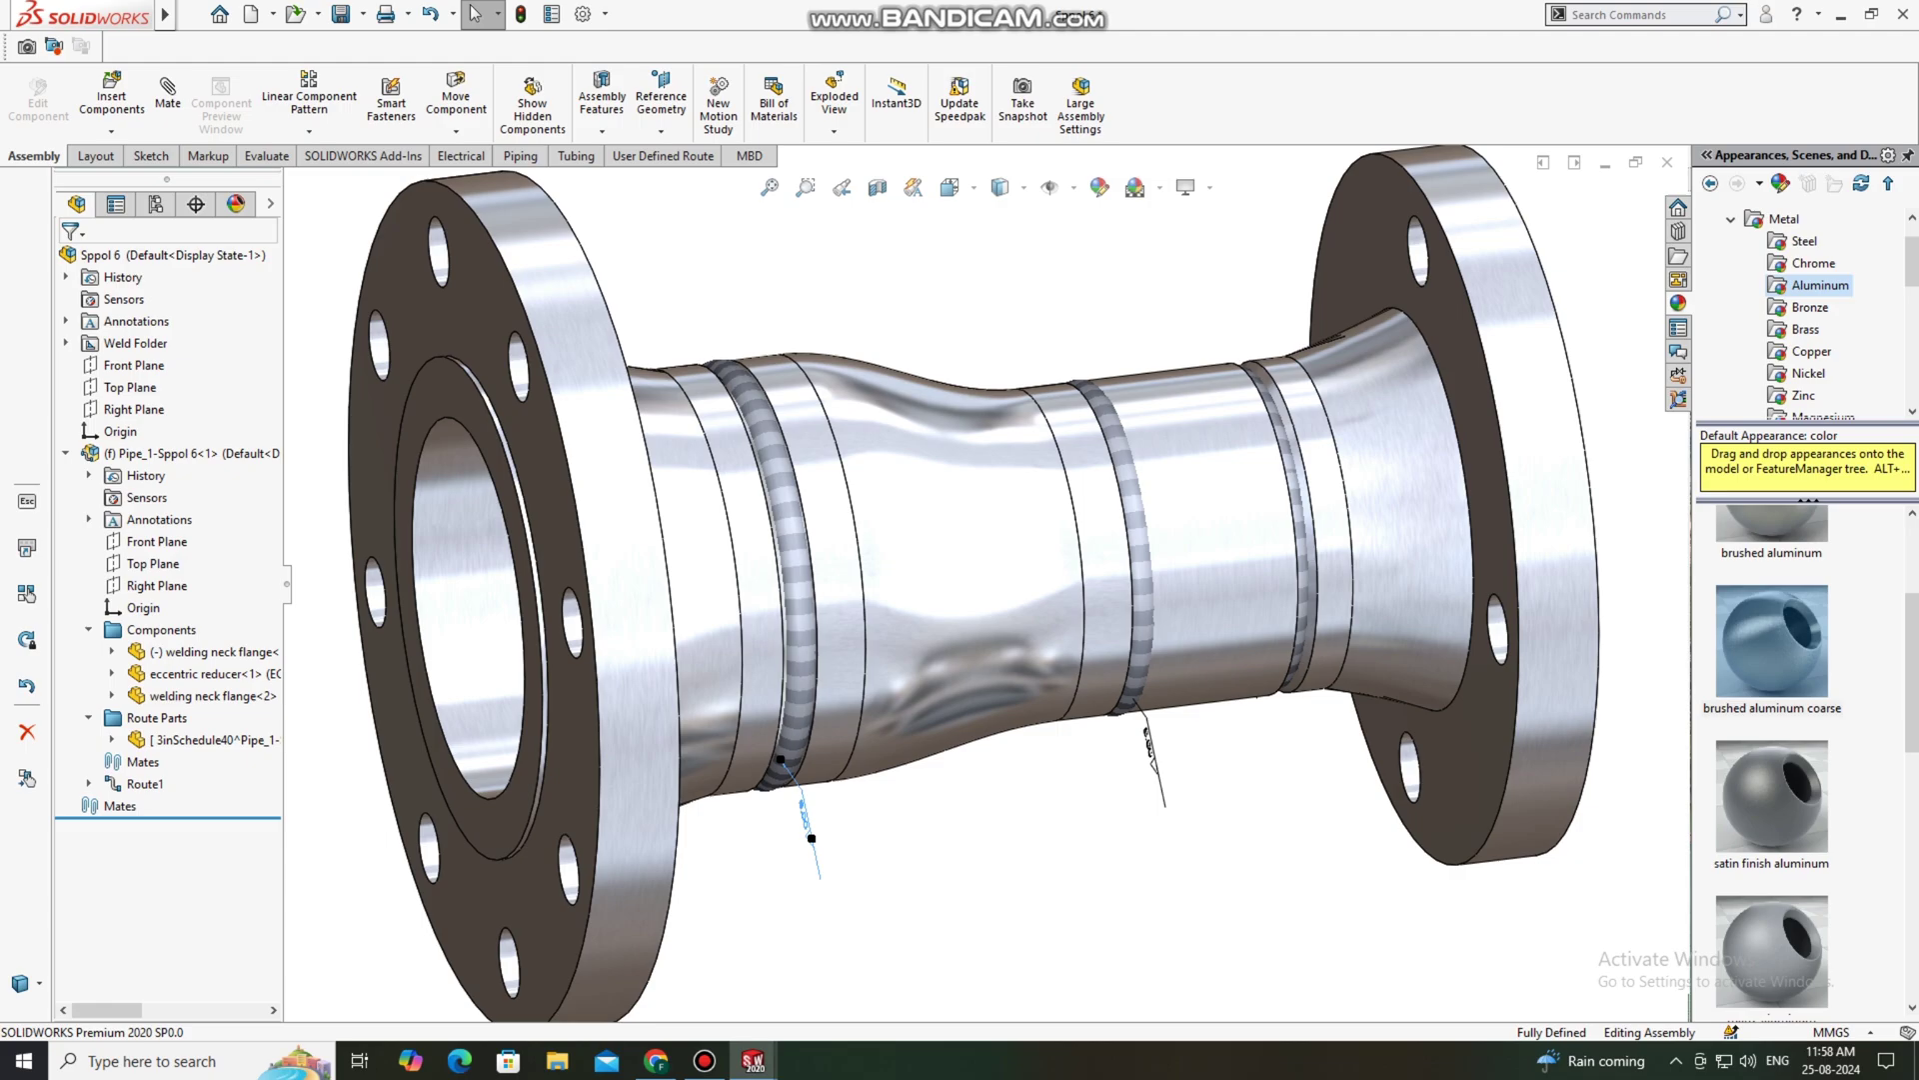
pyautogui.moveTo(944, 735)
pyautogui.mouseDown(button='middle')
pyautogui.moveTo(589, 685)
pyautogui.moveTo(920, 734)
pyautogui.mouseUp(button='middle')
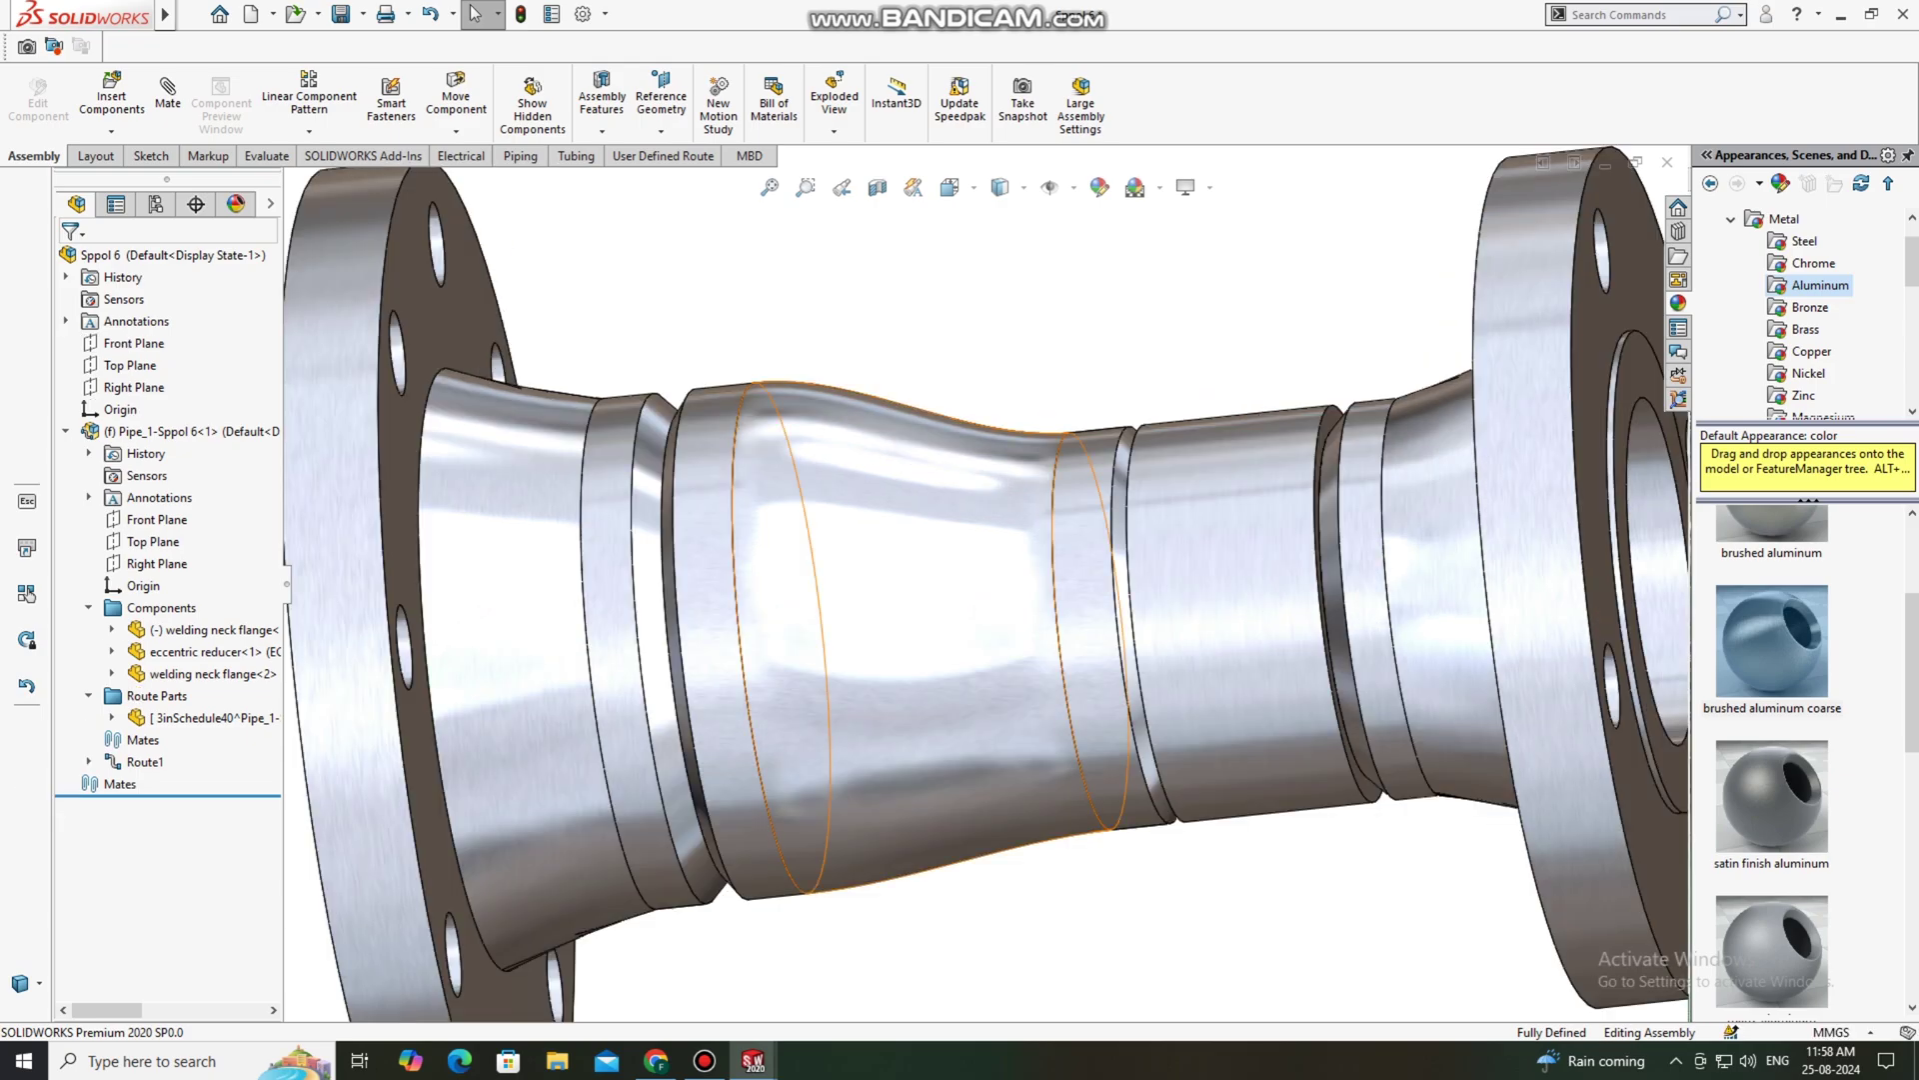
# Step: Start a weld bead by weld path with a 10 mm bead size along the edge at the NPS4 flange-to-reducer joint
pyautogui.moveTo(870, 704); pyautogui.dragTo(1010, 720, button='middle')
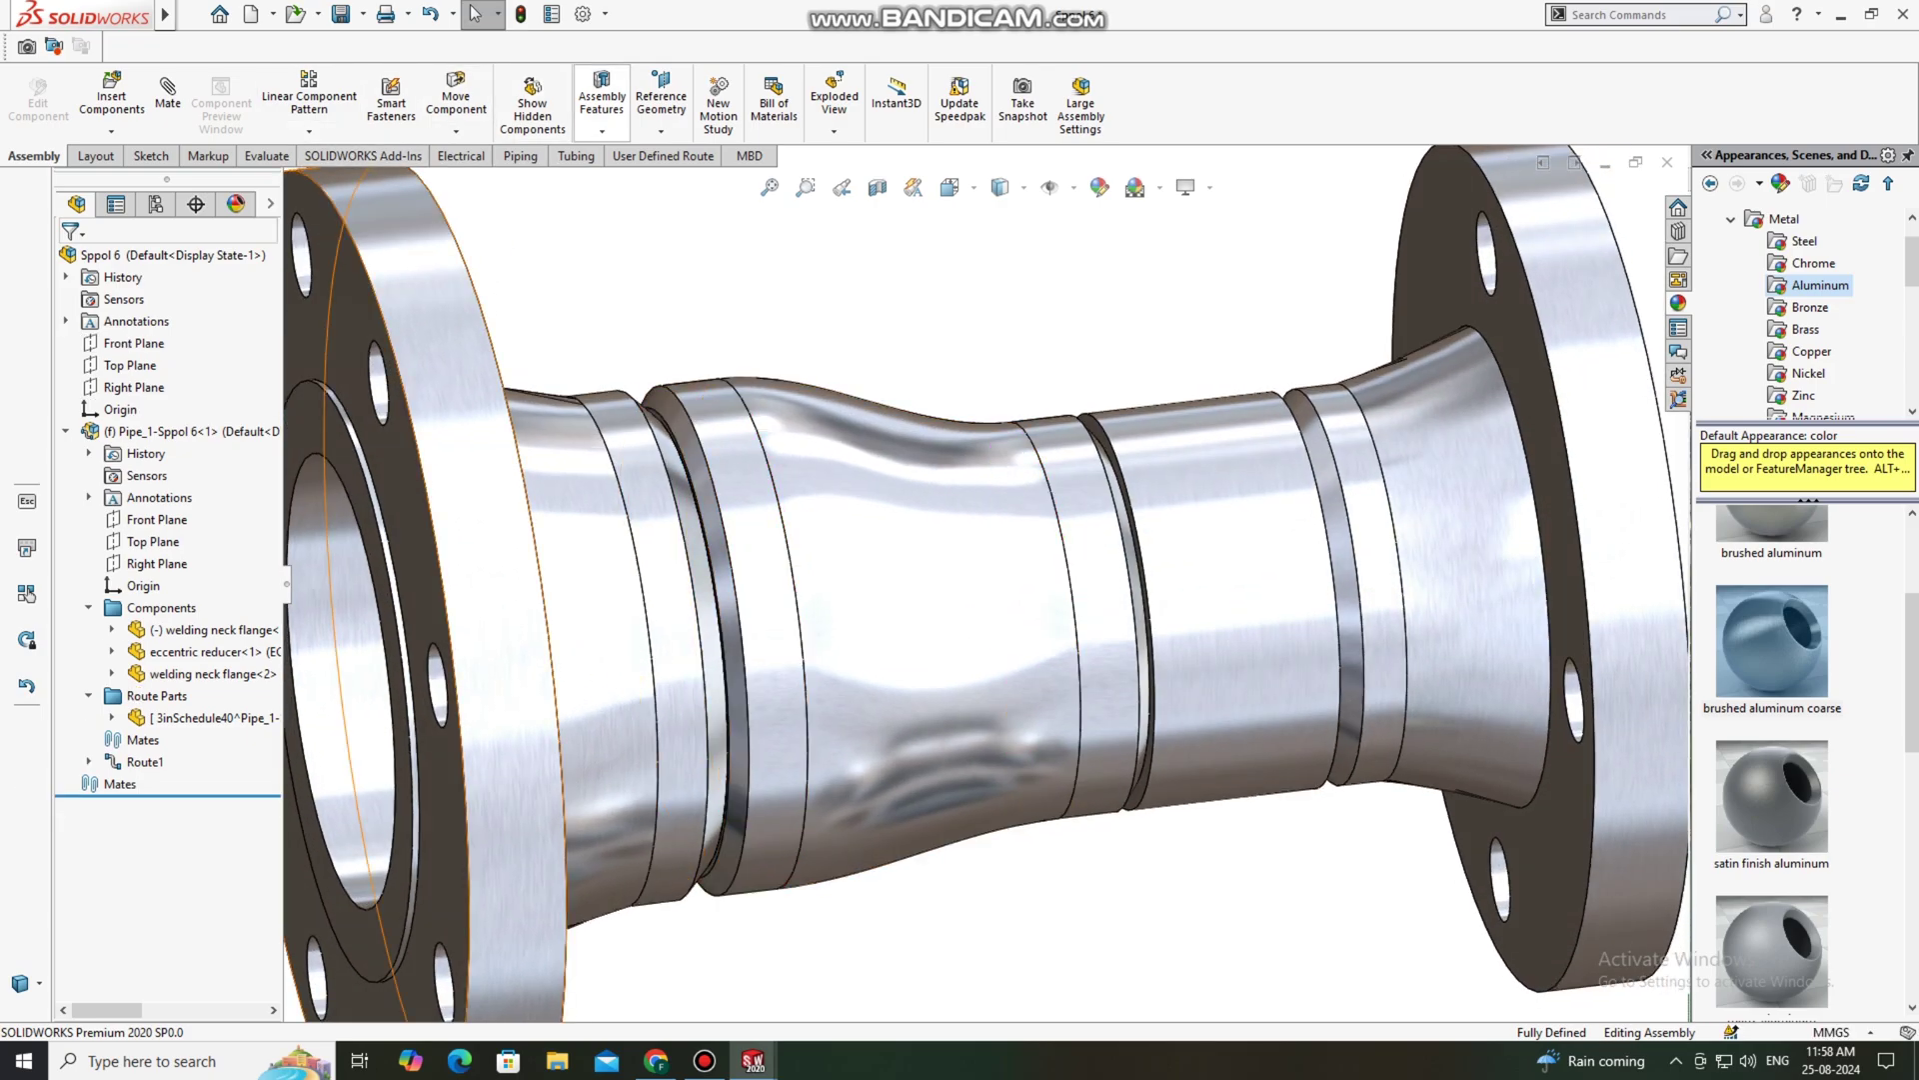
pyautogui.click(602, 118)
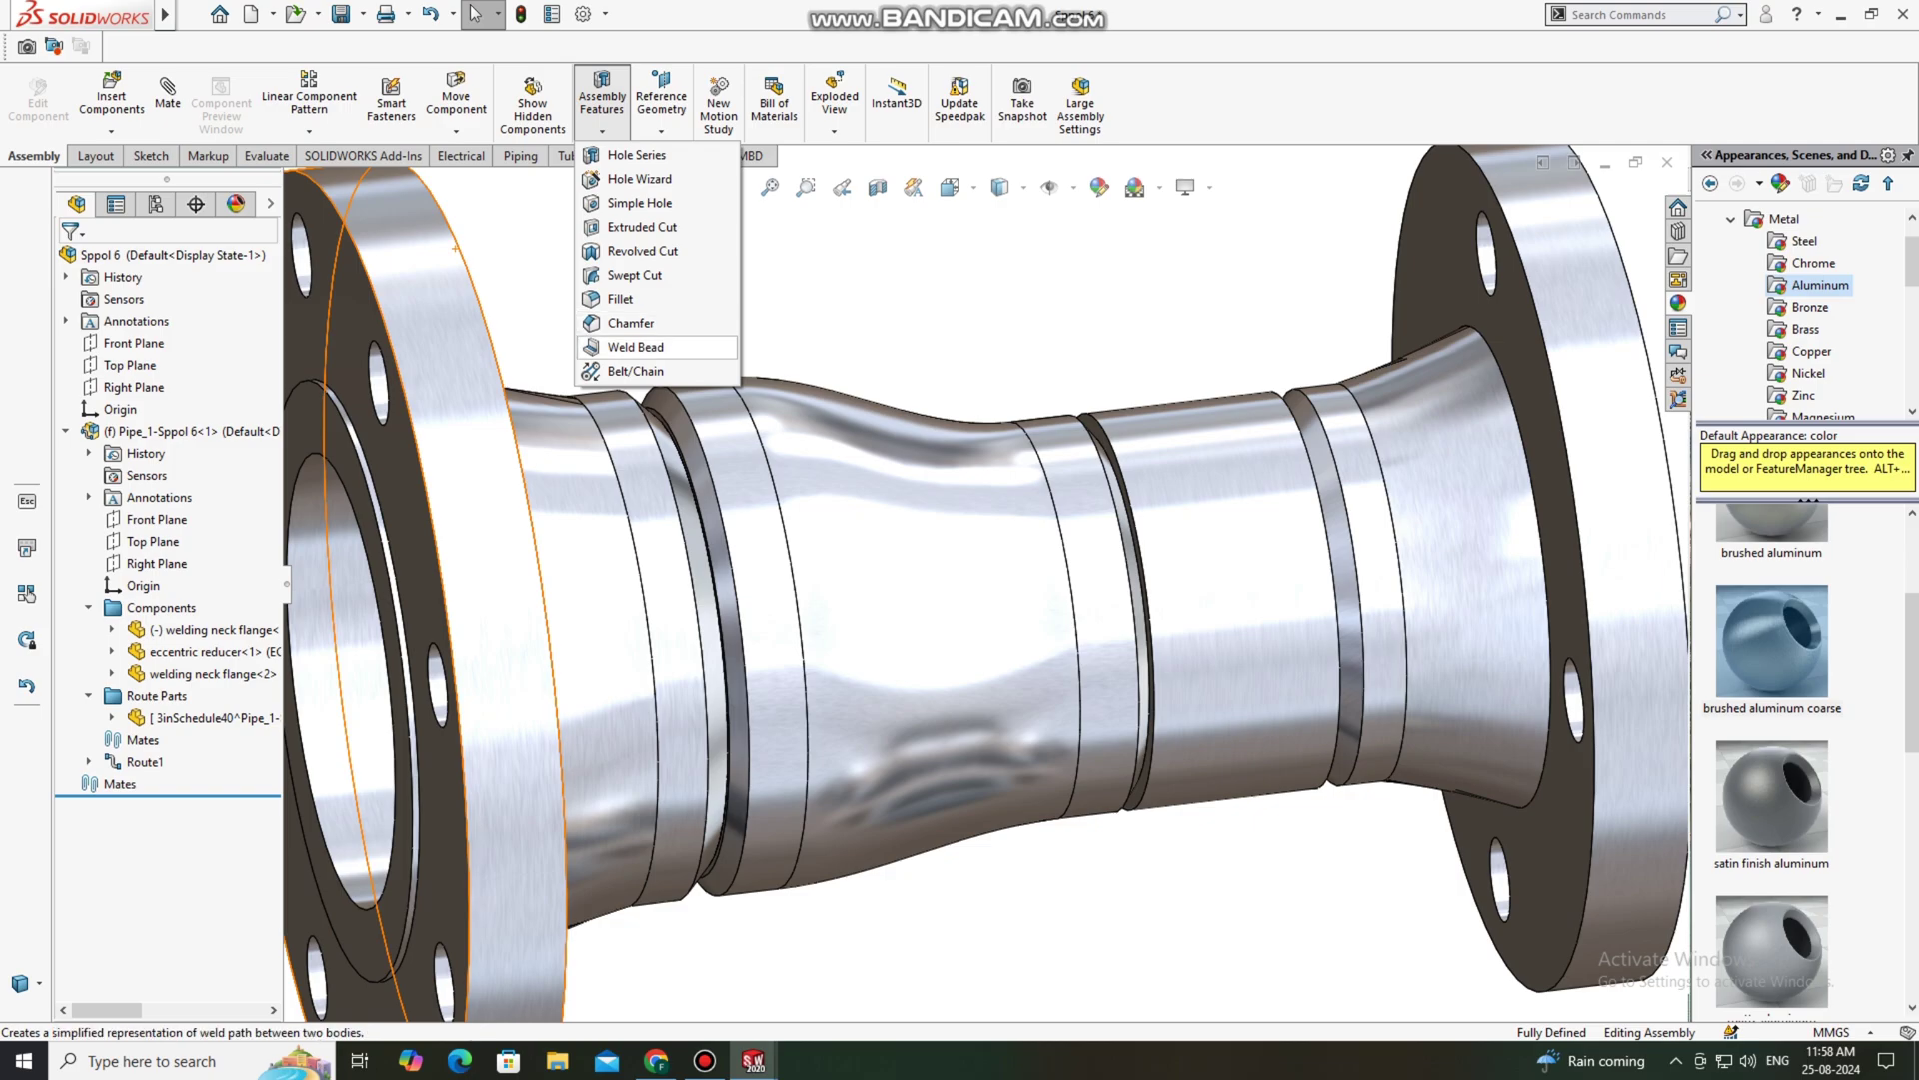
pyautogui.click(636, 347)
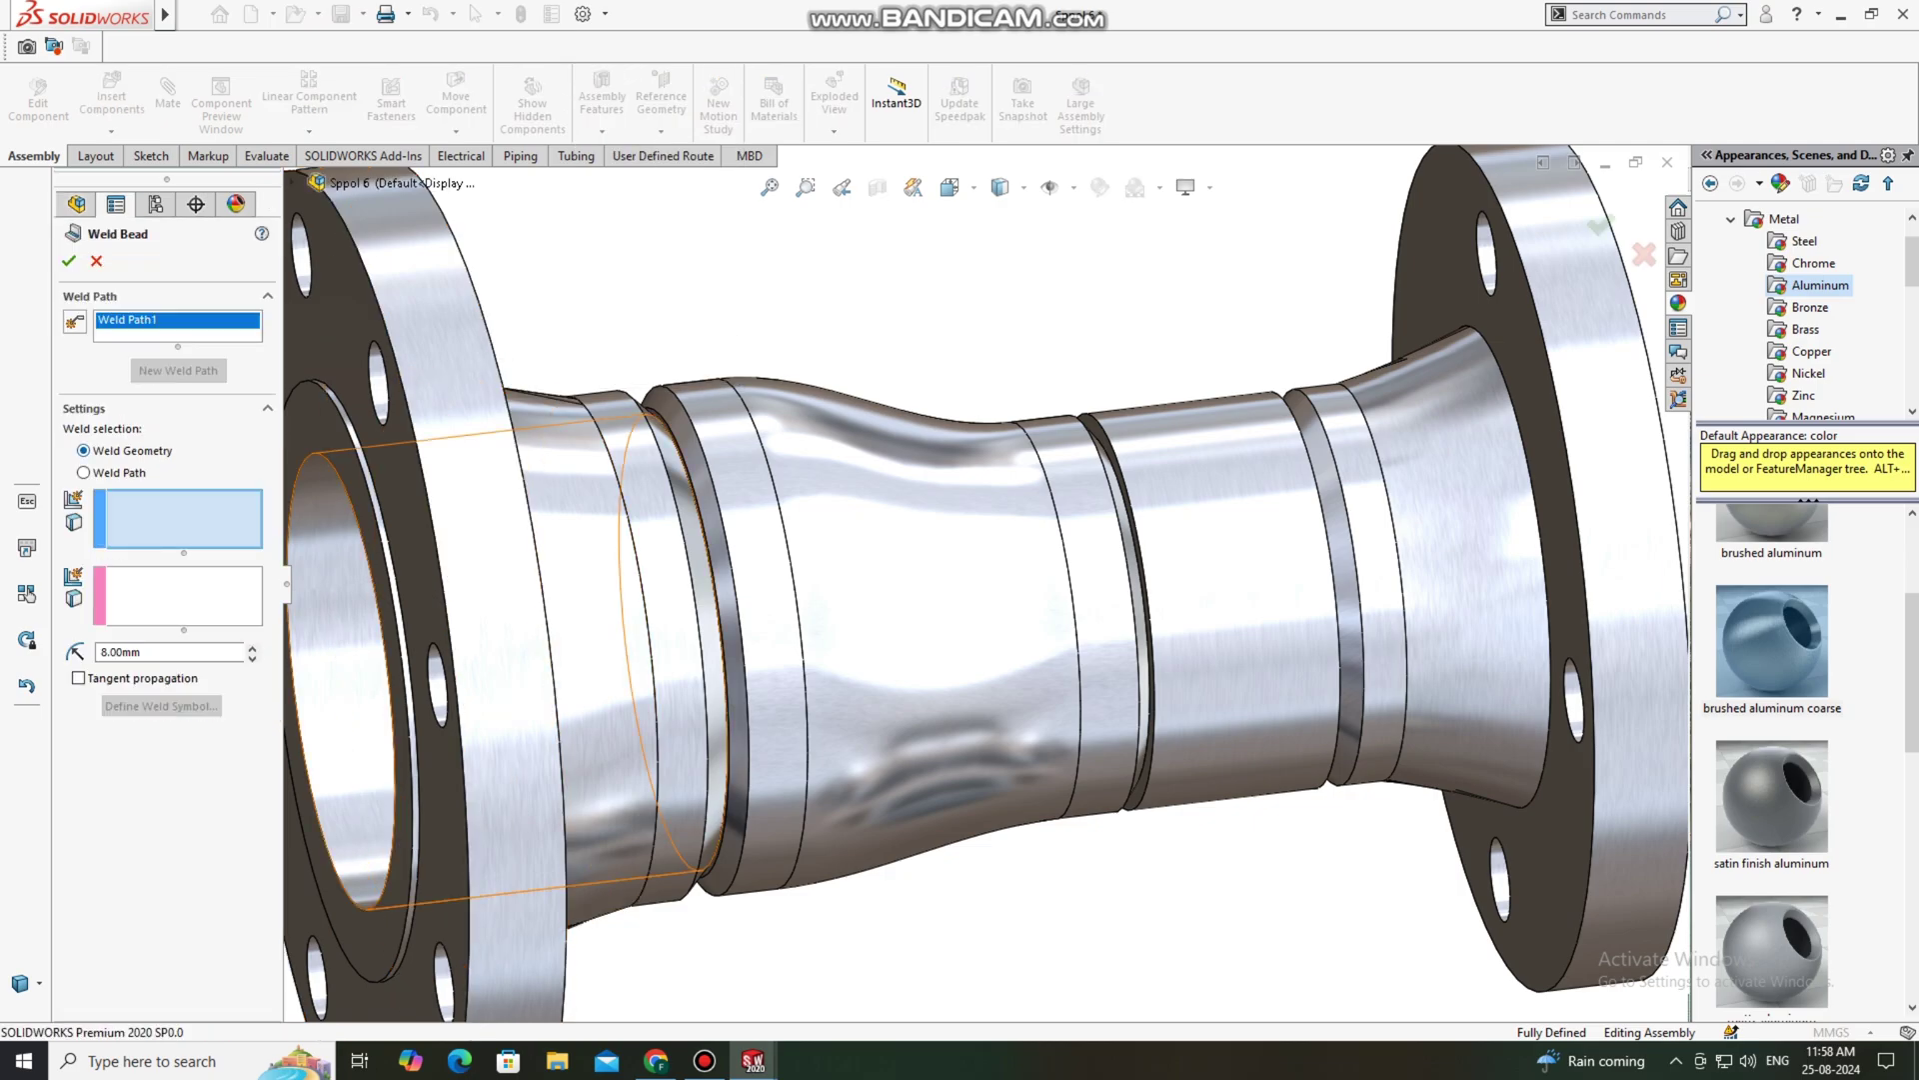
pyautogui.click(84, 473)
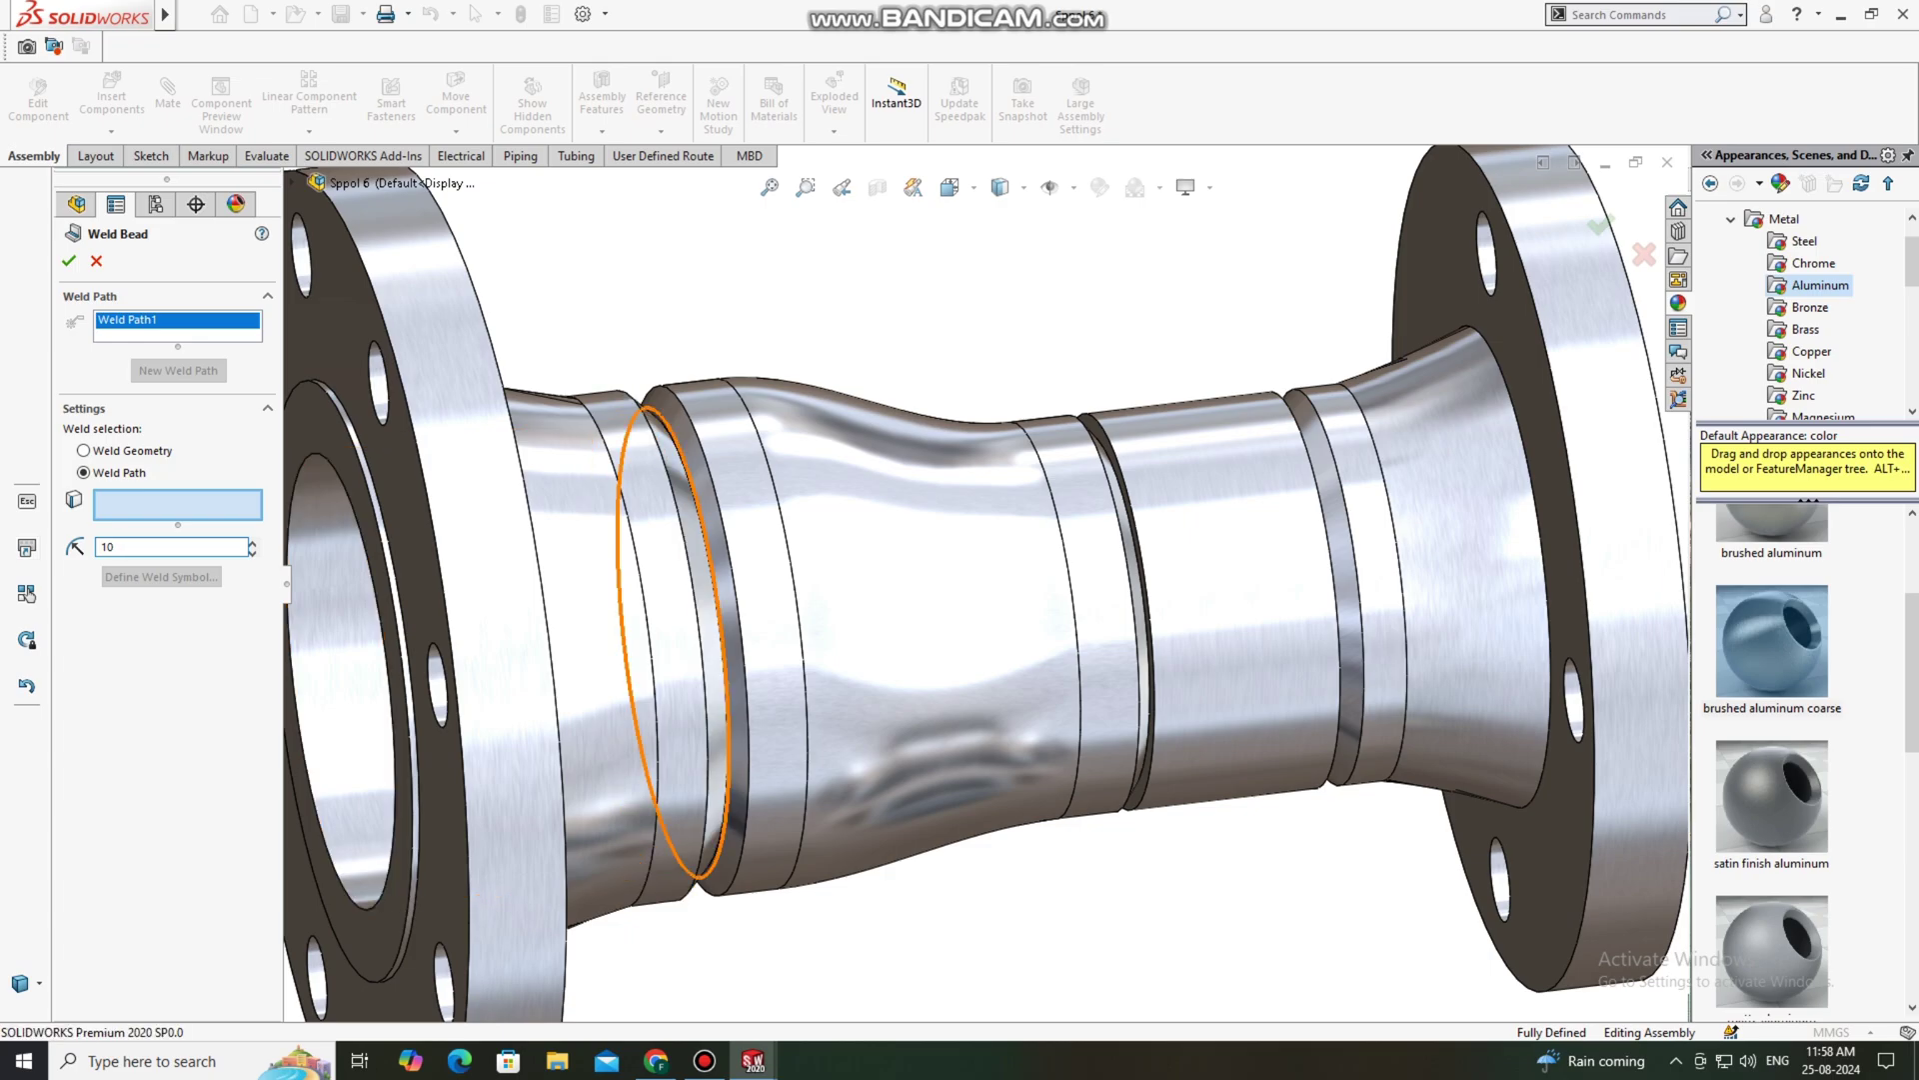
pyautogui.click(699, 513)
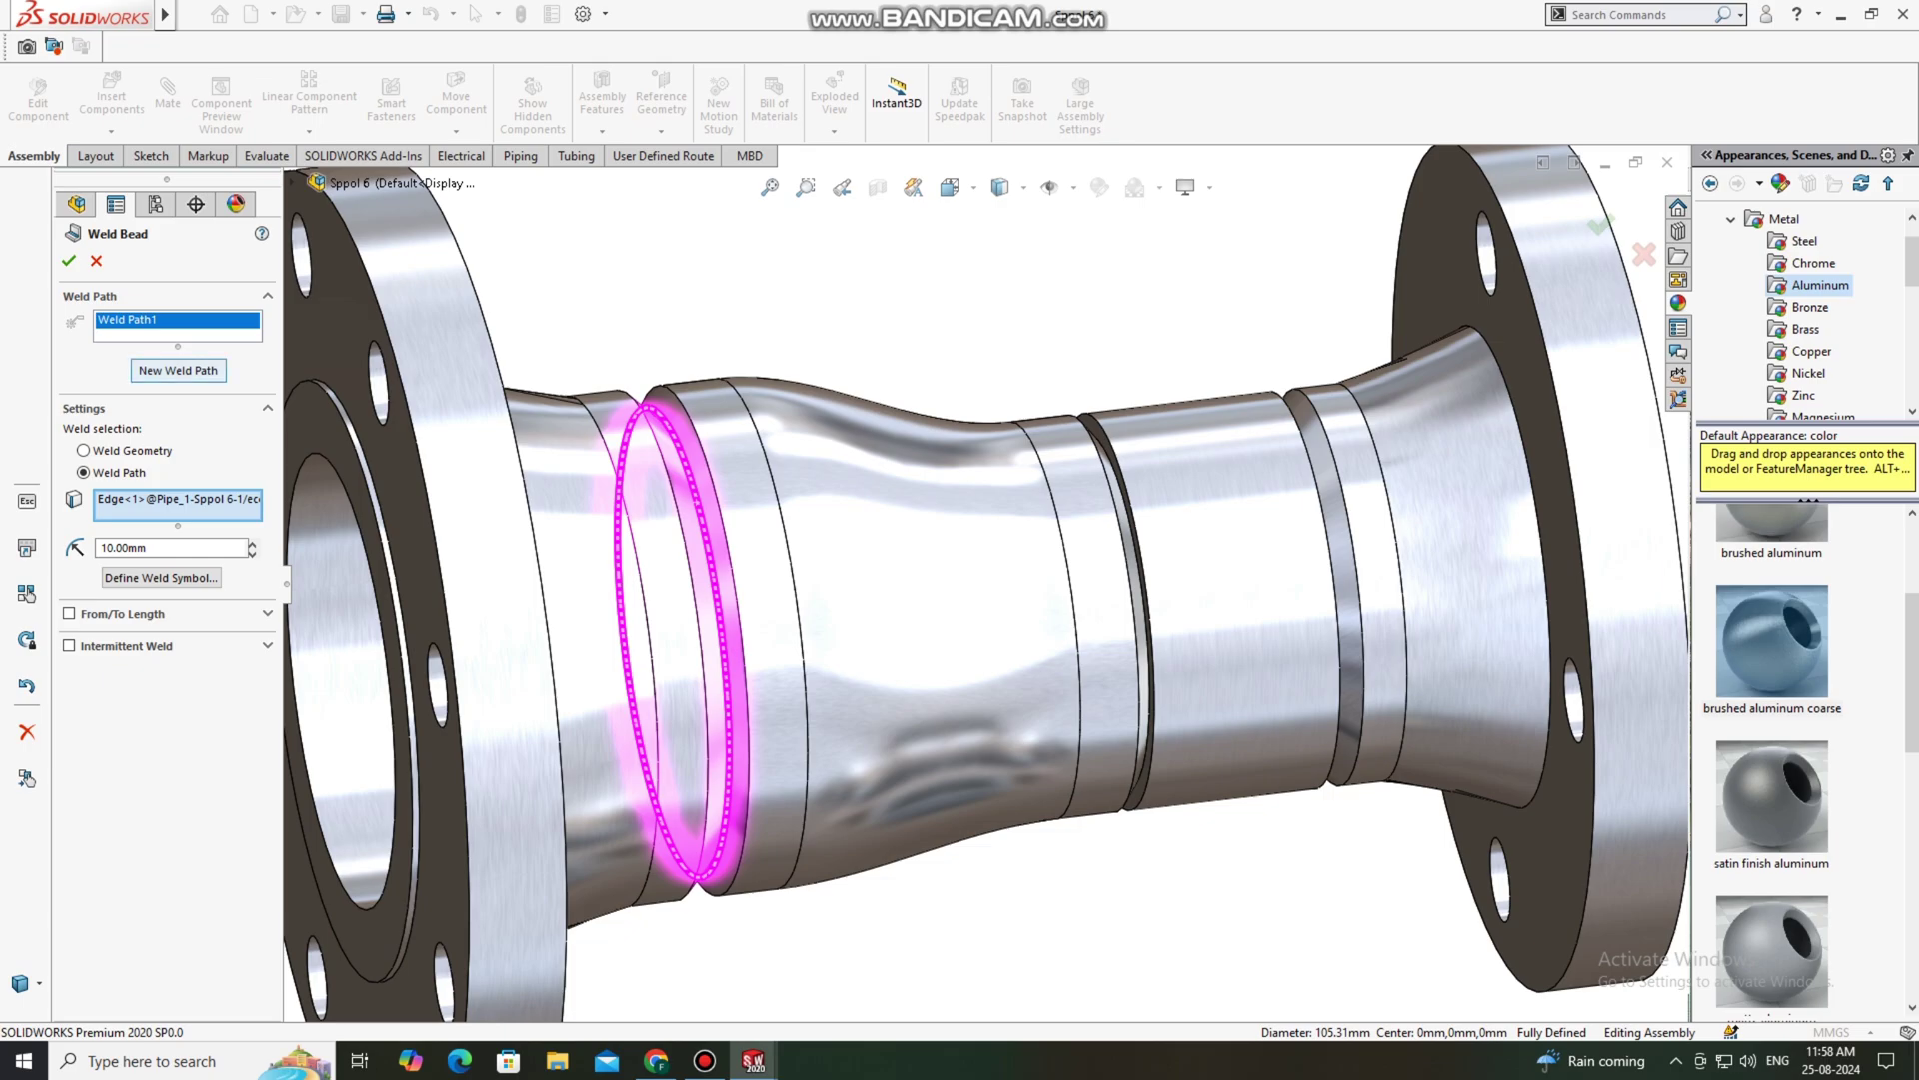
# Step: Add 10 mm weld paths around the reducer-to-pipe and pipe-to-NPS3-flange joints, create the beads and show the cosmetic welds
pyautogui.click(178, 370)
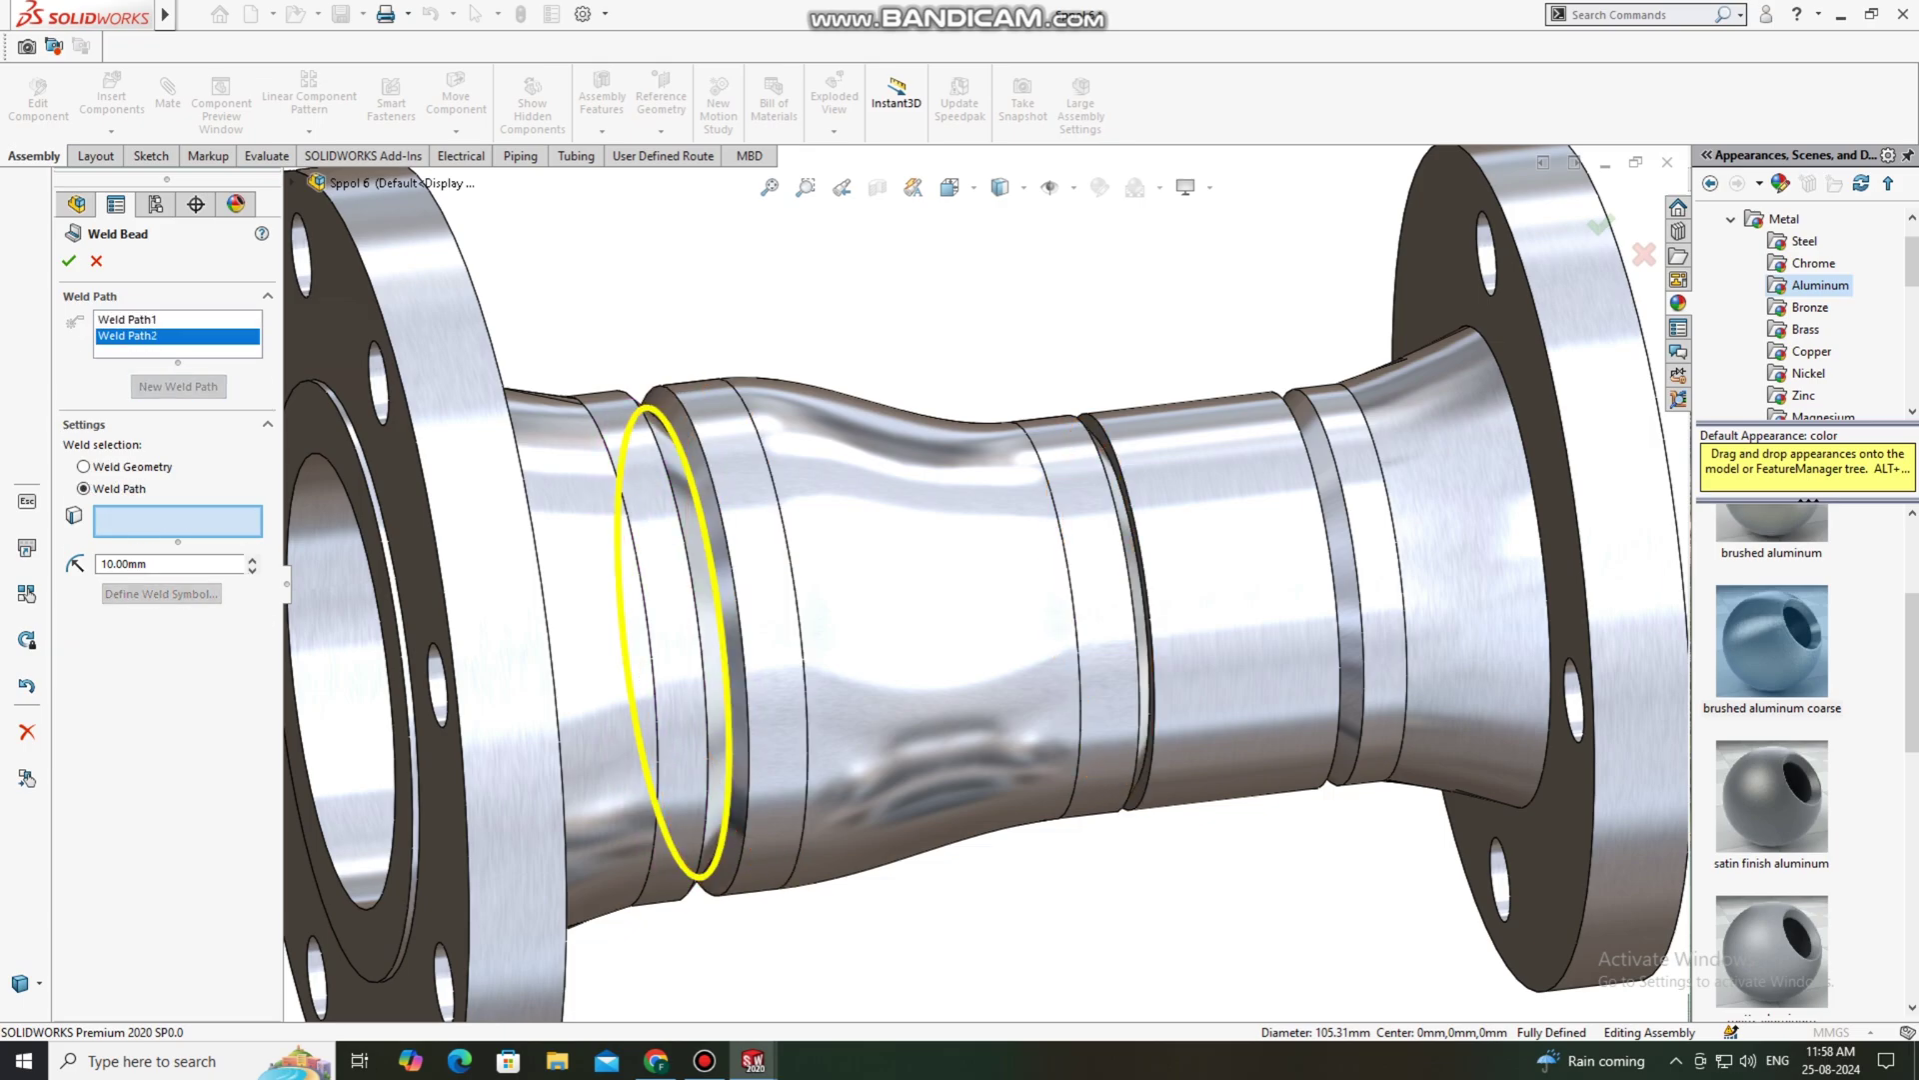
pyautogui.click(1146, 620)
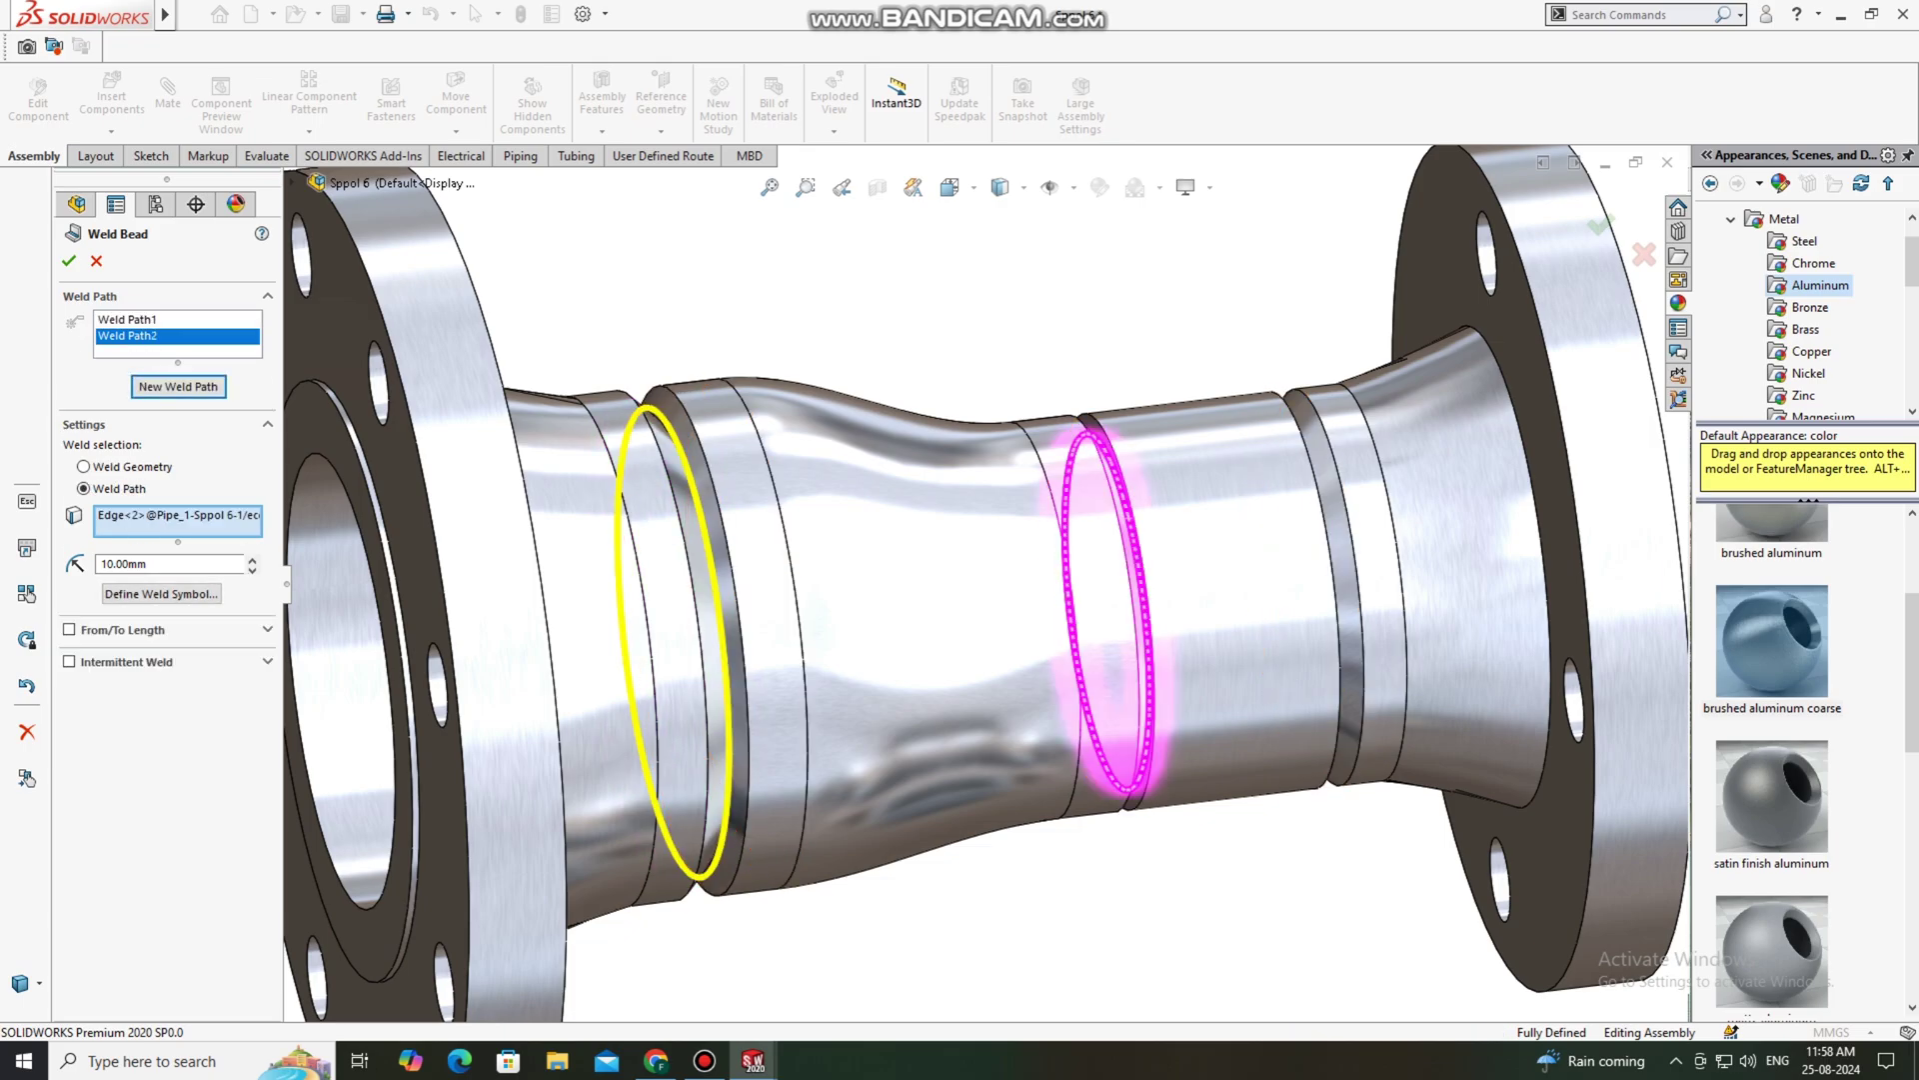
pyautogui.moveTo(1147, 620); pyautogui.dragTo(959, 600, button='middle')
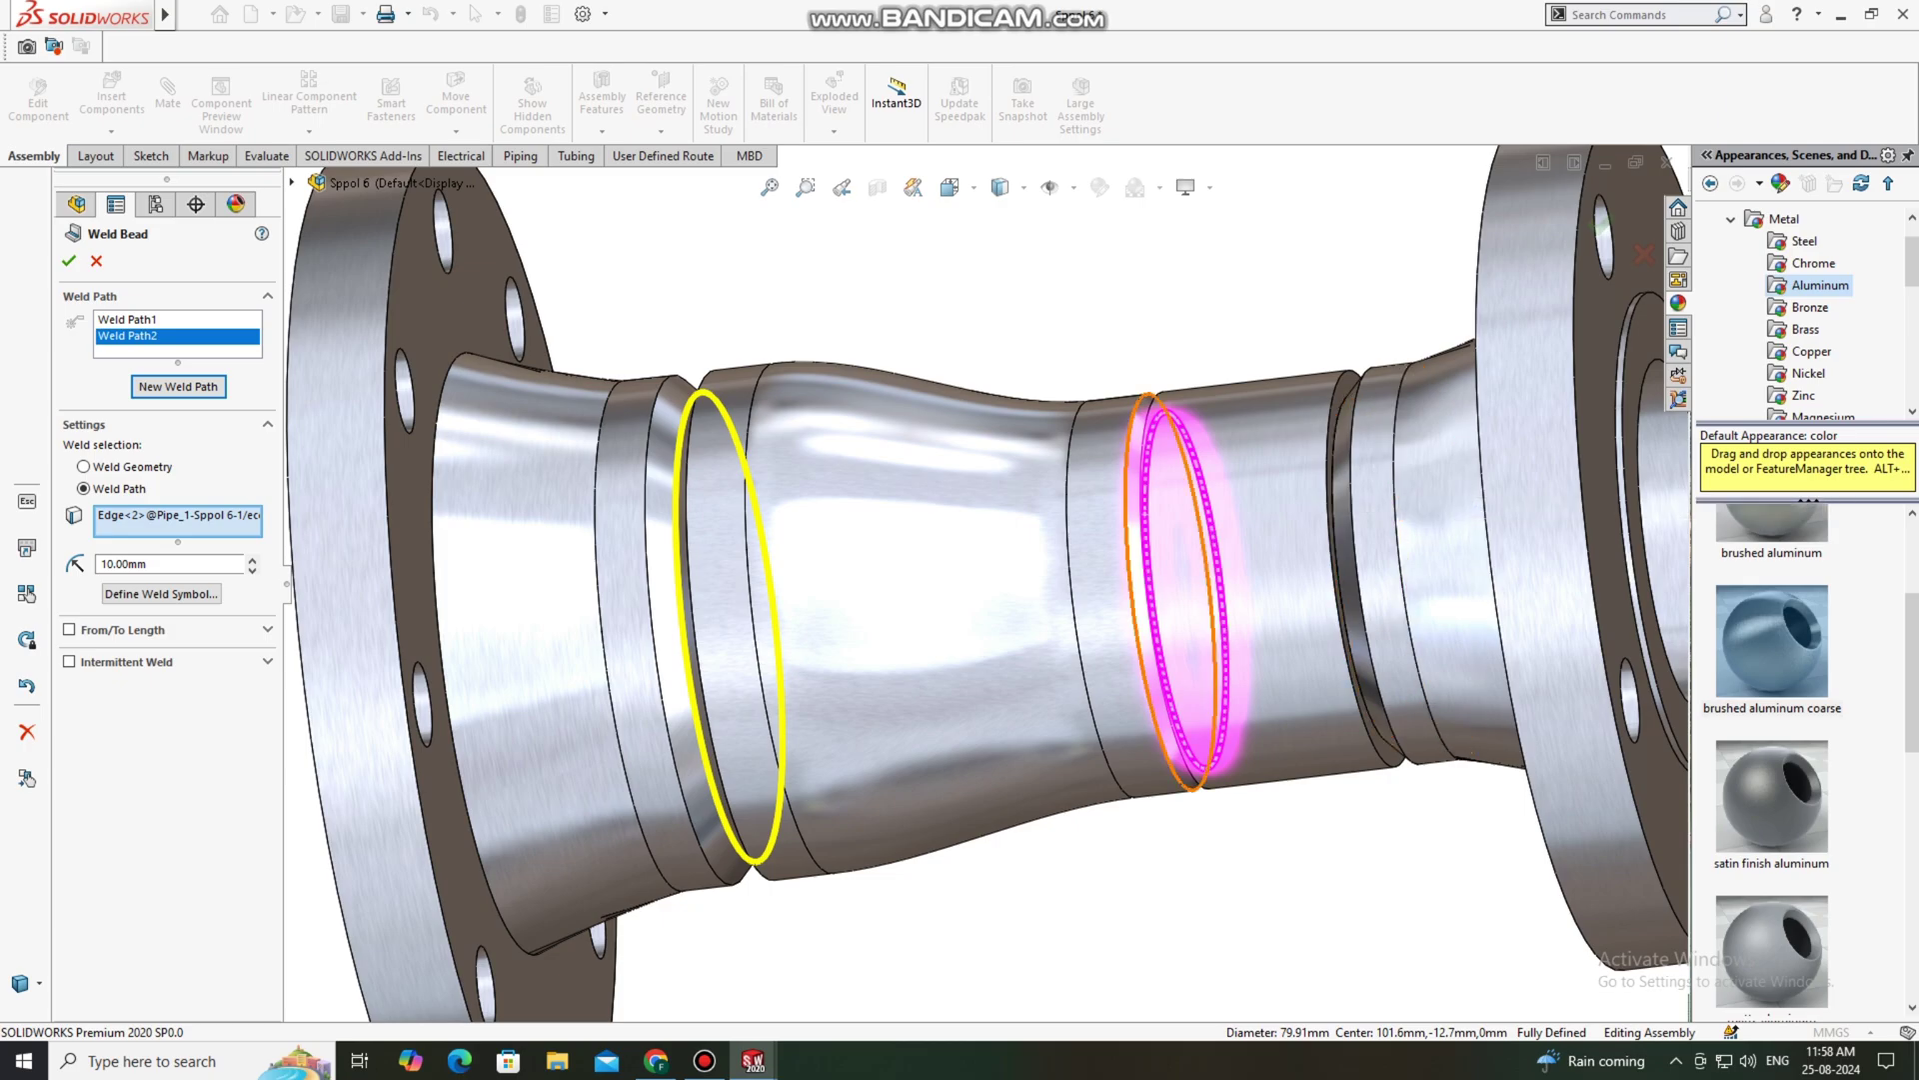
pyautogui.click(178, 386)
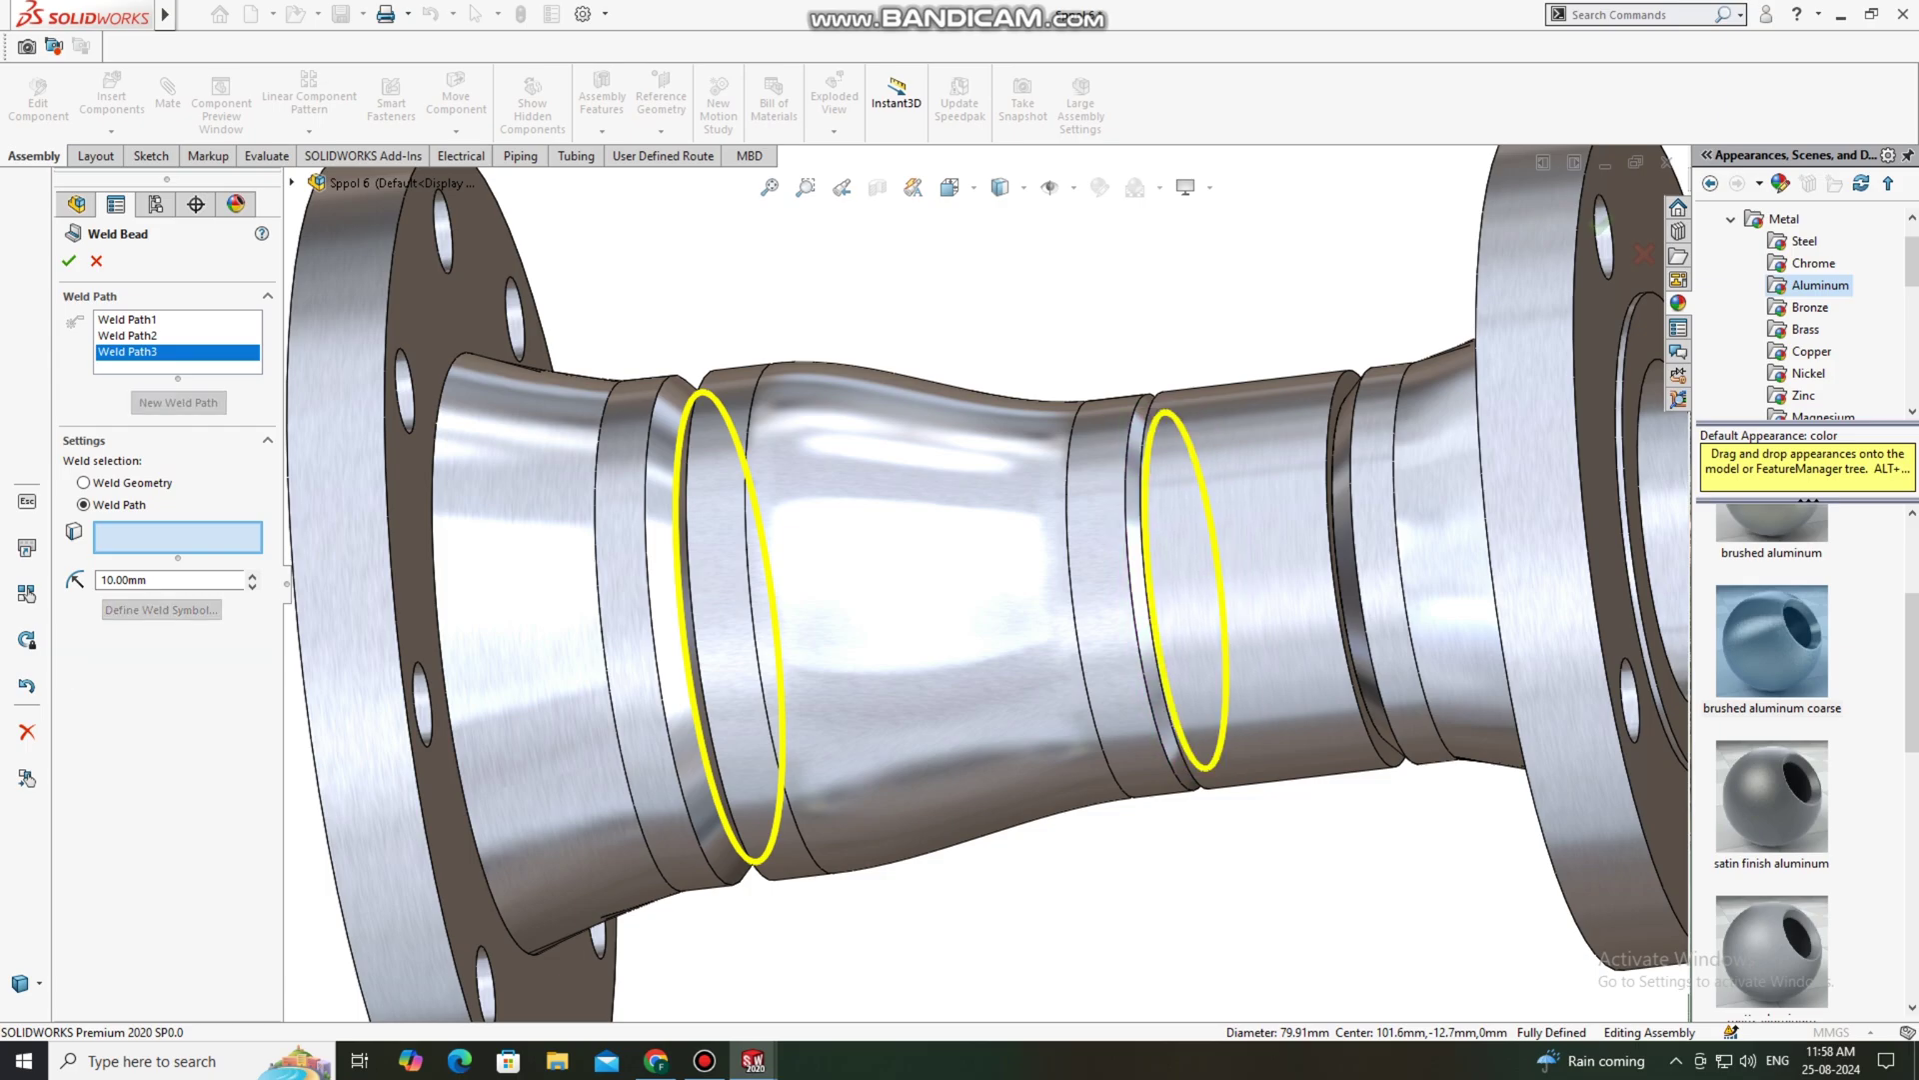
pyautogui.click(1338, 560)
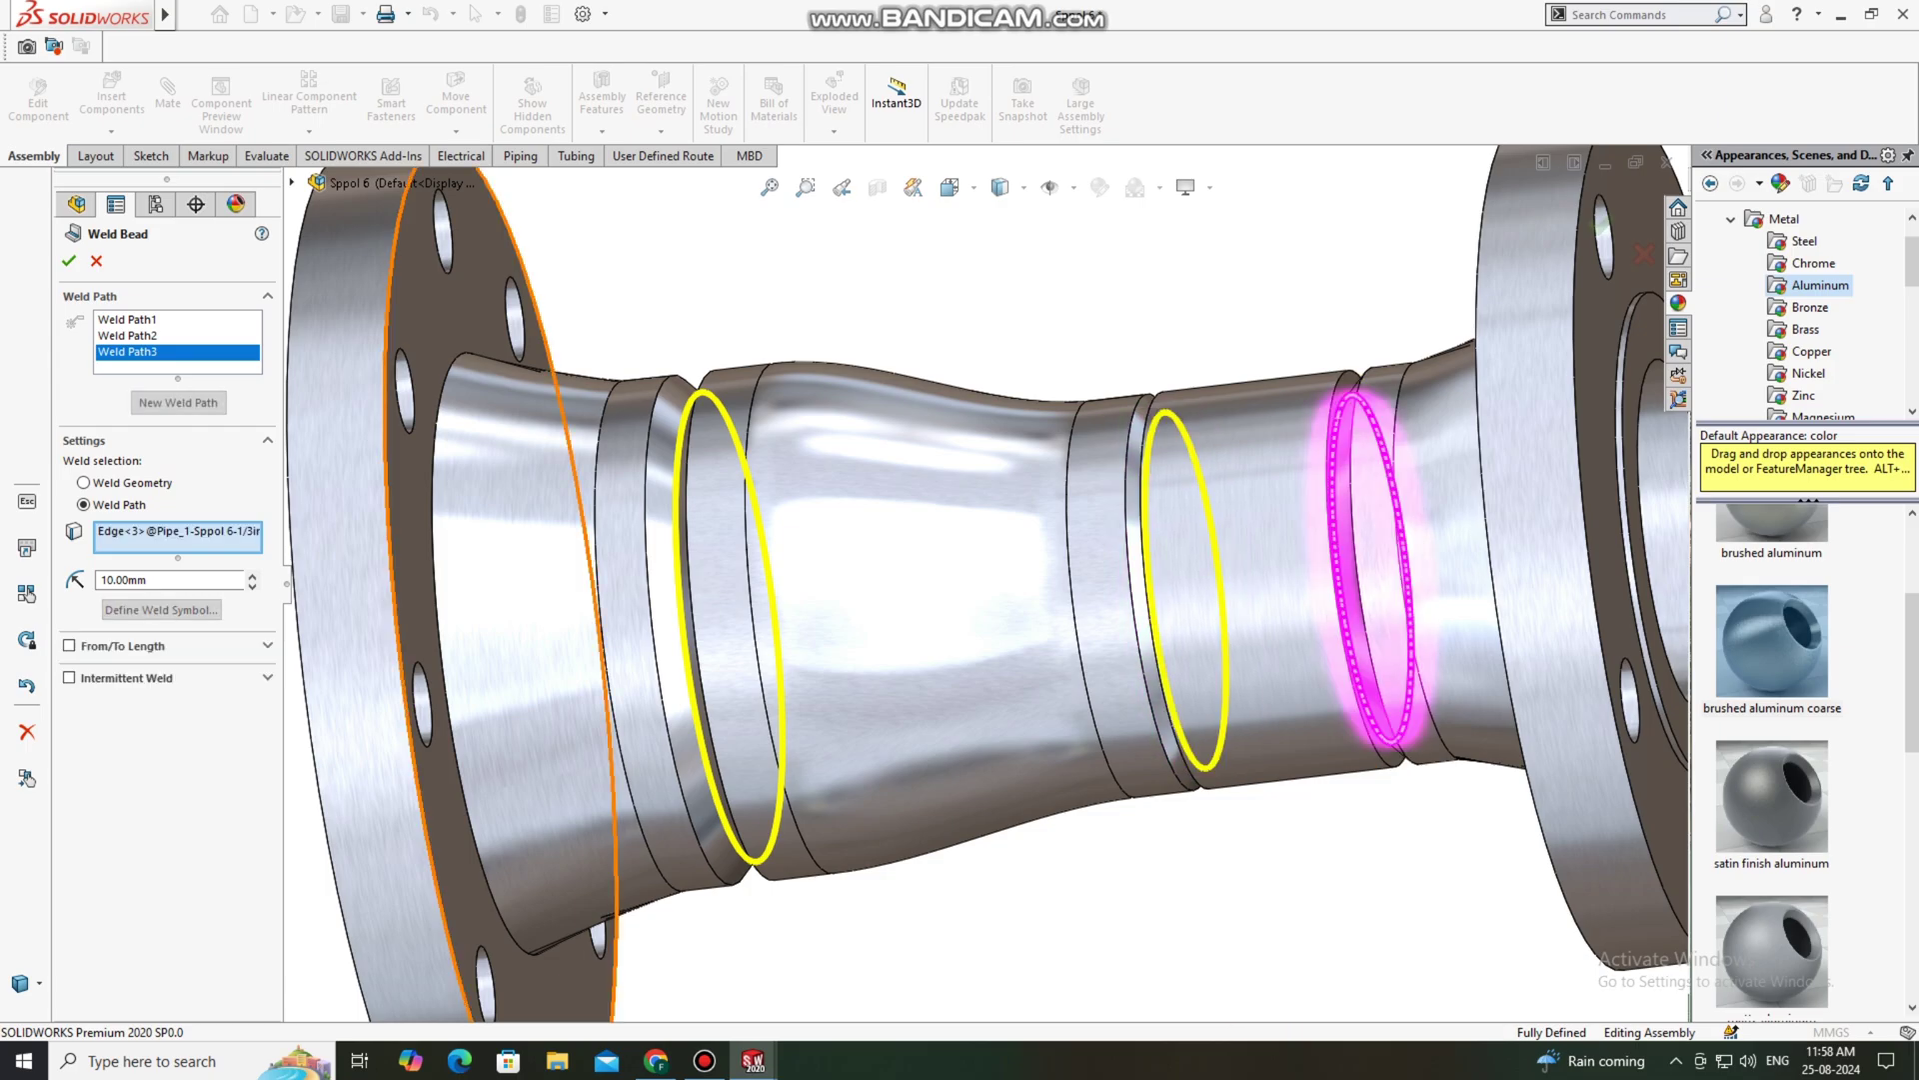
pyautogui.click(68, 261)
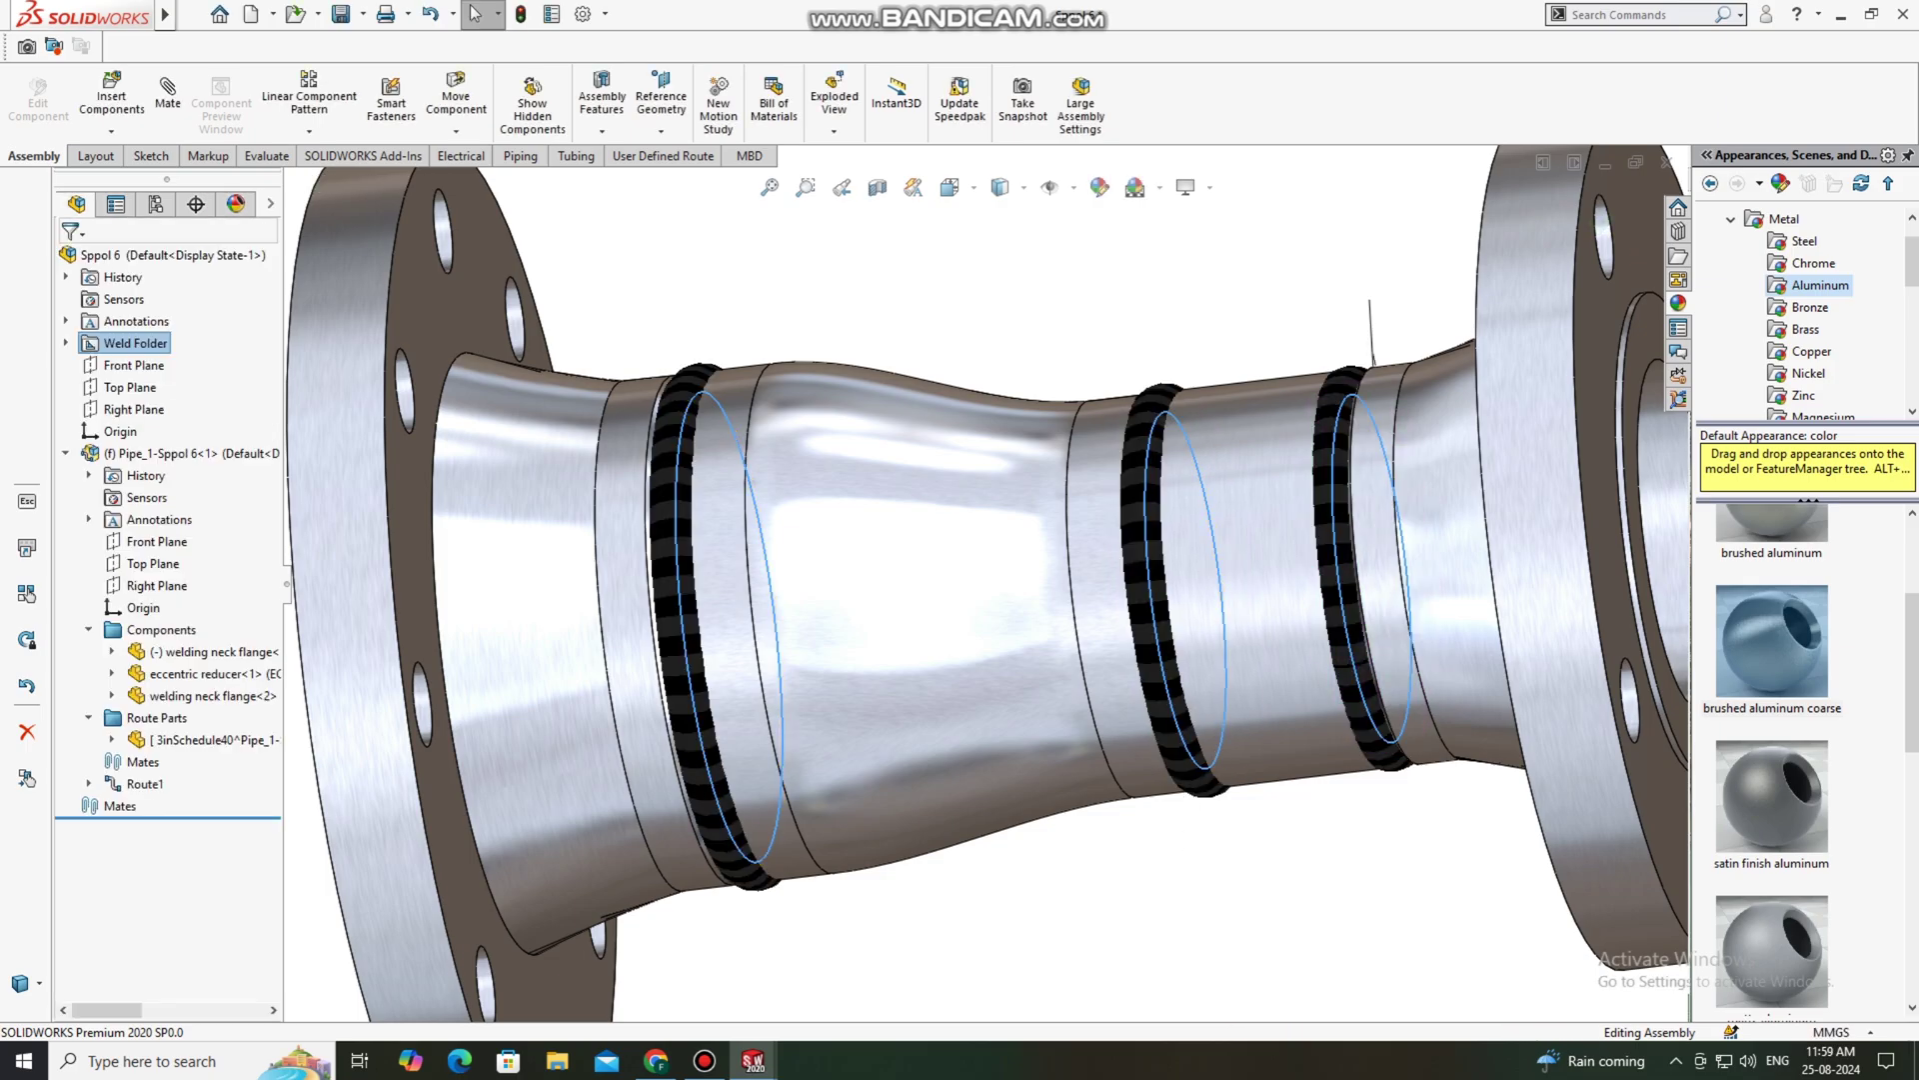
# Step: Turn on Ambient Occlusion and Perspective for the display of the whole spool
pyautogui.press('f')
pyautogui.moveTo(1010, 689); pyautogui.dragTo(1117, 710, button='middle')
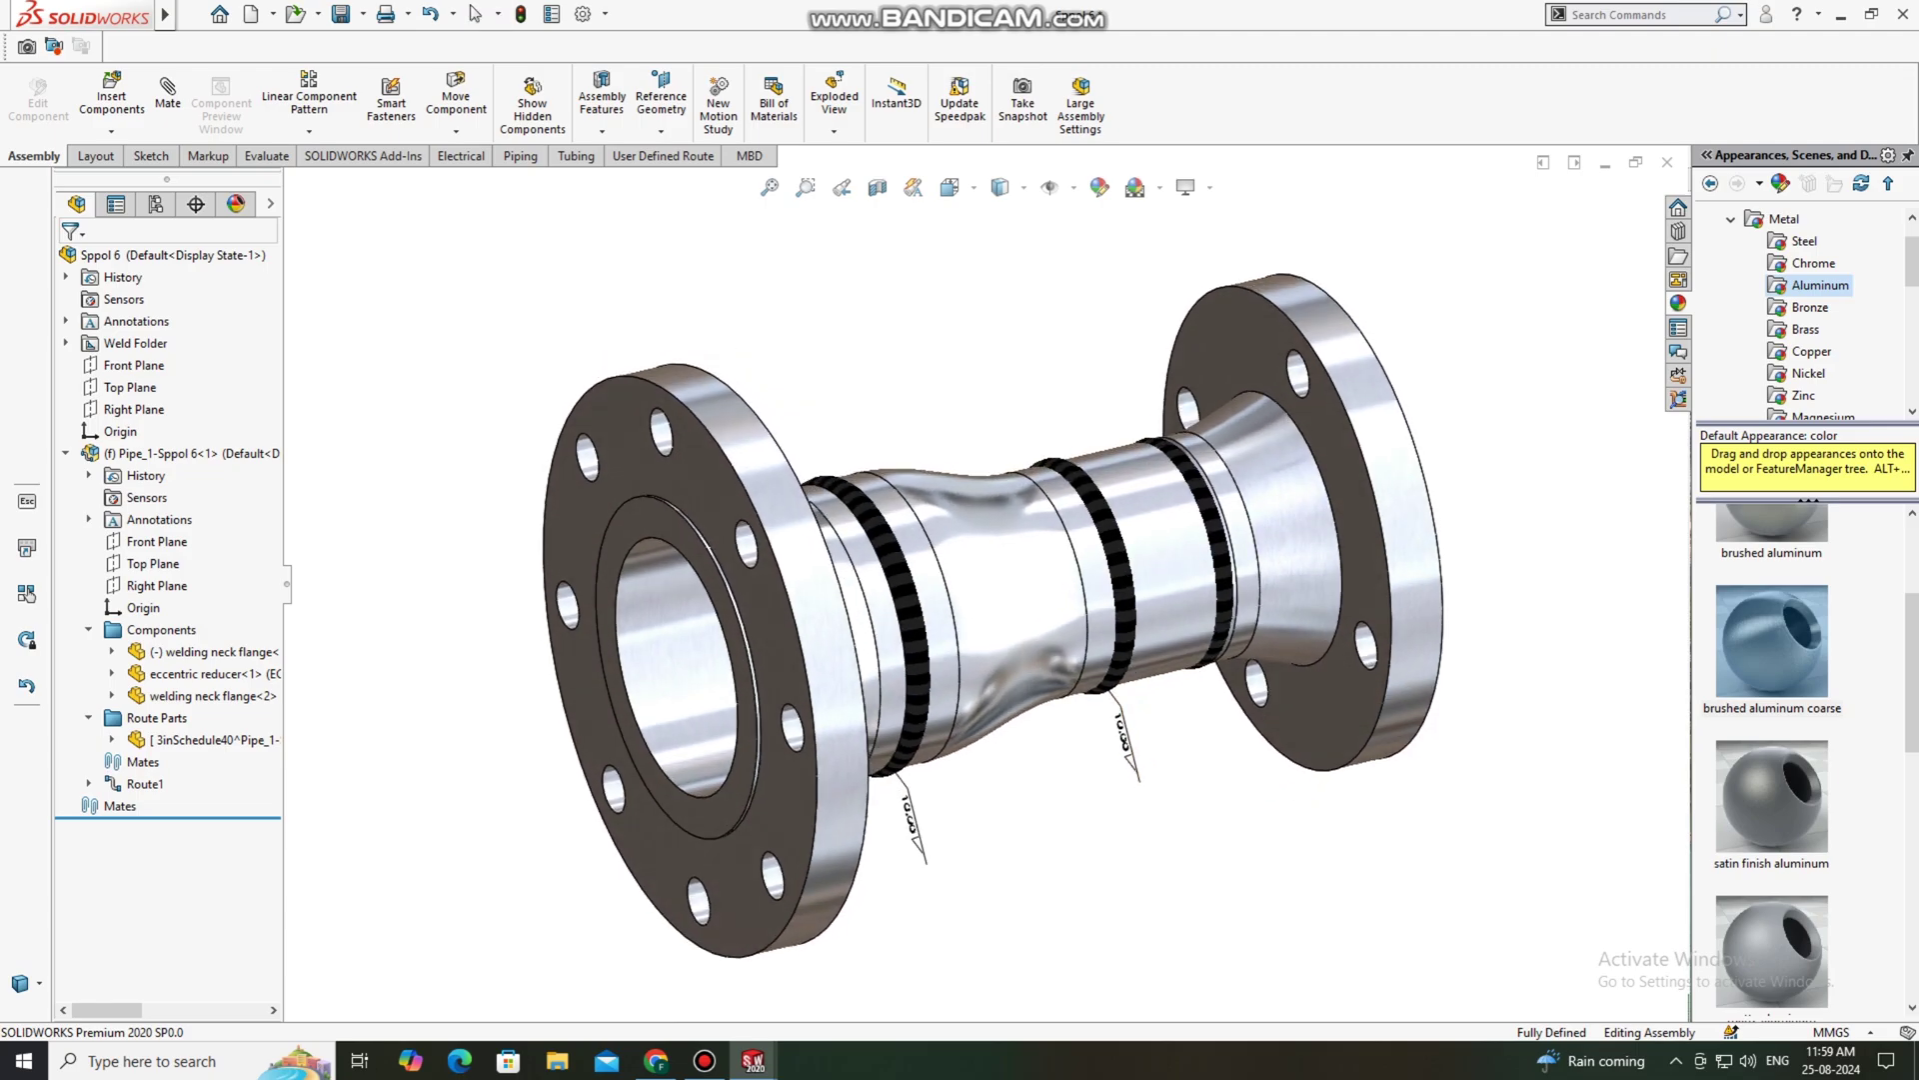
pyautogui.click(910, 822)
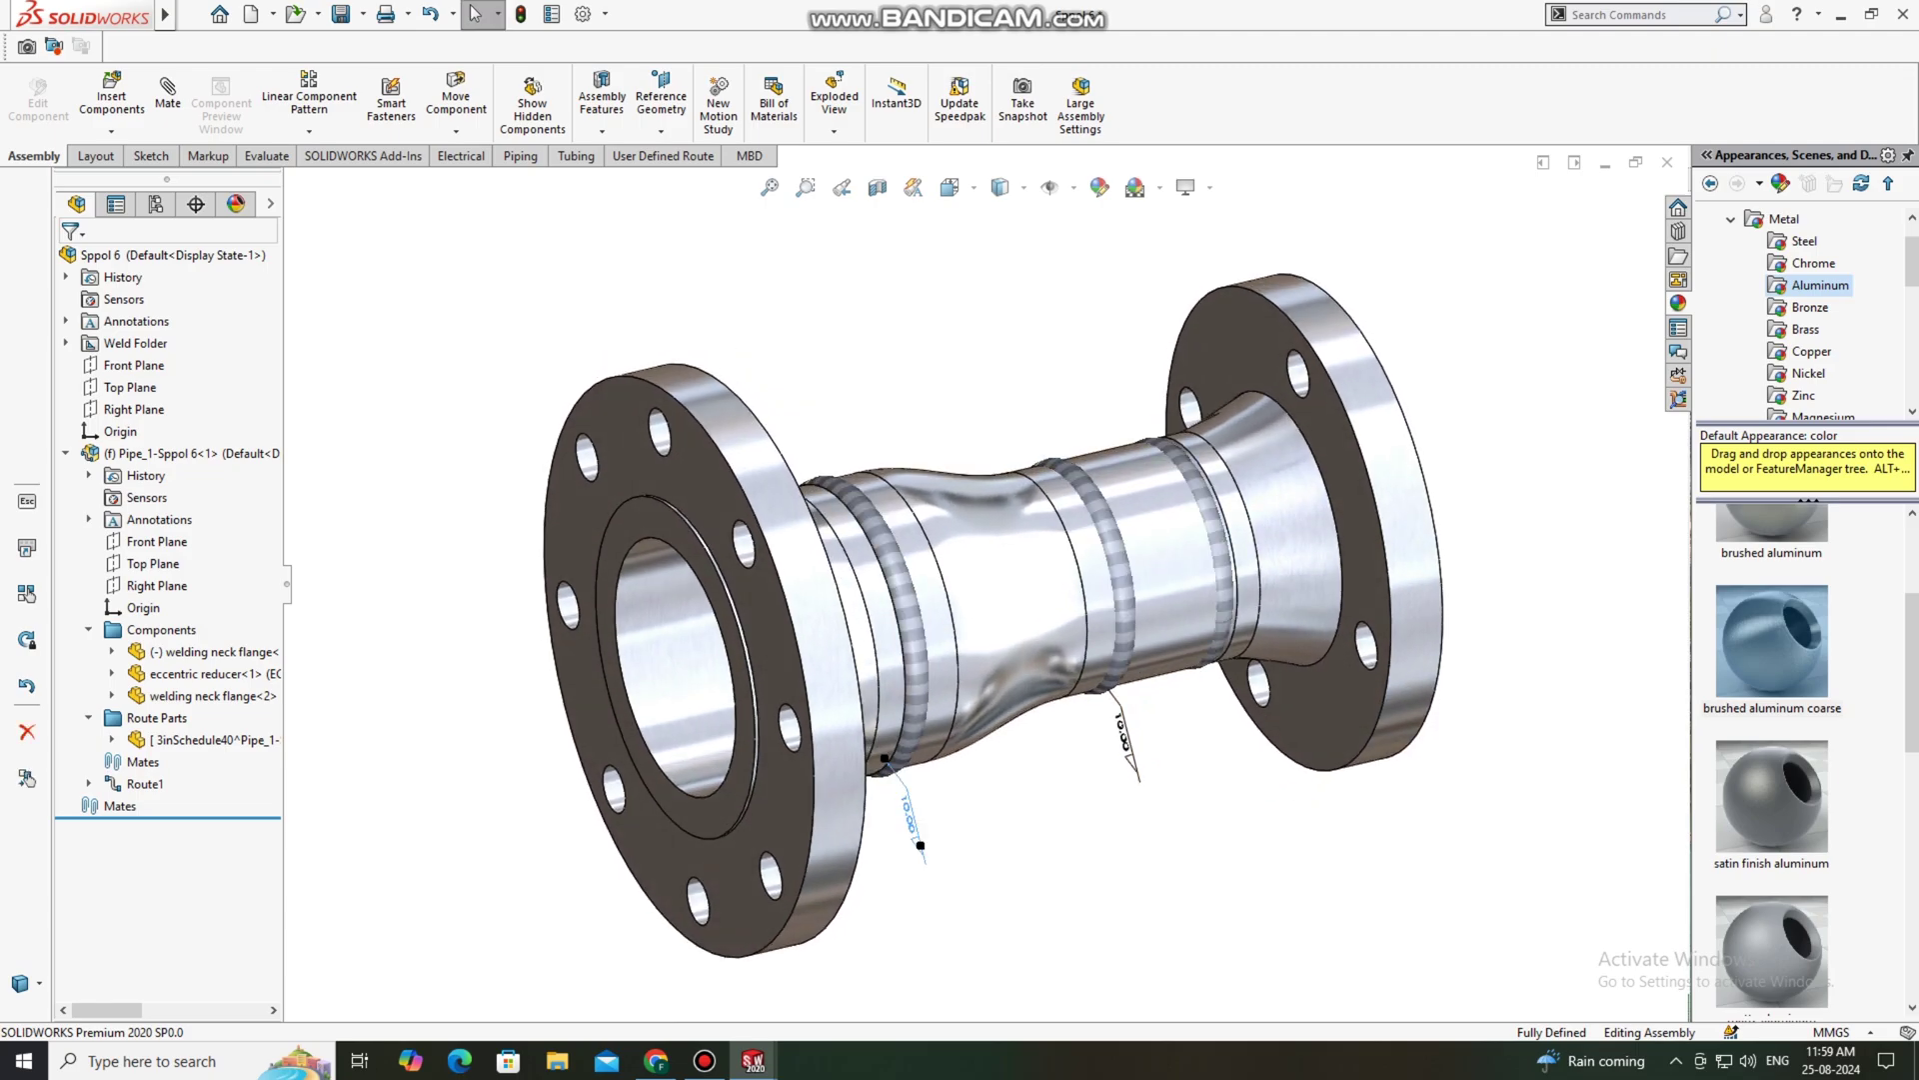
pyautogui.scroll(-1, 1012, 713)
pyautogui.moveTo(1015, 740); pyautogui.dragTo(1096, 736, button='middle')
pyautogui.click(1187, 187)
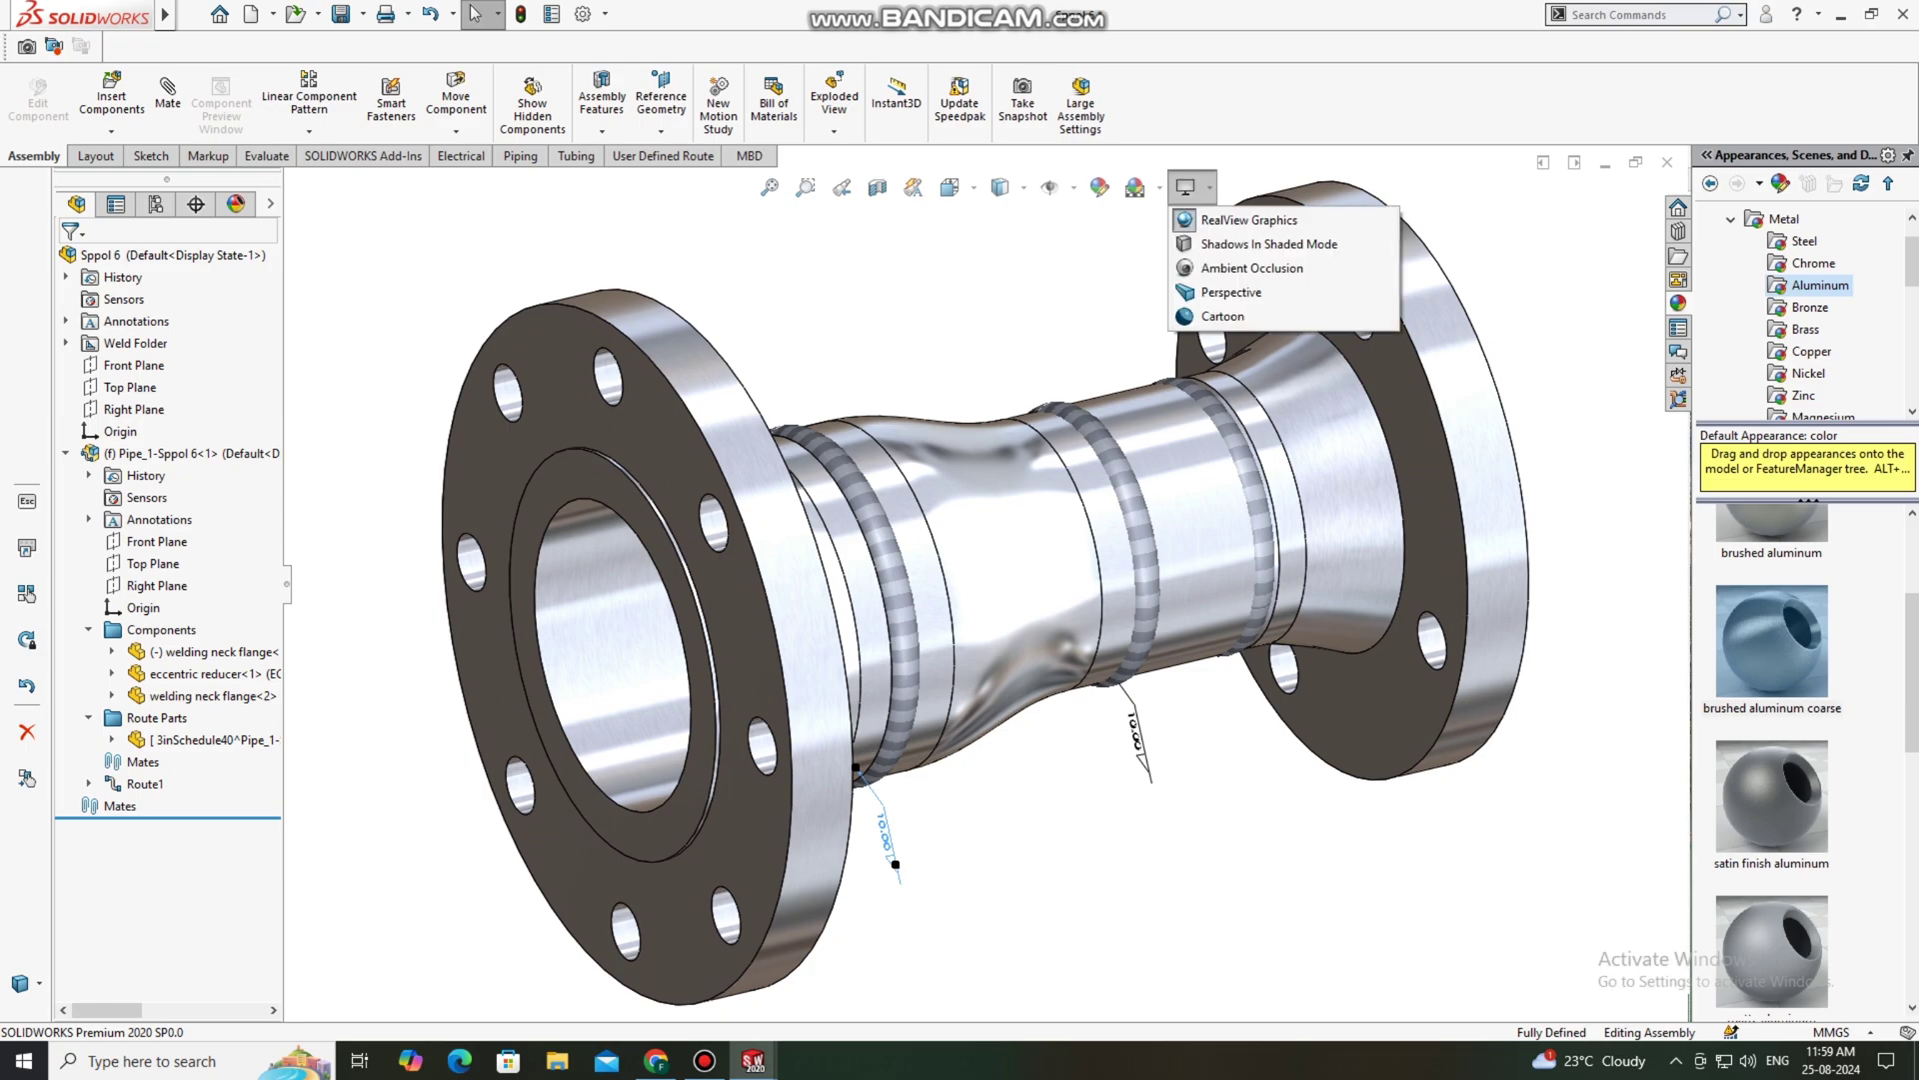
pyautogui.click(1249, 268)
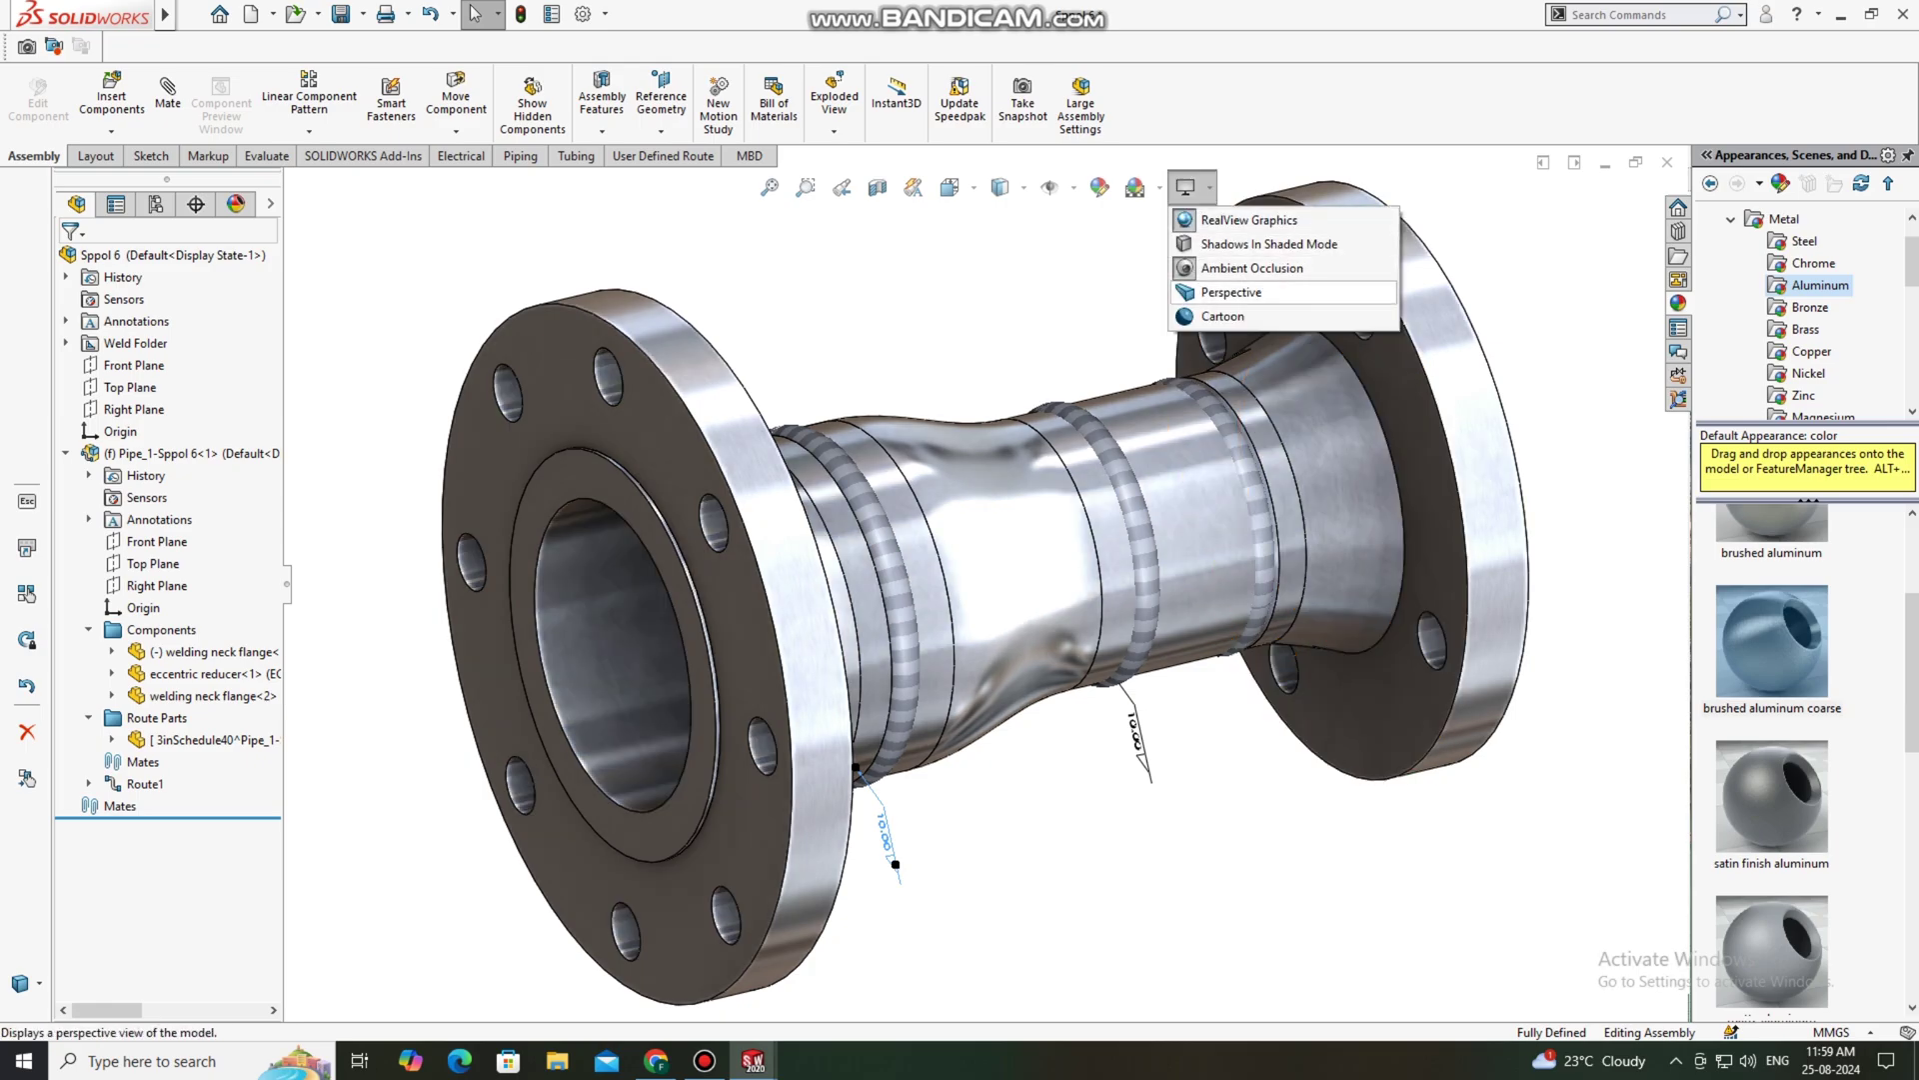
pyautogui.click(1232, 292)
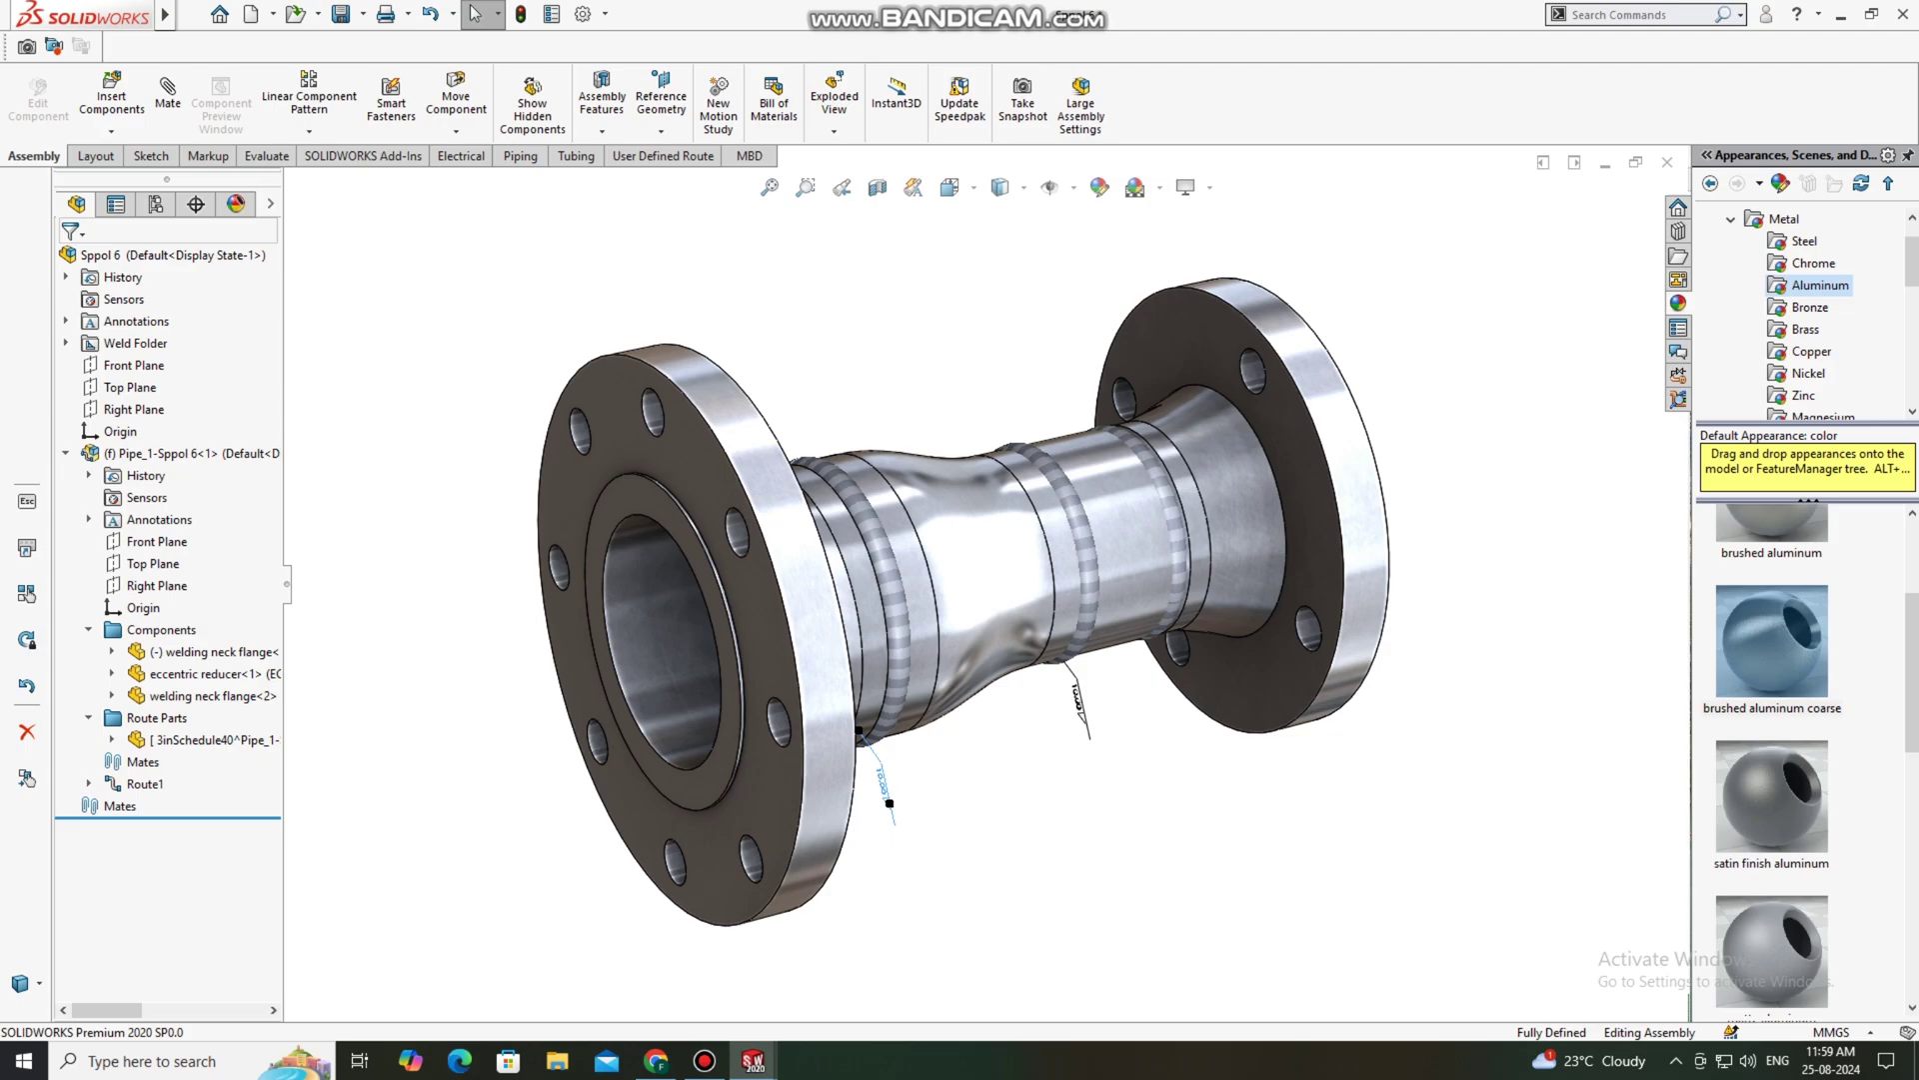
pyautogui.moveTo(960, 600); pyautogui.dragTo(939, 639, button='middle')
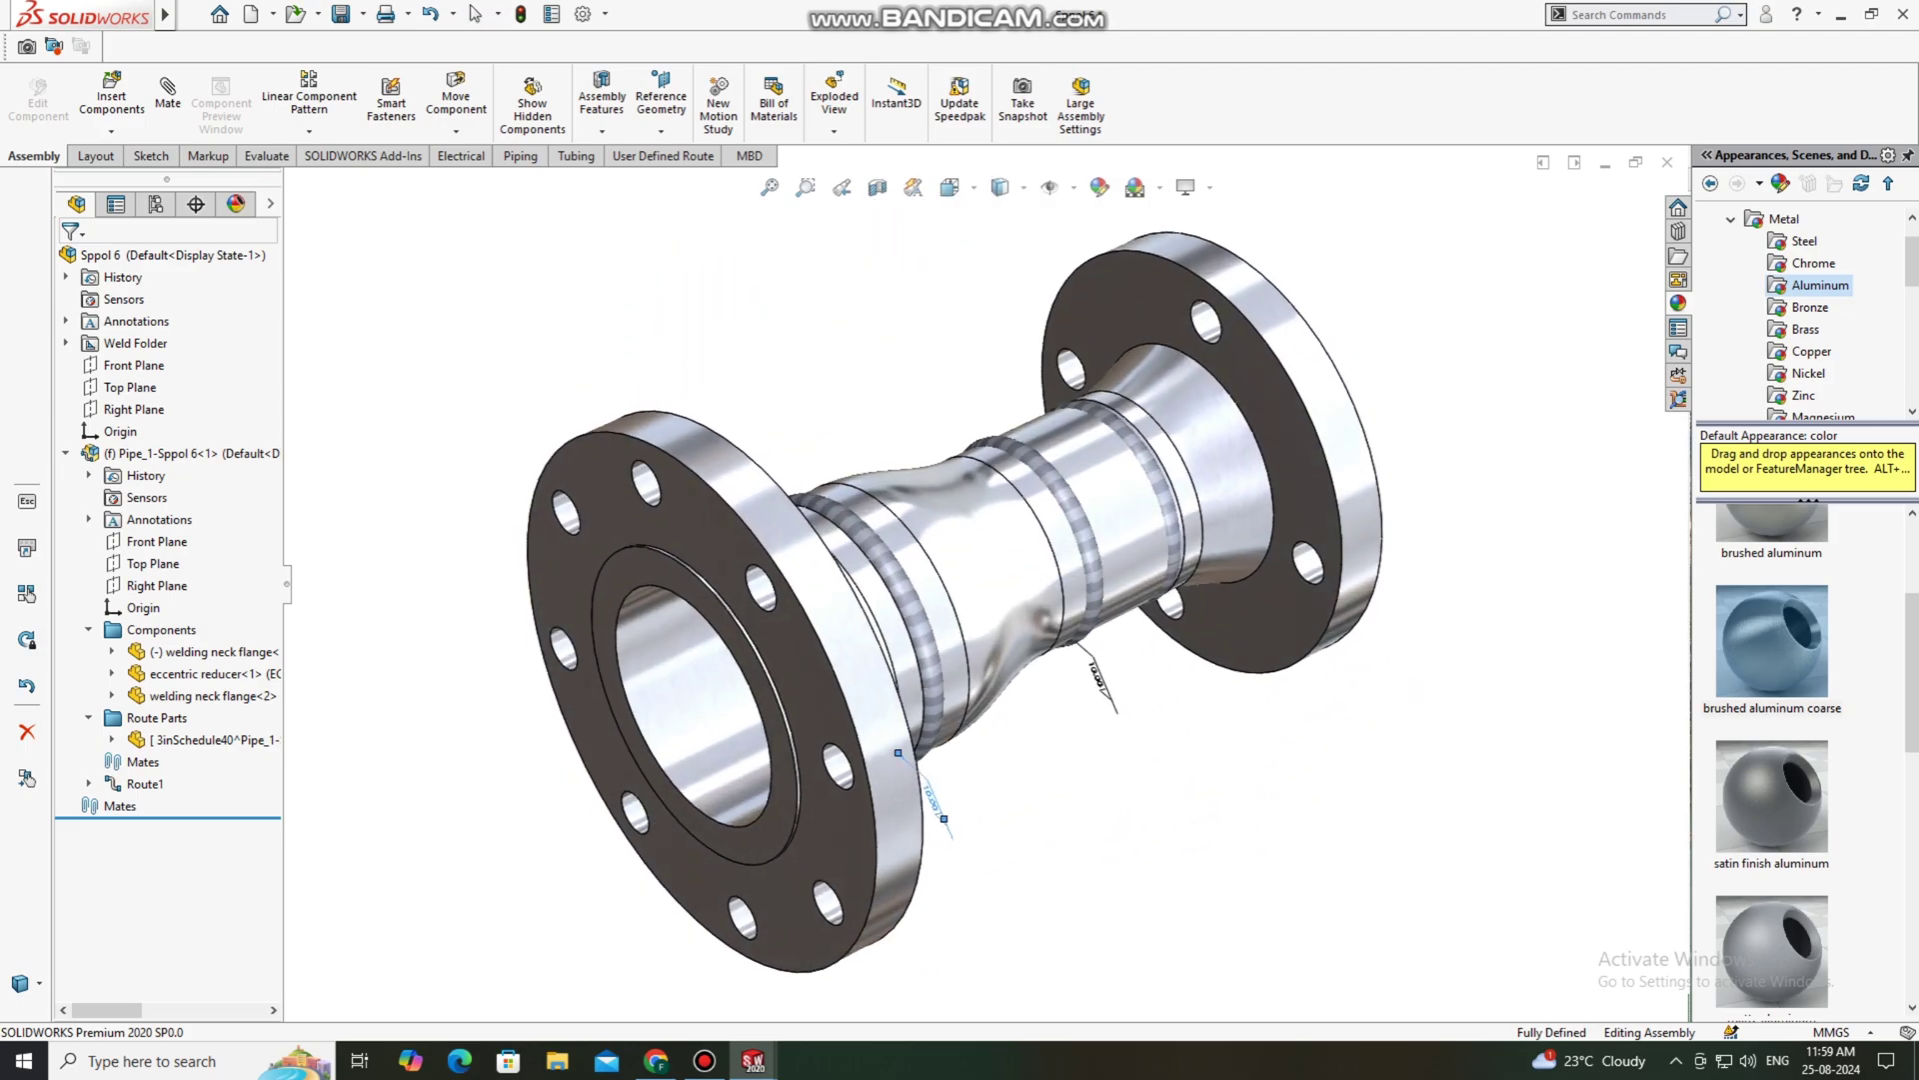
pyautogui.moveTo(739, 740); pyautogui.dragTo(845, 744, button='middle')
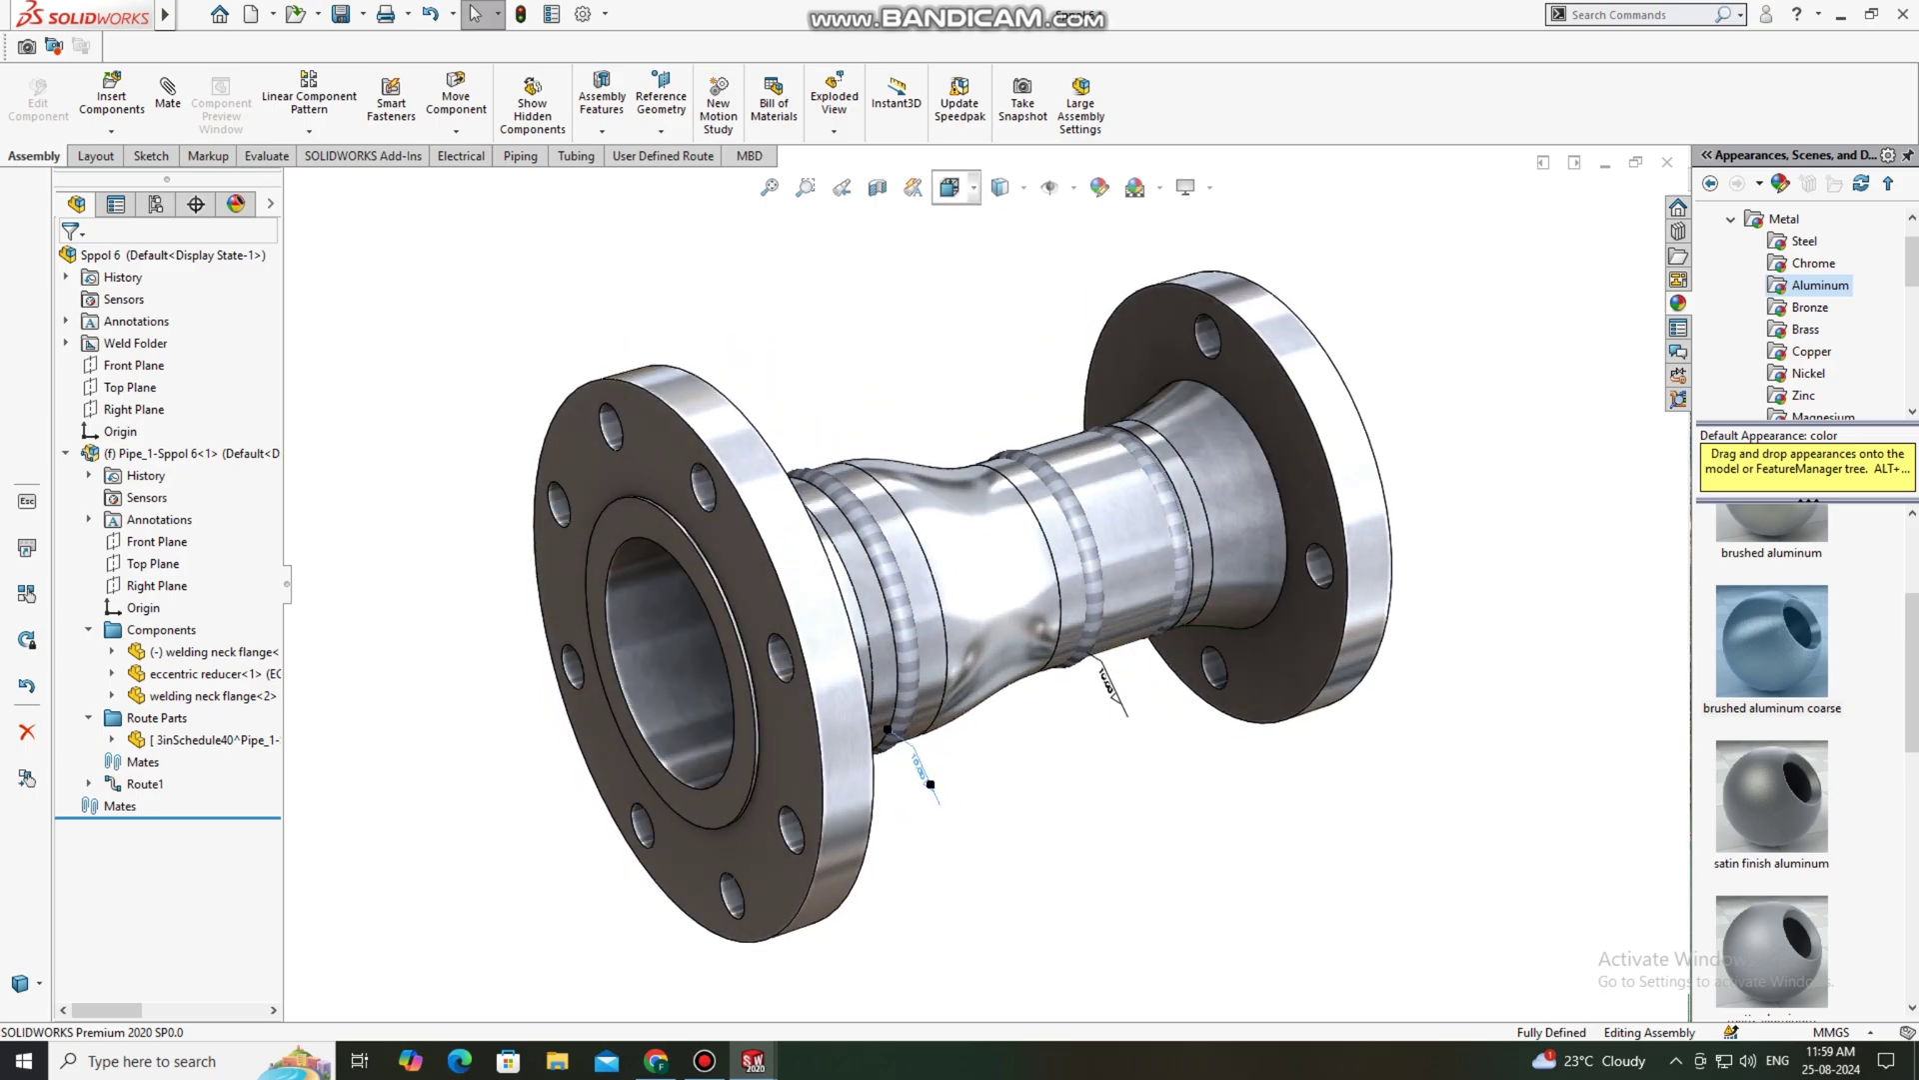
# Step: Cut the spool lengthwise with a planar section view to expose the bore and the weld beads
pyautogui.click(950, 187)
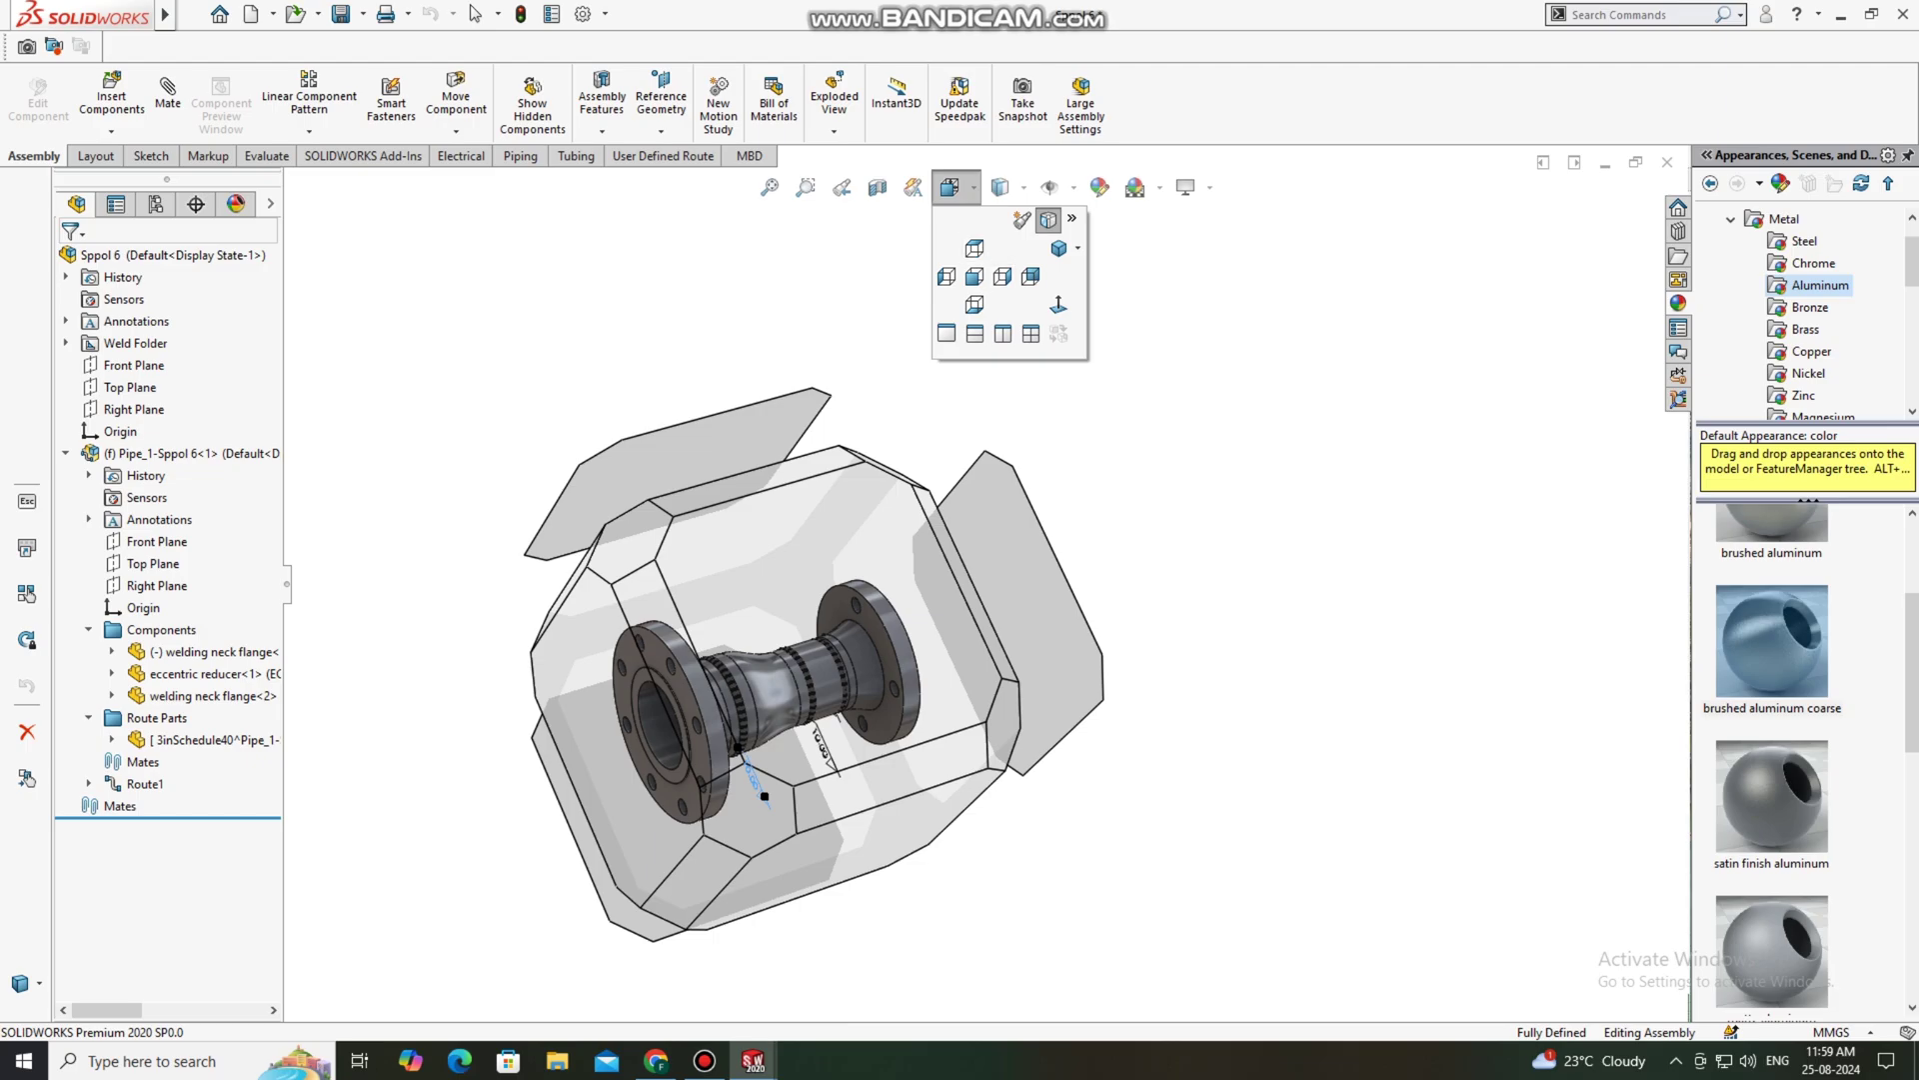
pyautogui.click(949, 187)
pyautogui.click(878, 187)
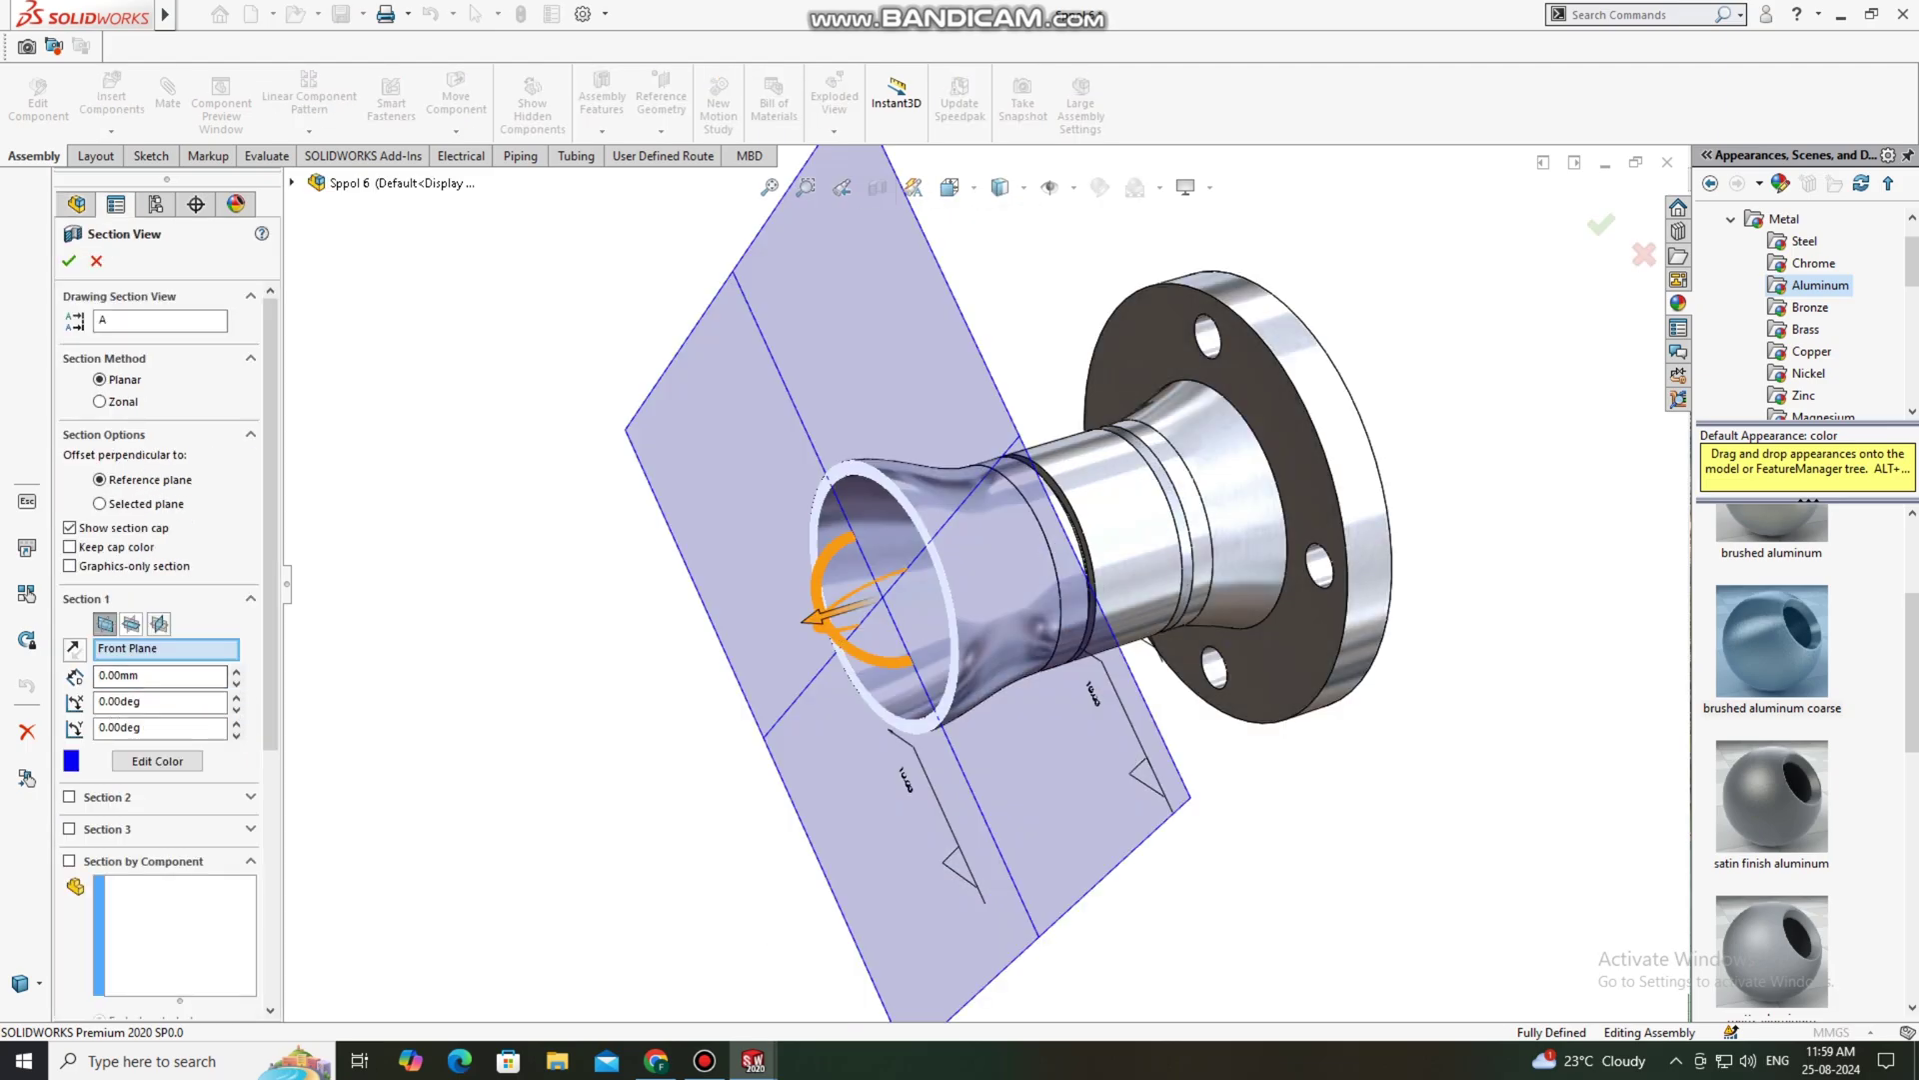
pyautogui.click(131, 622)
pyautogui.moveTo(900, 600); pyautogui.dragTo(995, 600, button='middle')
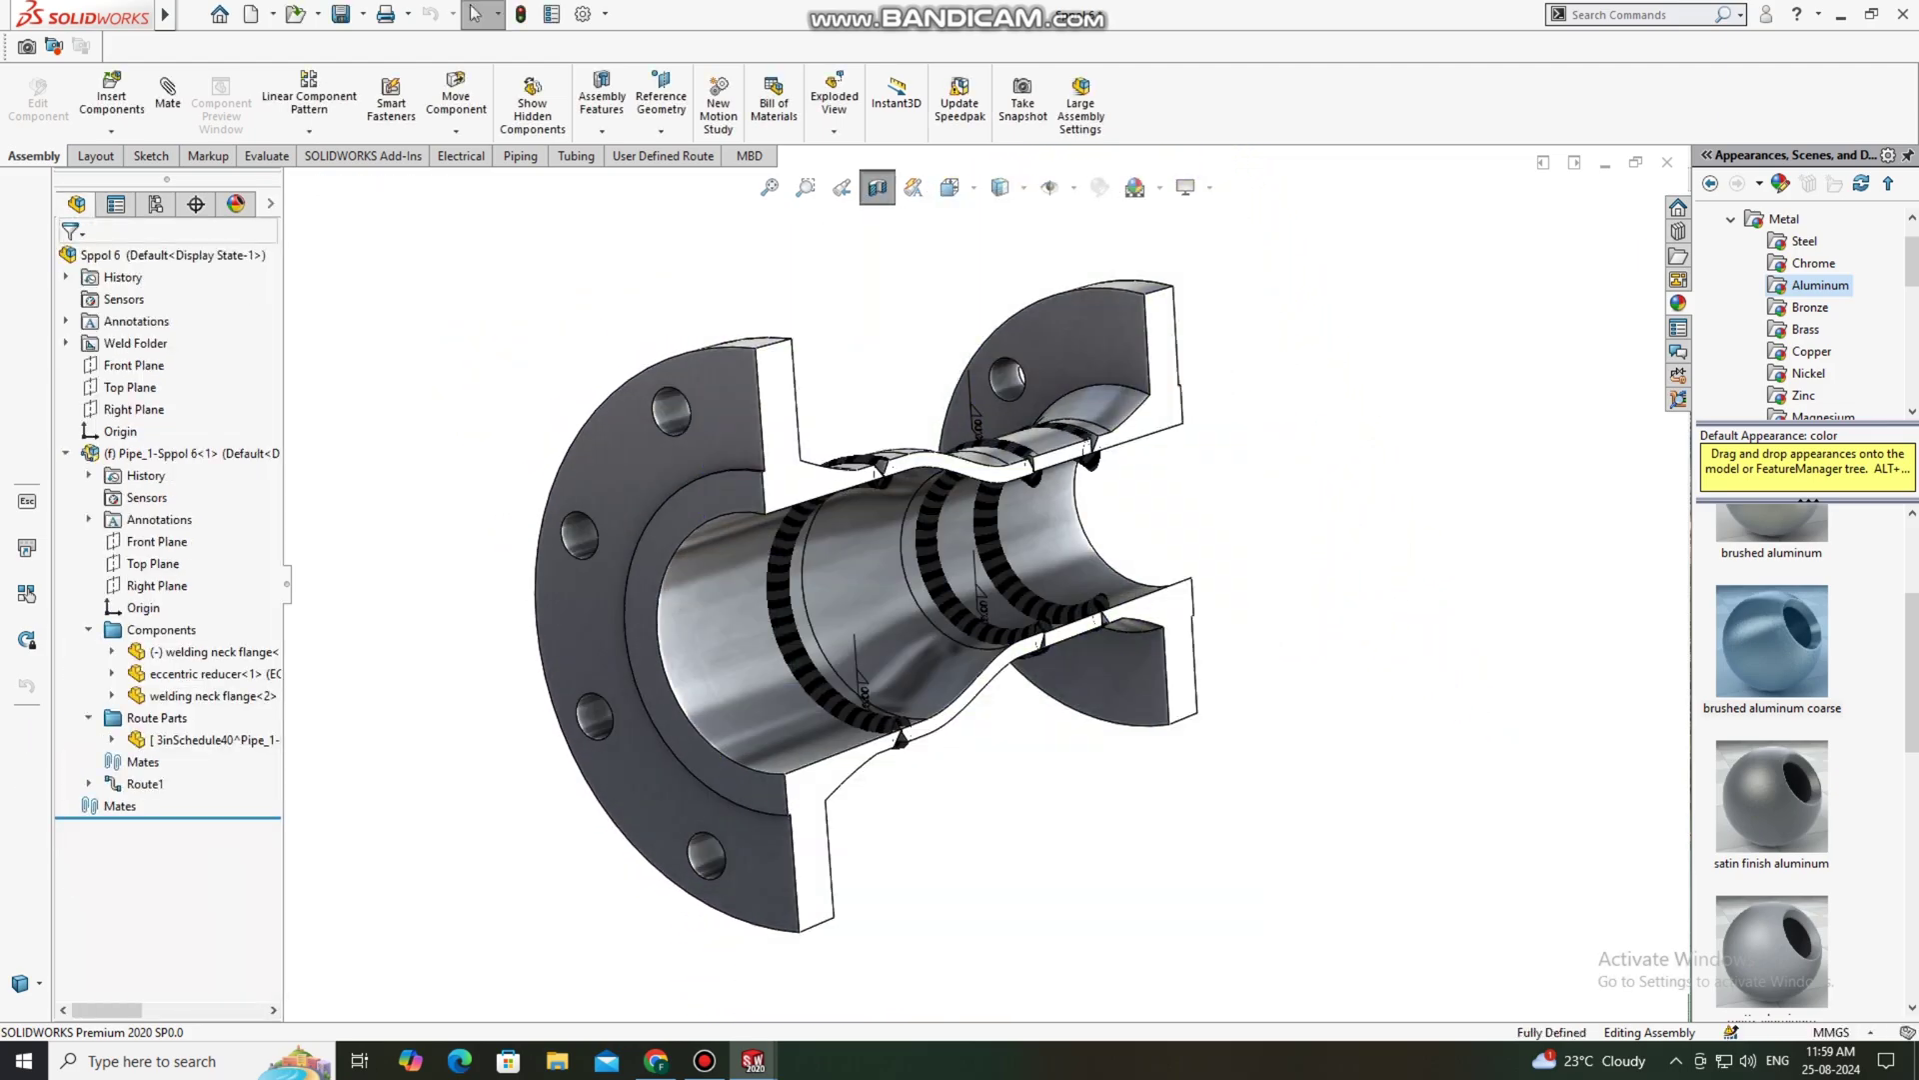
pyautogui.moveTo(979, 600); pyautogui.dragTo(900, 598, button='middle')
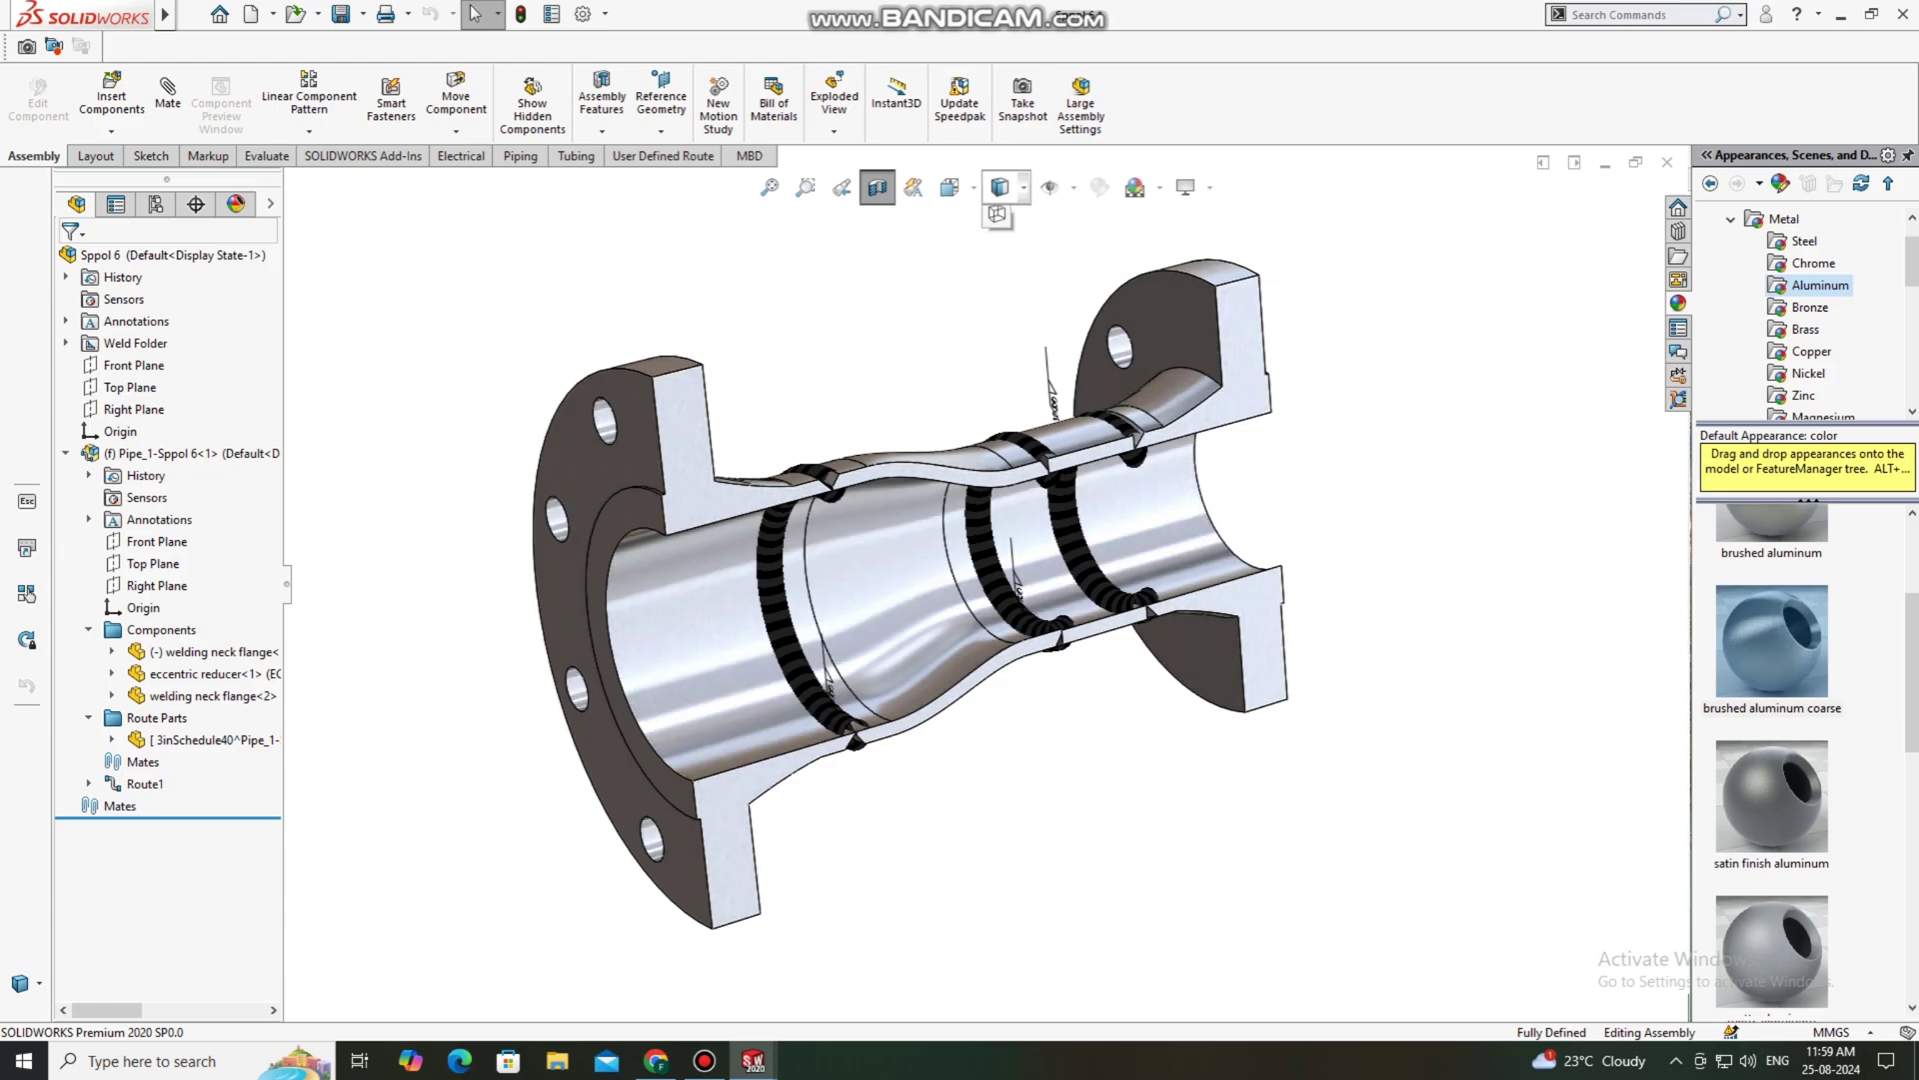